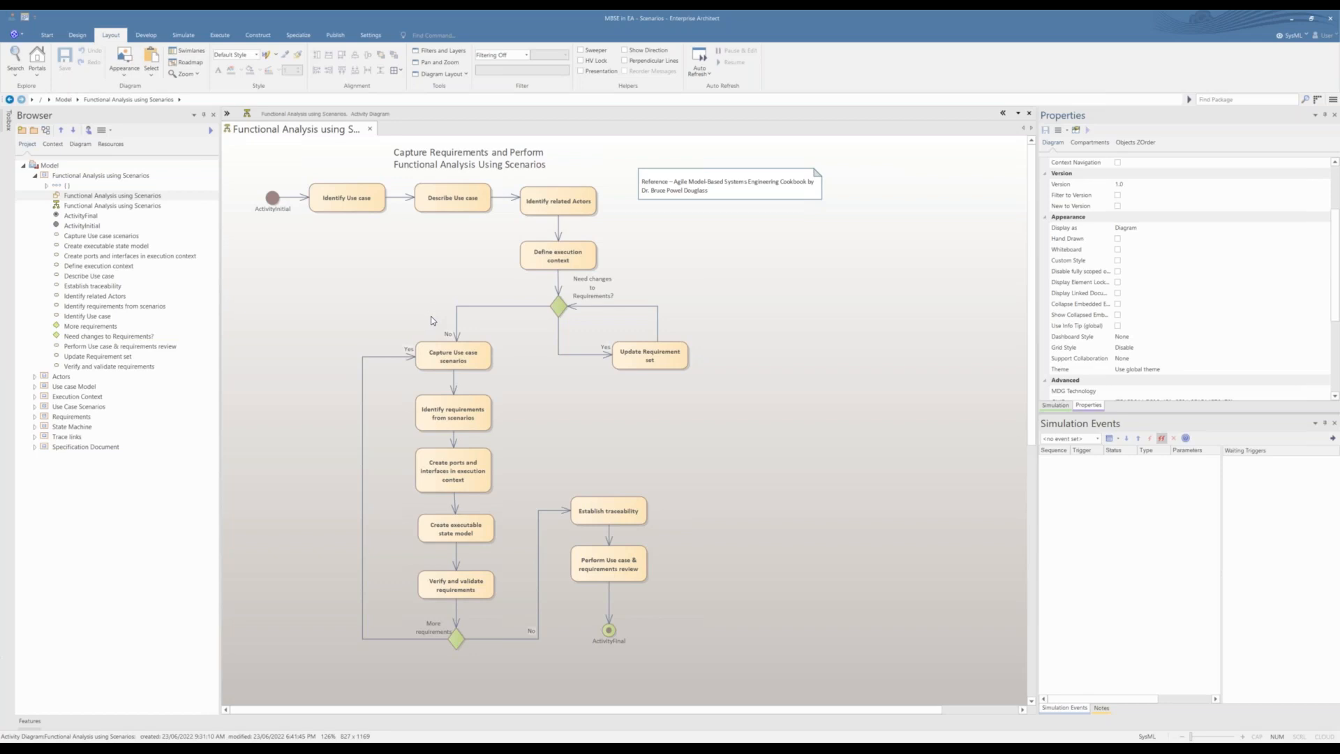
Step: Open the Functional Analysis using Scenarios package diagram and dock the activity diagram beside it, enlarging the activity diagram's pane
{"action": "double_click", "coordinate": [137, 197]}
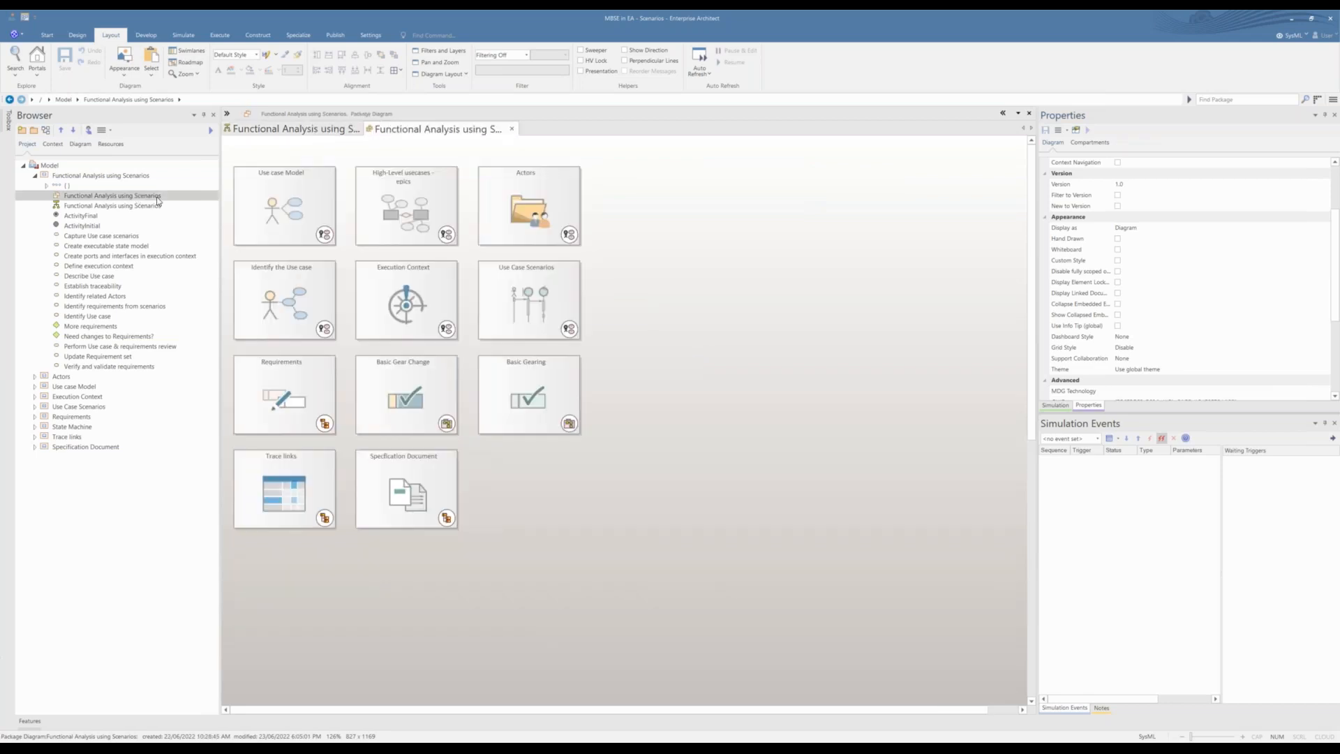
{"action": "left_click_drag", "start_coordinate": [336, 132], "coordinate": [650, 420]}
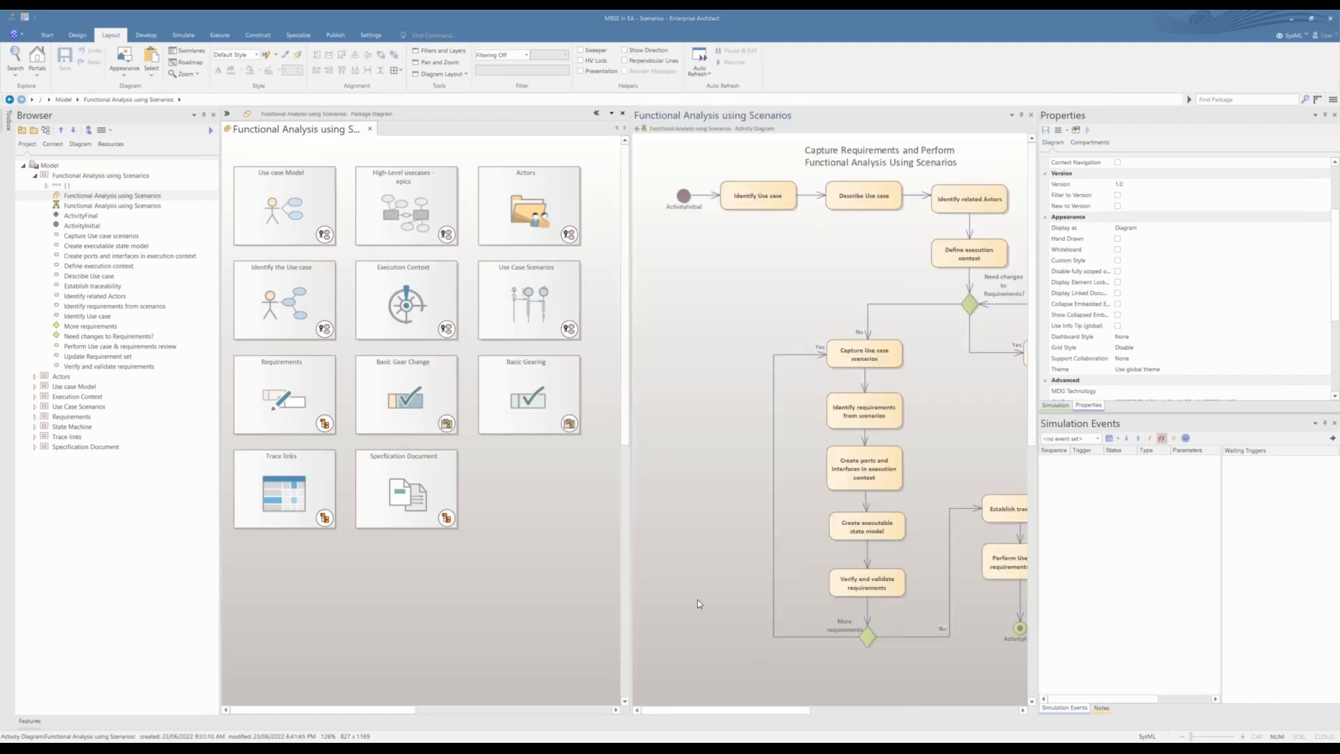
{"action": "left_click_drag", "start_coordinate": [1050, 475], "coordinate": [1106, 470]}
{"action": "left_click_drag", "start_coordinate": [700, 492], "coordinate": [606, 492]}
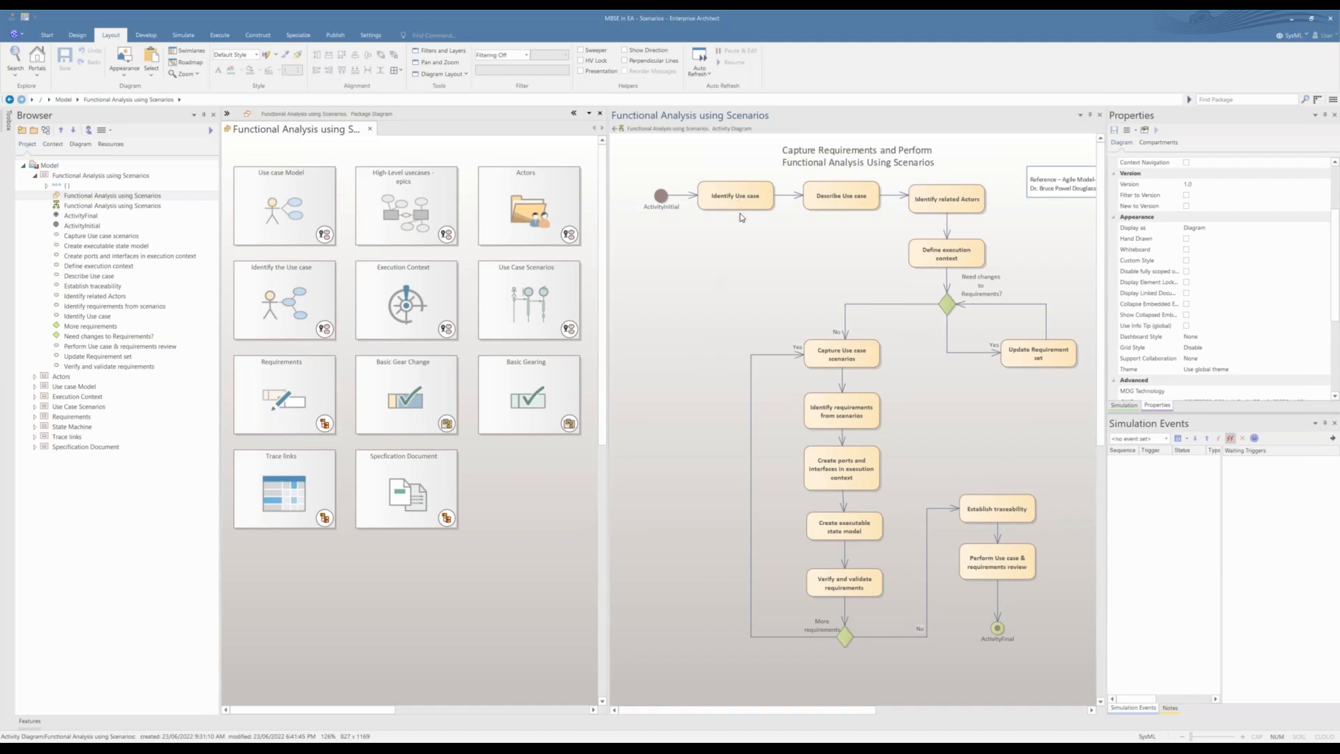
Step: Open the Use case Model diagram, widen its pane to show all actors and use cases, and close the diagram
{"action": "double_click", "coordinate": [297, 214]}
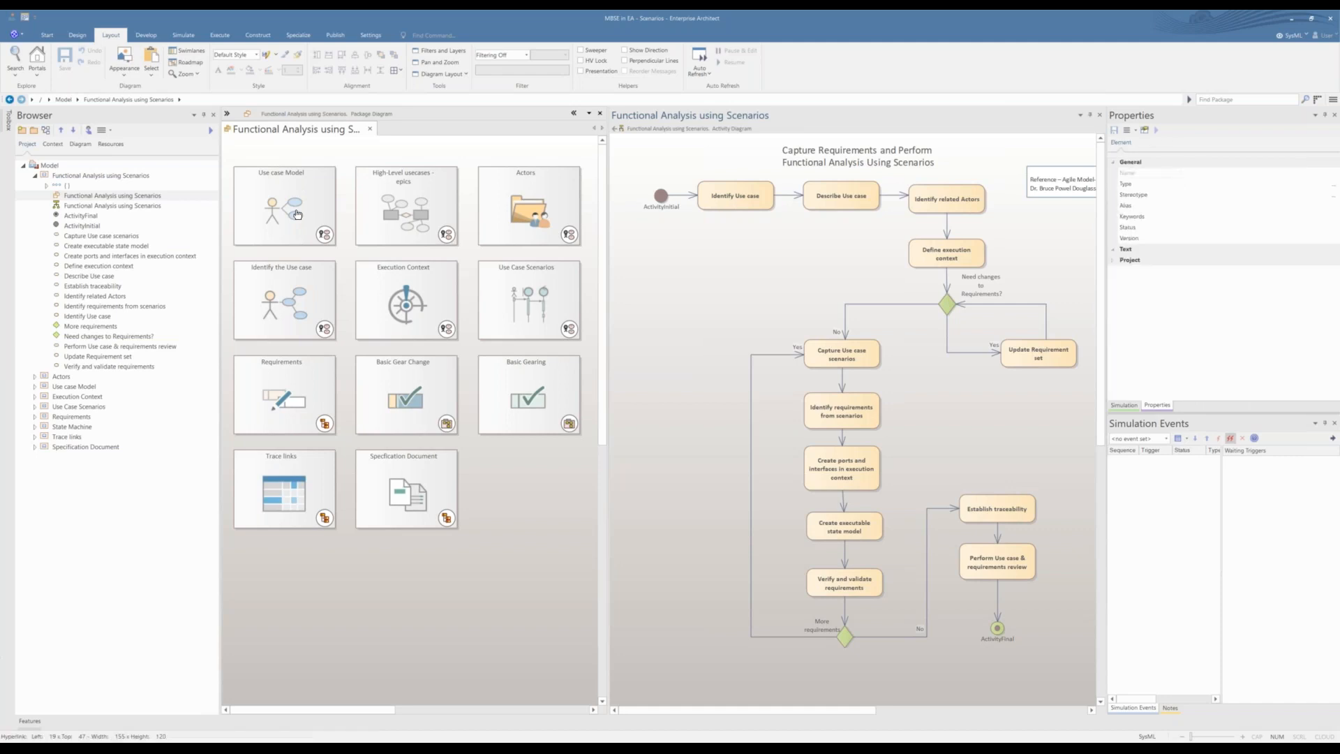
{"action": "left_click_drag", "start_coordinate": [609, 535], "coordinate": [713, 535]}
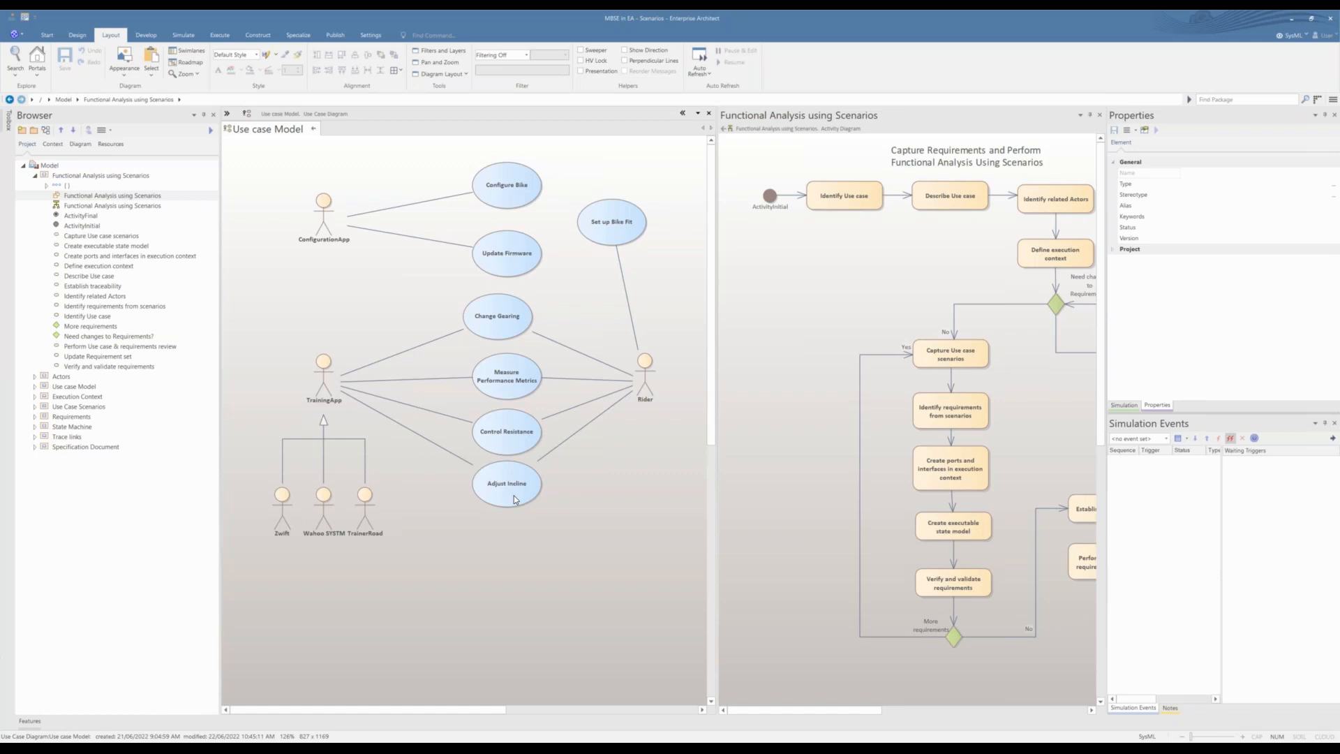
{"action": "left_click", "coordinate": [313, 129]}
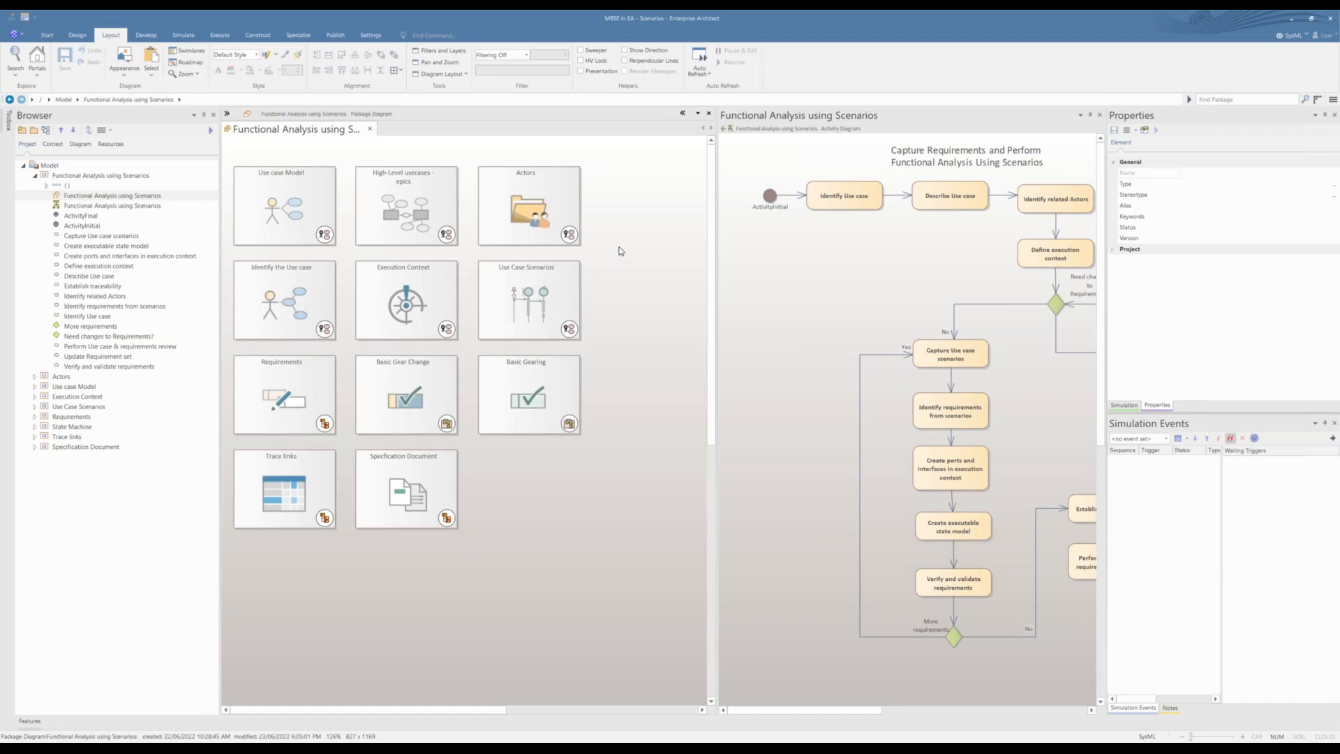
Step: Examine the Emulate Gearing epic and its Emulate Basic Gearing use case in the High-Level usecases - epics diagram, closing the diagram when done
{"action": "double_click", "coordinate": [421, 211]}
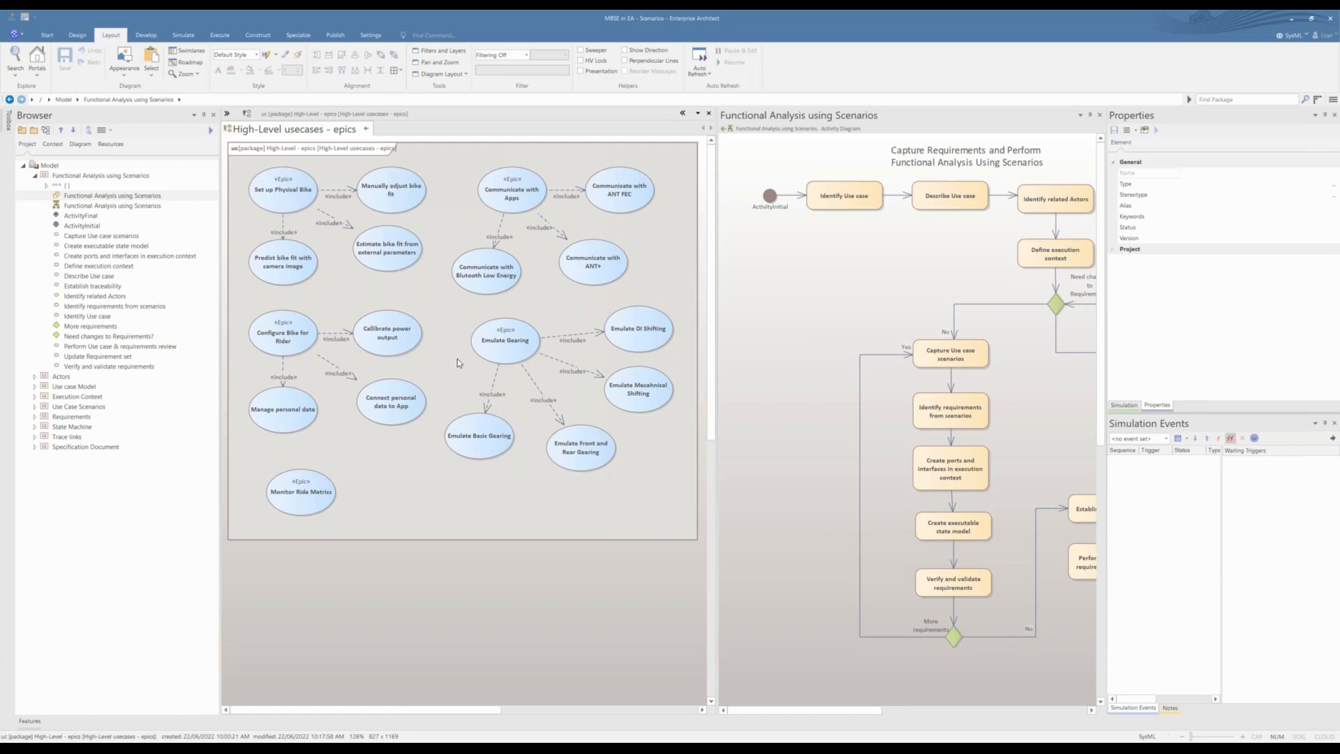
{"action": "left_click", "coordinate": [517, 358]}
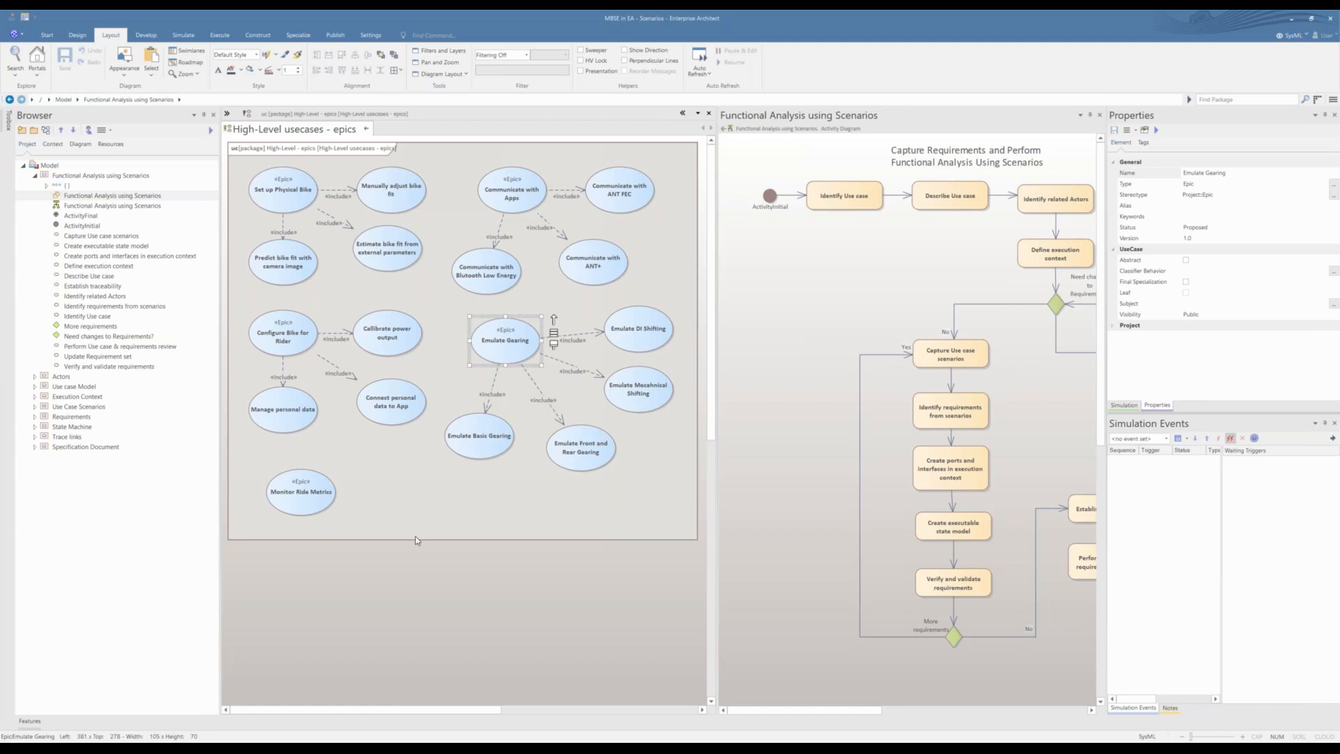
{"action": "left_click", "coordinate": [423, 571]}
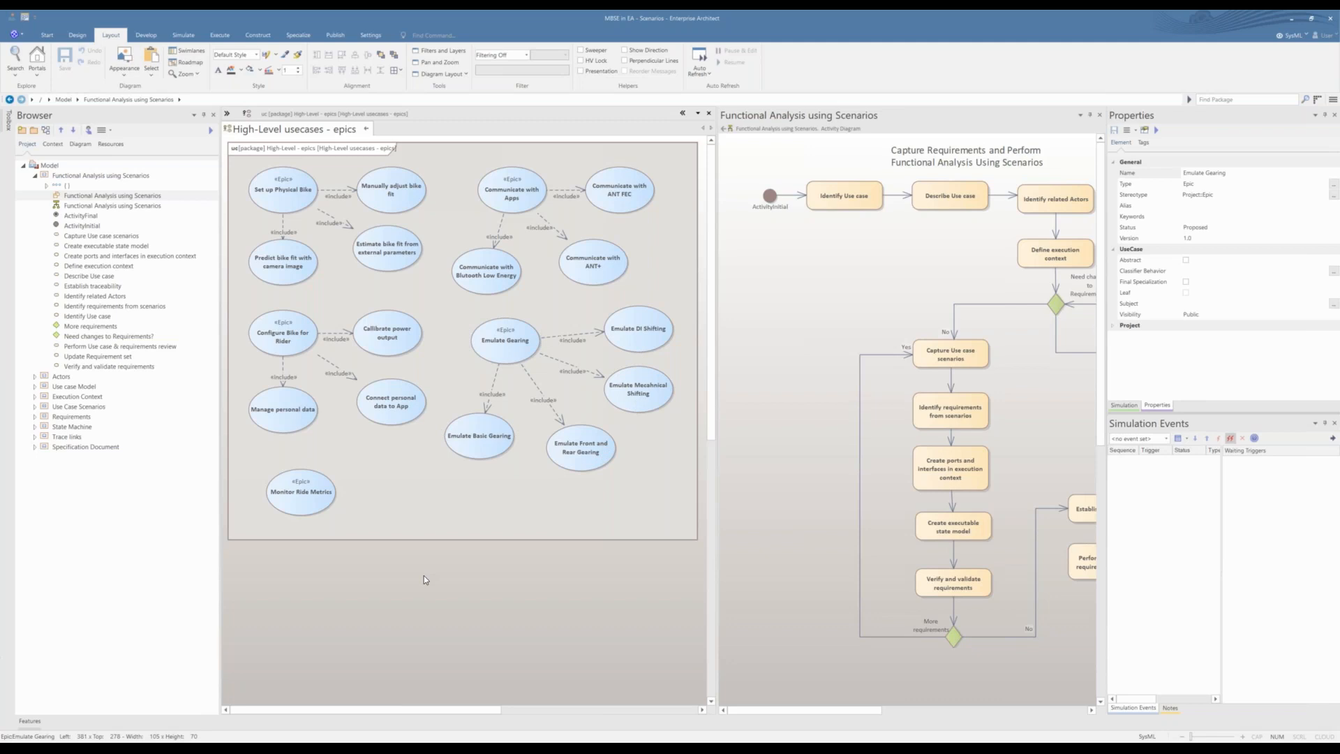
{"action": "left_click", "coordinate": [481, 457]}
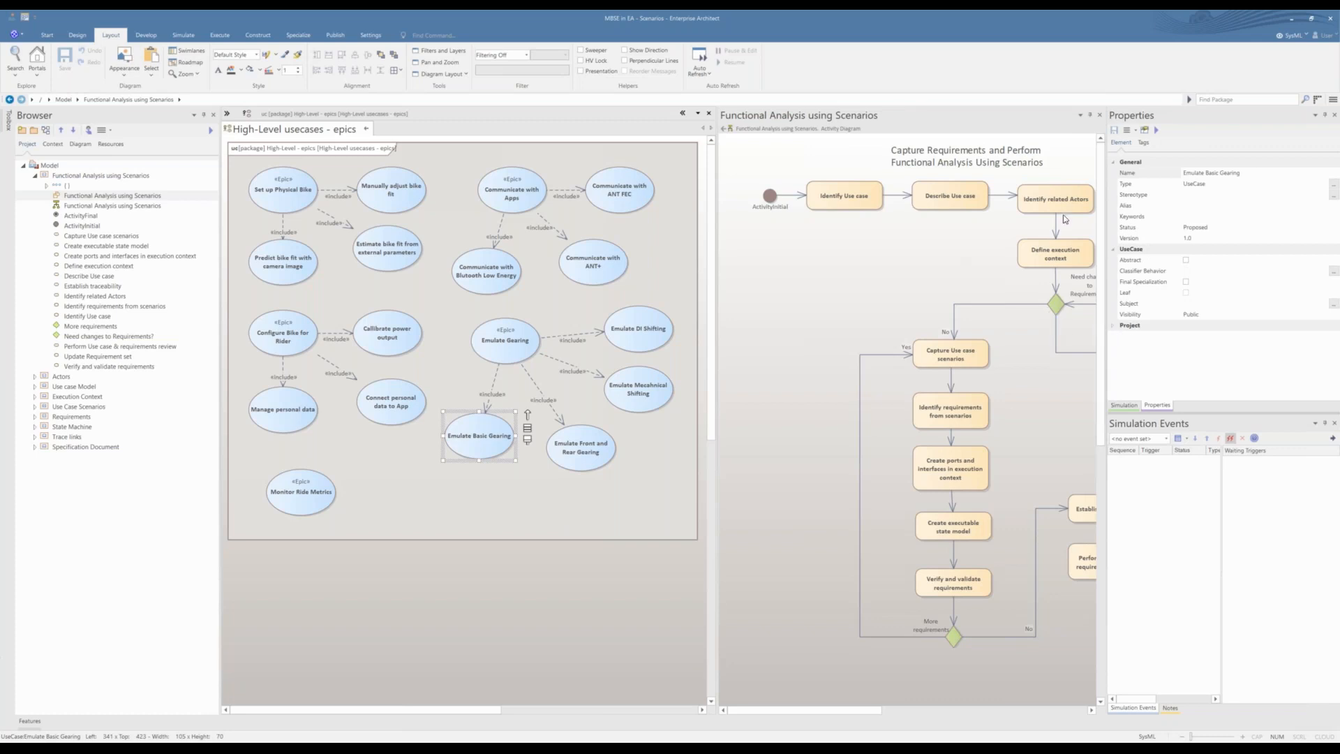
{"action": "left_click", "coordinate": [366, 131]}
Step: View the Actors diagram from the package overview and close it
{"action": "double_click", "coordinate": [532, 210]}
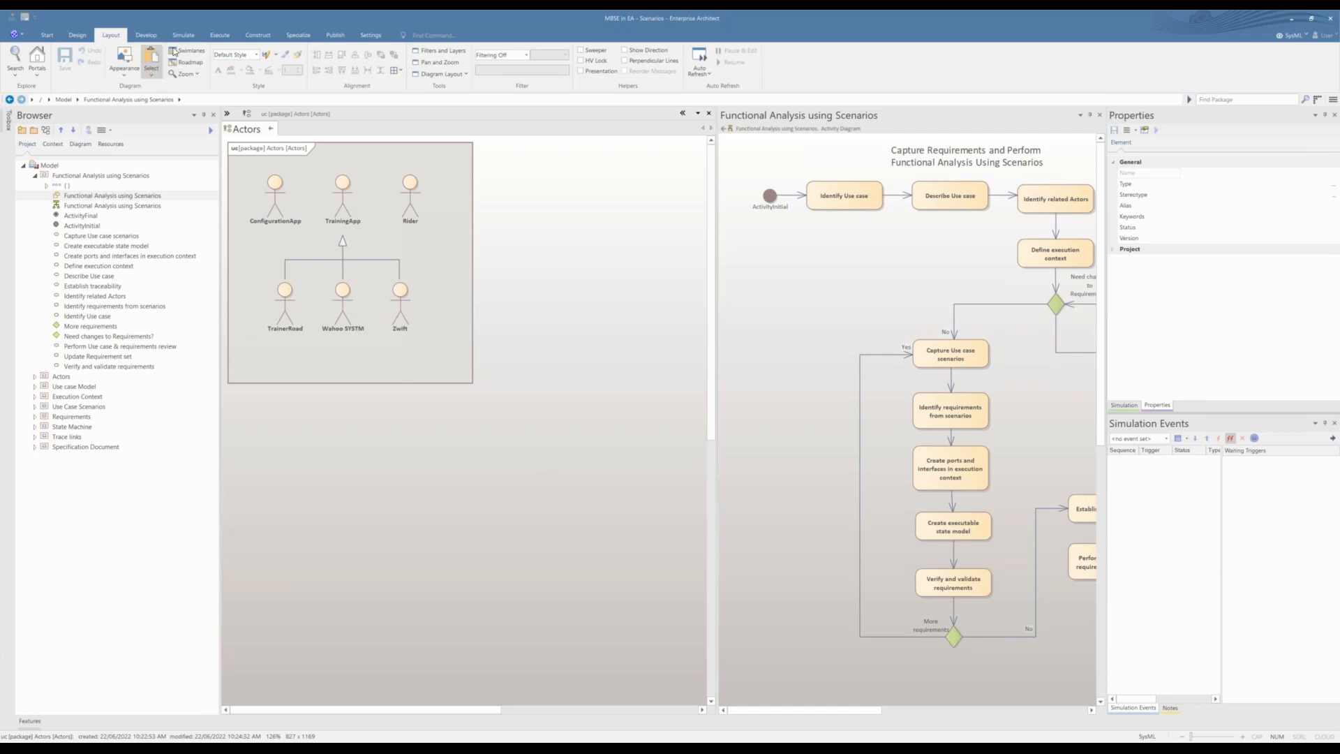
{"action": "left_click", "coordinate": [271, 131]}
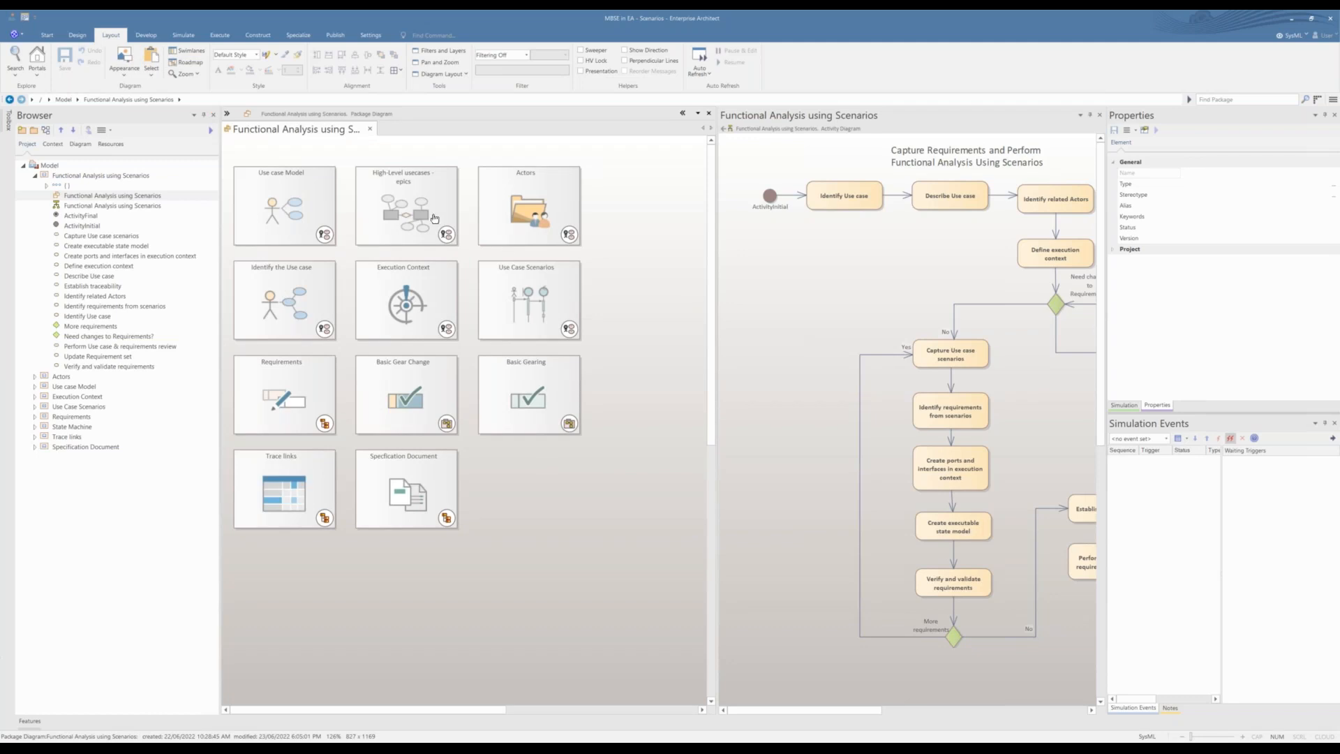
Step: Open the Identify the Use case diagram and show the notes of the Emulate Basic Gearing use case in a widened pane
{"action": "left_click", "coordinate": [302, 311]}
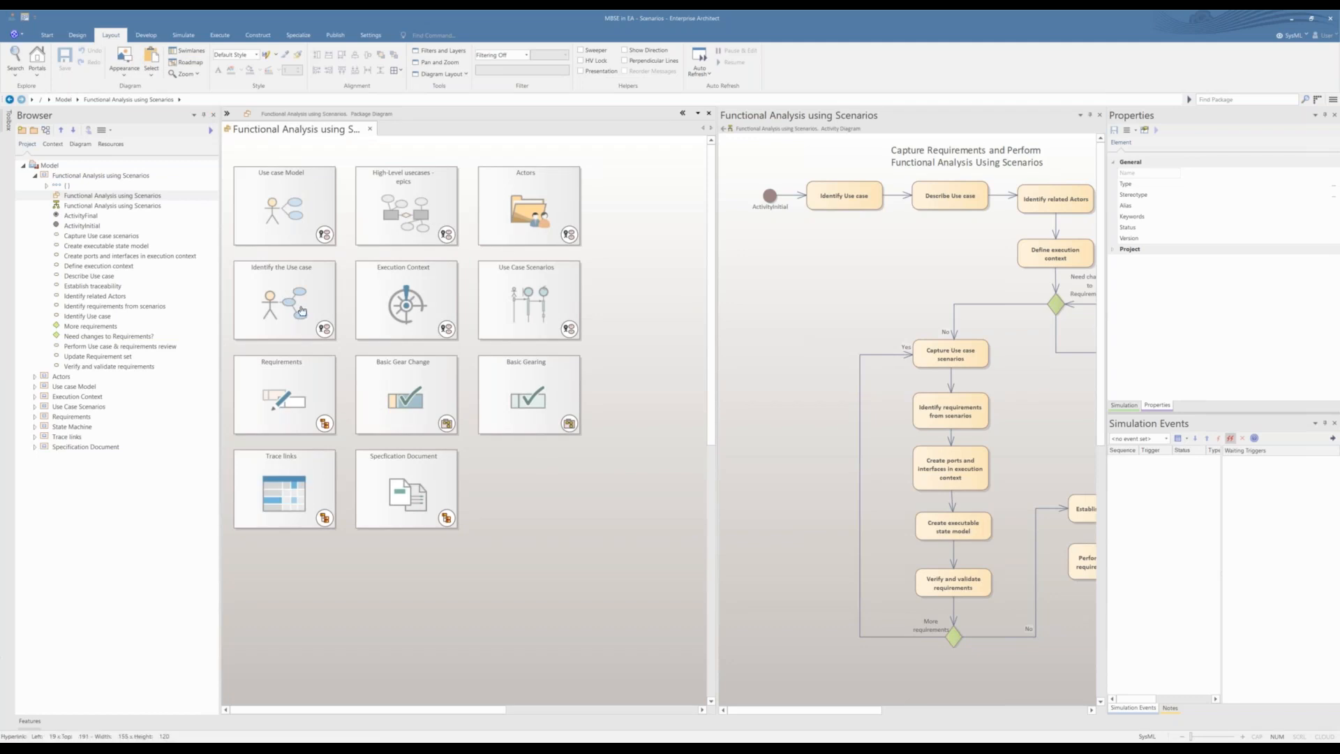
{"action": "double_click", "coordinate": [302, 311]}
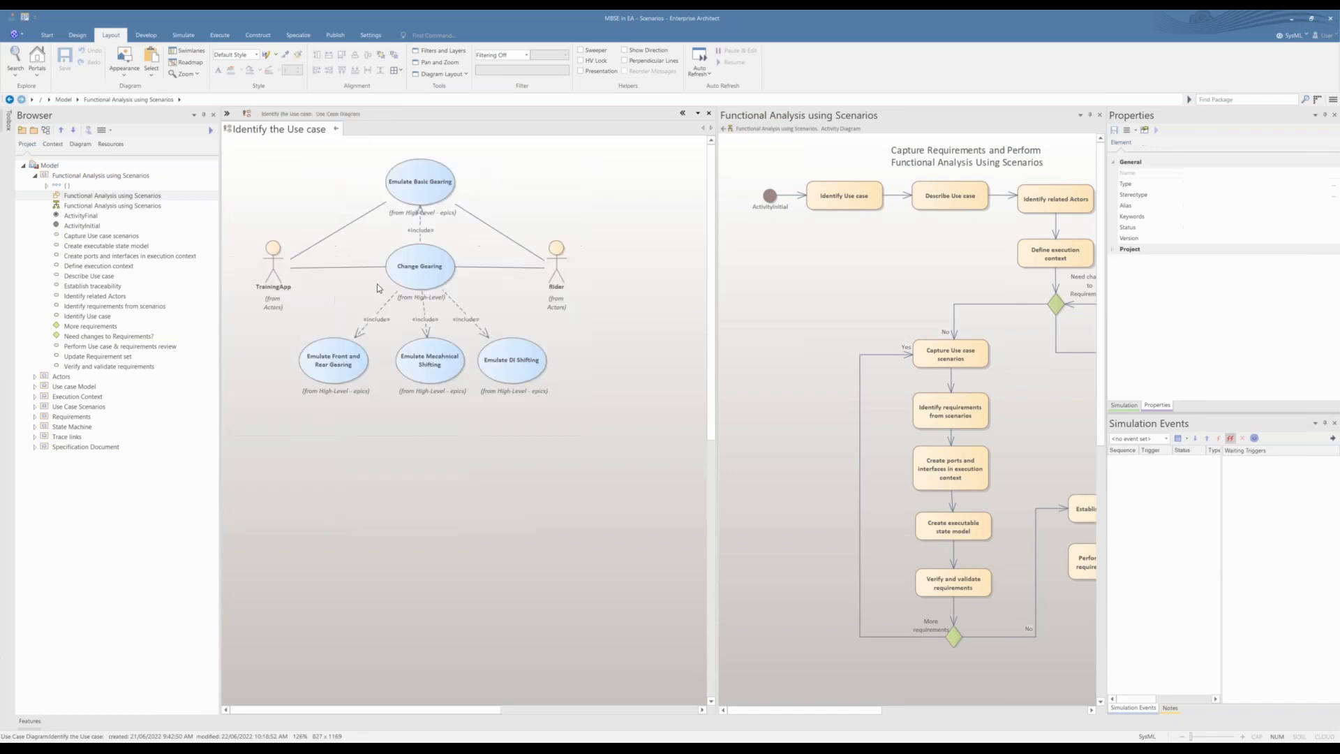
{"action": "left_click", "coordinate": [418, 202]}
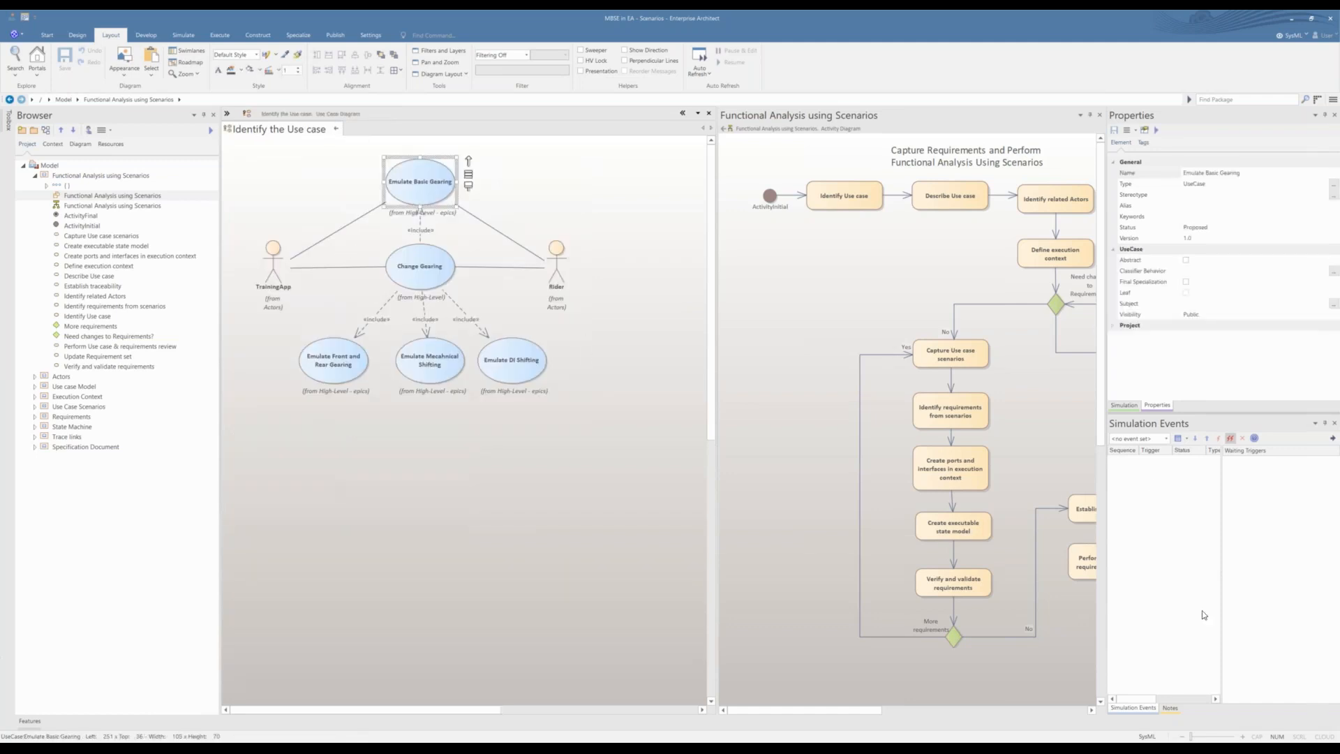
{"action": "left_click", "coordinate": [1170, 708]}
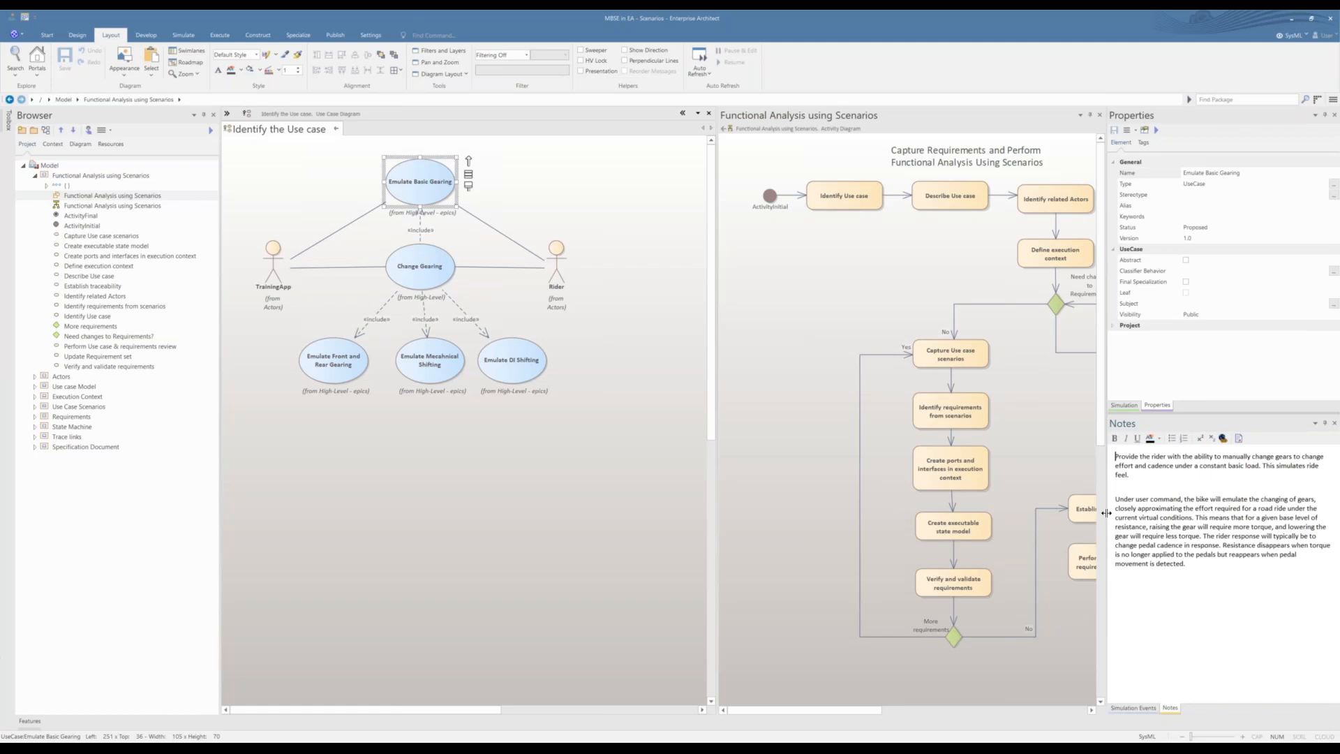
{"action": "left_click_drag", "start_coordinate": [1104, 514], "coordinate": [1018, 512]}
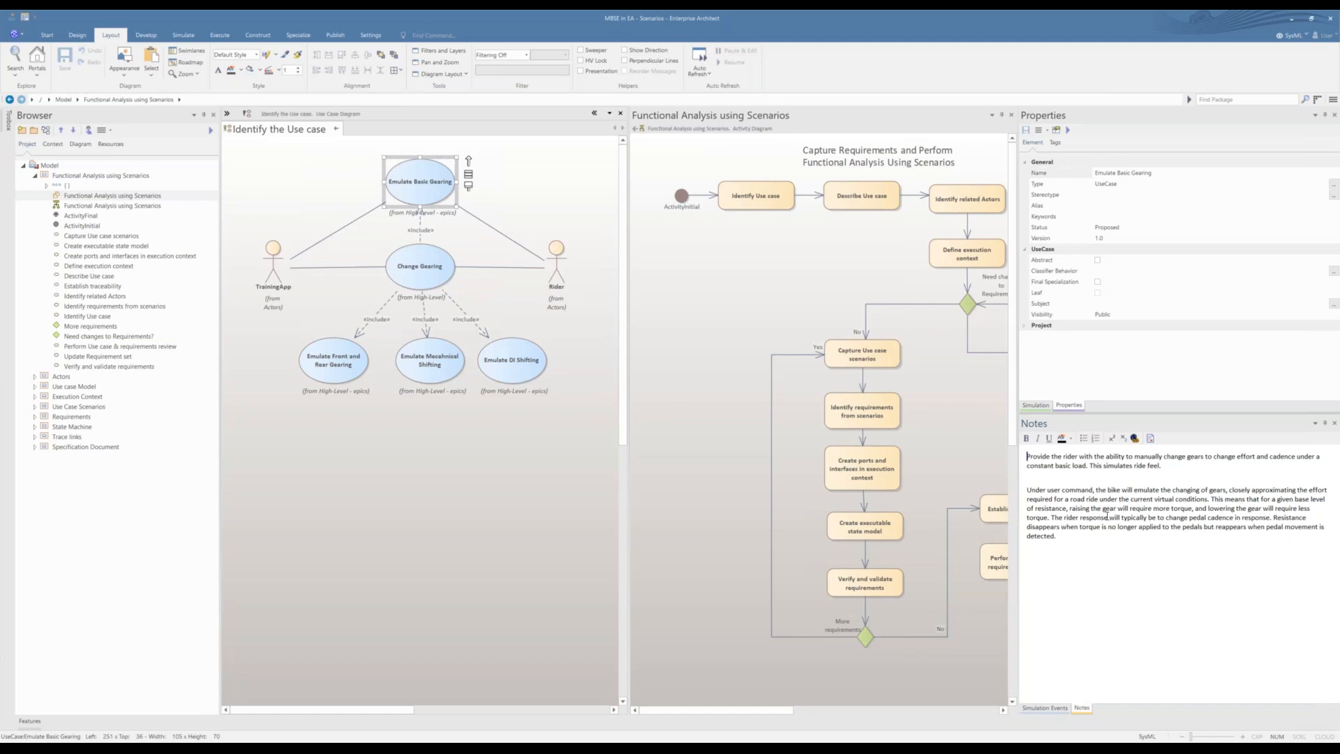
Step: Read the second paragraph of the Emulate Basic Gearing notes and close the Identify the Use case diagram
{"action": "left_click_drag", "start_coordinate": [1027, 489], "coordinate": [1083, 560]}
{"action": "left_click", "coordinate": [1085, 561]}
{"action": "left_click", "coordinate": [335, 130]}
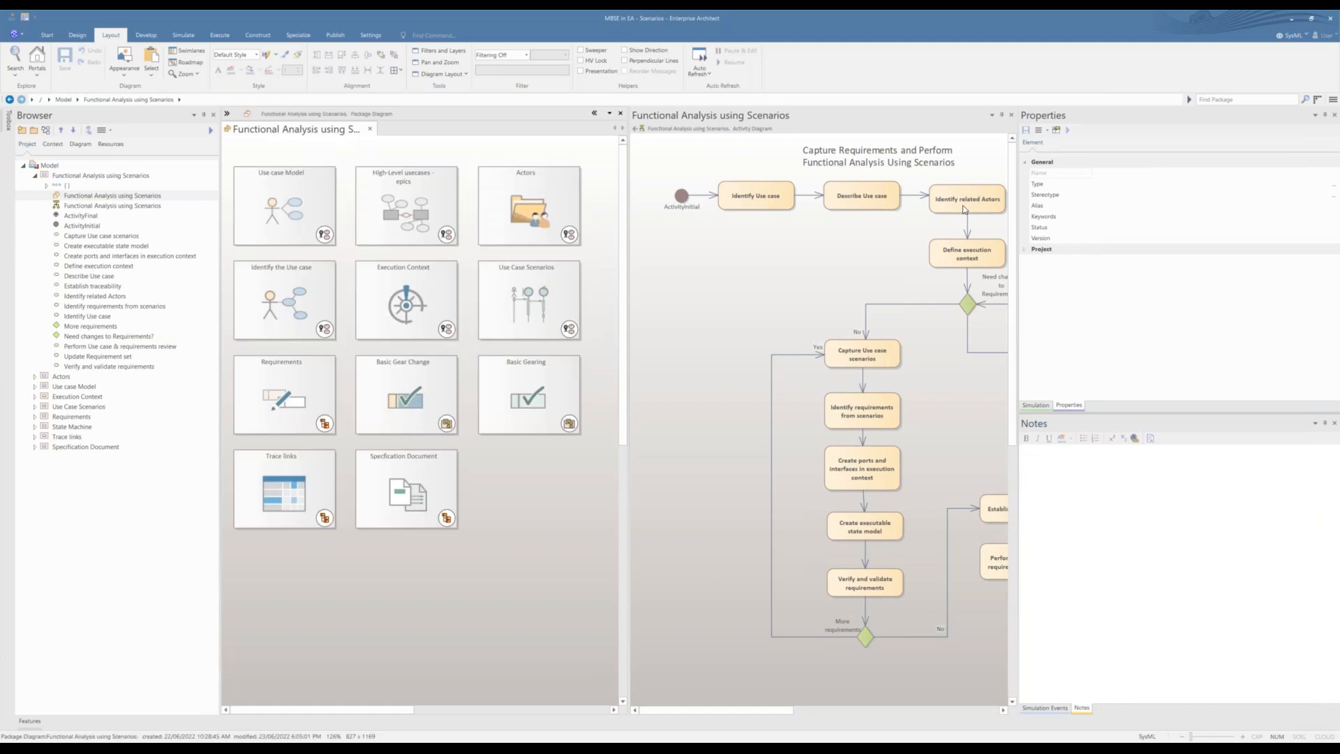
Step: Locate the Define execution context action in the process, open the Execution Context diagram and view its Blocks diagram, closing Blocks when done
{"action": "left_click", "coordinate": [966, 202]}
{"action": "left_click", "coordinate": [963, 256]}
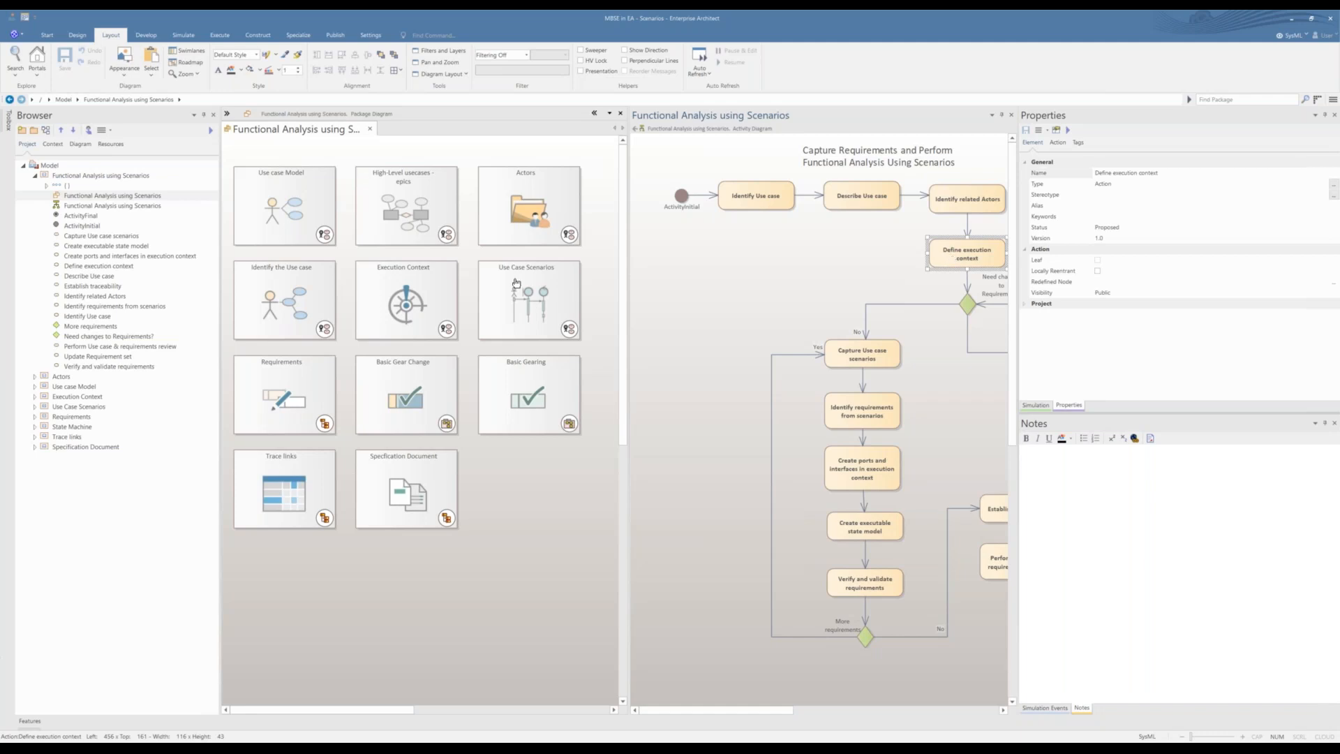
{"action": "double_click", "coordinate": [424, 296]}
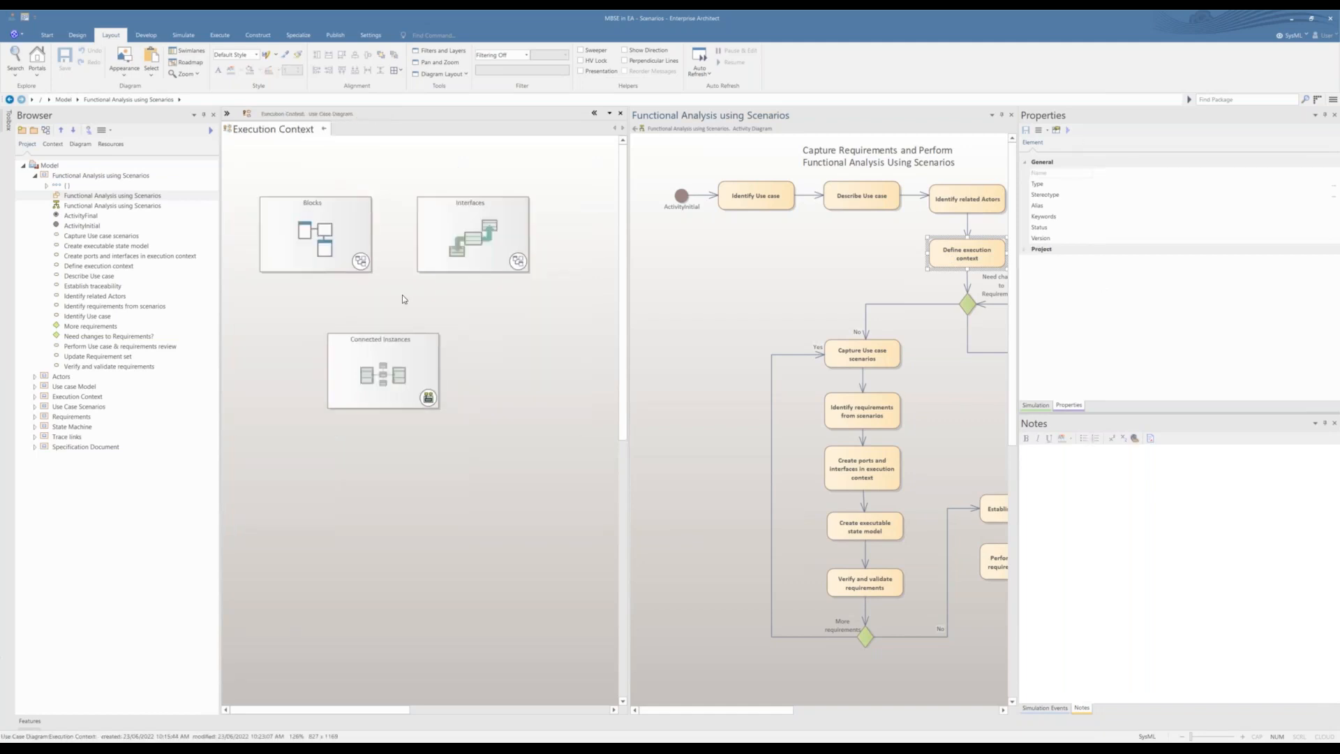
{"action": "double_click", "coordinate": [329, 240]}
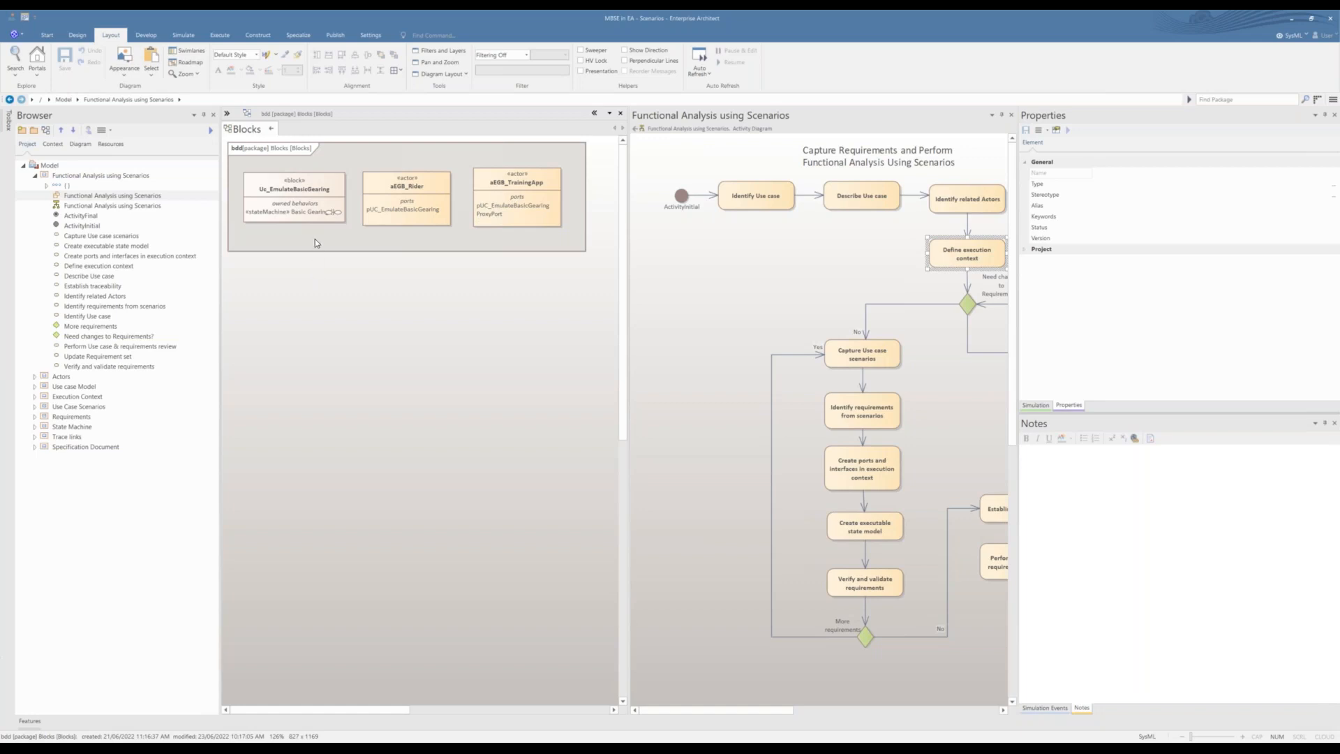
{"action": "left_click", "coordinate": [272, 129]}
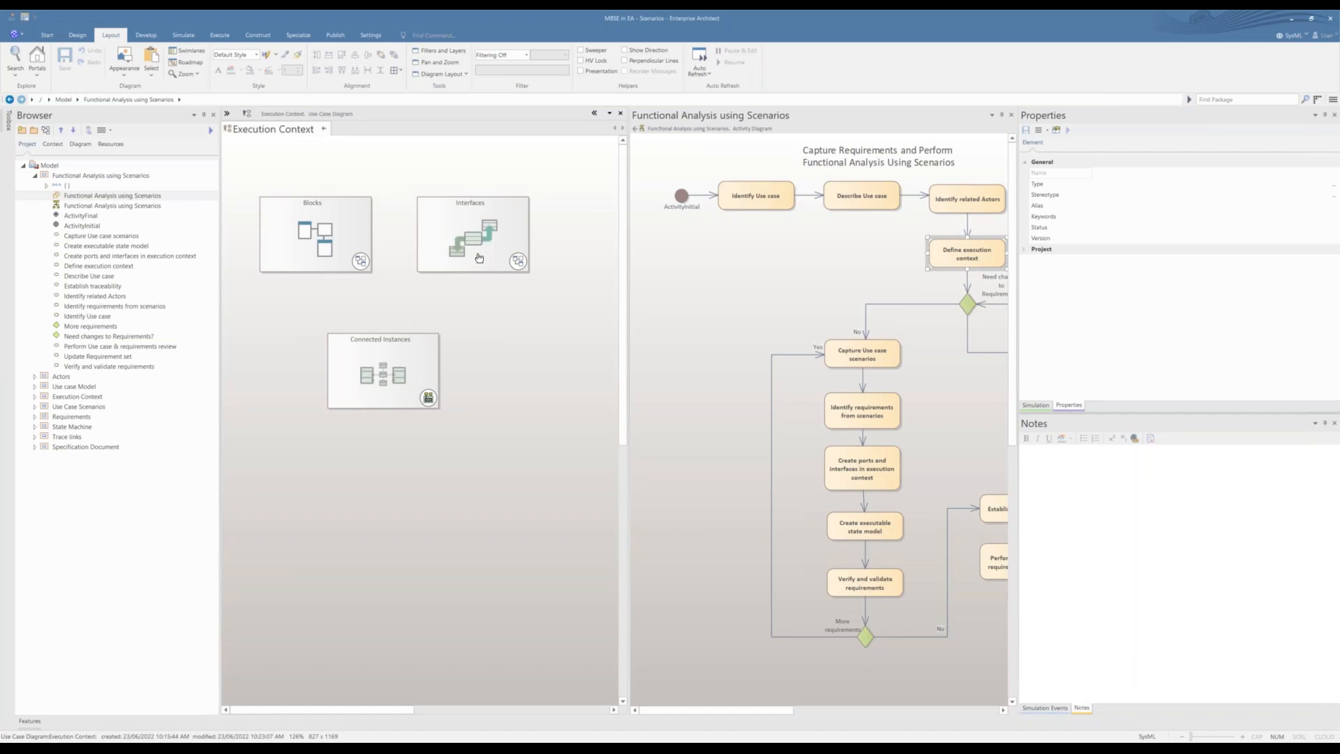
Step: Open the Interfaces diagram from Execution Context, examine its two interface blocks enlarged, and close the diagram
{"action": "left_click", "coordinate": [479, 258]}
{"action": "double_click", "coordinate": [448, 272]}
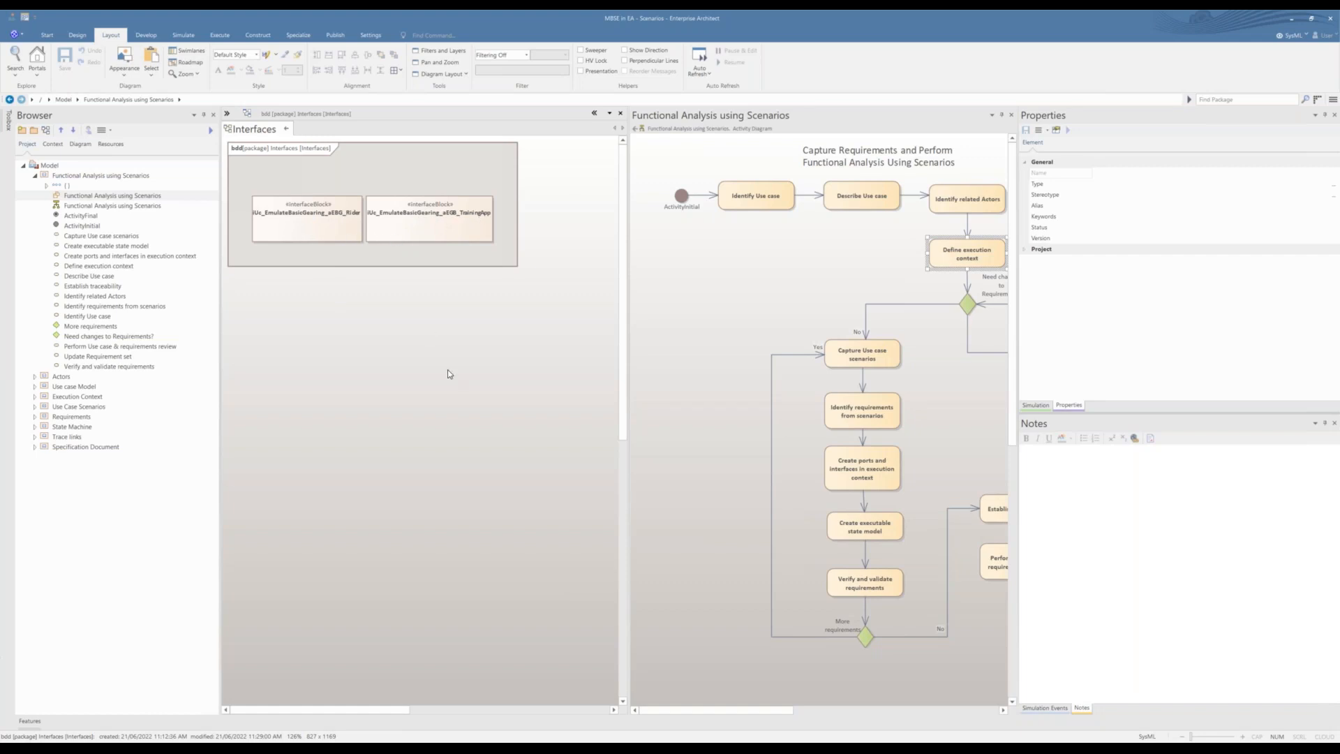
{"action": "scroll", "coordinate": [446, 370], "scroll_direction": "up", "scroll_amount": 1}
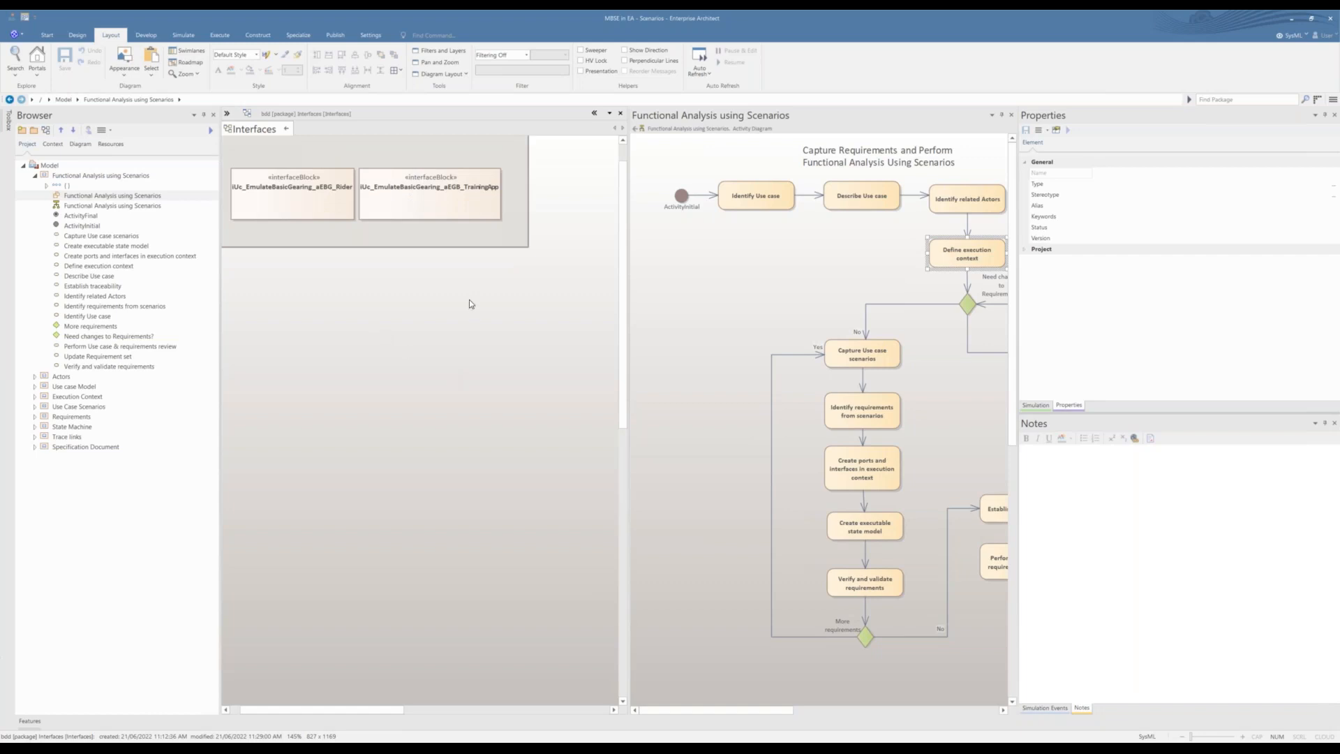
{"action": "scroll", "coordinate": [469, 299], "scroll_direction": "up", "scroll_amount": 1}
{"action": "left_click_drag", "start_coordinate": [338, 709], "coordinate": [326, 709]}
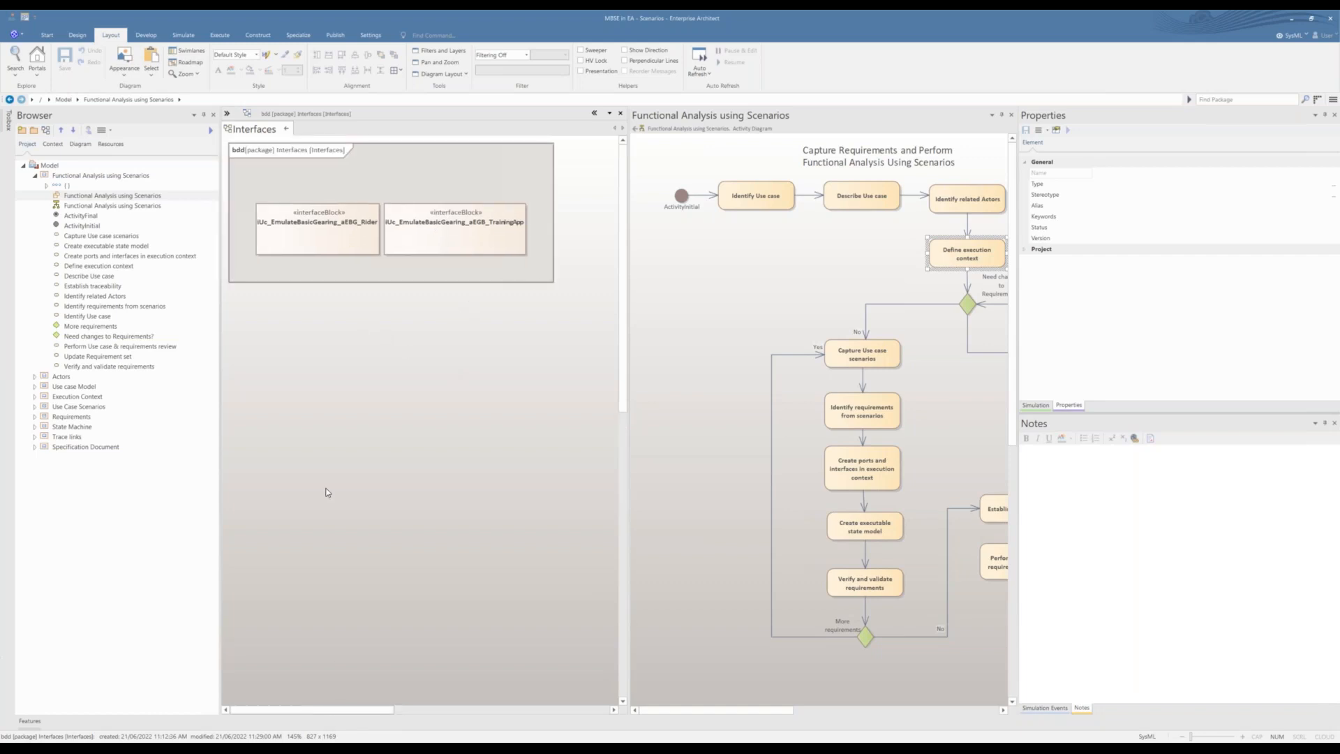
{"action": "left_click", "coordinate": [286, 129]}
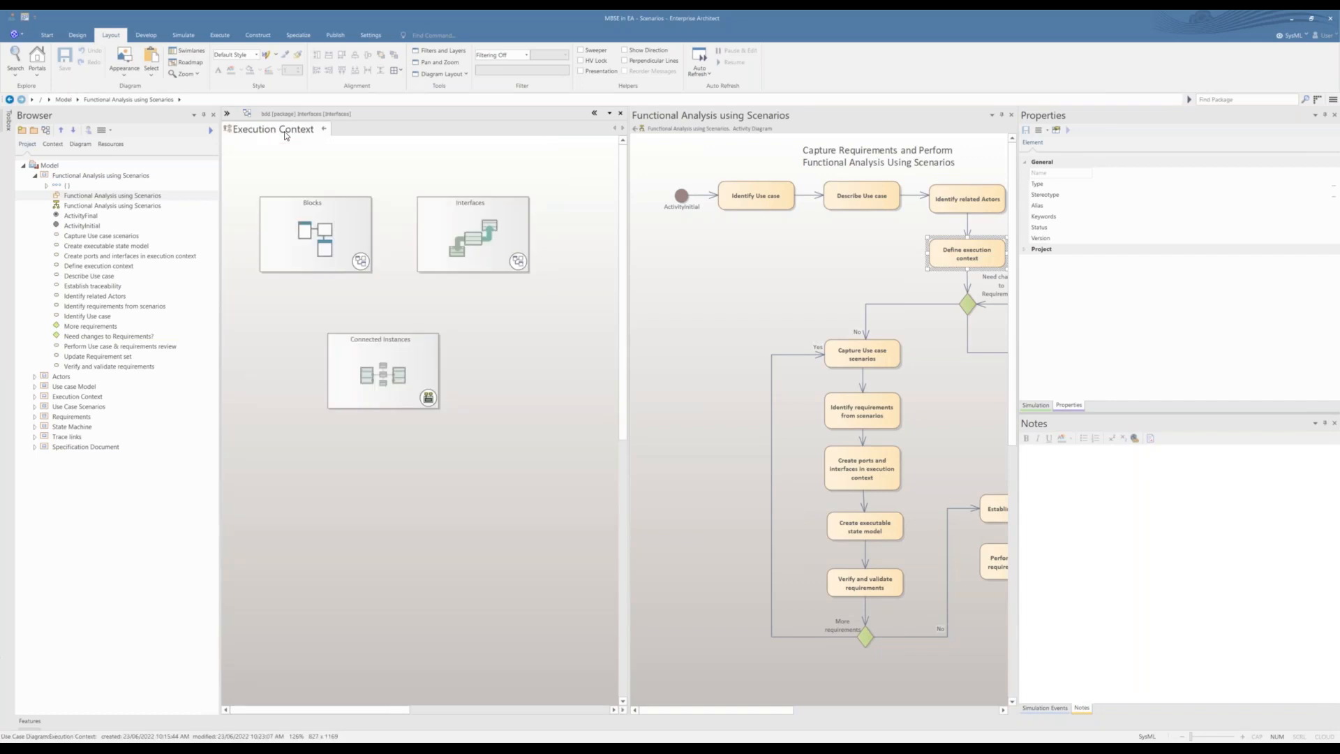
Step: Open the Connected Instances diagram, widen its pane to show the whole Emulate Basic Gearing block, and close the diagram
{"action": "left_click", "coordinate": [364, 386]}
{"action": "double_click", "coordinate": [365, 385]}
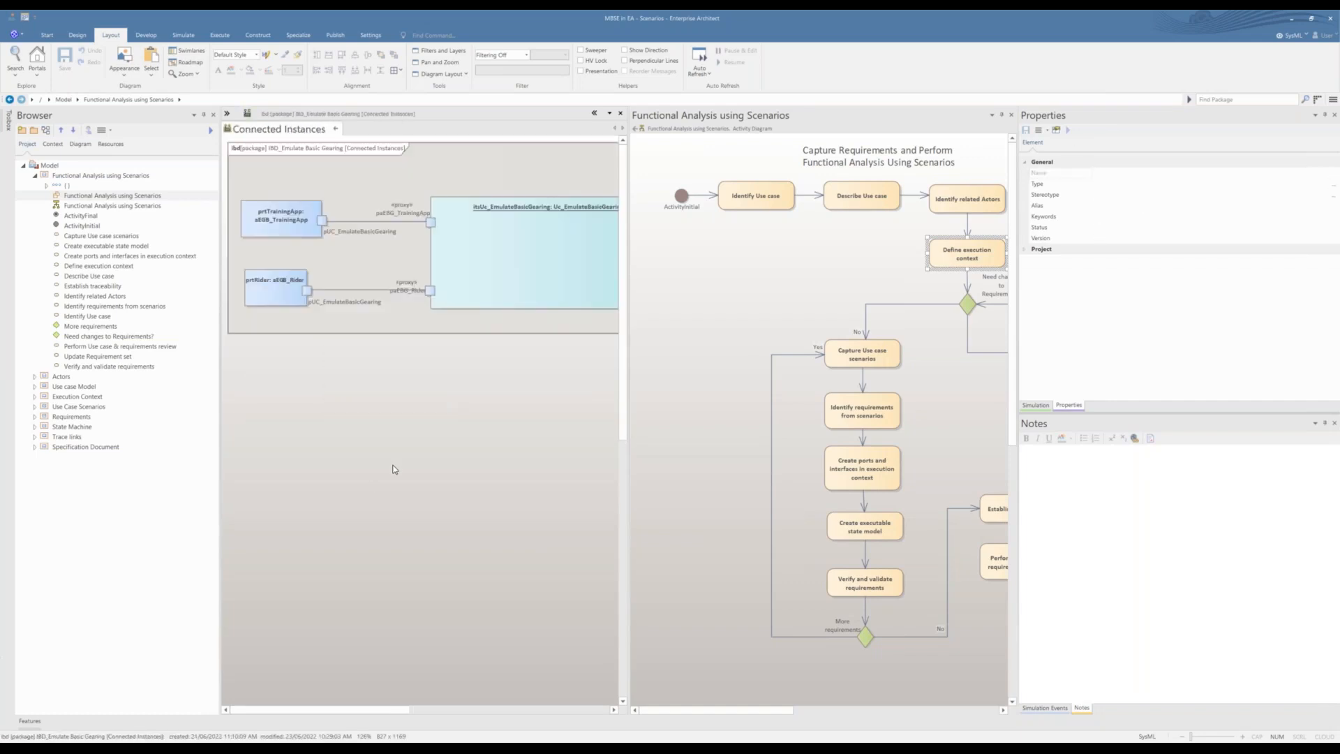
{"action": "left_click_drag", "start_coordinate": [629, 338], "coordinate": [718, 340]}
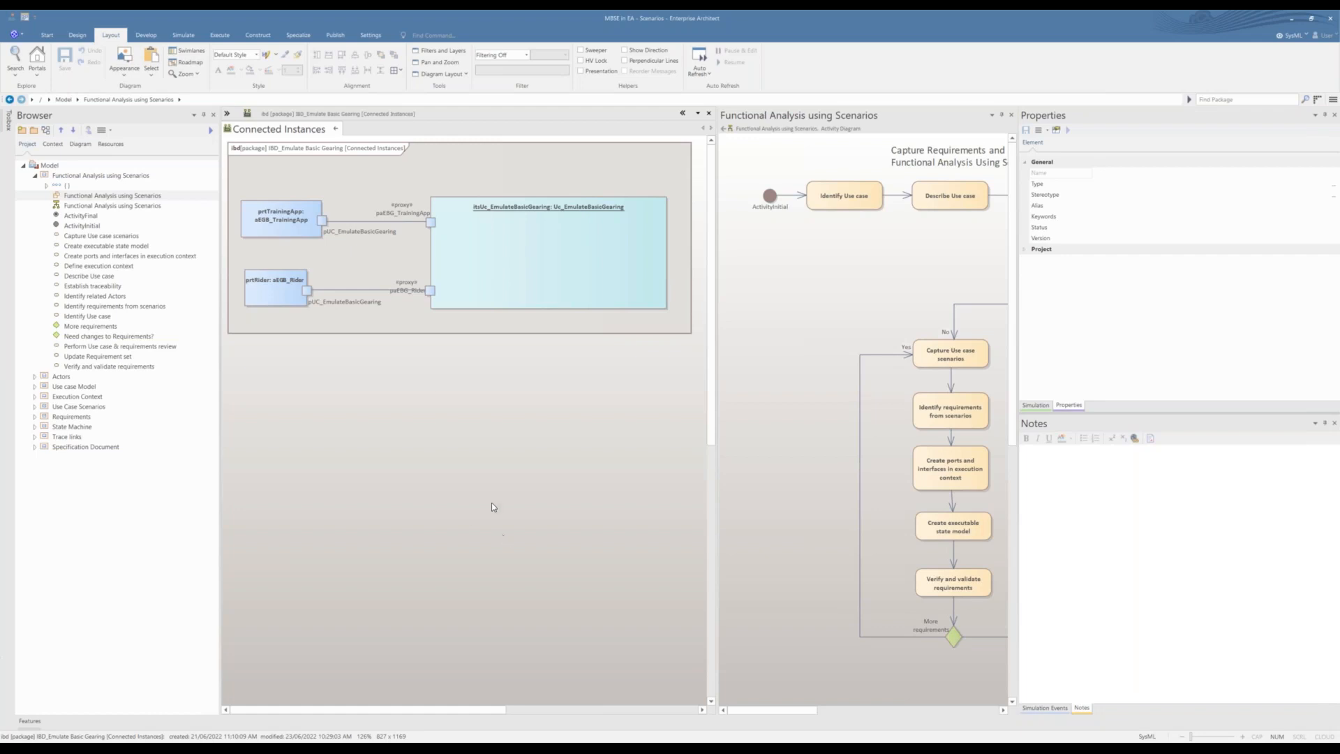
{"action": "left_click", "coordinate": [336, 129]}
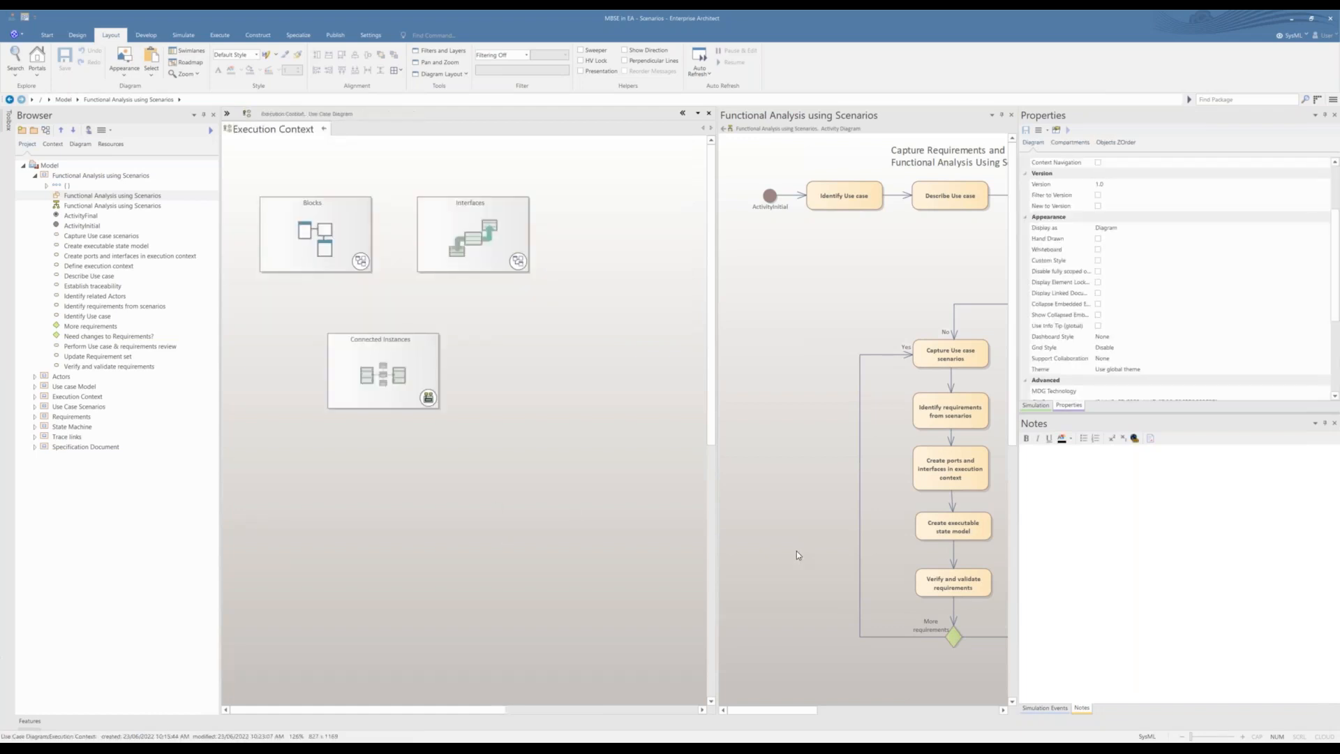
Step: Enlarge the activity diagram's pane to show the full process and select the Capture Use case scenarios action
{"action": "left_click_drag", "start_coordinate": [758, 715], "coordinate": [786, 715]}
{"action": "left_click_drag", "start_coordinate": [716, 503], "coordinate": [576, 504]}
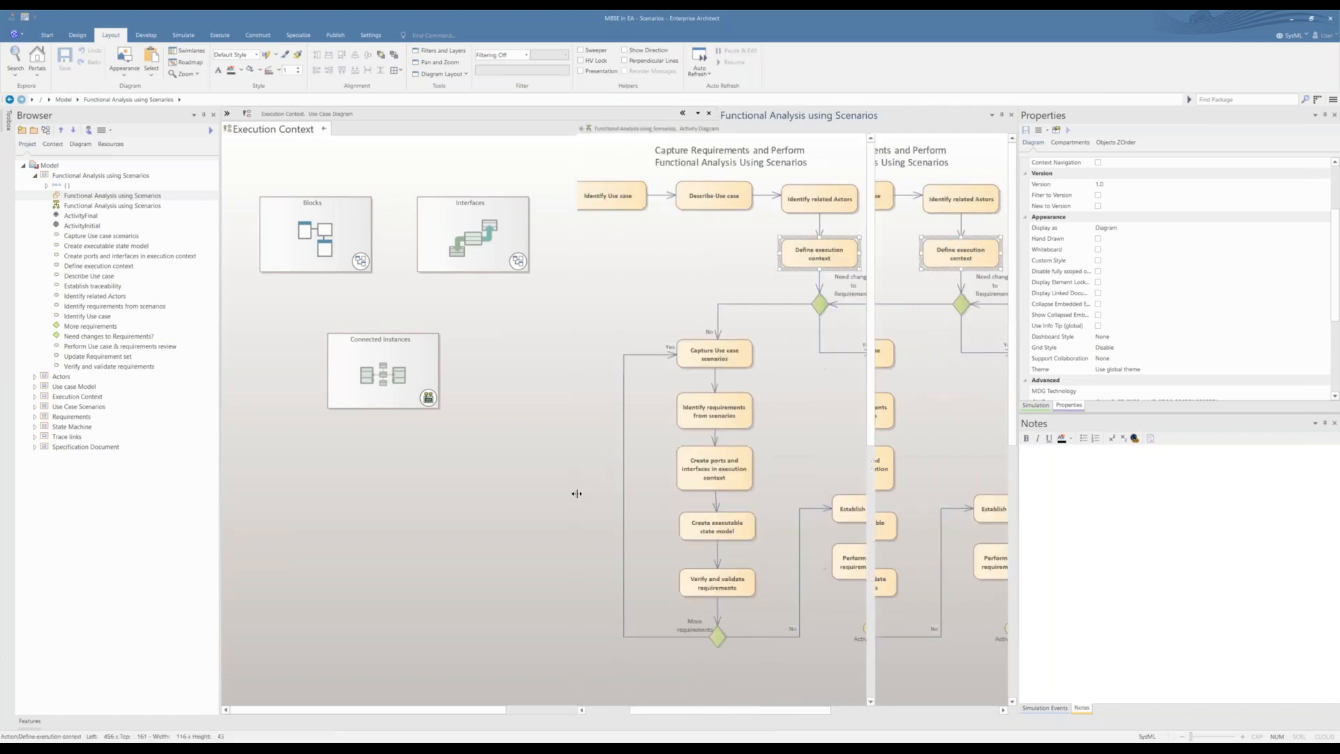
{"action": "left_click", "coordinate": [733, 358]}
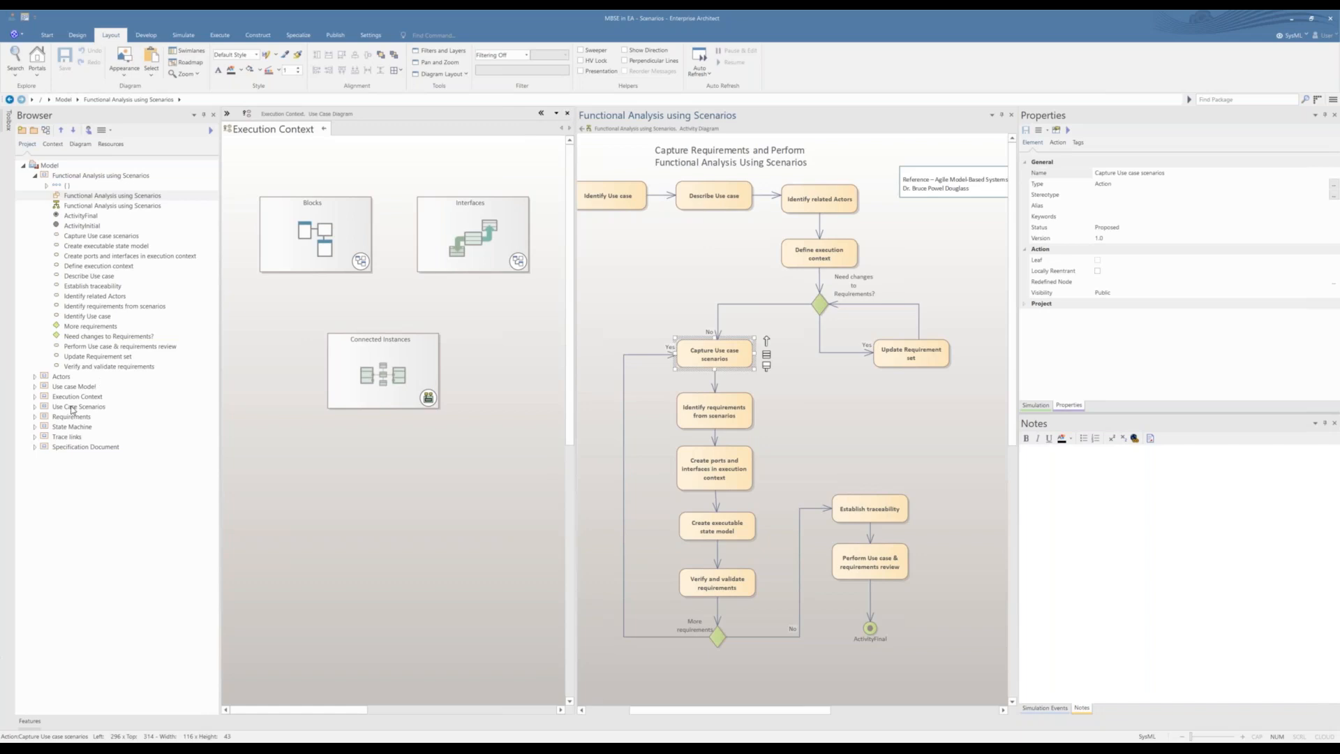
Step: Reopen the Functional Analysis using Scenarios package diagram and open the Use Case Scenarios diagram from it
{"action": "left_click", "coordinate": [90, 197]}
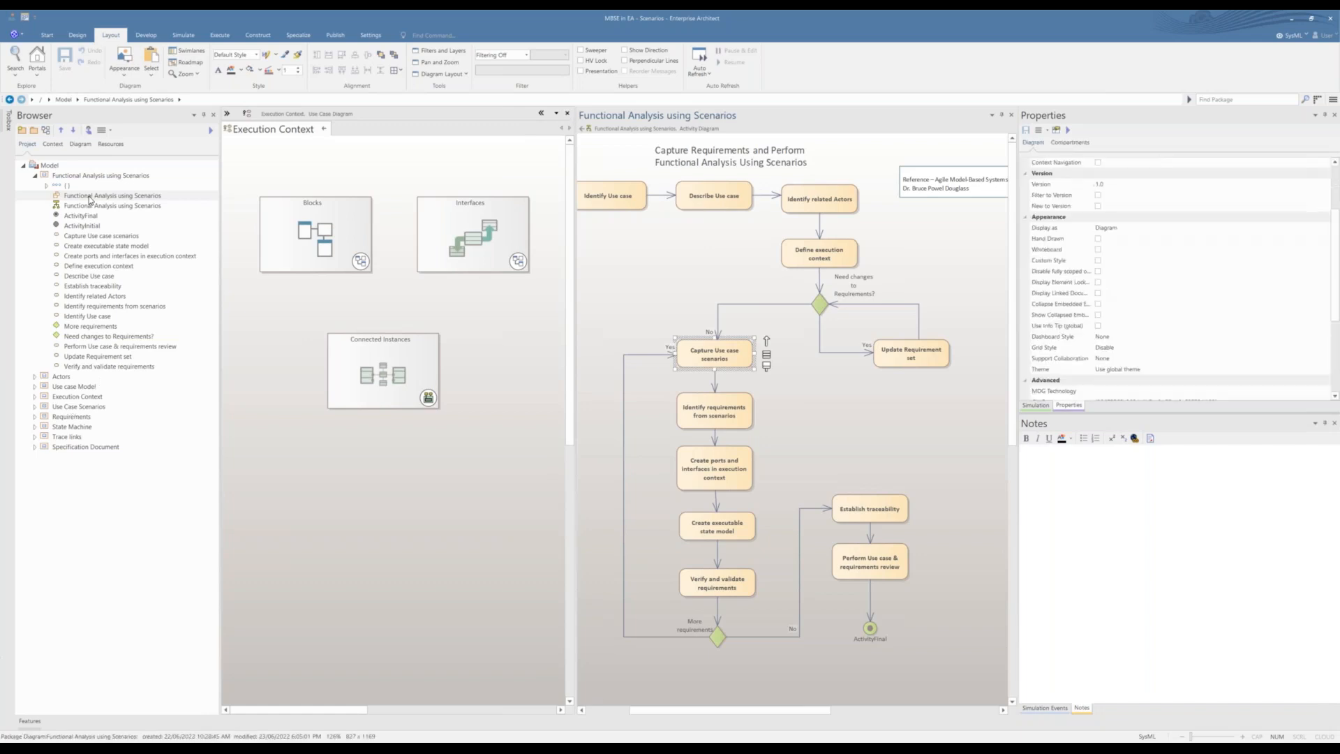
{"action": "double_click", "coordinate": [90, 197]}
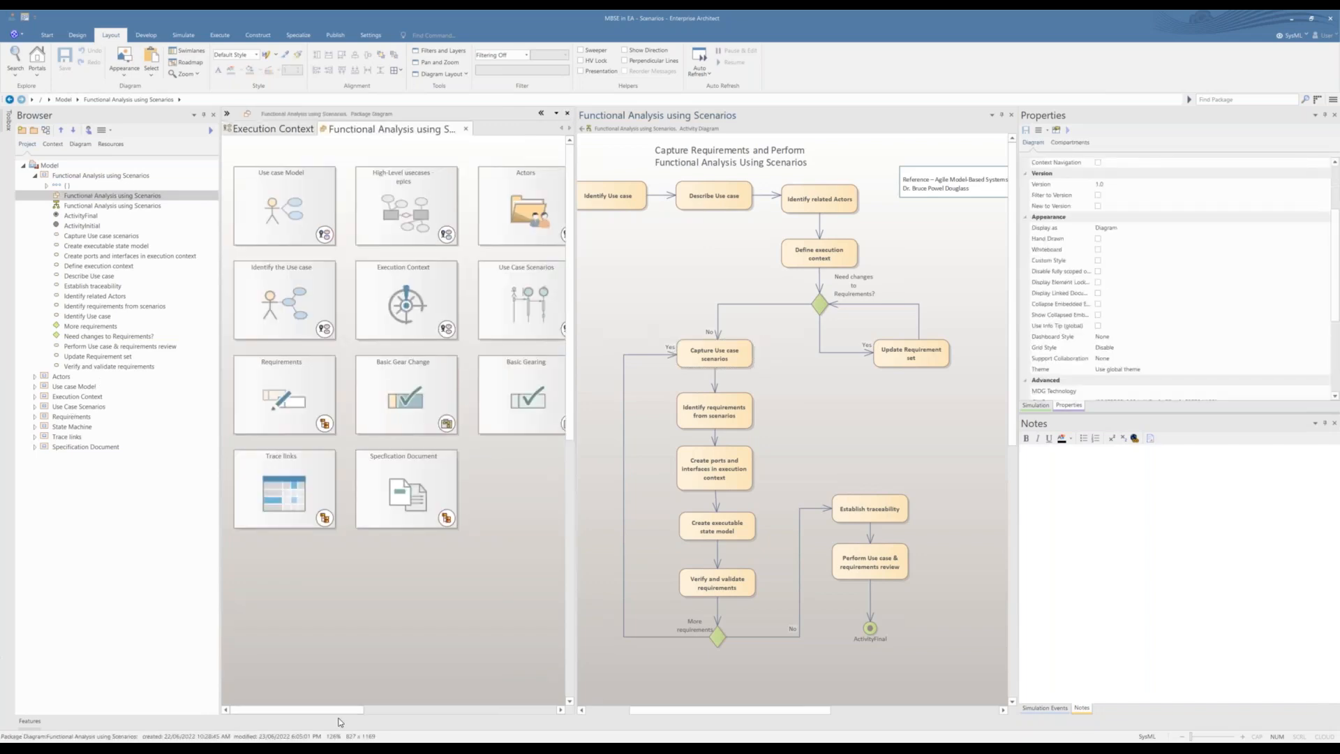
{"action": "mouse_move", "coordinate": [340, 709]}
{"action": "left_mouse_down"}
{"action": "mouse_move", "coordinate": [358, 710]}
{"action": "mouse_move", "coordinate": [346, 709]}
{"action": "left_mouse_up"}
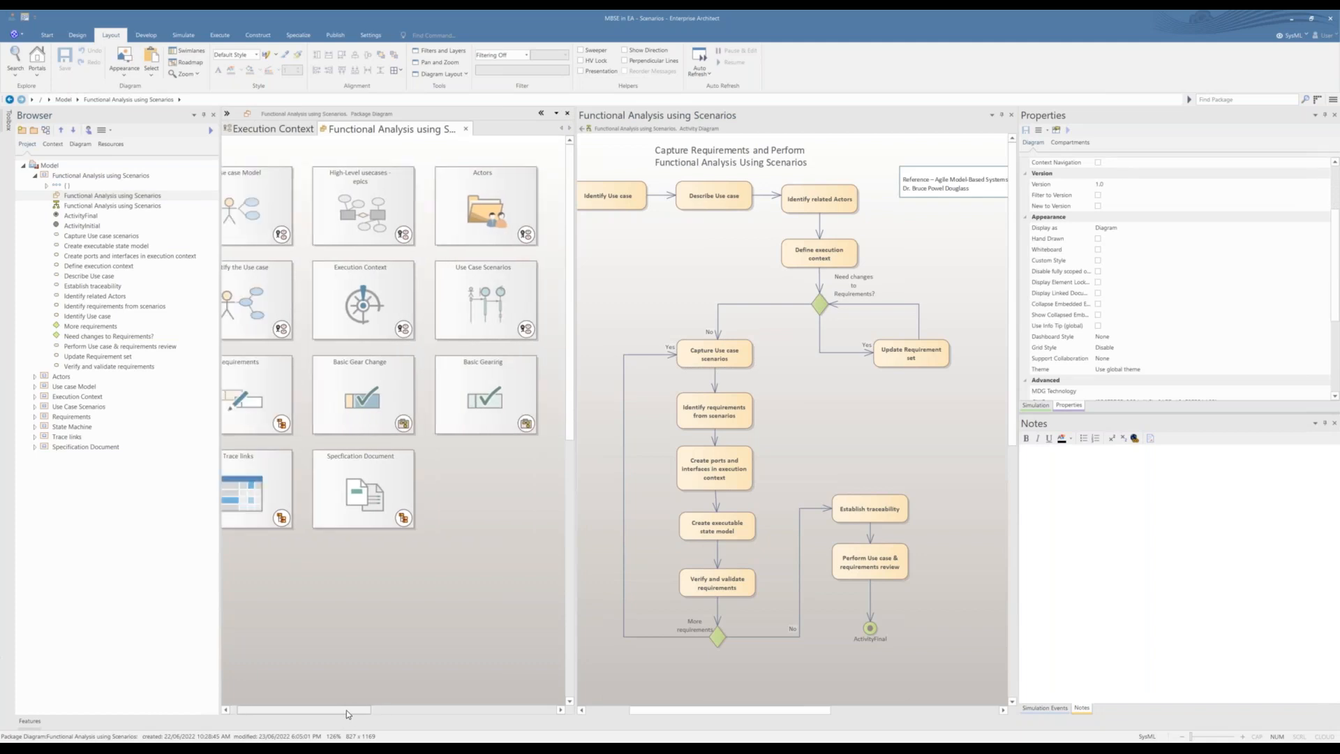
{"action": "double_click", "coordinate": [530, 296]}
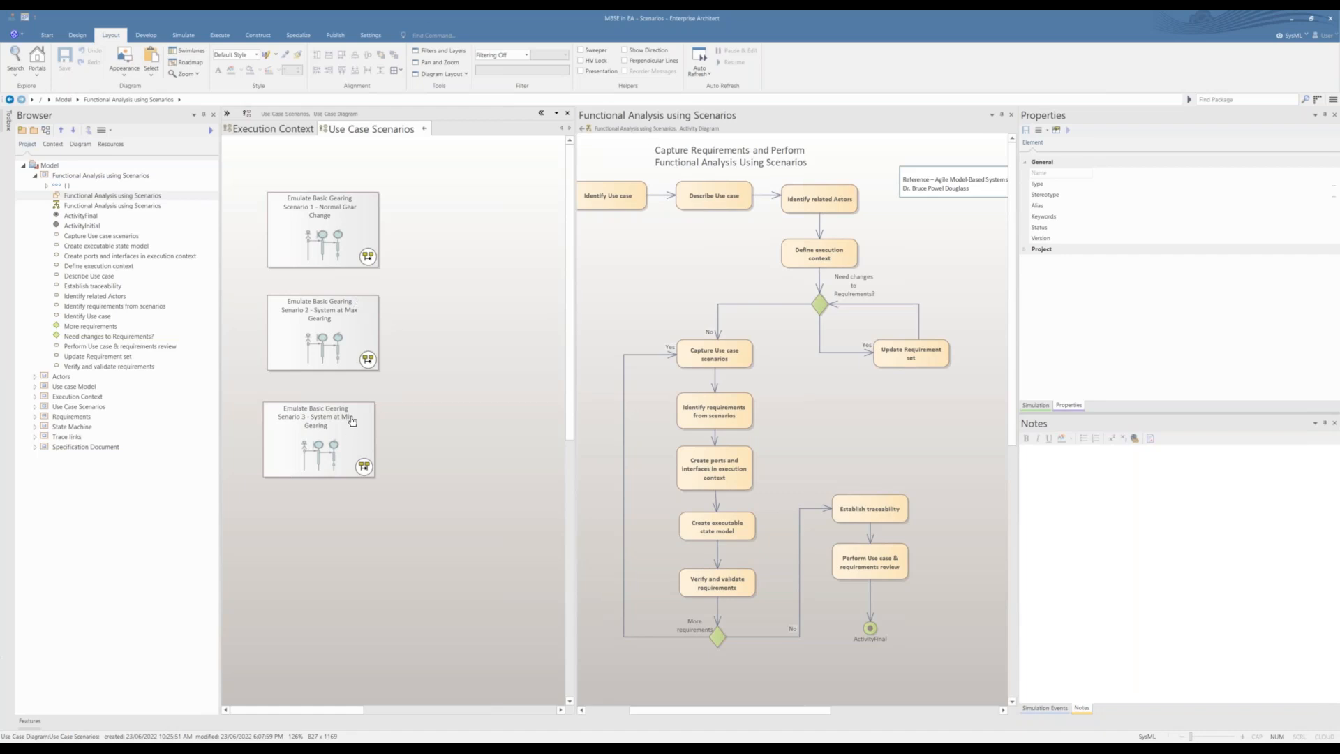
Step: Open the Scenario 1 - Normal Gear Change sequence diagram, widen its pane to examine the whole diagram, and close it
{"action": "double_click", "coordinate": [331, 214]}
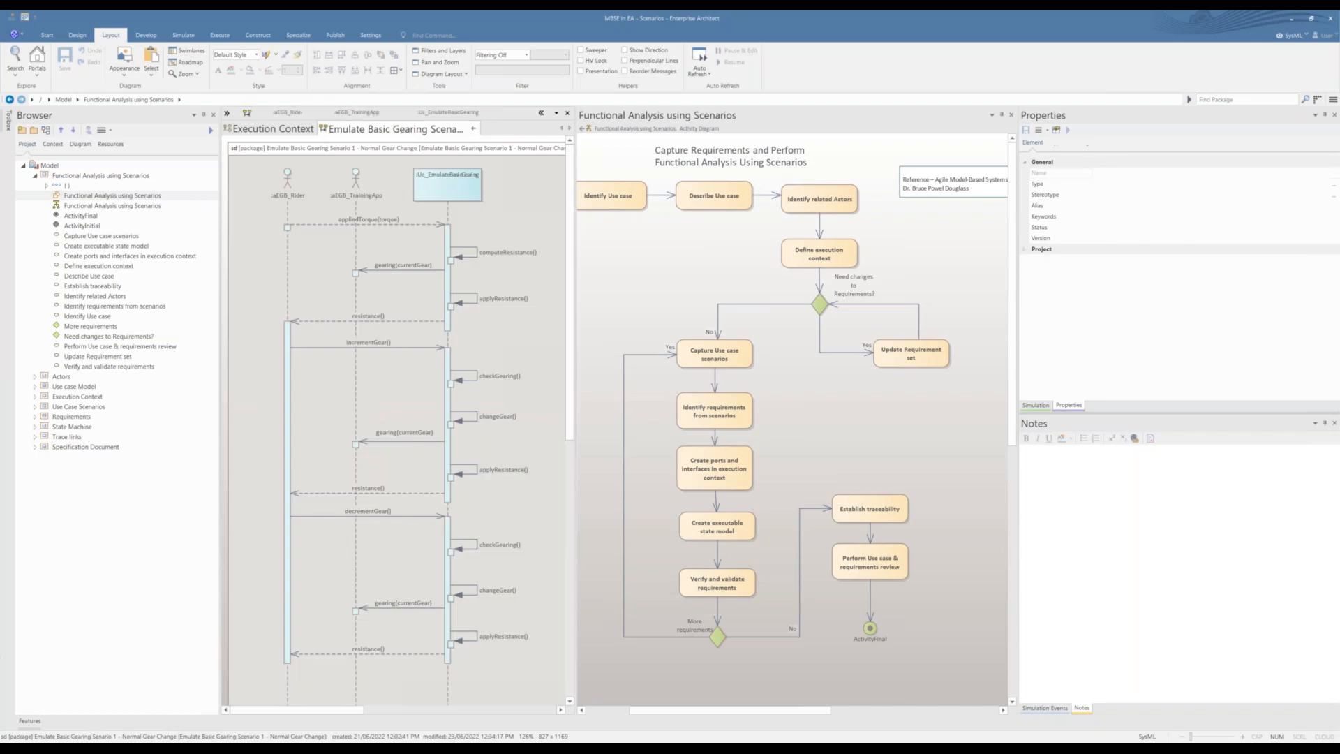
{"action": "left_click_drag", "start_coordinate": [574, 226], "coordinate": [726, 235]}
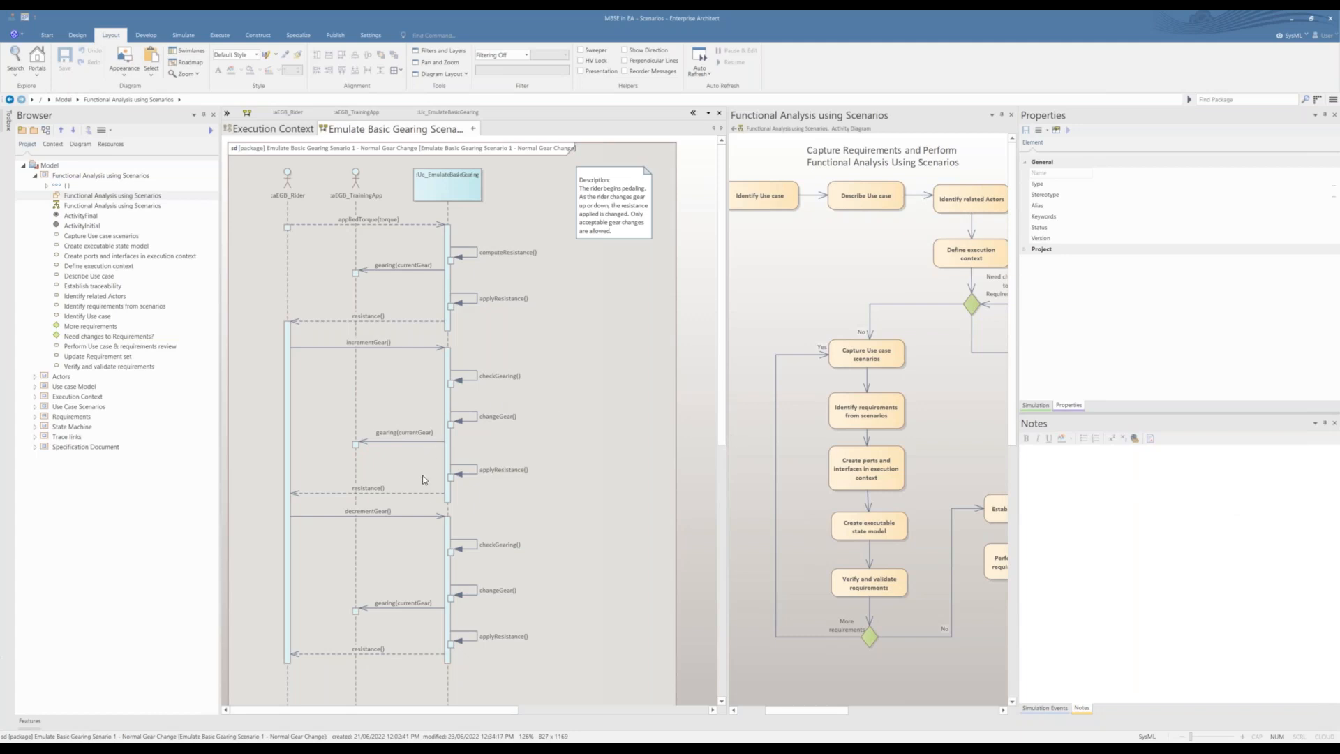
{"action": "left_click", "coordinate": [474, 130]}
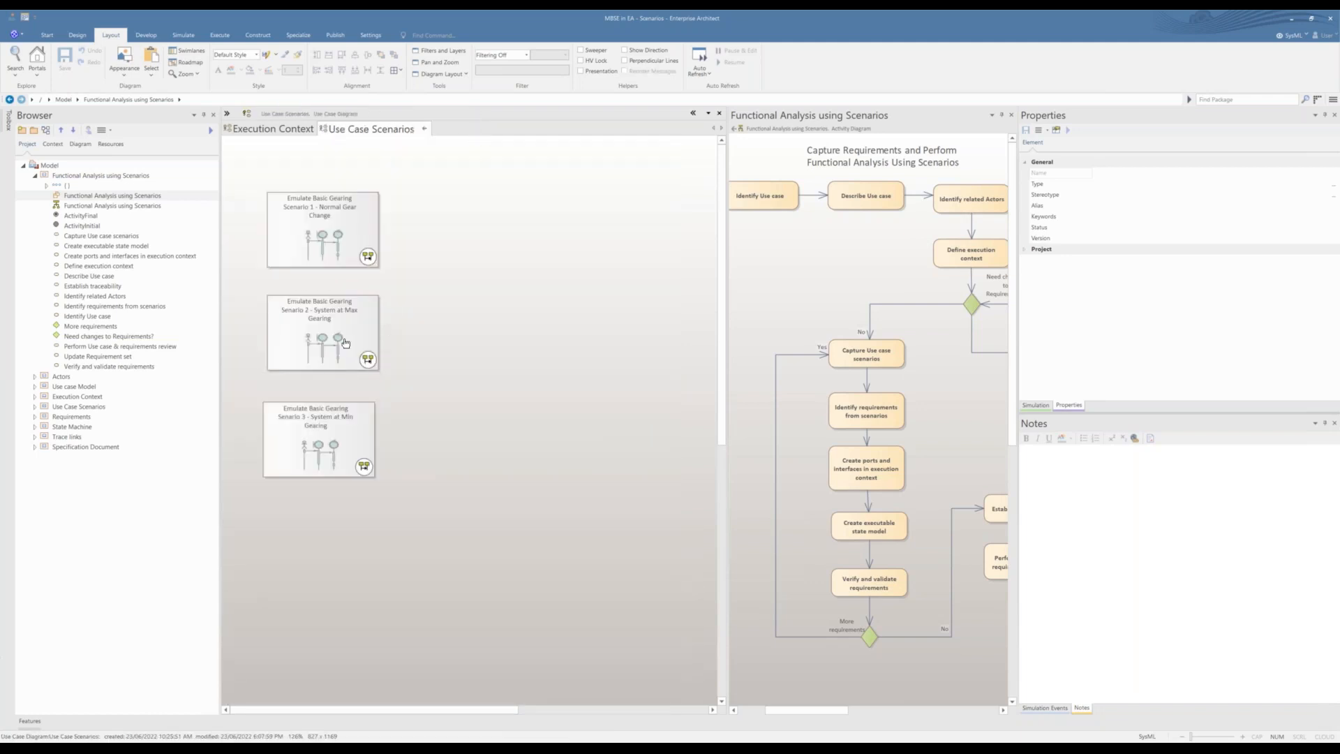
Step: In the Scenario 2 - System at Max Gearing diagram, draw a message from the EmulateBasicGearing lifeline back to the Rider lifeline, and close the diagram with changes saved
{"action": "left_click", "coordinate": [345, 343]}
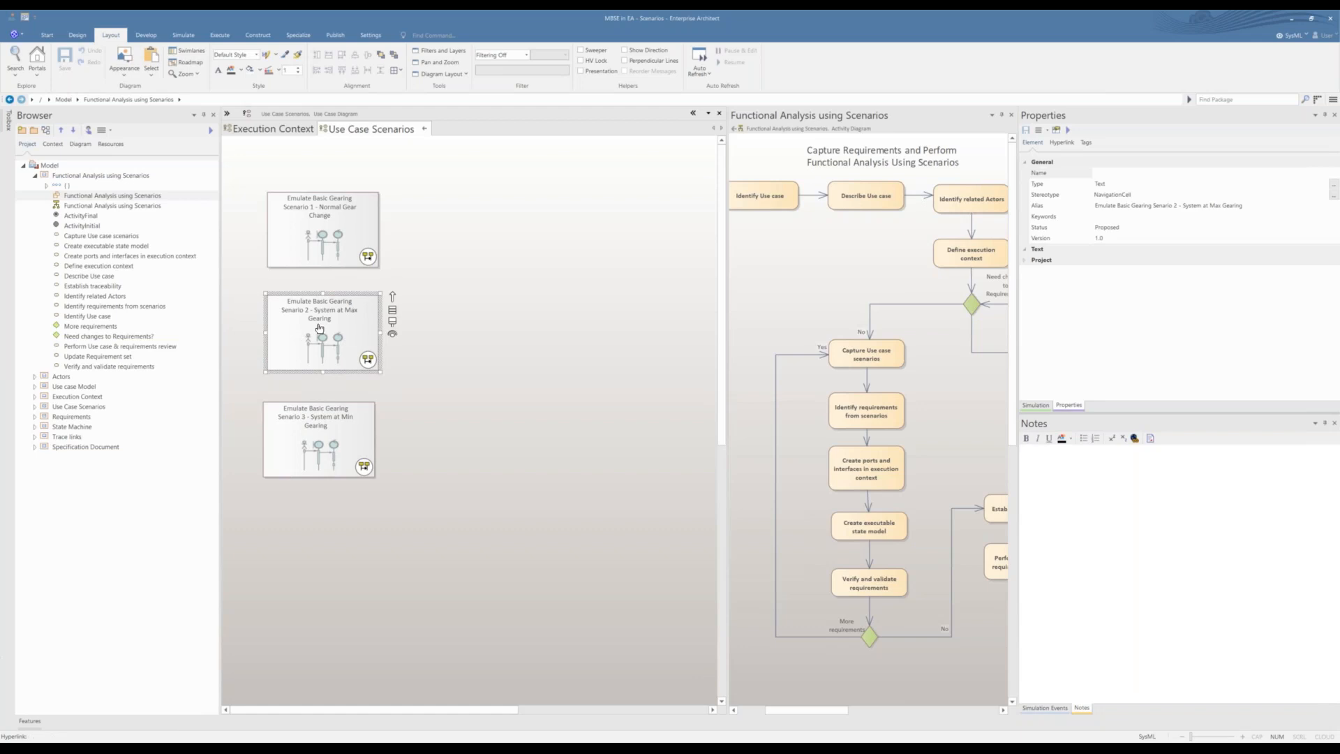
{"action": "double_click", "coordinate": [318, 325]}
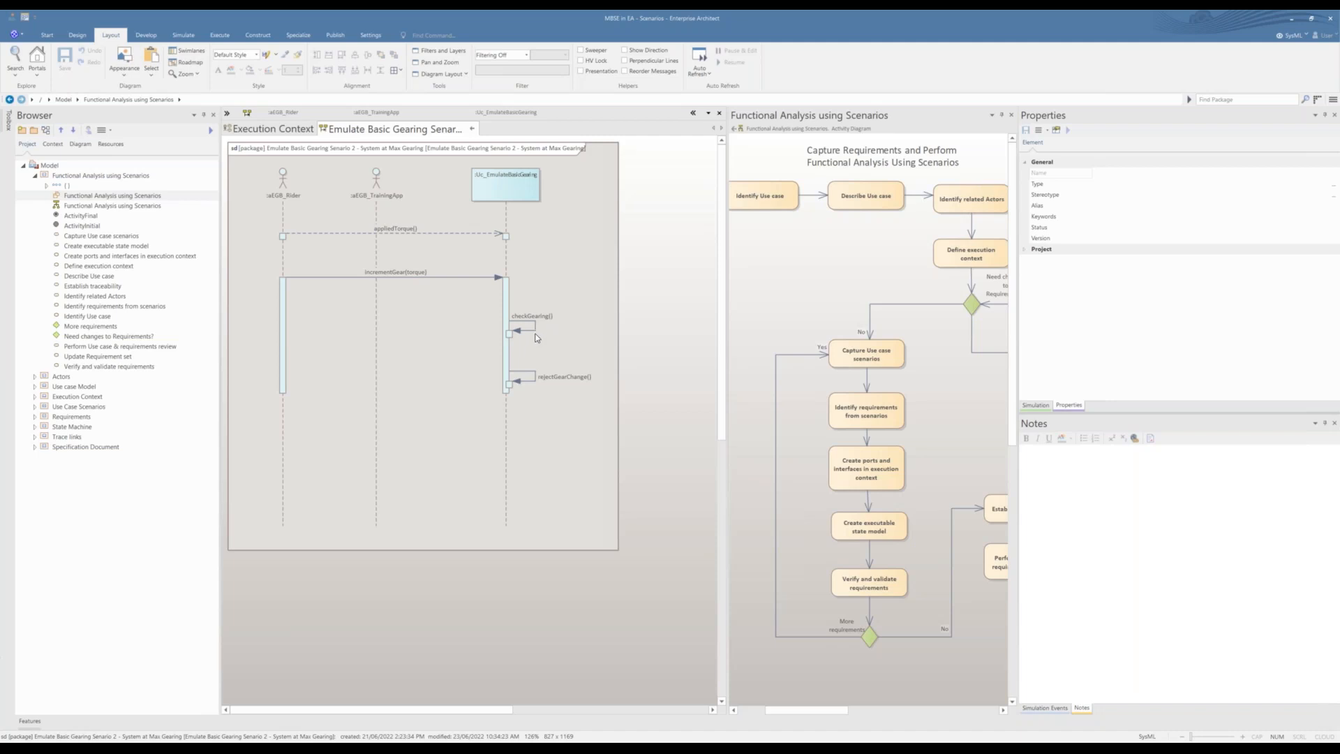
{"action": "left_click", "coordinate": [505, 416]}
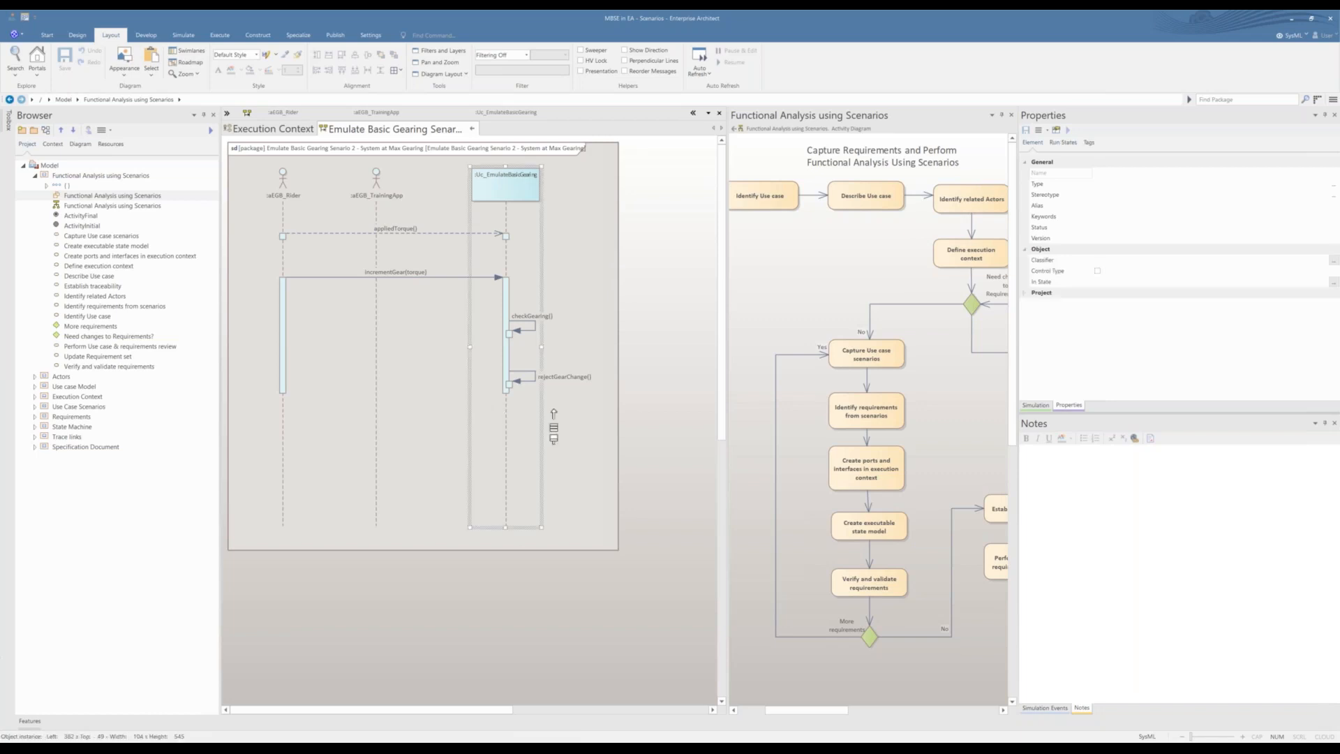
{"action": "left_click_drag", "start_coordinate": [553, 413], "coordinate": [287, 402]}
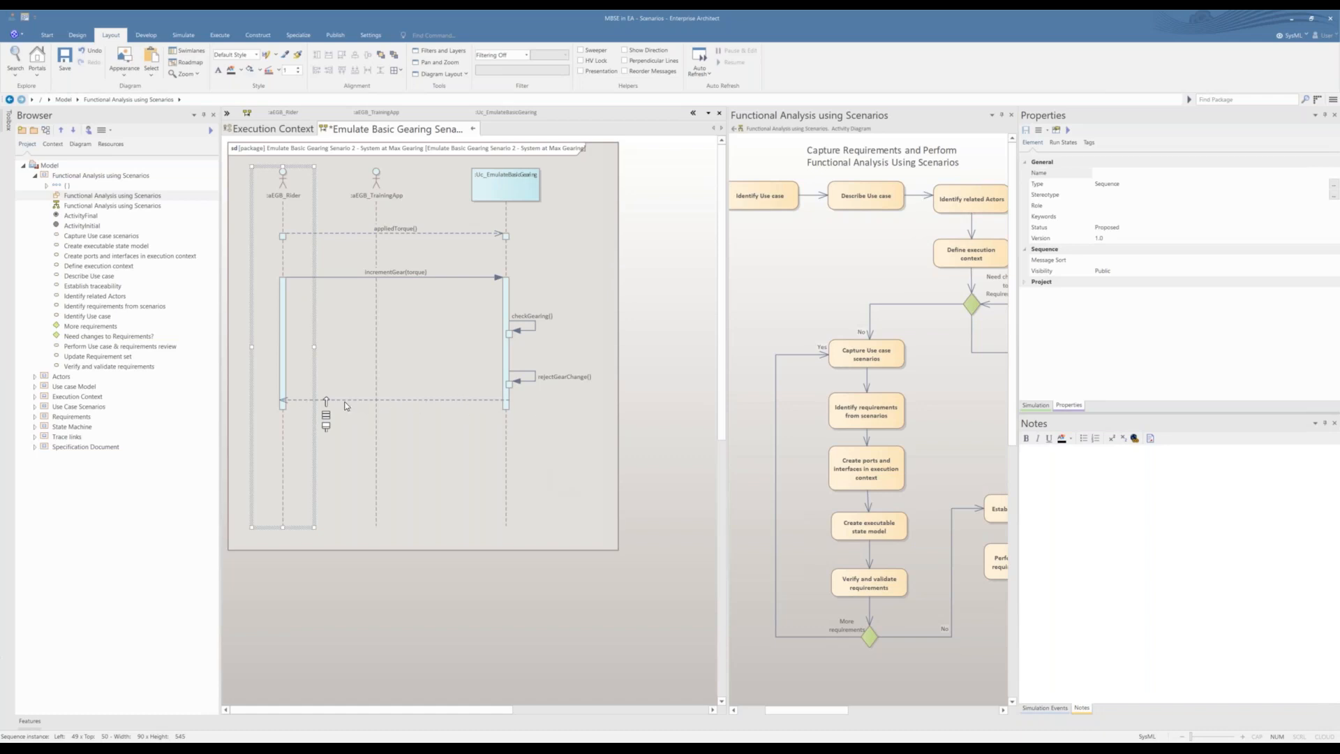
{"action": "left_click", "coordinate": [473, 129]}
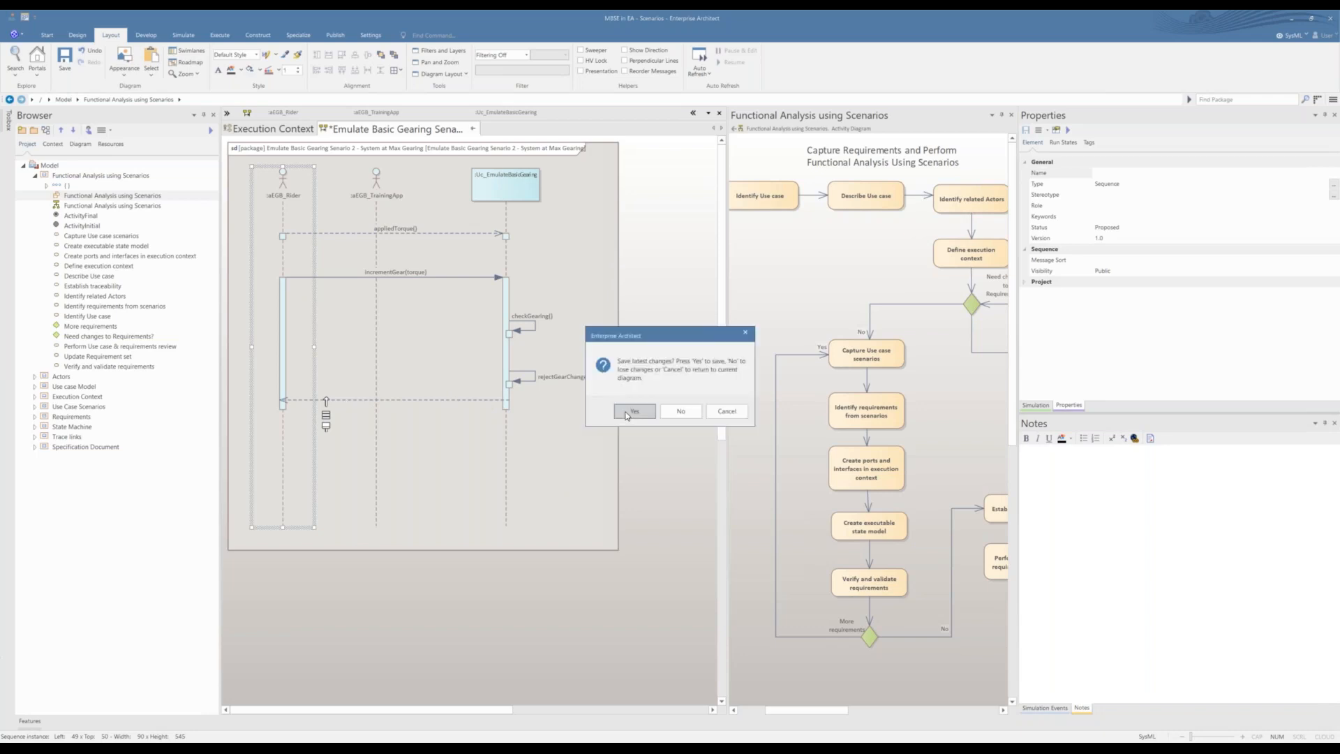
{"action": "left_click", "coordinate": [626, 414]}
Step: Open the Scenario 3 - System at Min Gearing sequence diagram, examine the EmulateBasicGearing lifeline and its messages, and close the diagram
{"action": "double_click", "coordinate": [321, 438]}
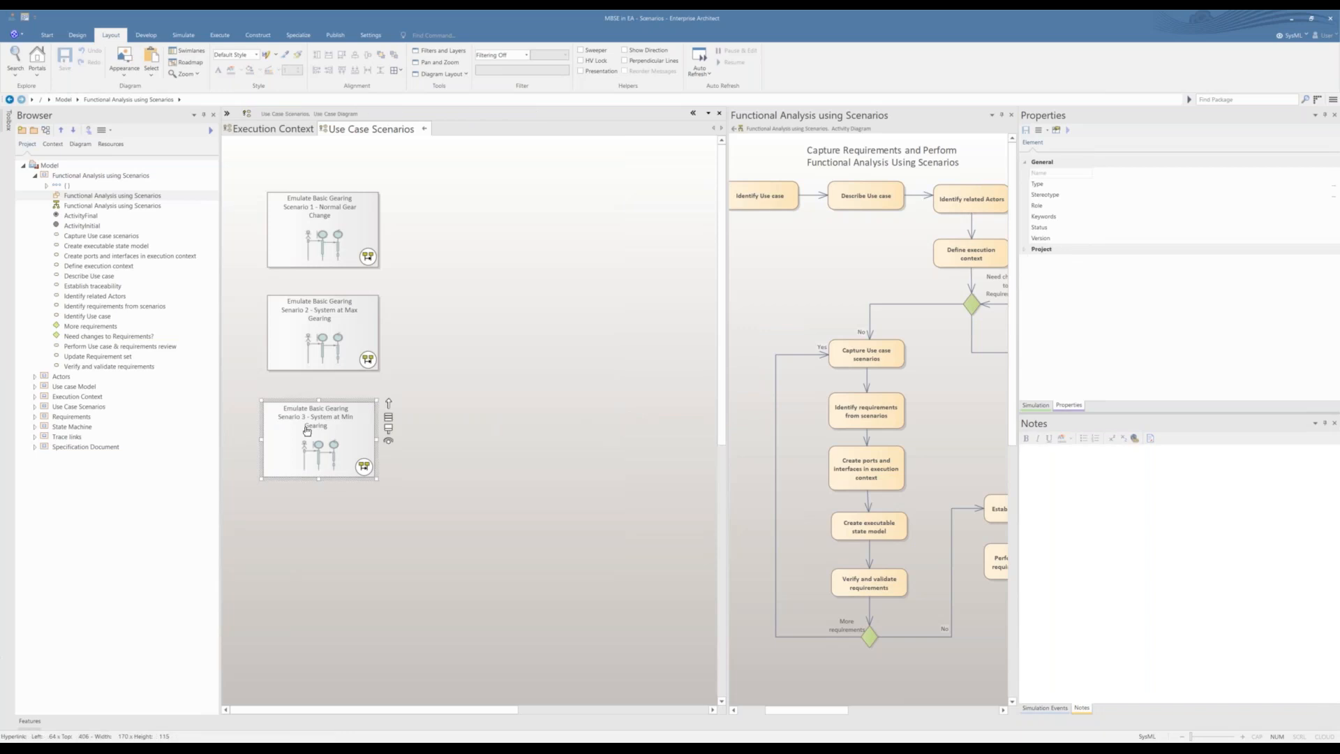
{"action": "left_click", "coordinate": [500, 377]}
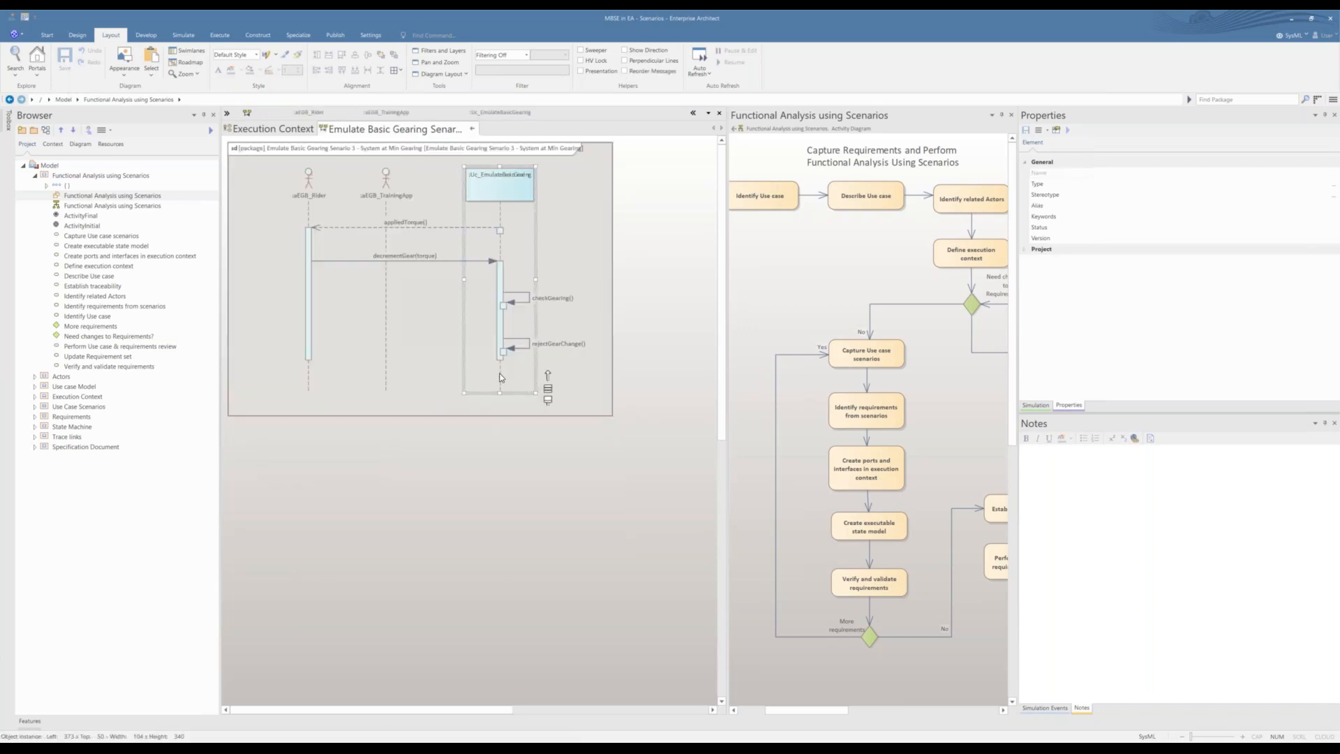
{"action": "left_click", "coordinate": [463, 447]}
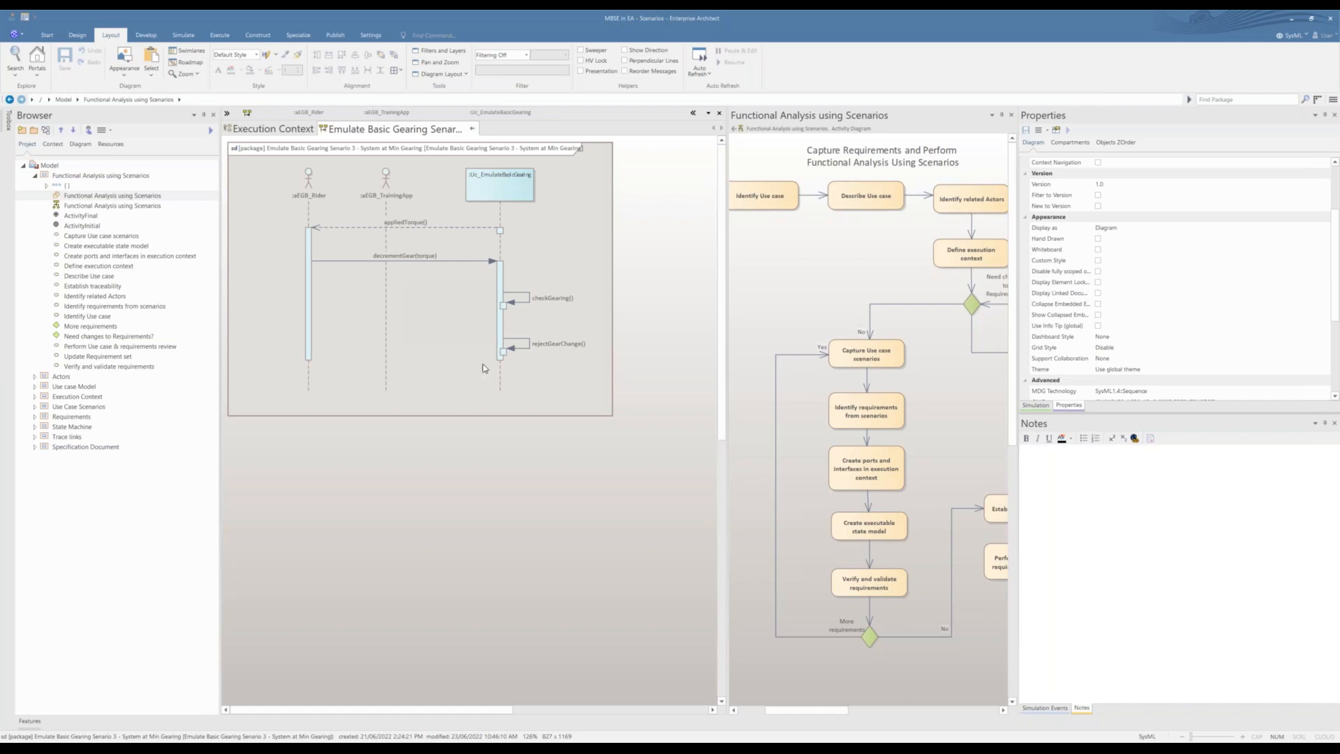
{"action": "left_click", "coordinate": [472, 131]}
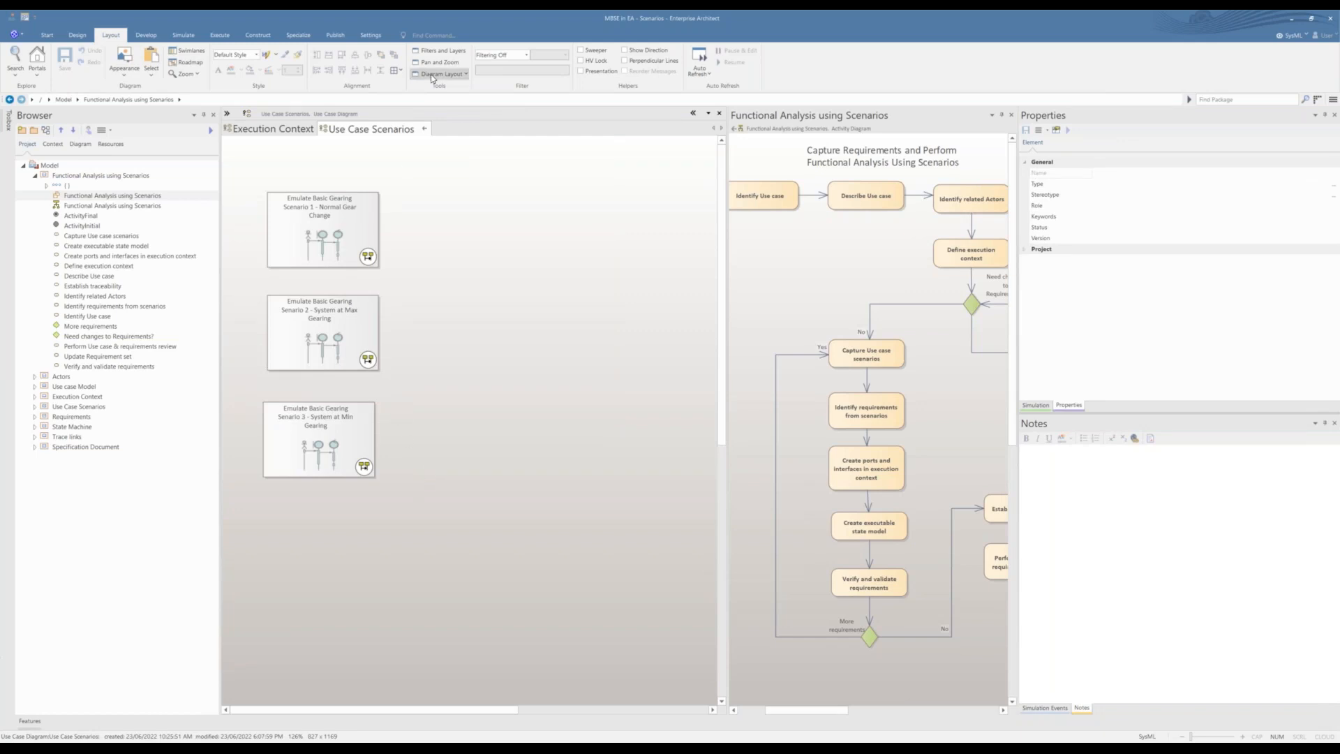
Step: Close the Use Case Scenarios diagram, open the Requirements diagram to read its system requirements, and close it
{"action": "left_click", "coordinate": [423, 130]}
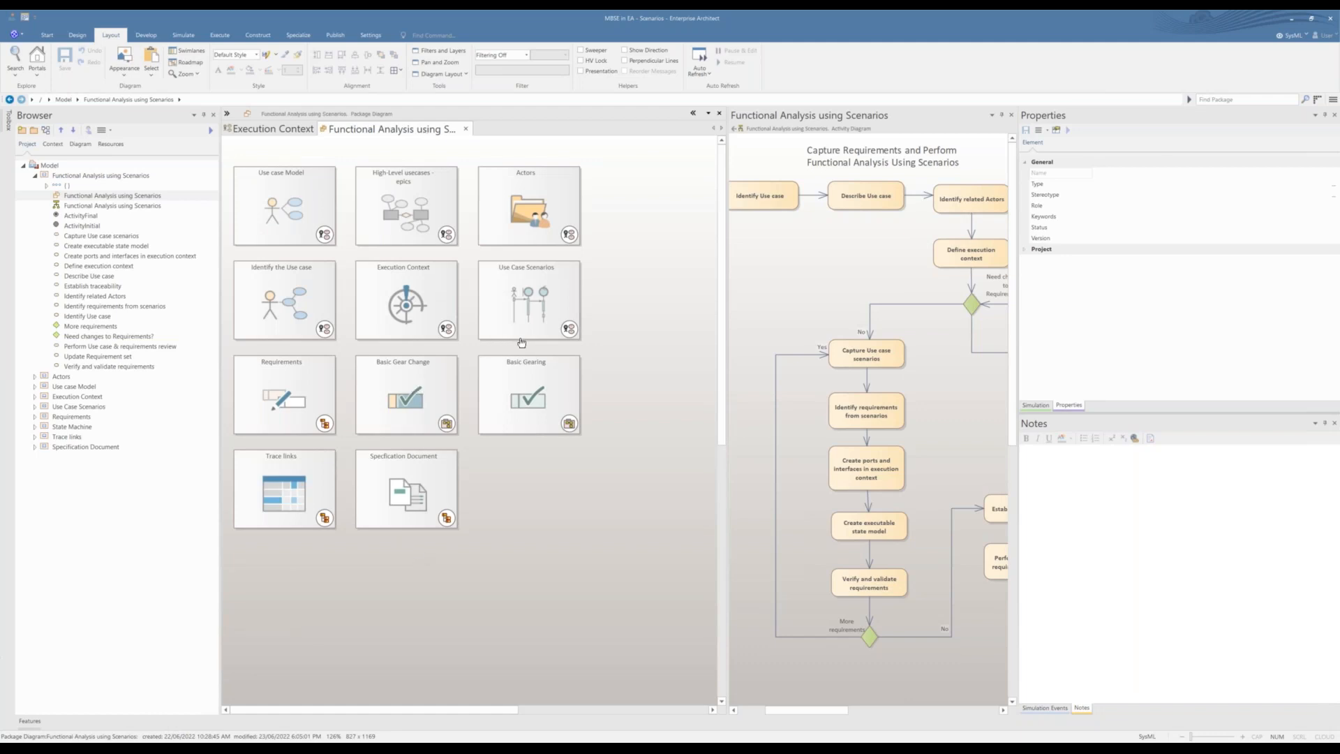
{"action": "double_click", "coordinate": [281, 391]}
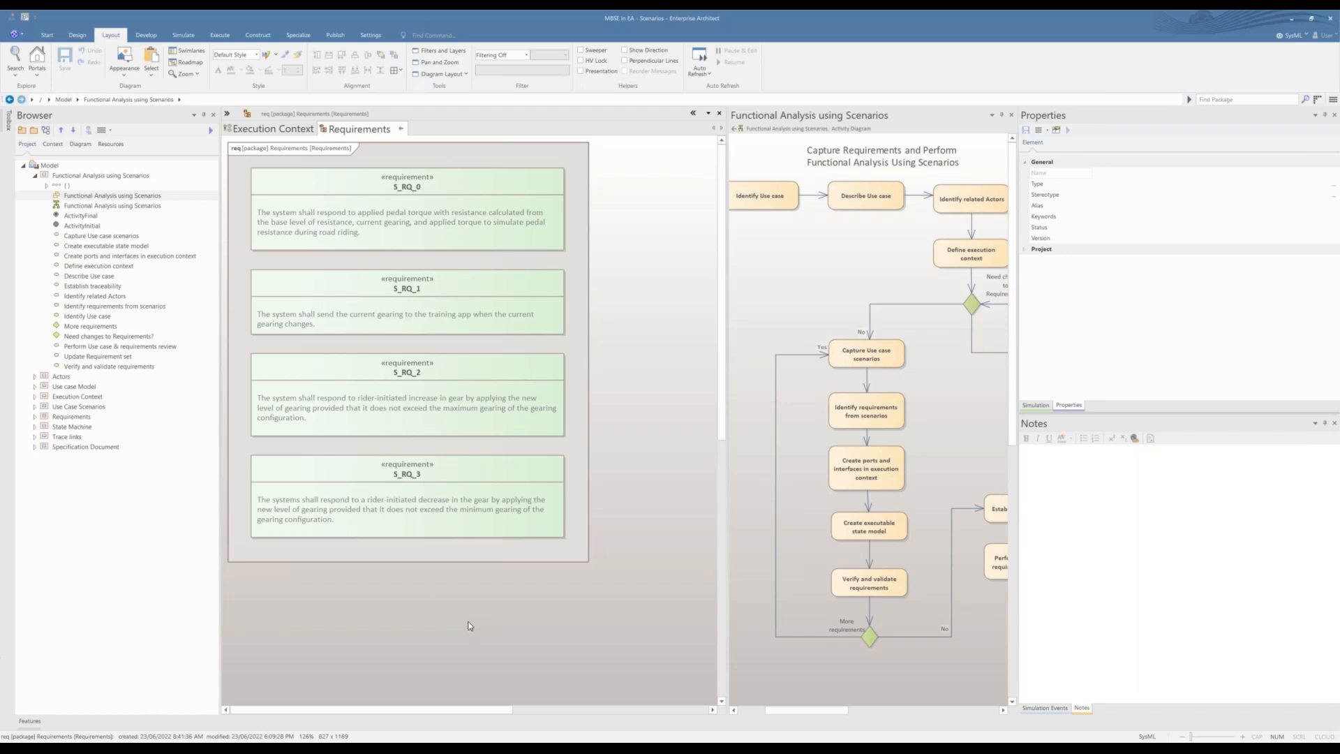
{"action": "left_click", "coordinate": [402, 130]}
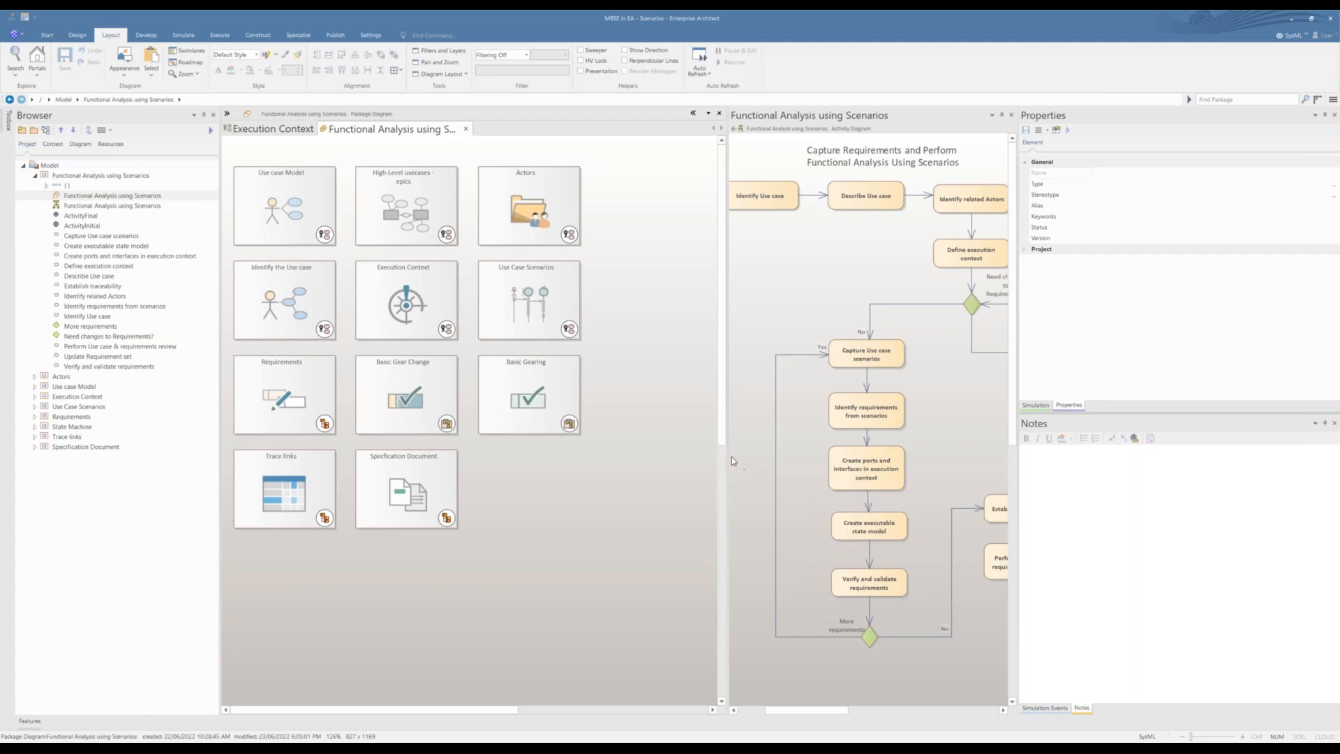
Step: Enlarge the activity diagram's pane and select the Identify requirements from scenarios action, followed by Create ports and interfaces in execution context
{"action": "left_click_drag", "start_coordinate": [729, 456], "coordinate": [633, 456]}
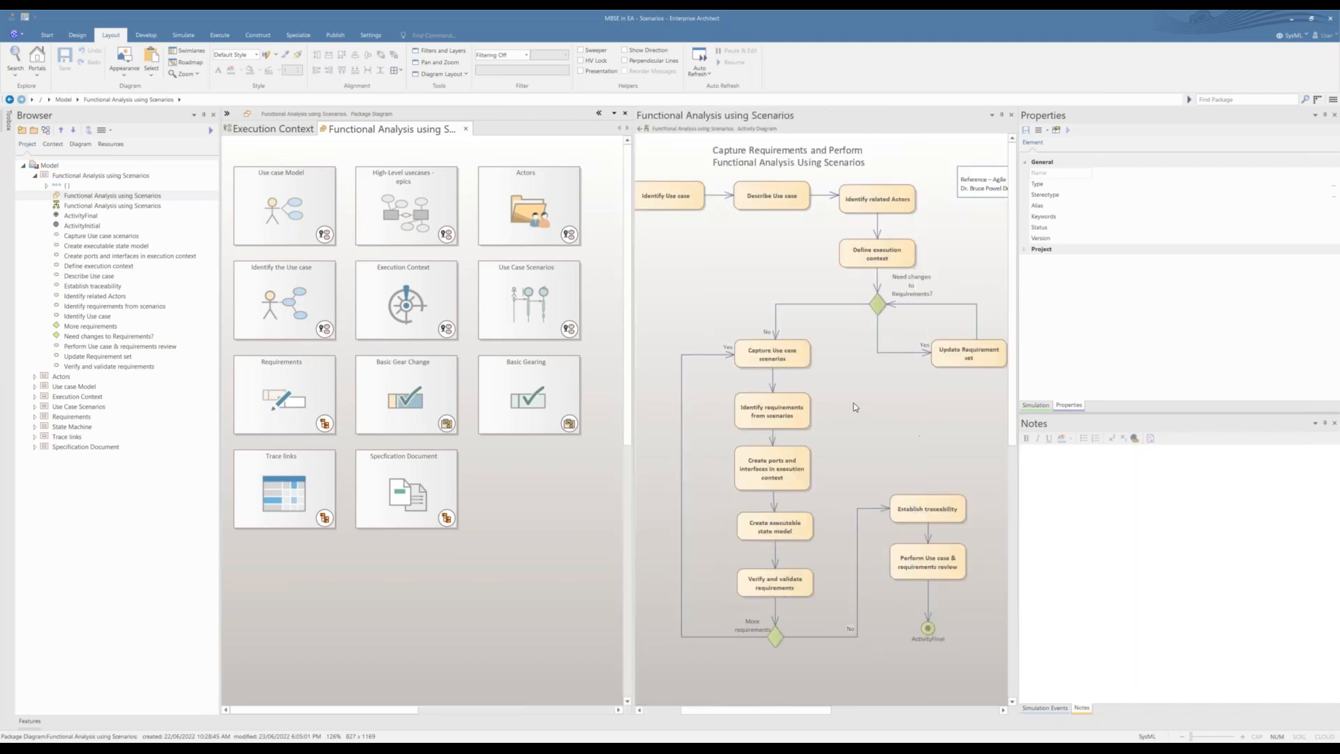
{"action": "left_click", "coordinate": [780, 413]}
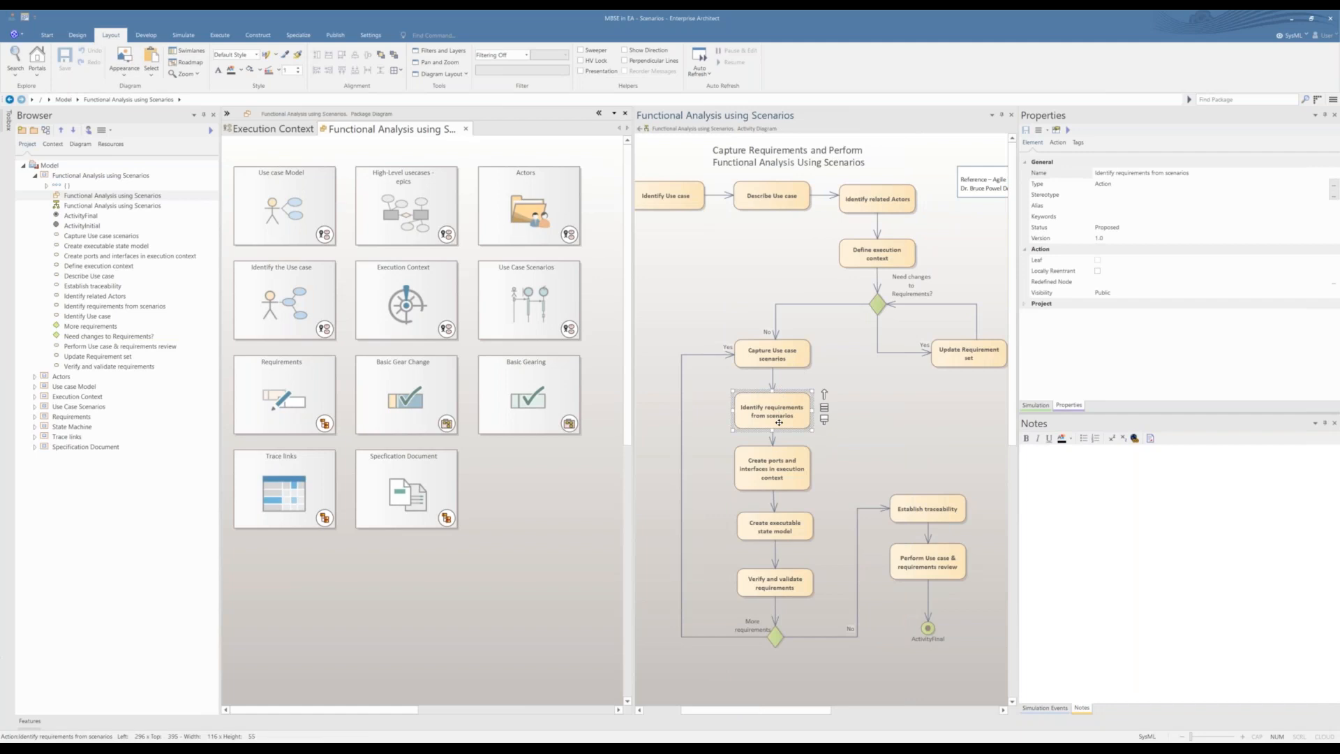
{"action": "left_click", "coordinate": [794, 481]}
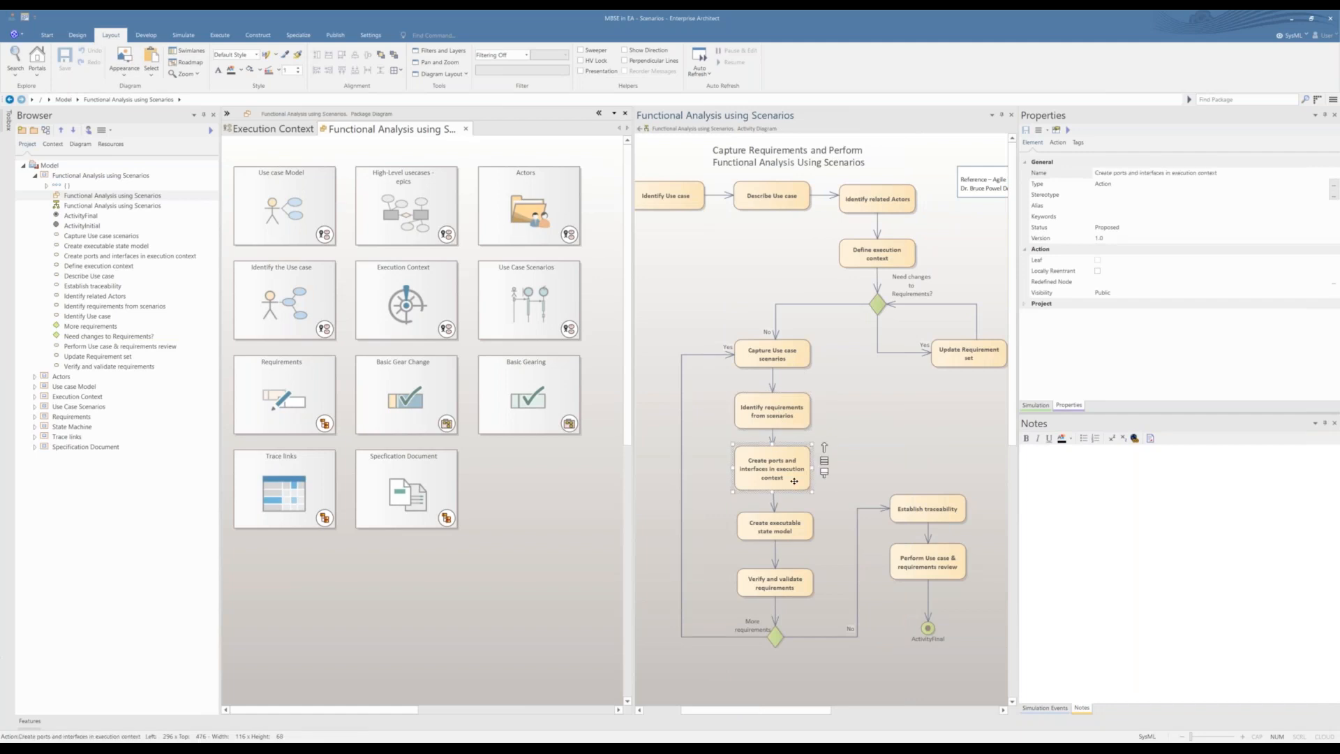
Step: Open the Connected Instances diagram from Execution Context and enable the Attributes and Operations compartments for its elements
{"action": "double_click", "coordinate": [424, 320]}
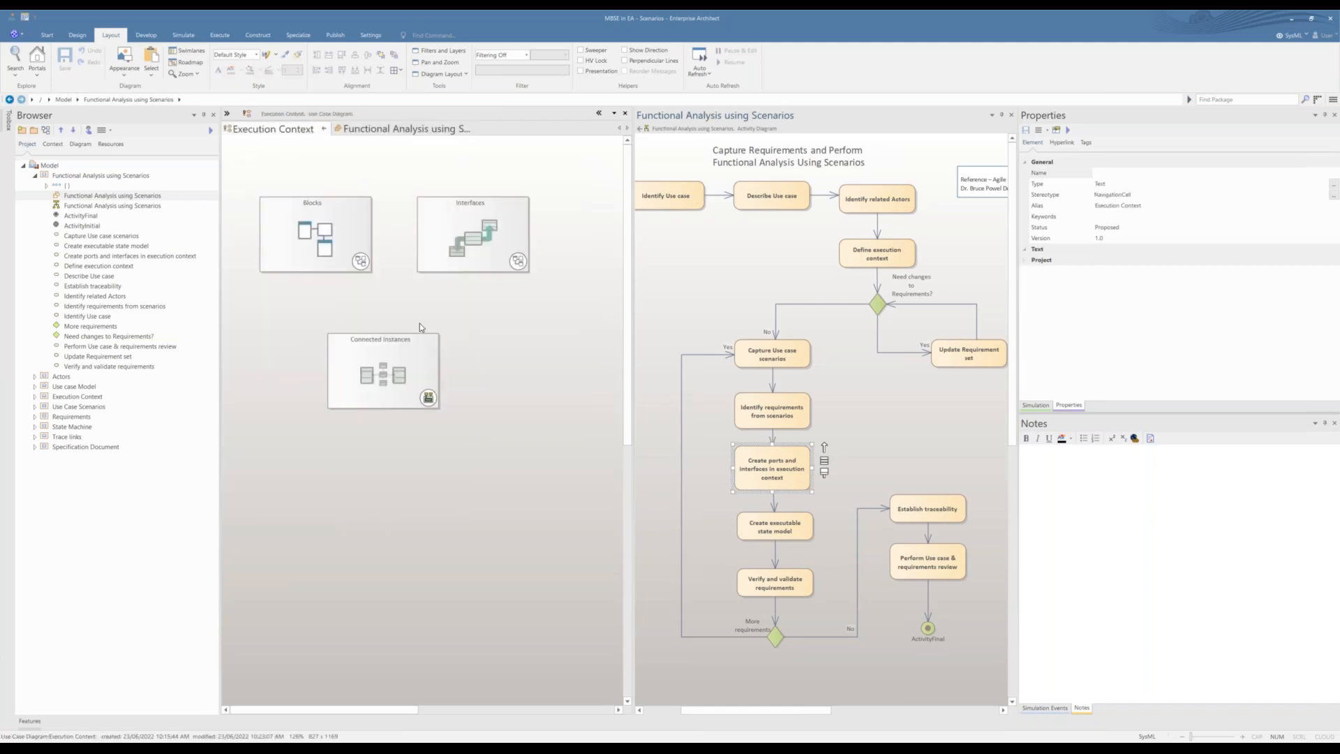
{"action": "double_click", "coordinate": [418, 381]}
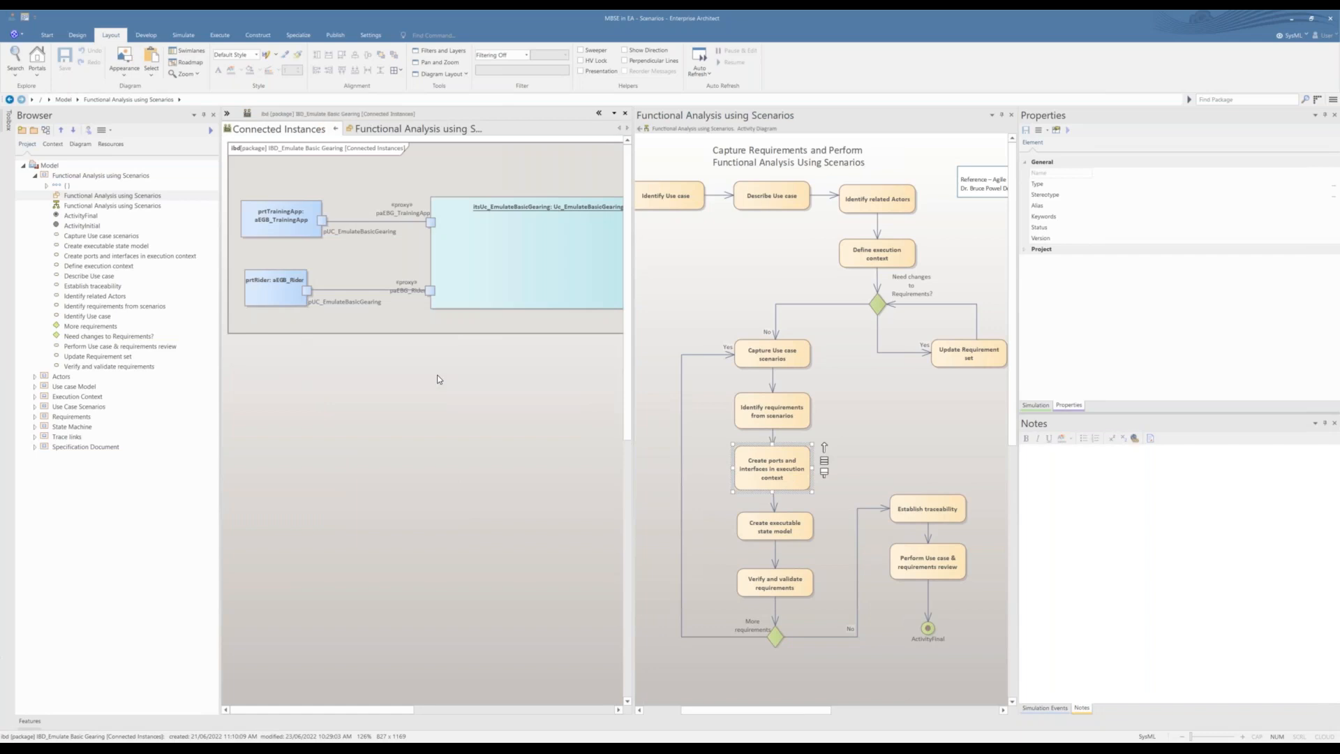
{"action": "right_click", "coordinate": [438, 380]}
{"action": "left_click", "coordinate": [460, 422]}
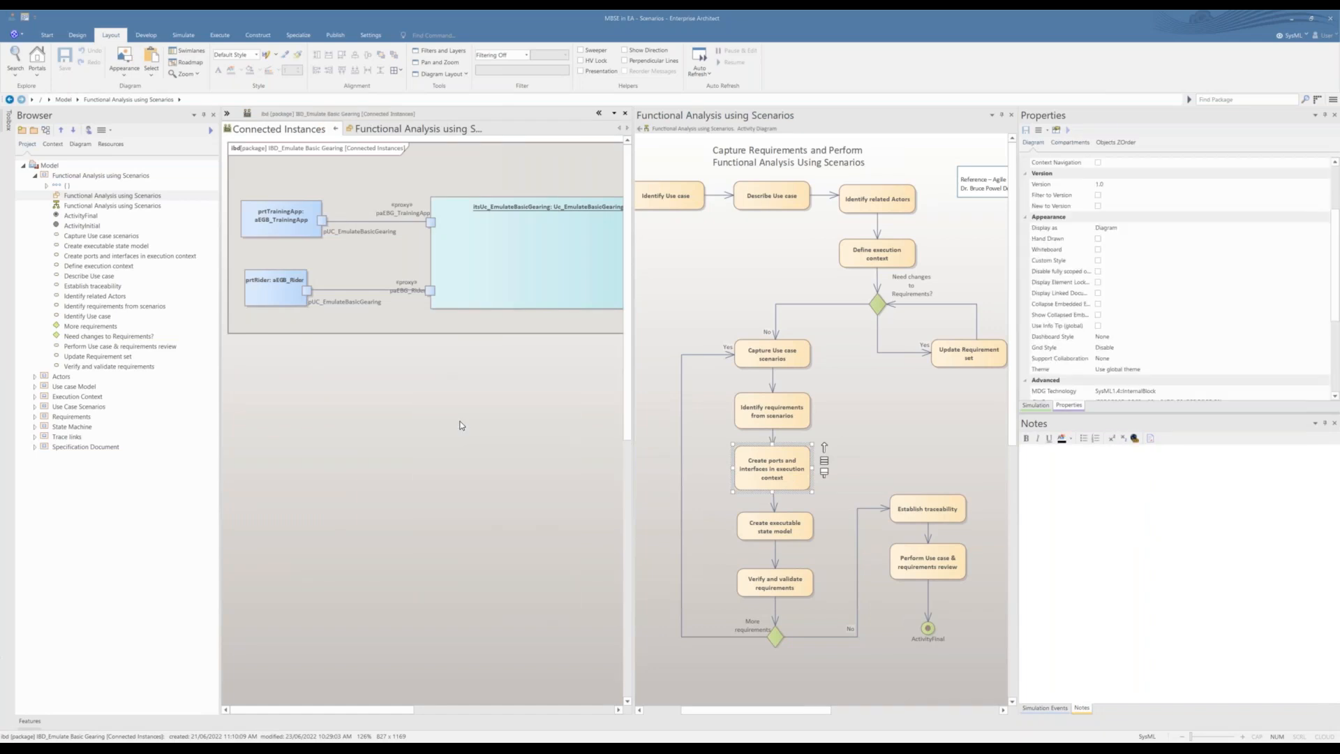
{"action": "left_click", "coordinate": [516, 287]}
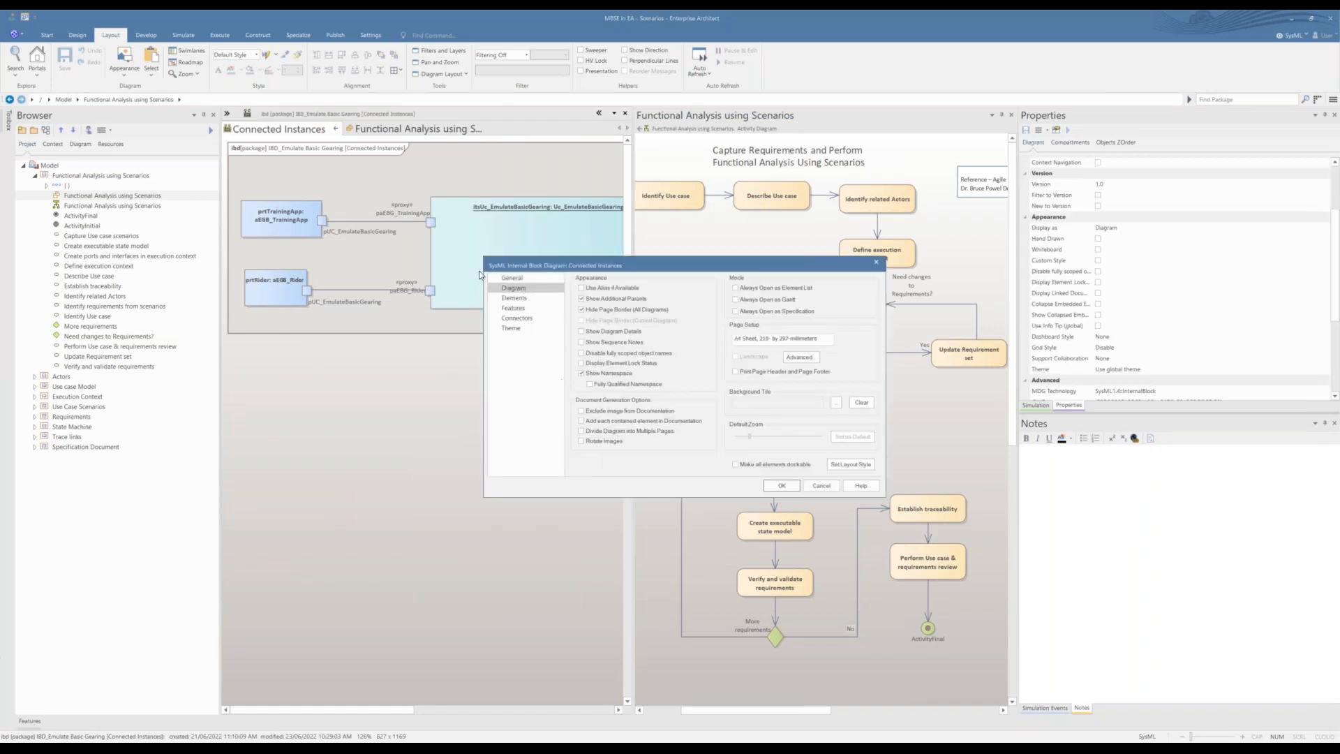
{"action": "left_click", "coordinate": [514, 298]}
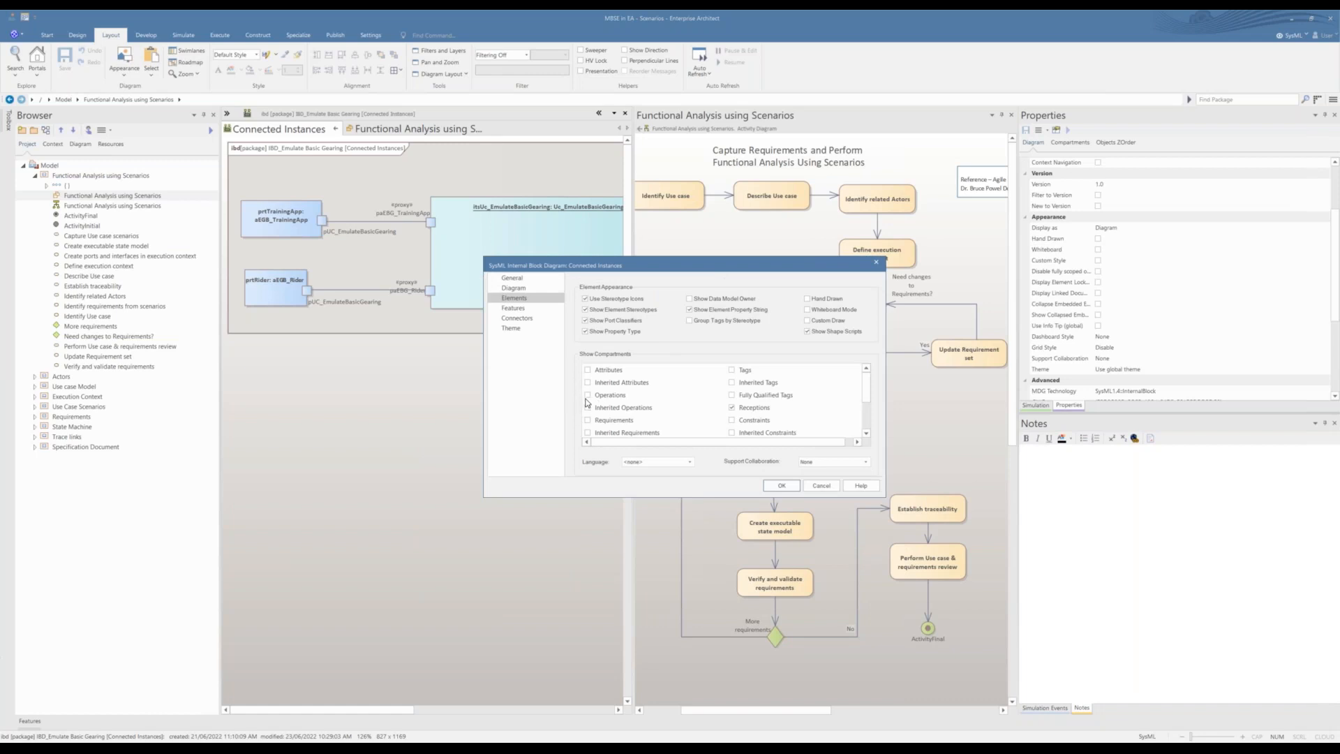
{"action": "left_click", "coordinate": [588, 395]}
{"action": "left_click", "coordinate": [588, 370]}
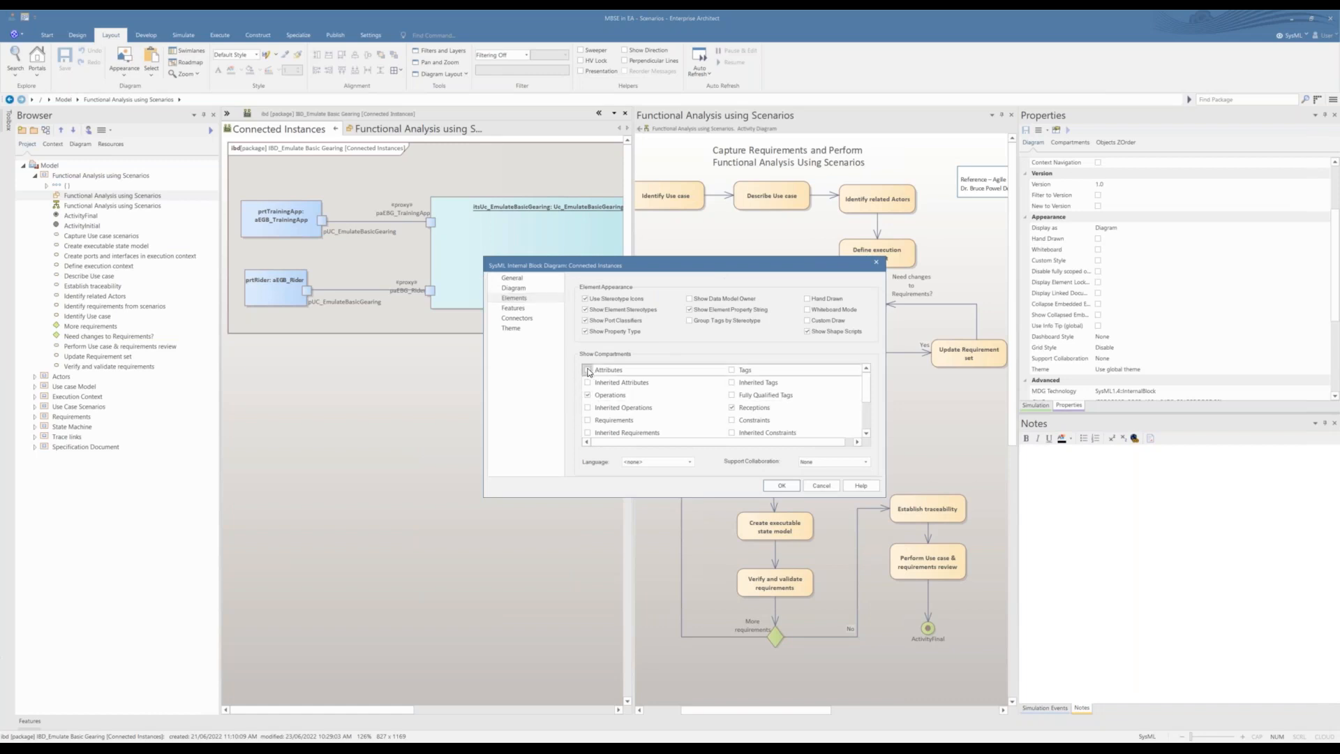
{"action": "left_click", "coordinate": [781, 485]}
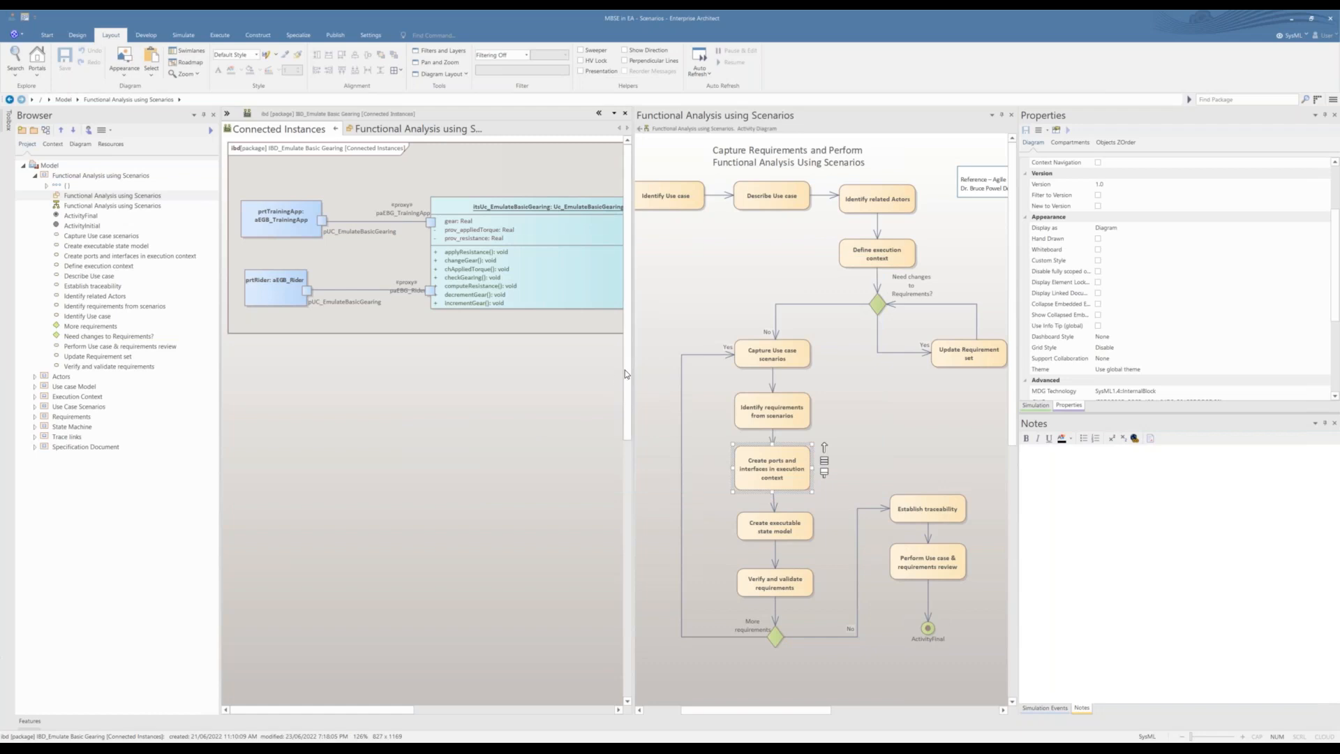
Step: Widen the pane to examine the whole Emulate Basic Gearing block, close Connected Instances, and return to the Functional Analysis using Scenarios package diagram
{"action": "left_click_drag", "start_coordinate": [631, 371], "coordinate": [683, 370]}
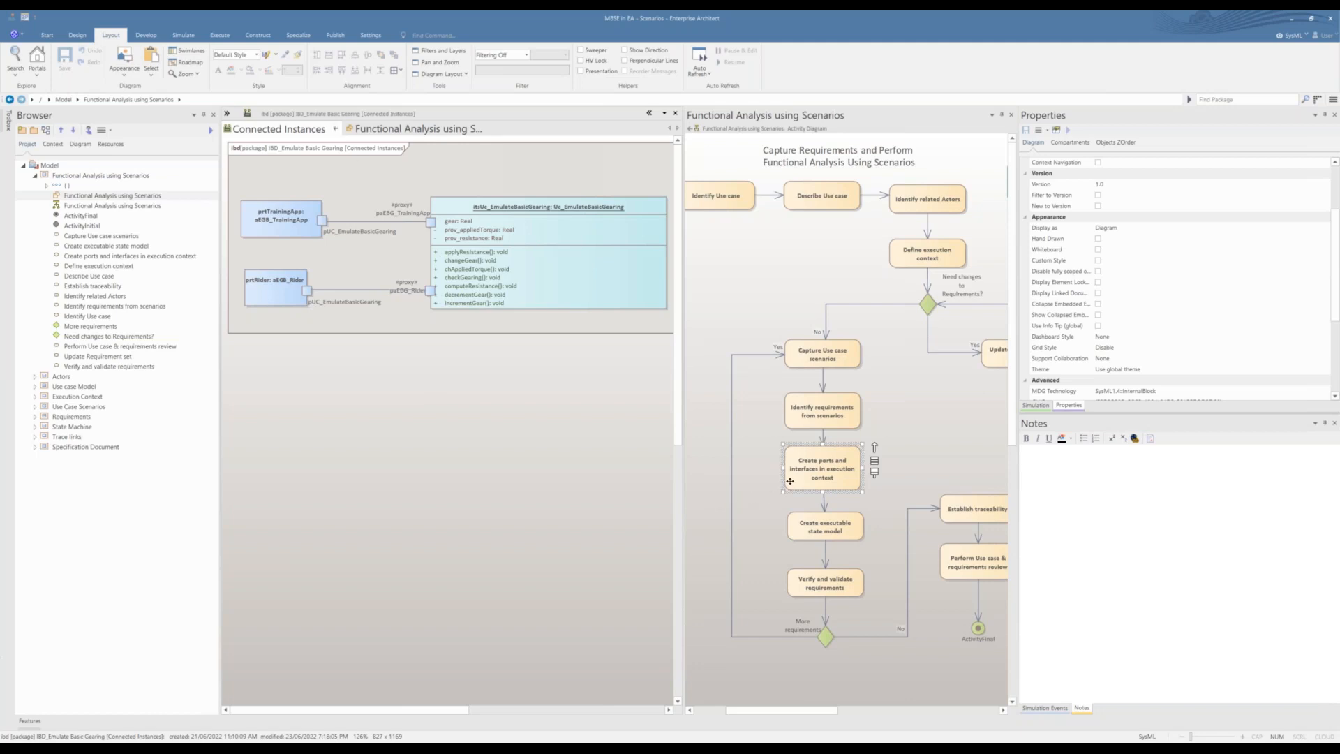
{"action": "left_click", "coordinate": [337, 130]}
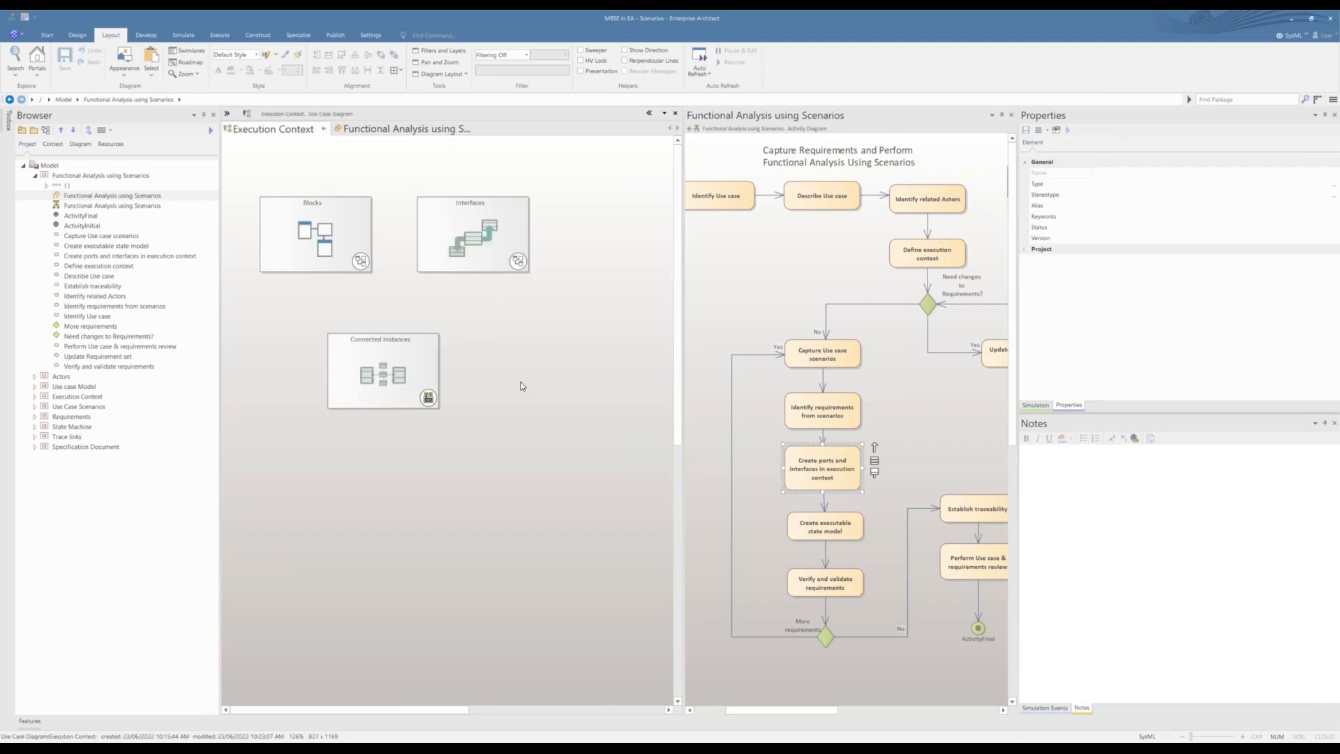
{"action": "left_click", "coordinate": [324, 130]}
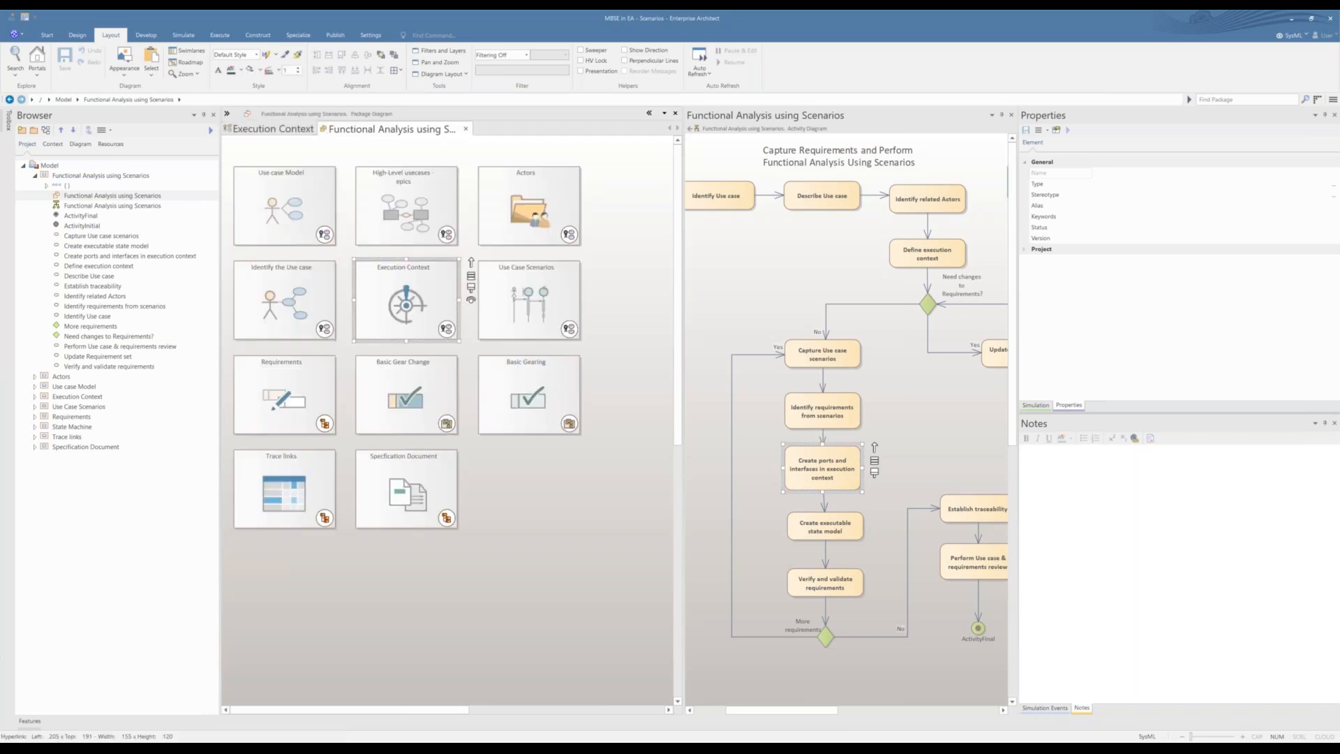
{"action": "left_click", "coordinate": [567, 515]}
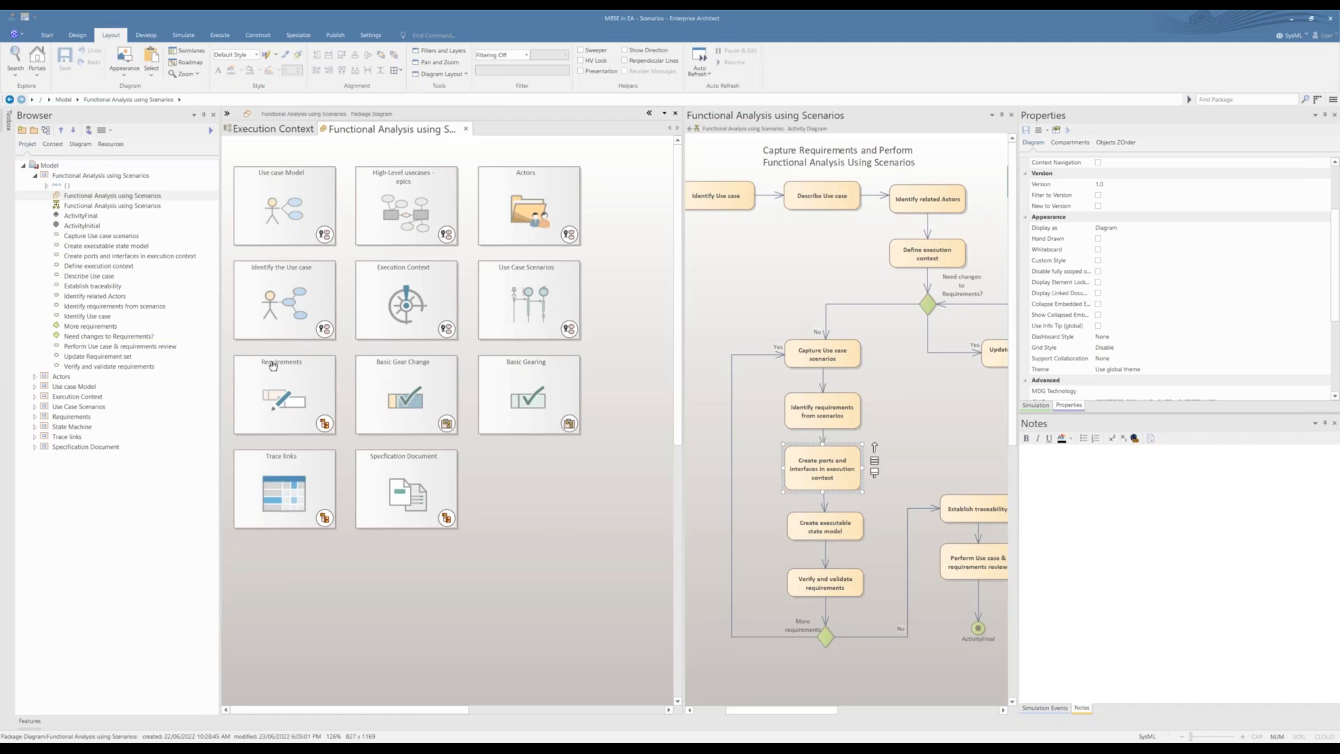
Step: Open the Identify the Use case diagram and open the scenario specification of the Emulate Basic Gearing use case
{"action": "double_click", "coordinate": [290, 316]}
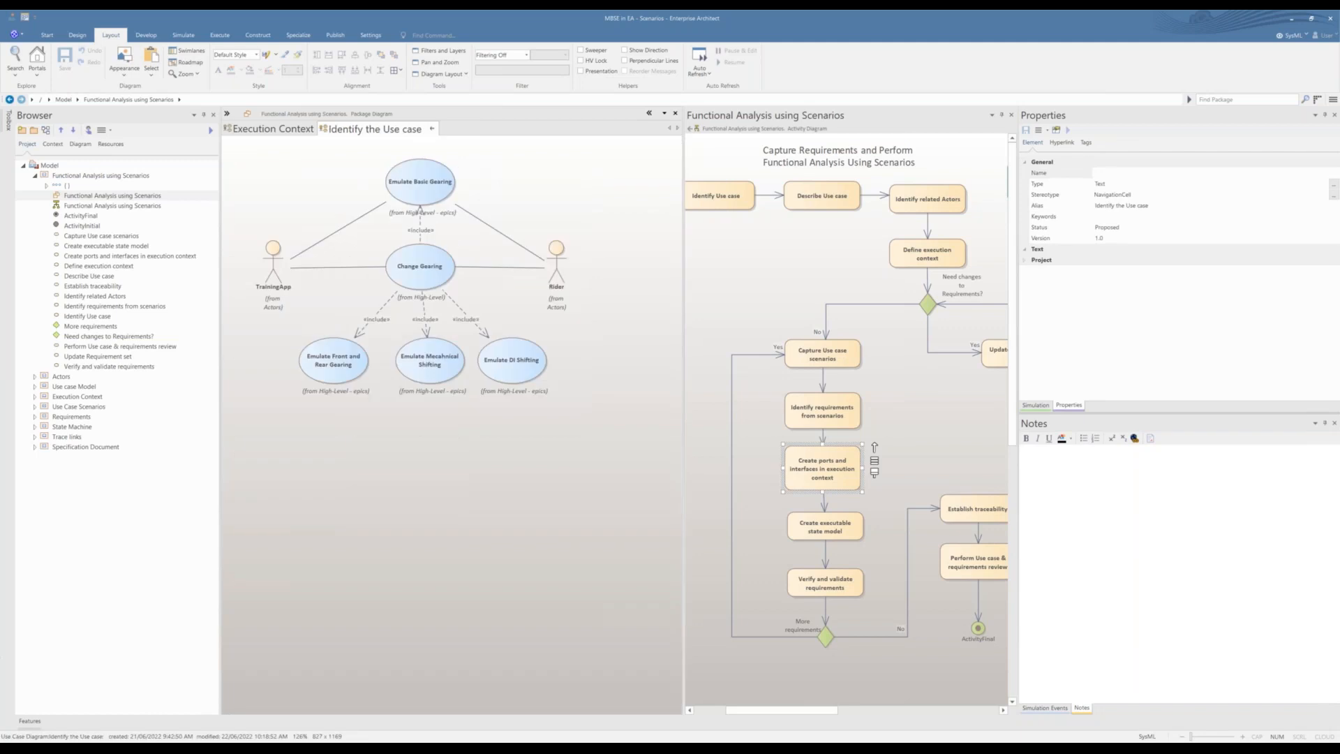
{"action": "left_click", "coordinate": [420, 202]}
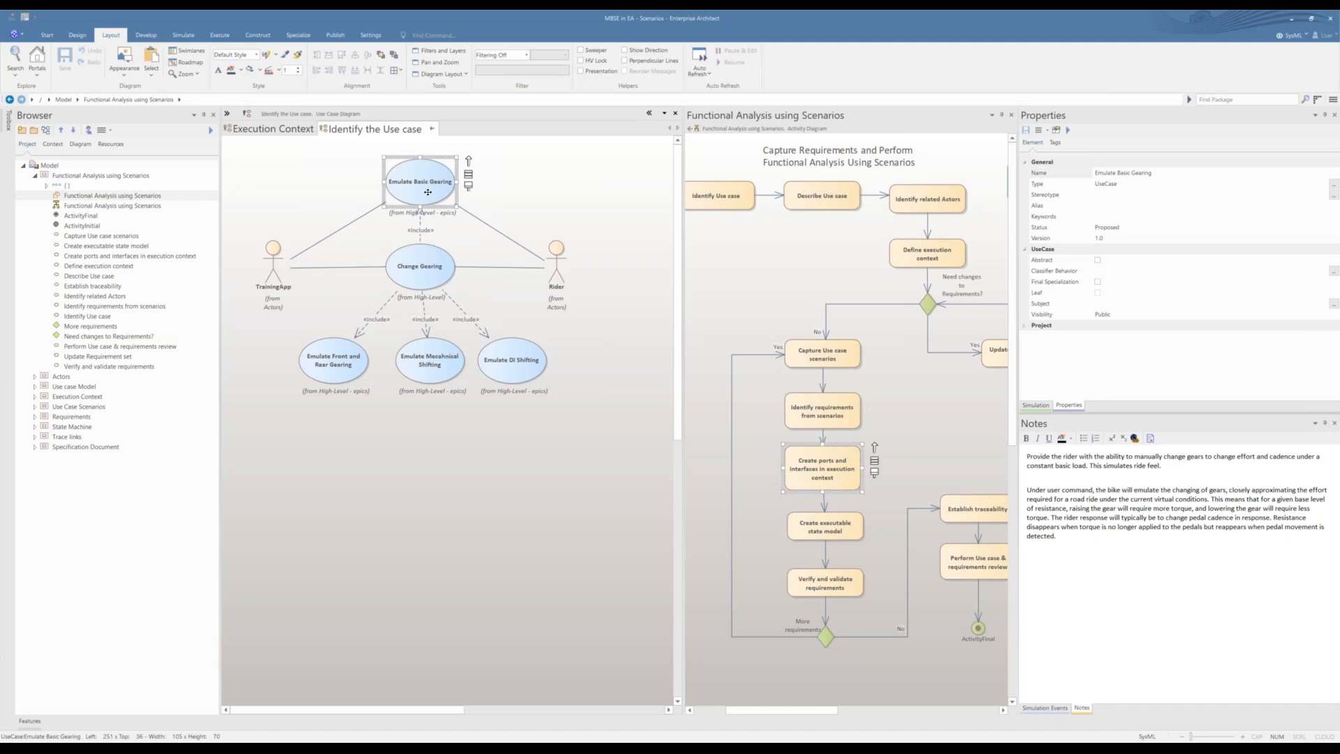
{"action": "right_click", "coordinate": [428, 192]}
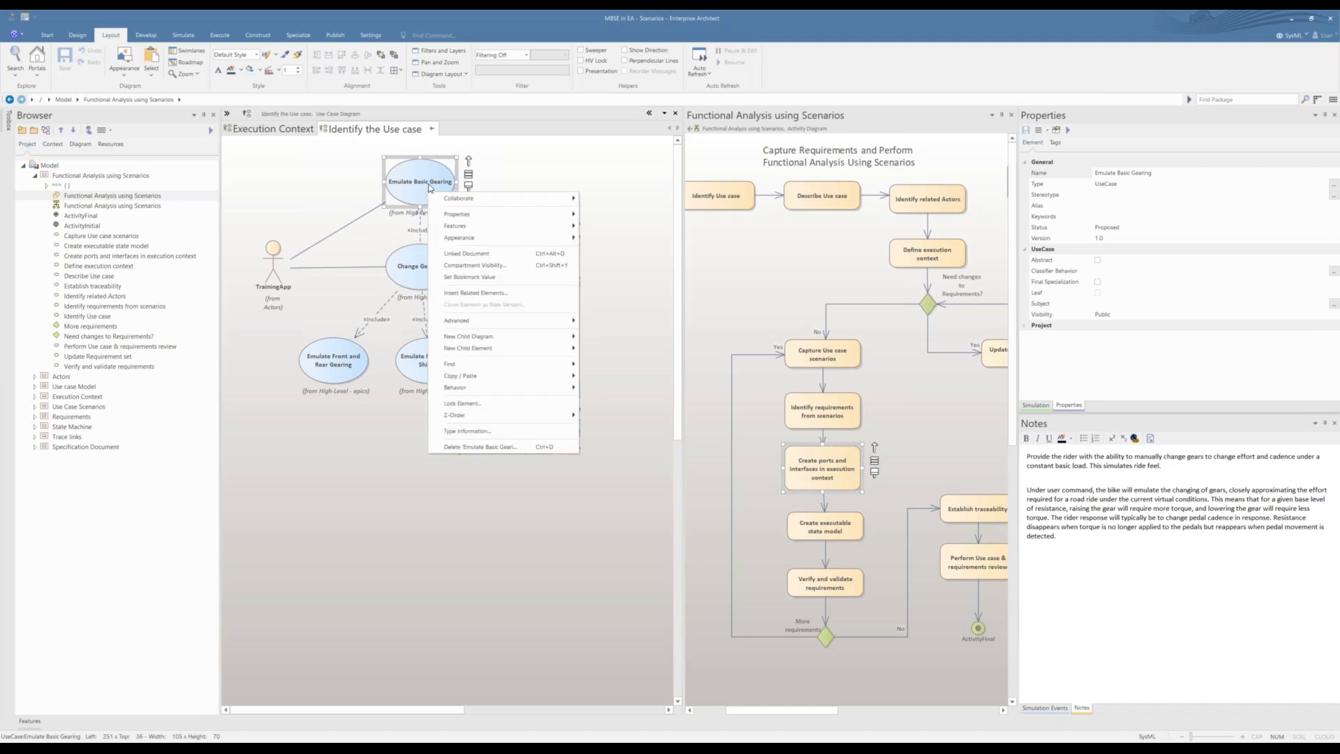
{"action": "left_click", "coordinate": [429, 189]}
{"action": "double_click", "coordinate": [428, 188]}
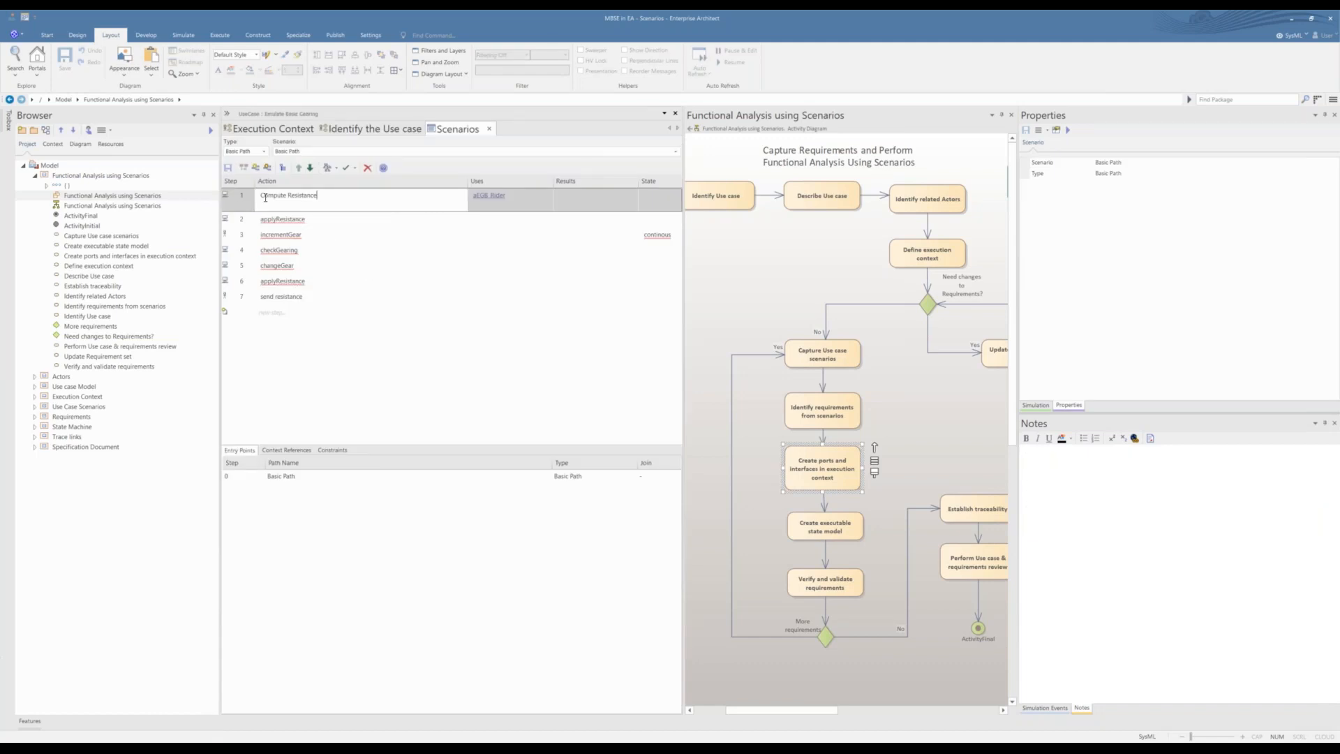
Step: Review the Basic Path's actions from Compute Resistance through applyResistance and incrementGear to changeGear
{"action": "left_click_drag", "start_coordinate": [261, 198], "coordinate": [319, 203]}
{"action": "left_click", "coordinate": [302, 239]}
{"action": "left_click", "coordinate": [282, 220]}
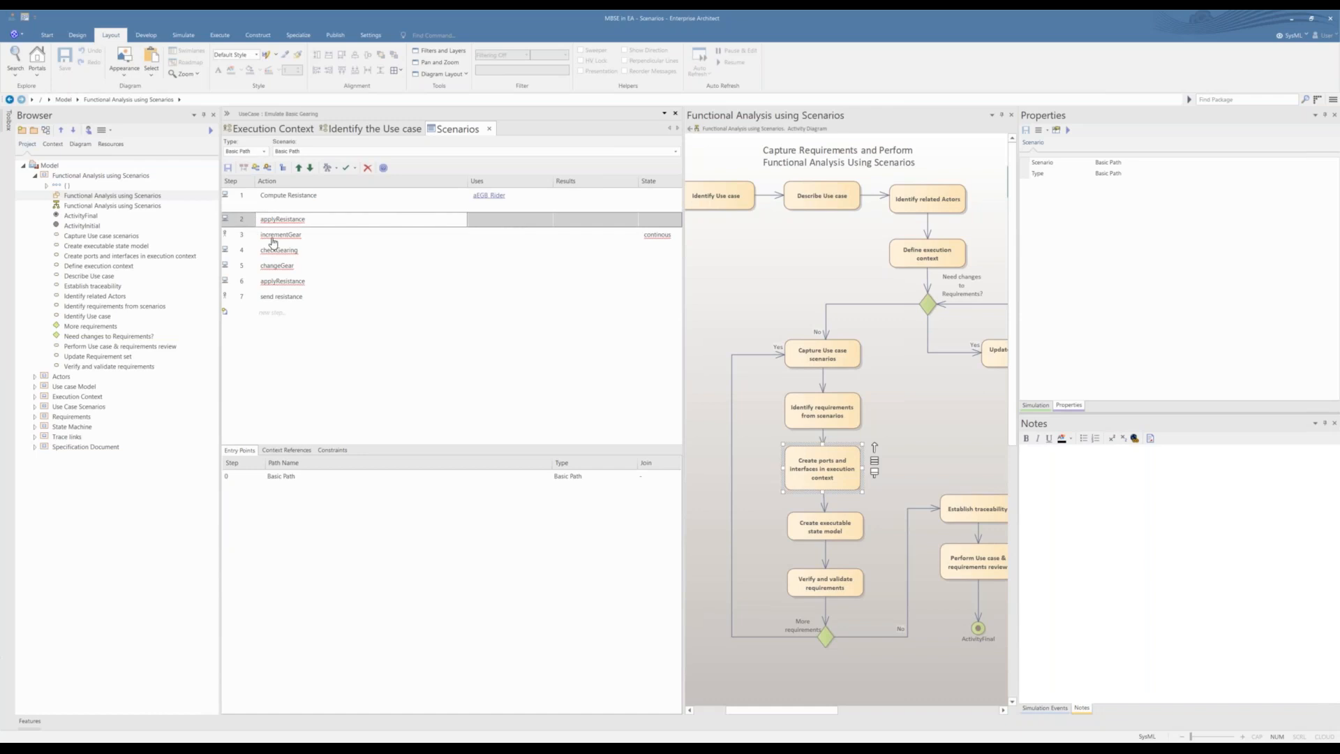
{"action": "left_click", "coordinate": [272, 240]}
{"action": "left_click", "coordinate": [289, 272]}
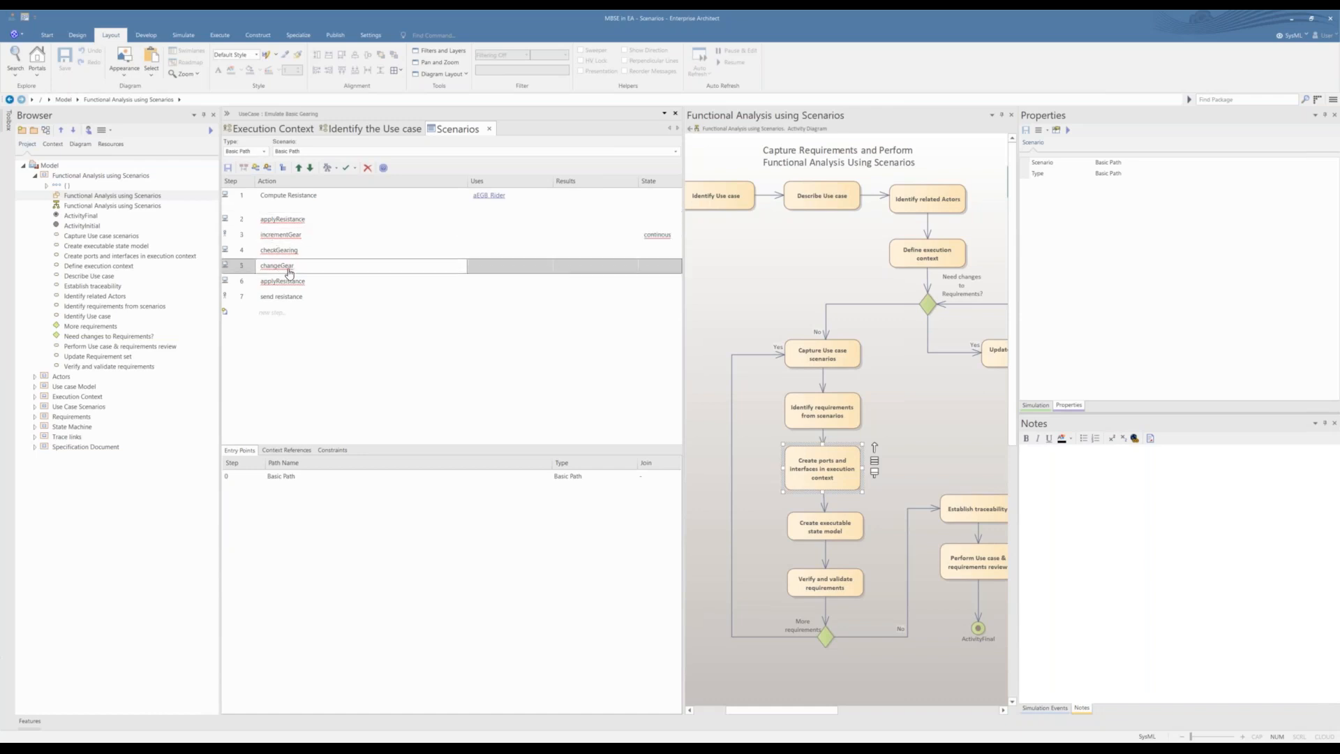
Step: Review the Basic Path's entry points and the scenario's test case generation options, and close the scenario specification
{"action": "left_click", "coordinate": [298, 314]}
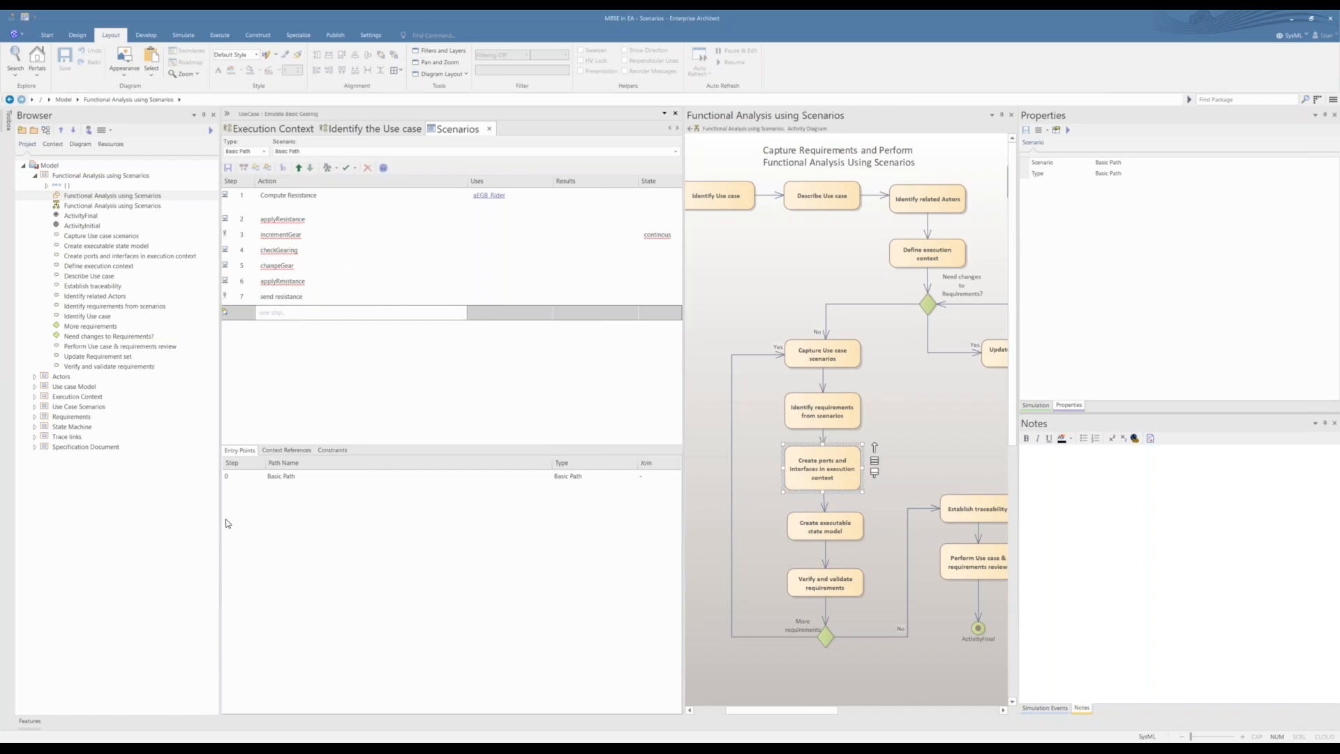
{"action": "left_click", "coordinate": [268, 480]}
{"action": "left_click", "coordinate": [270, 496]}
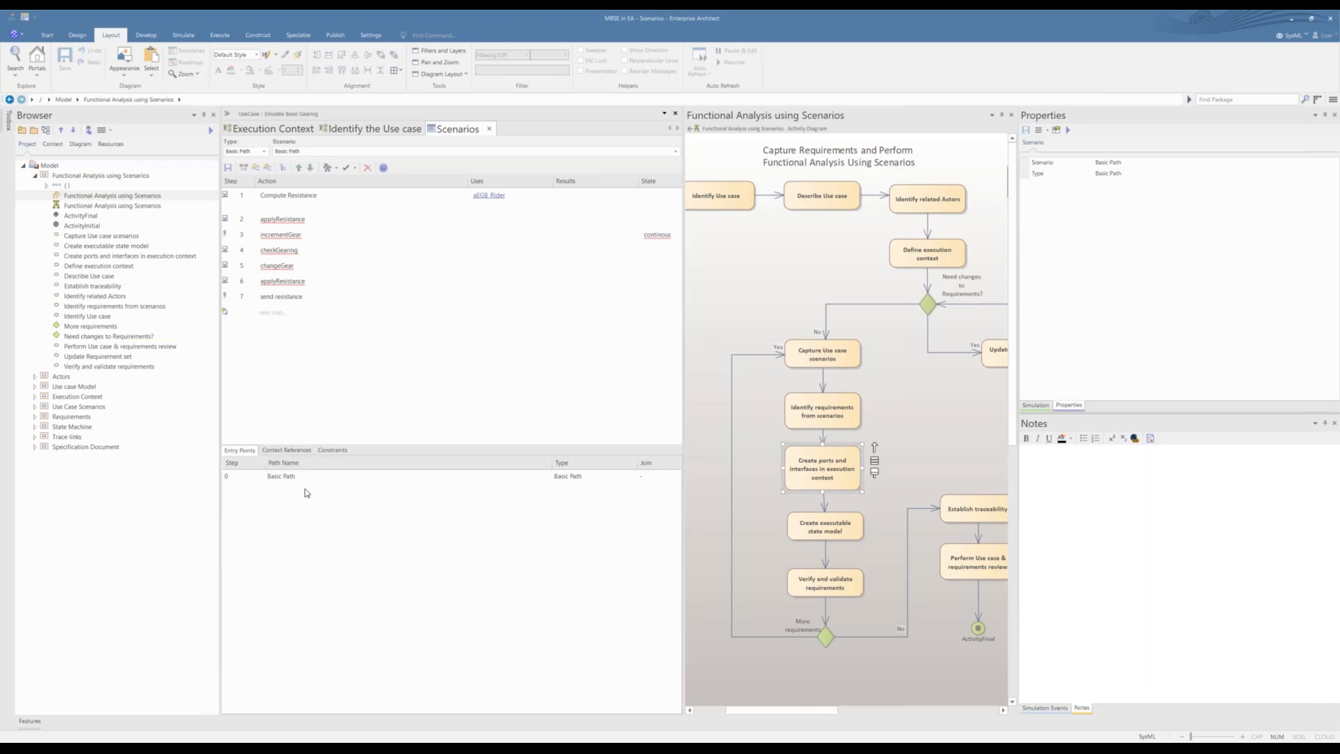
{"action": "right_click", "coordinate": [284, 489]}
{"action": "left_click", "coordinate": [336, 169]}
{"action": "left_click", "coordinate": [344, 167]}
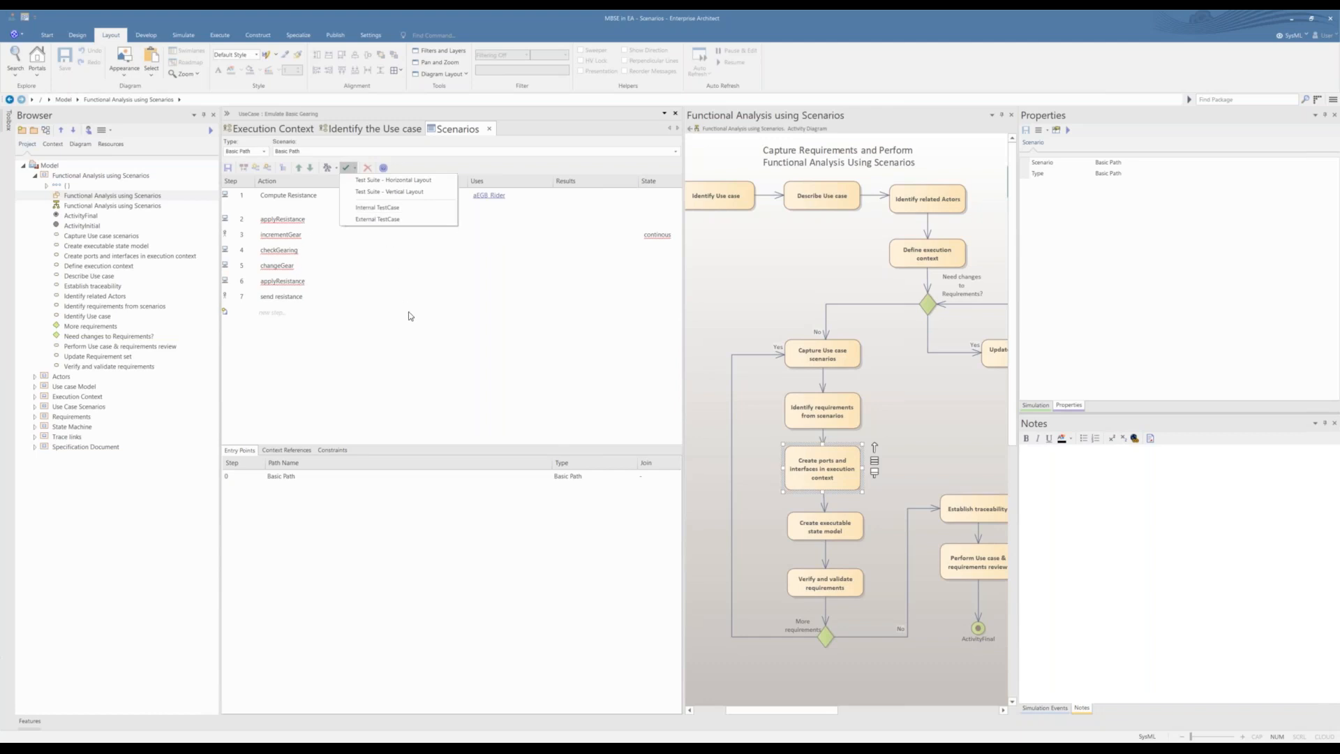
{"action": "left_click", "coordinate": [377, 402]}
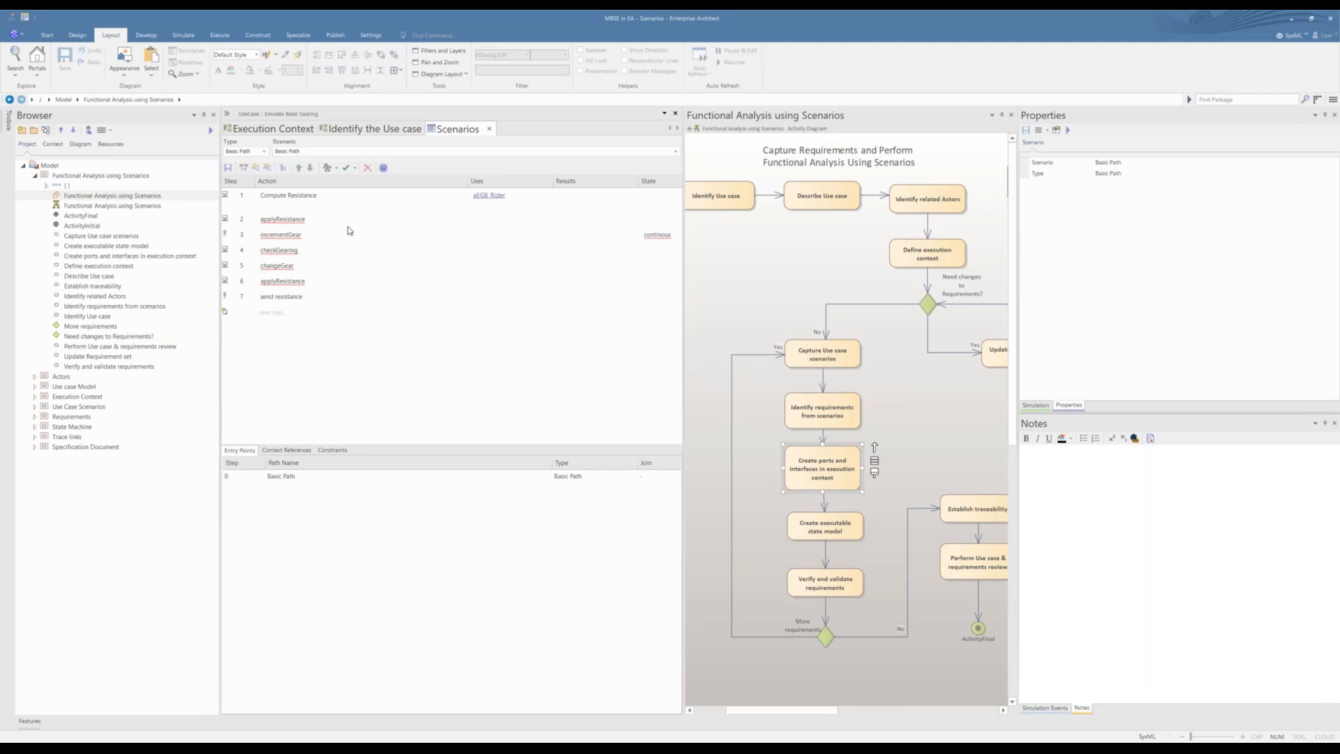
{"action": "left_click", "coordinate": [488, 132]}
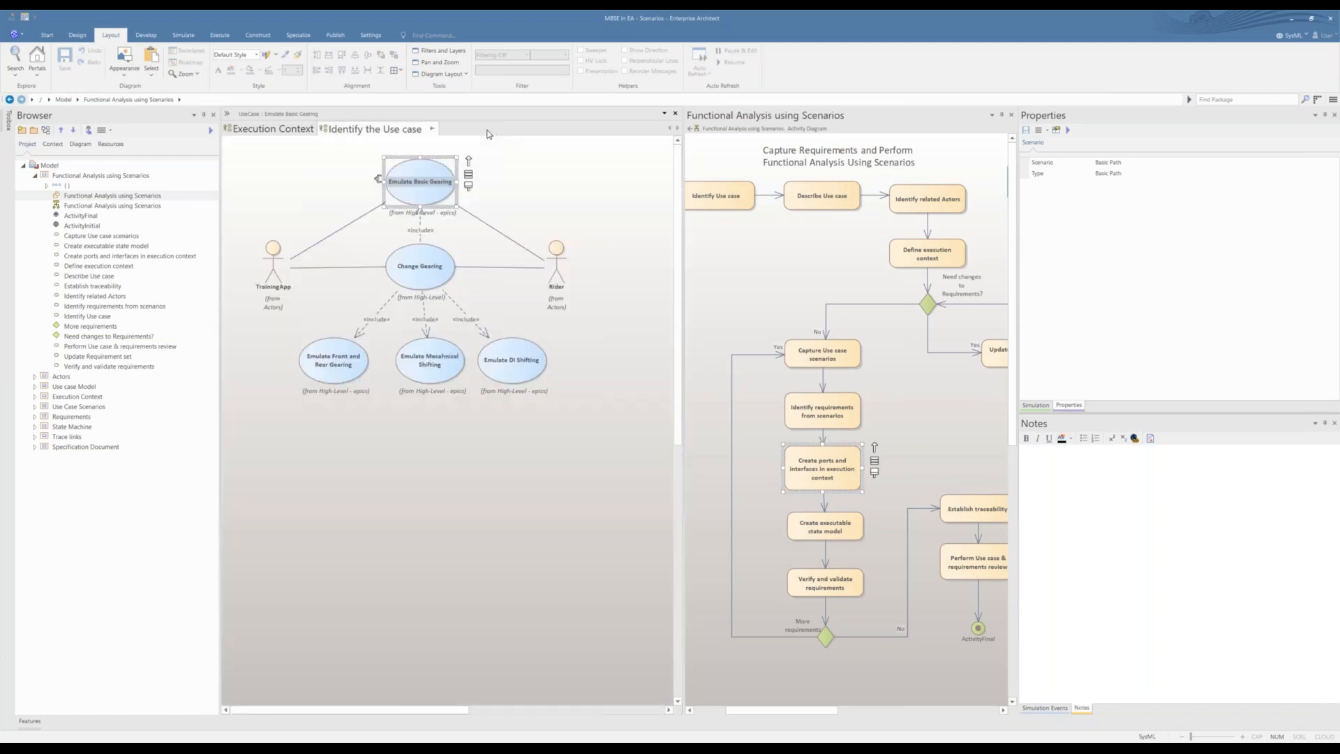
Step: Show the Inspector window for the Emulate Basic Gearing use case and close the Portals window
{"action": "right_click", "coordinate": [423, 198]}
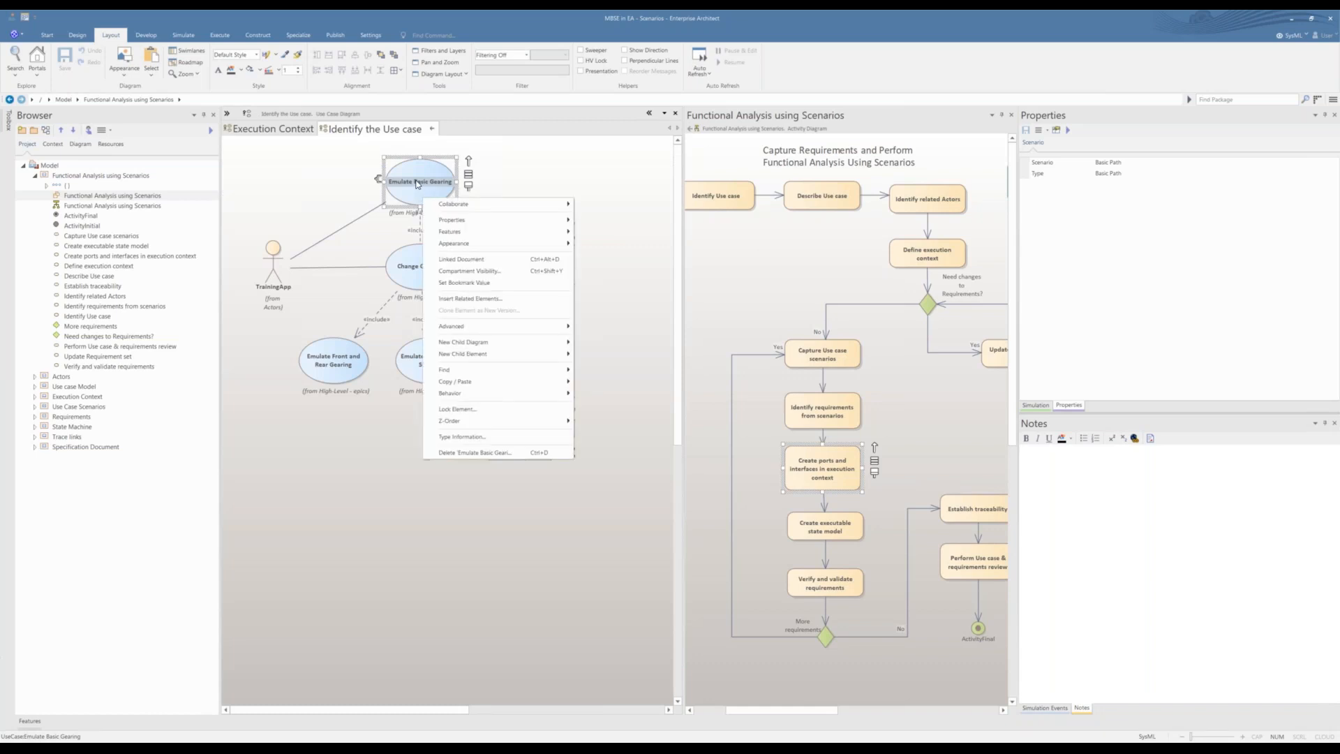
{"action": "left_click", "coordinate": [417, 192]}
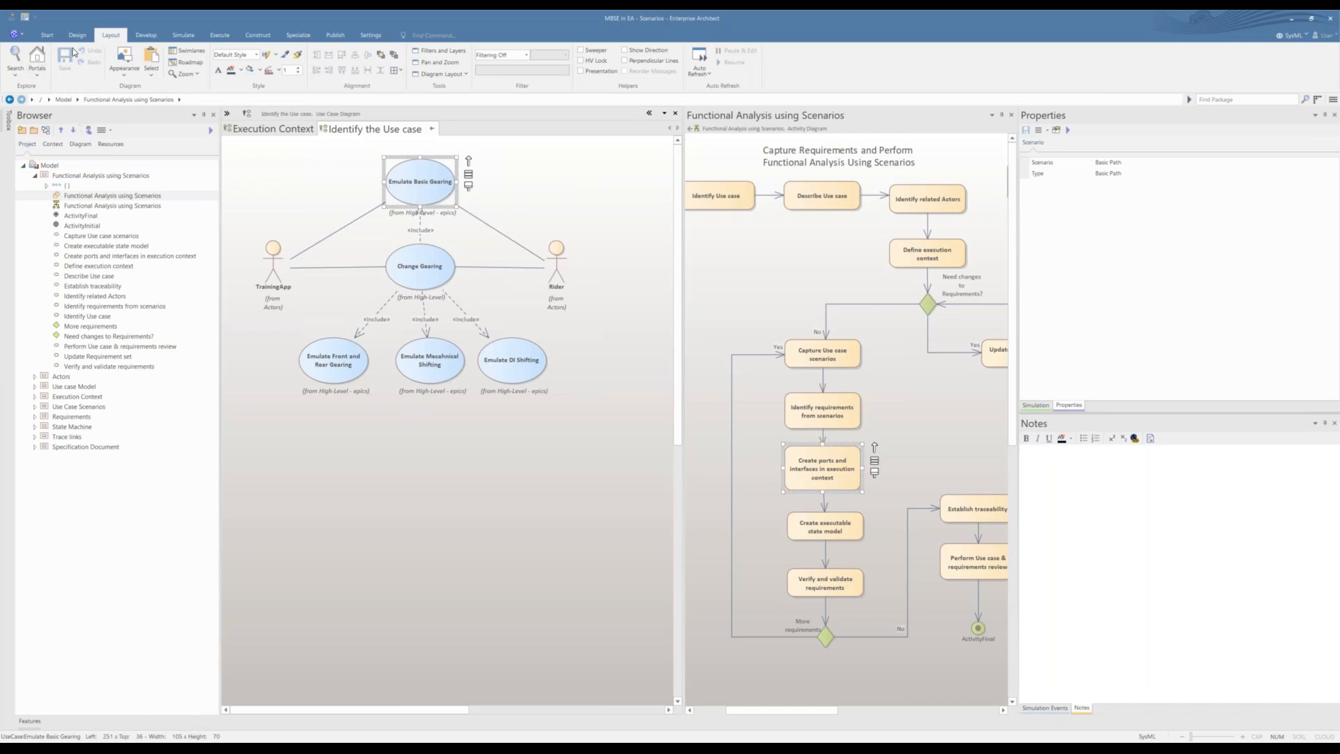
{"action": "left_click", "coordinate": [46, 35]}
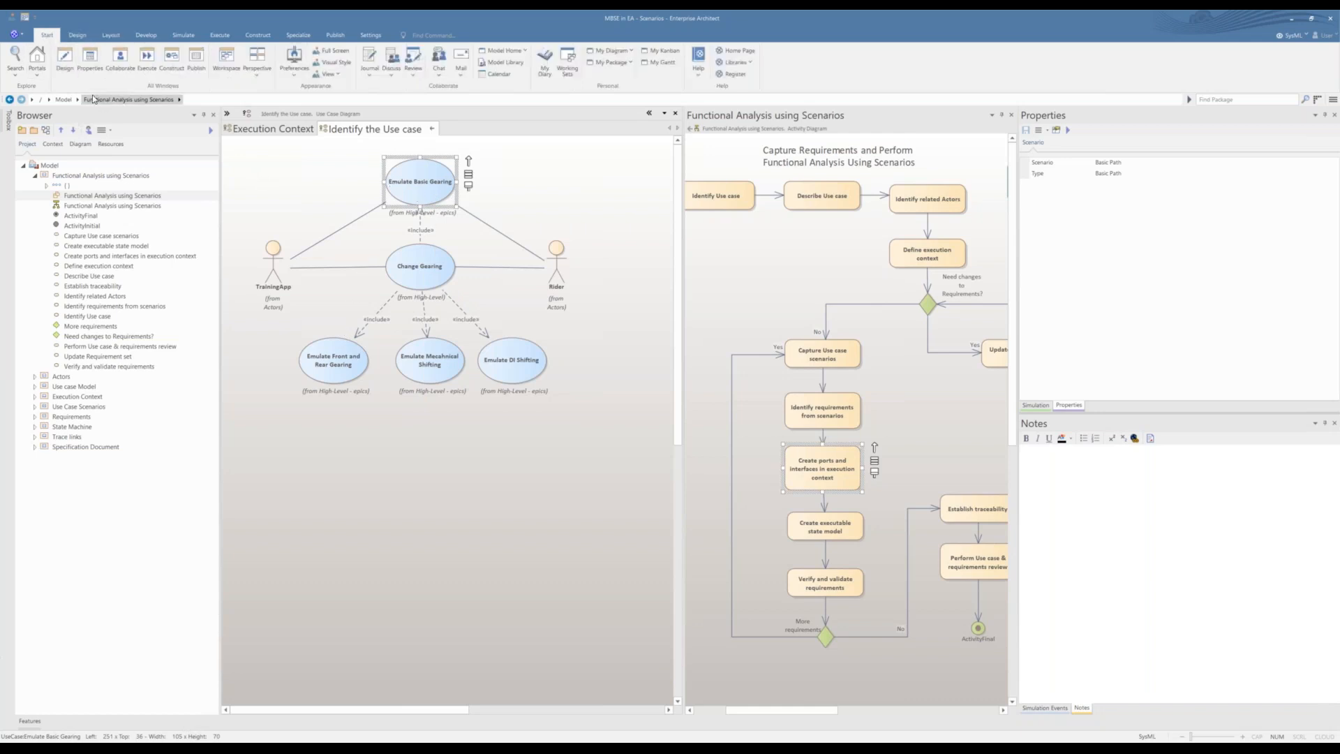
{"action": "left_click", "coordinate": [35, 70]}
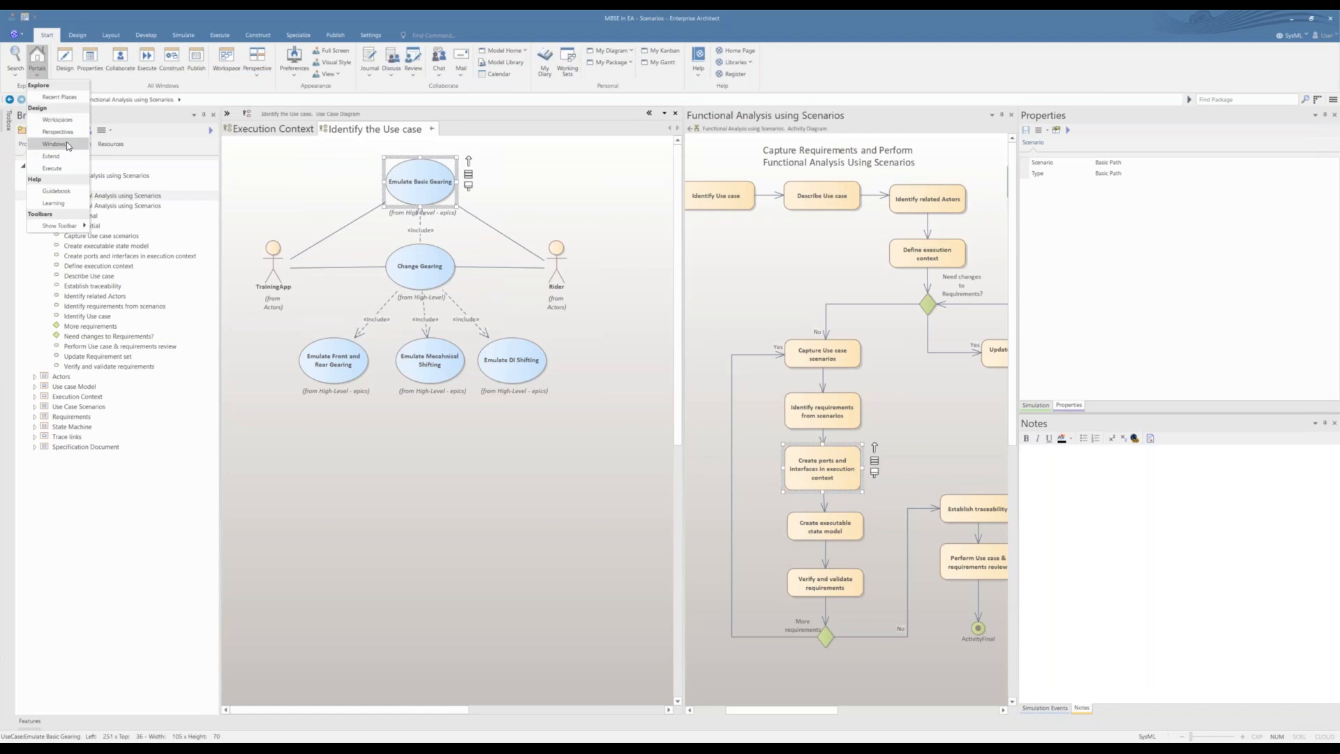
{"action": "left_click", "coordinate": [68, 145]}
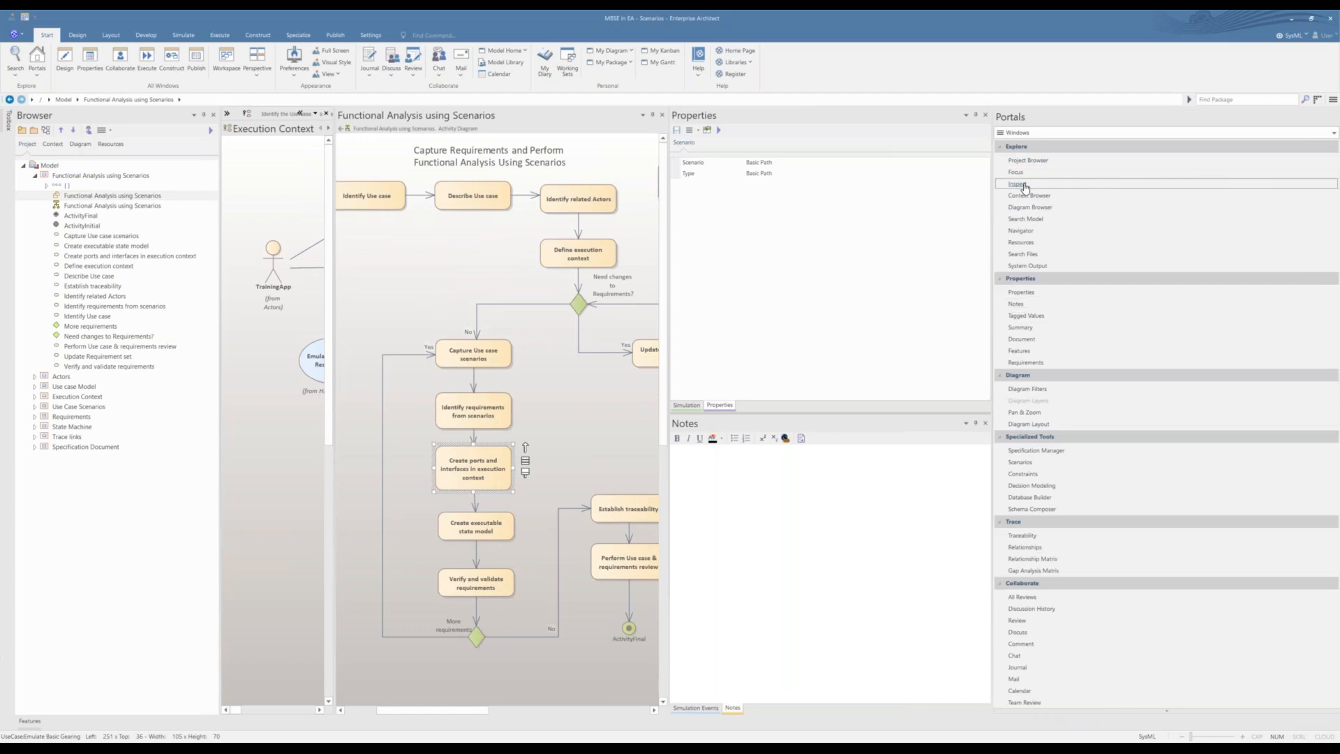
{"action": "left_click", "coordinate": [1023, 185]}
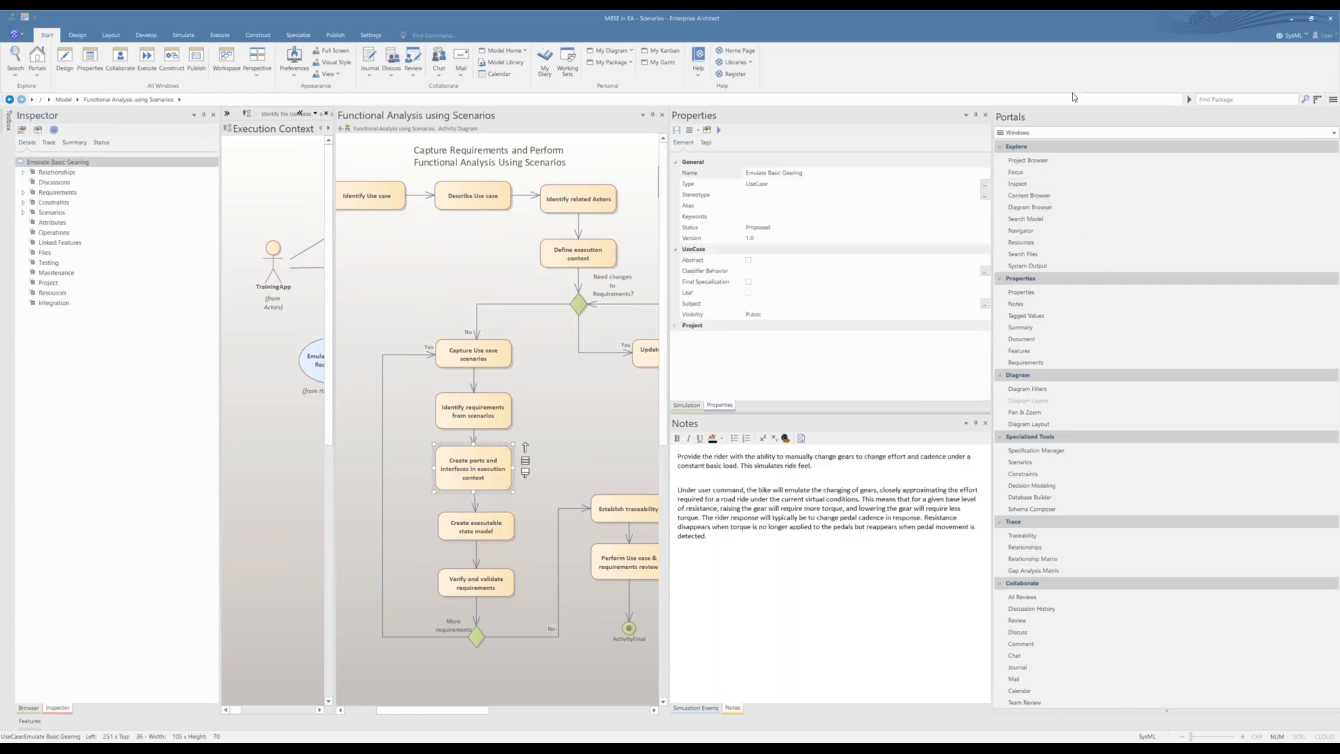
{"action": "right_click", "coordinate": [1157, 120]}
{"action": "left_click", "coordinate": [1172, 156]}
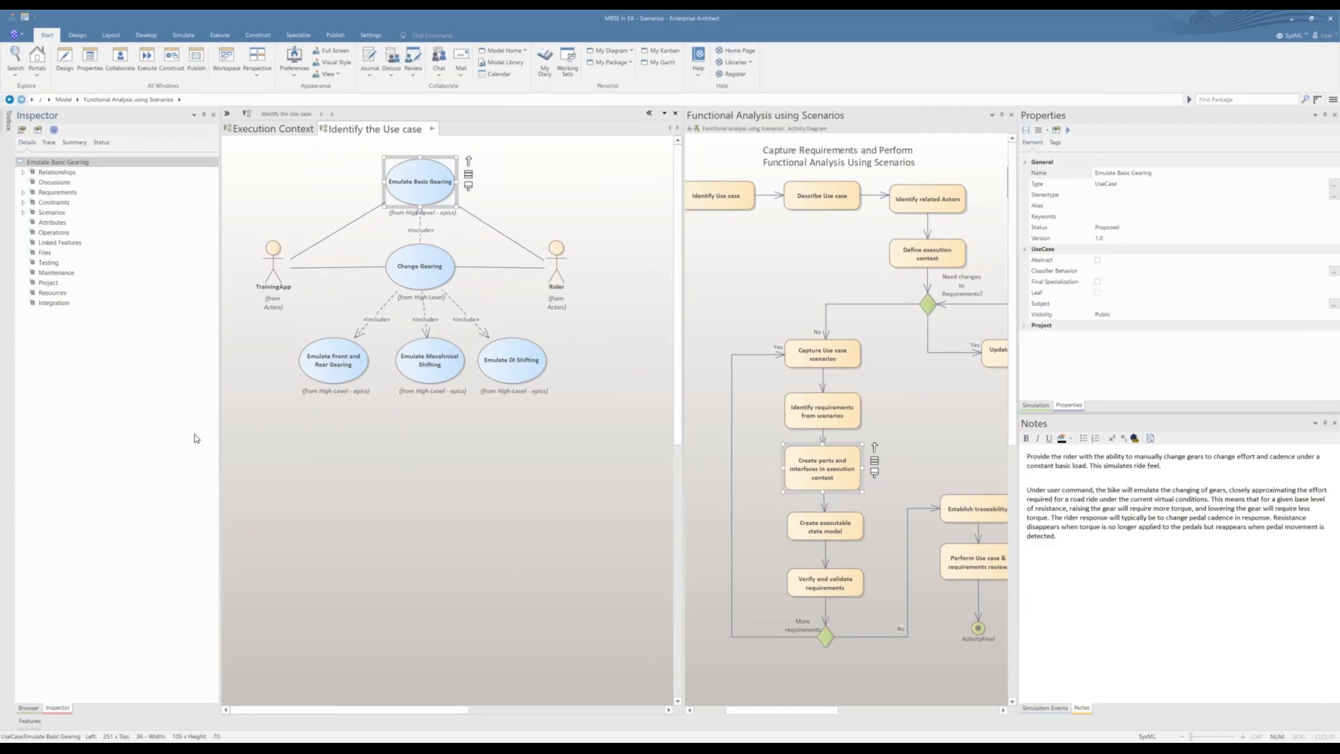
Step: Examine the use case's summary, relationships and Basic Path scenario in the Inspector
{"action": "left_click", "coordinate": [49, 143]}
{"action": "left_click", "coordinate": [74, 143]}
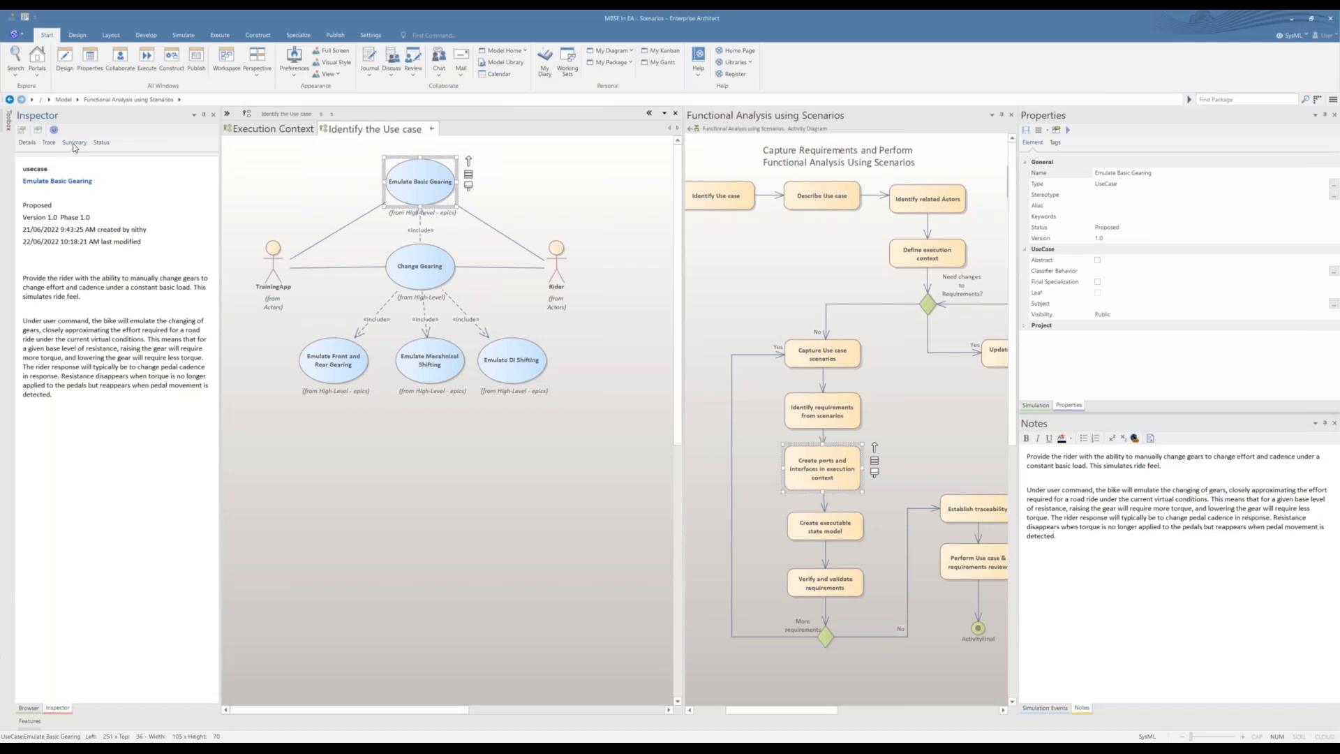
{"action": "left_click", "coordinate": [30, 143]}
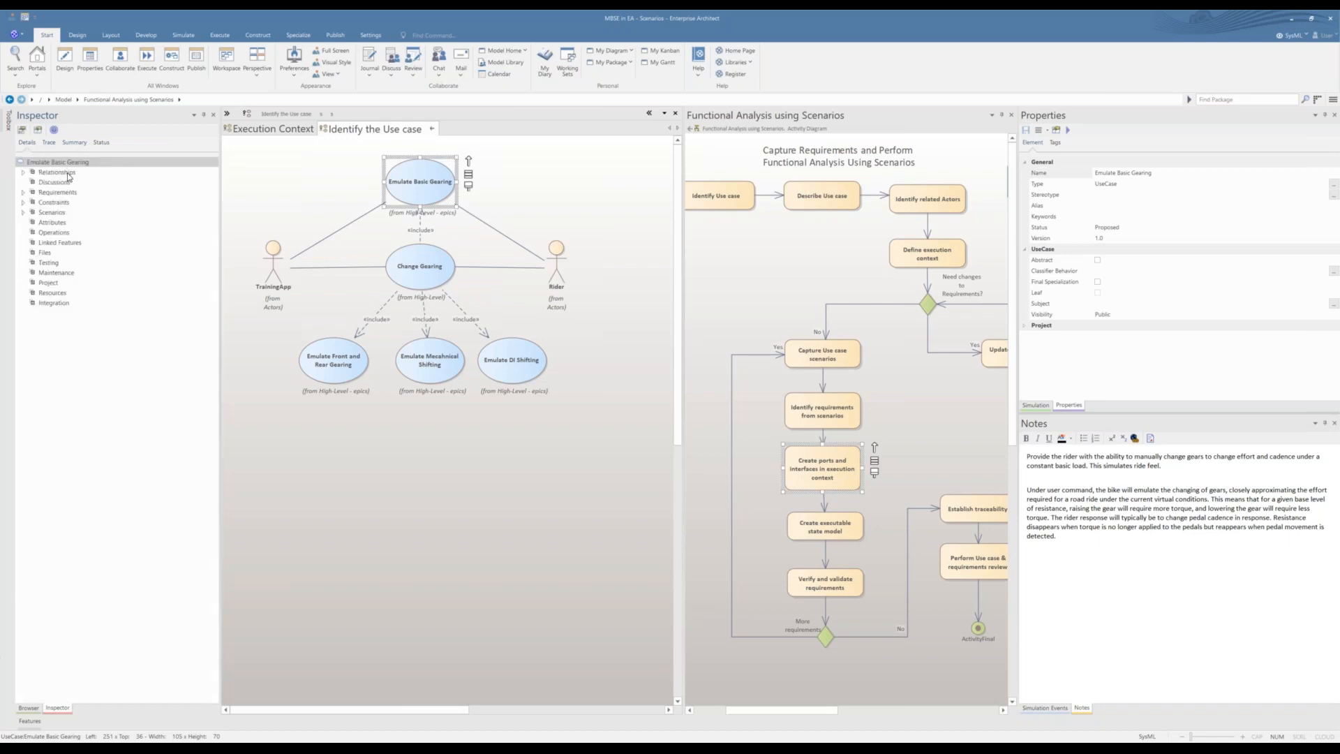
{"action": "left_click", "coordinate": [24, 172]}
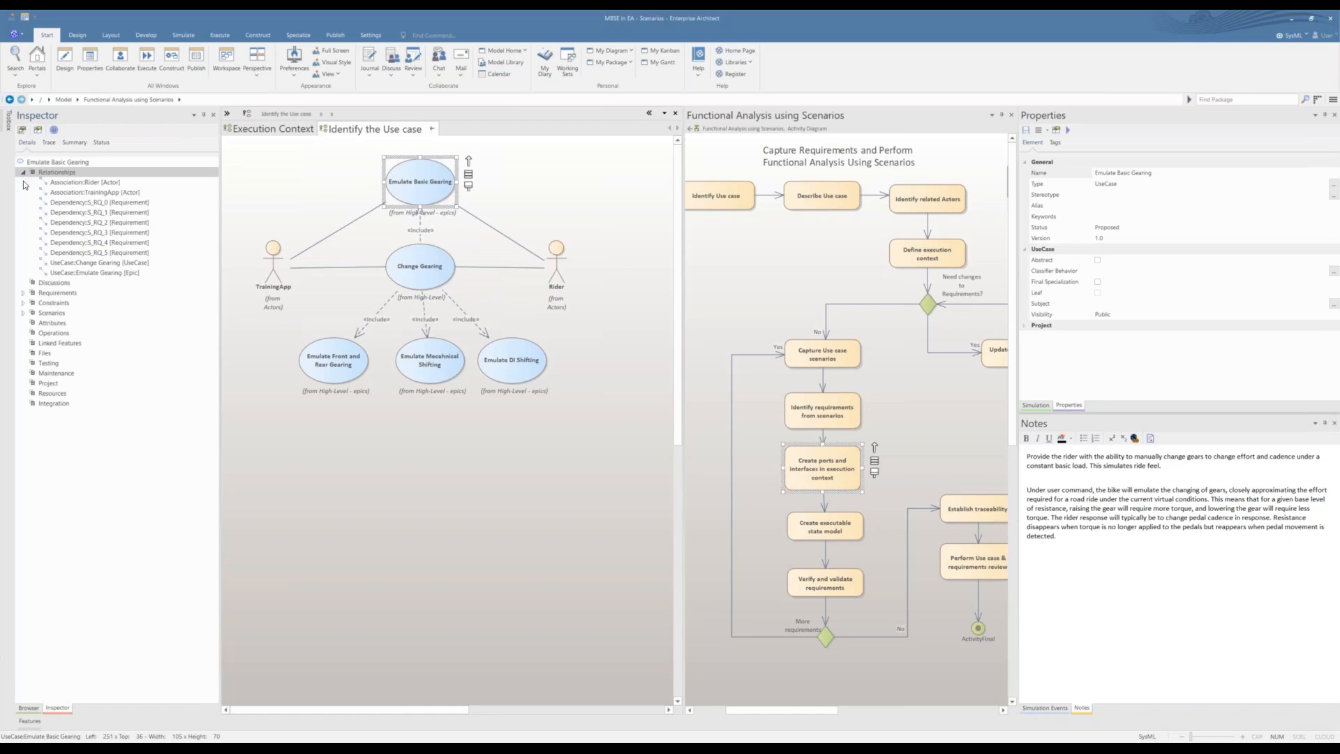
{"action": "left_click", "coordinate": [24, 173]}
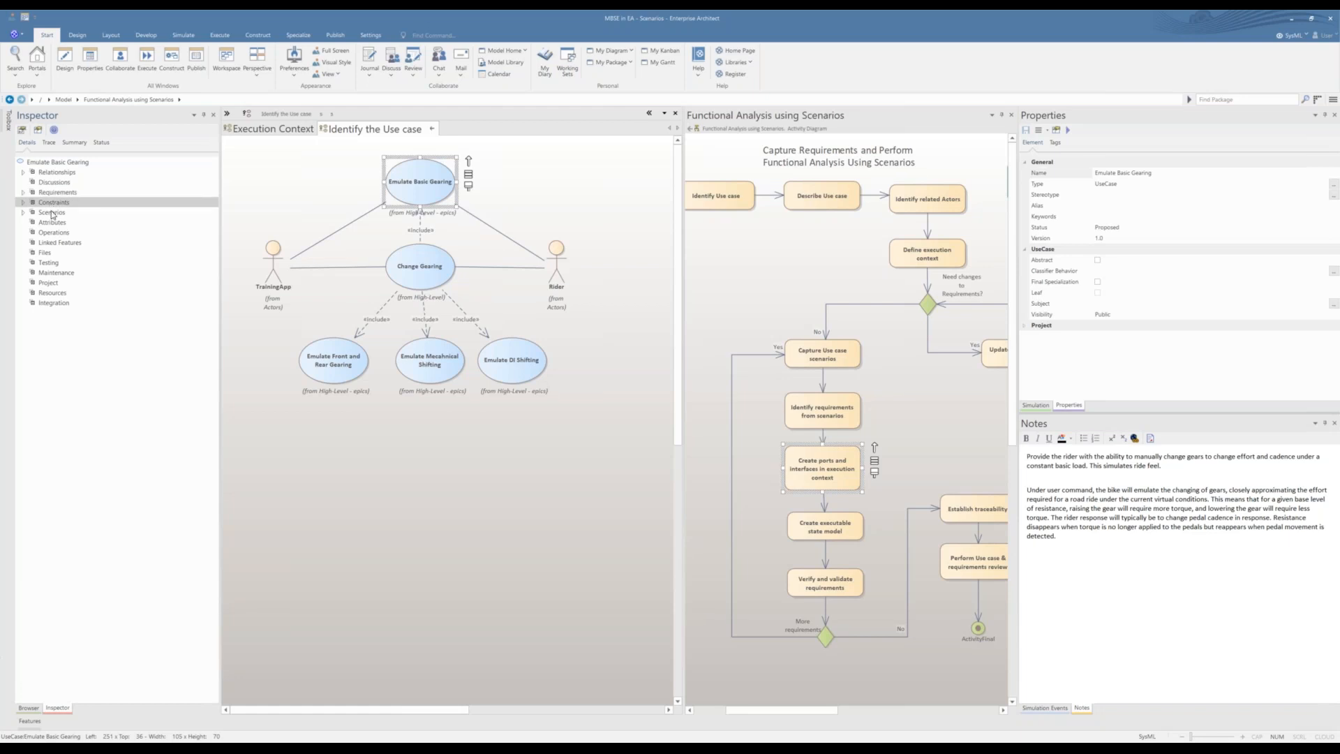
{"action": "left_click", "coordinate": [23, 212]}
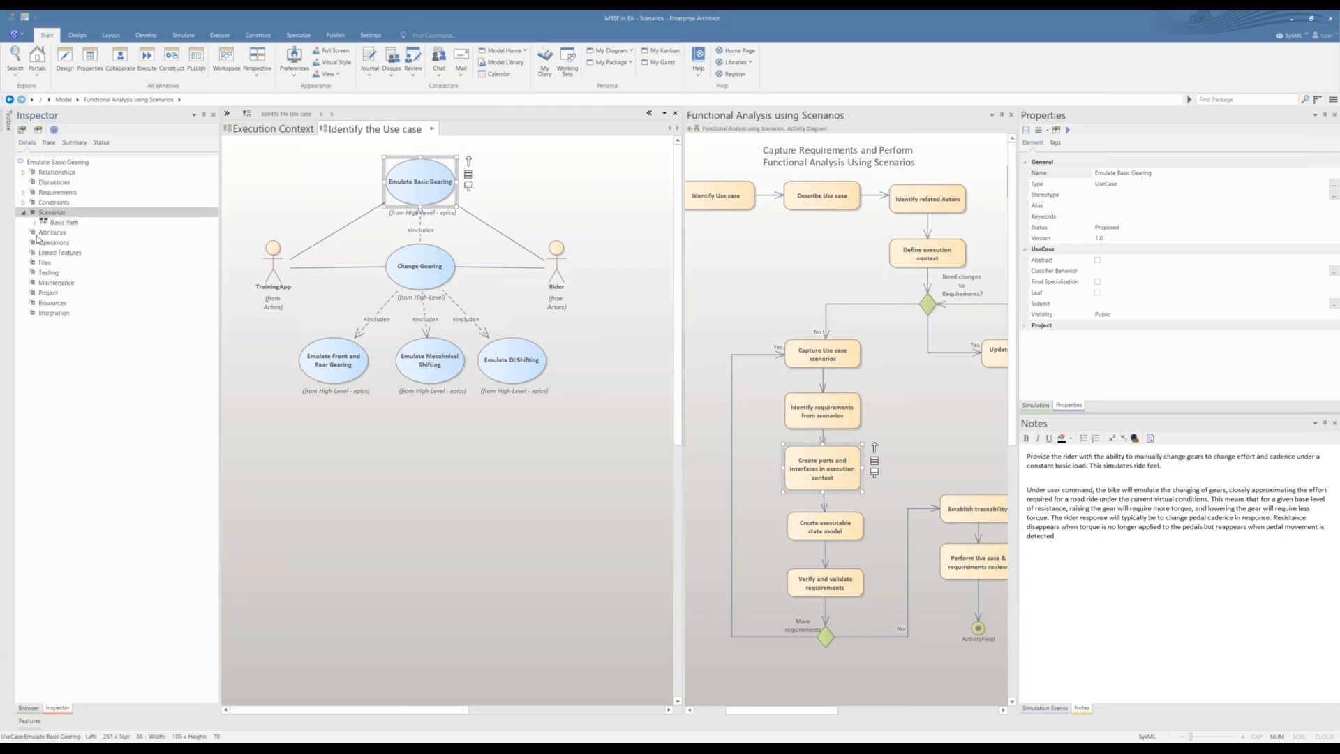
{"action": "left_click", "coordinate": [37, 224]}
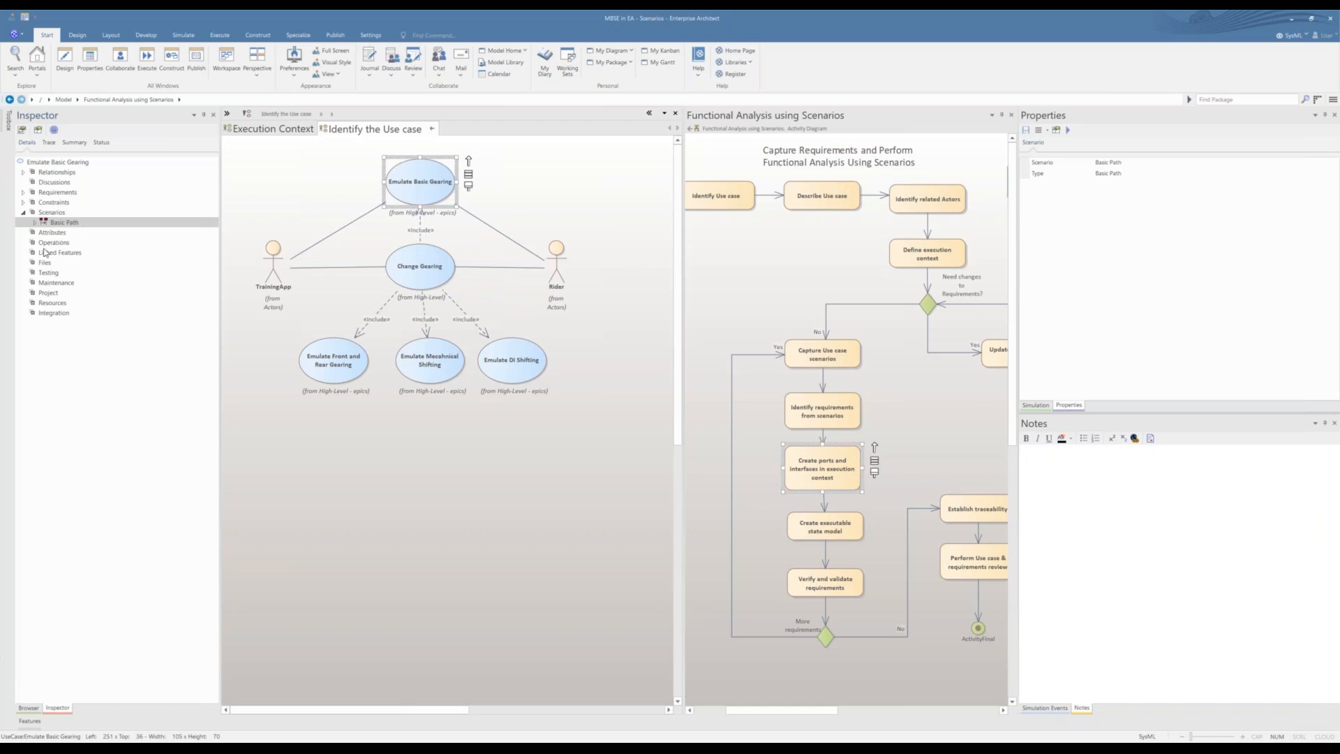
Step: Add a System test named "System shall not go below minimum gear" to the Emulate Basic Gearing use case
{"action": "left_click", "coordinate": [50, 275]}
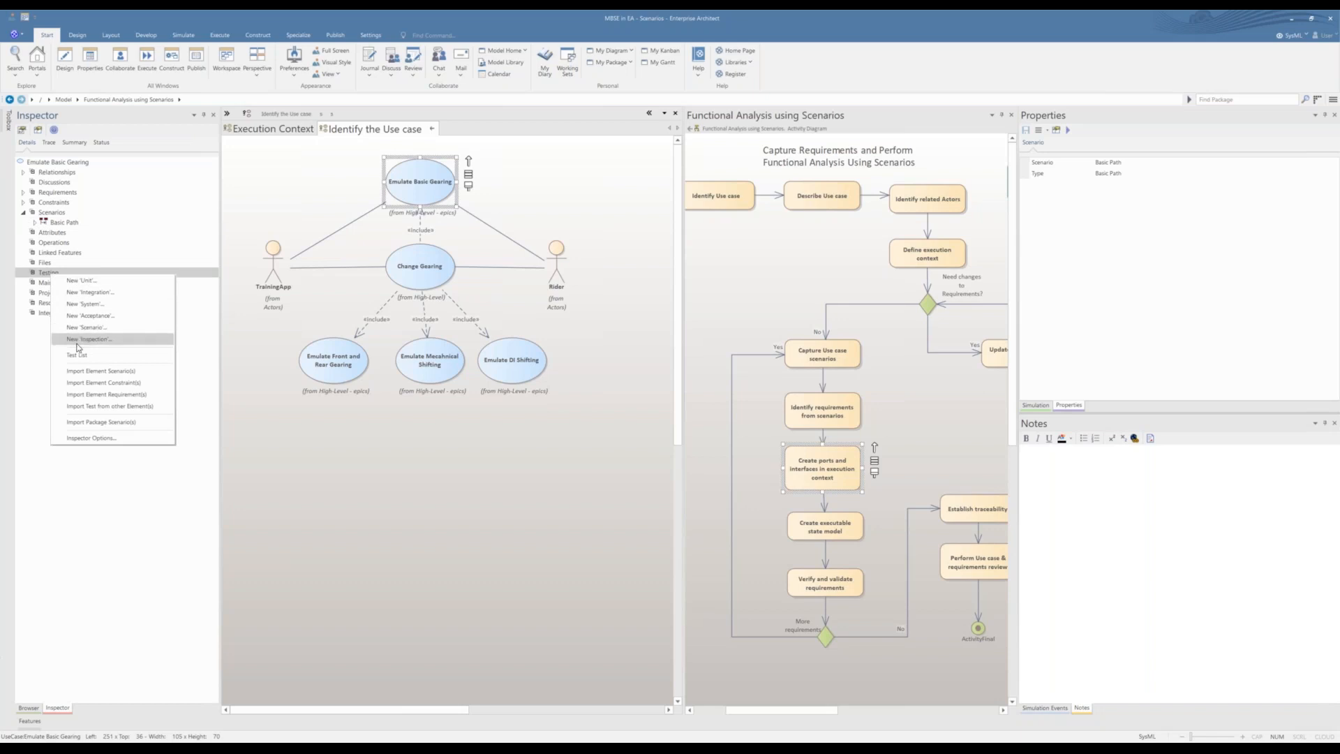
{"action": "left_click", "coordinate": [76, 308]}
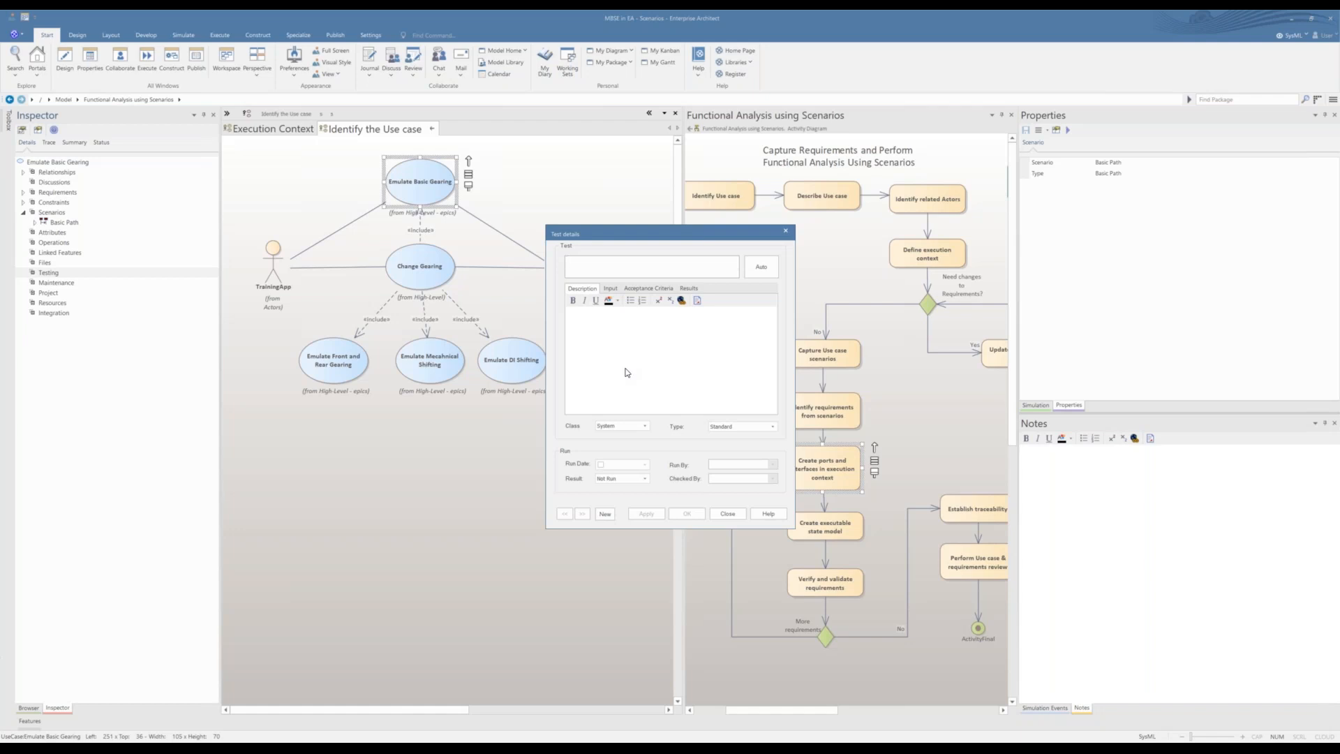
{"action": "type", "text": "System shall not go below minimum gear"}
{"action": "left_click", "coordinate": [757, 275]}
{"action": "left_click", "coordinate": [729, 412]}
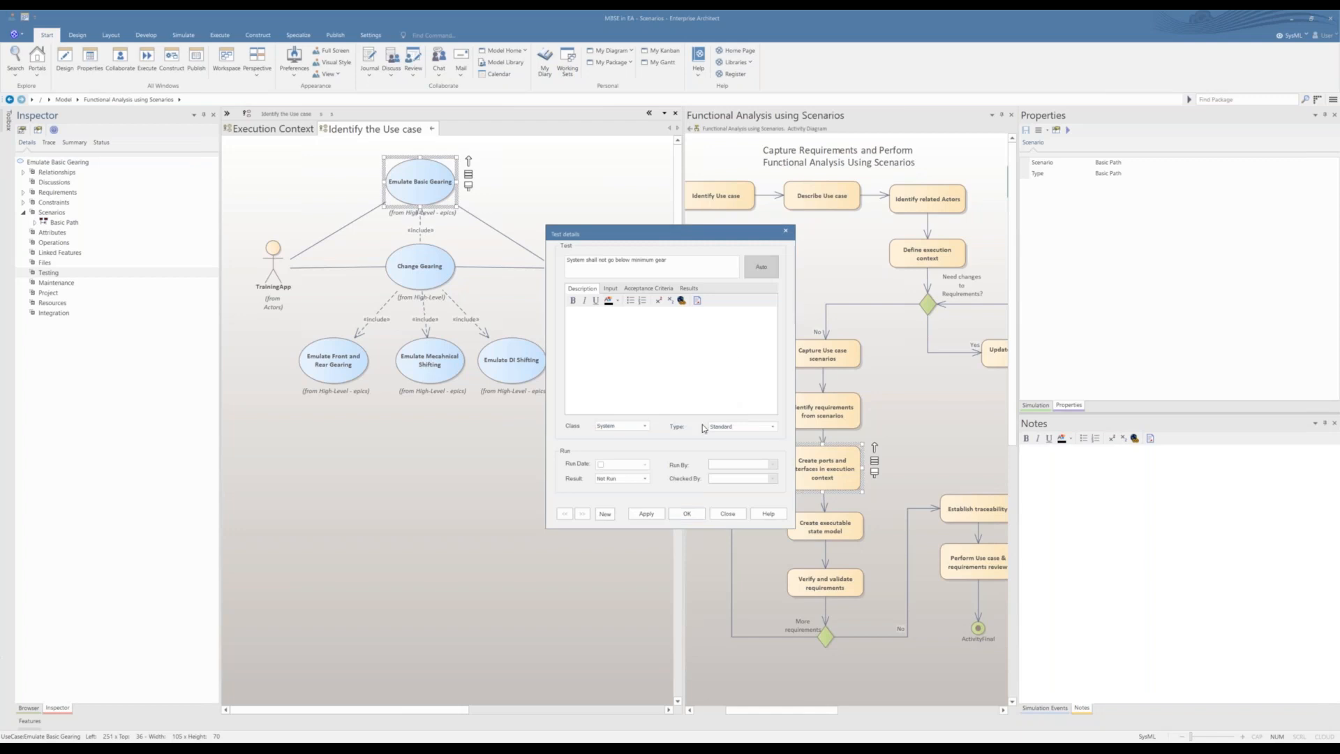
{"action": "left_click", "coordinate": [647, 516]}
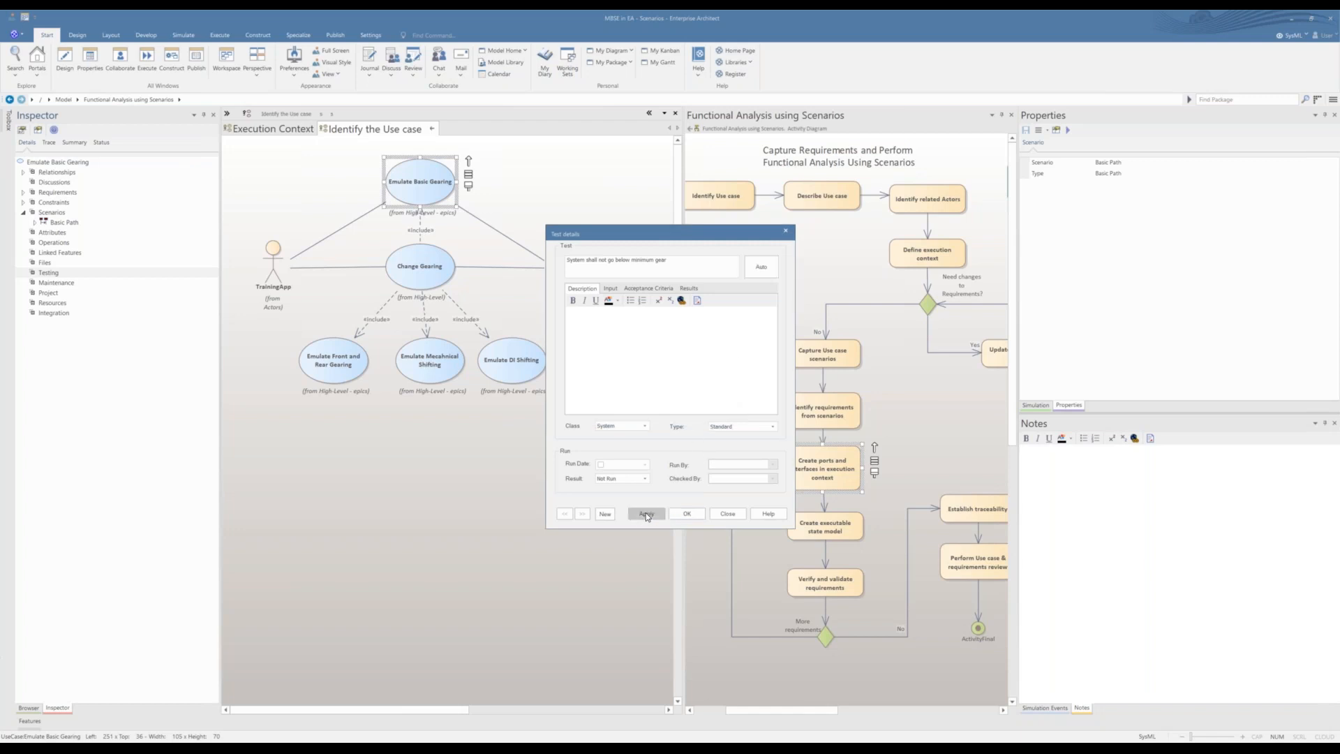
{"action": "left_click", "coordinate": [727, 514]}
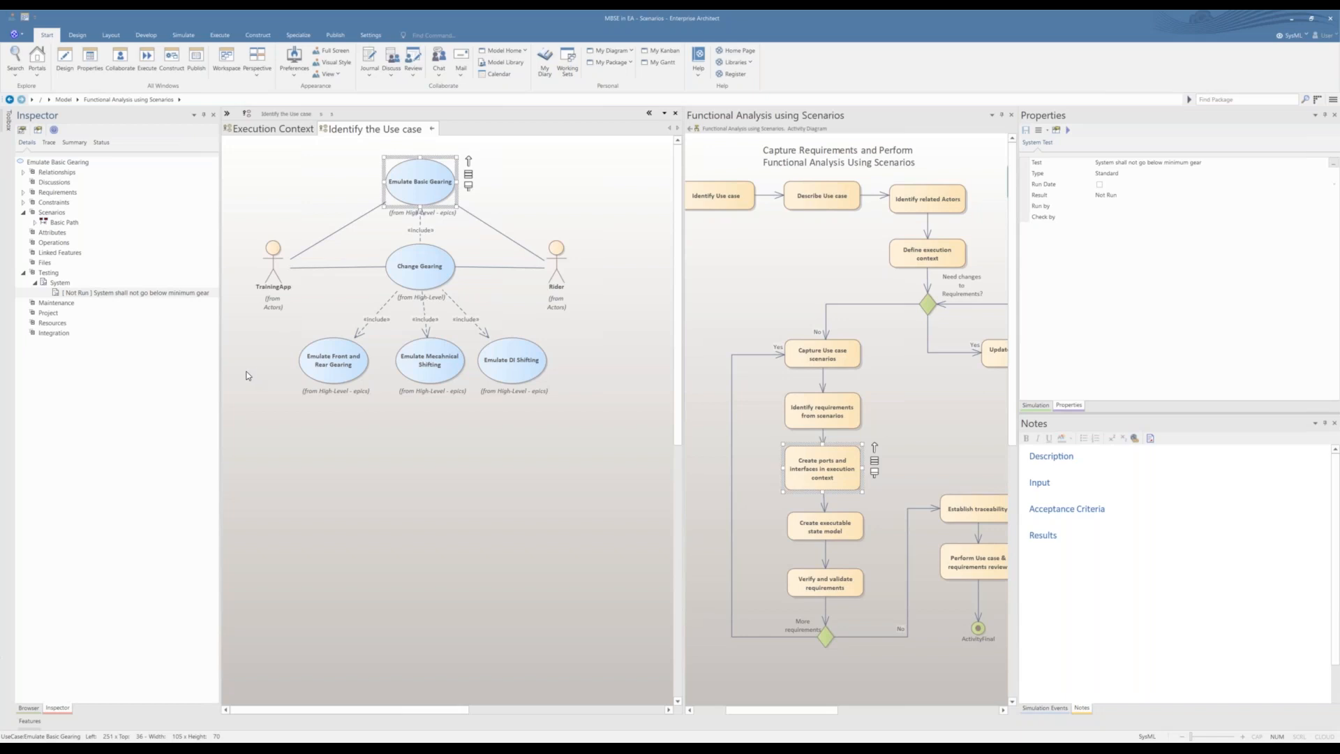
Step: Collapse the Testing entries, recheck the Identify the Use case diagram, and return to the Functional Analysis using Scenarios package diagram
{"action": "left_click", "coordinate": [24, 273]}
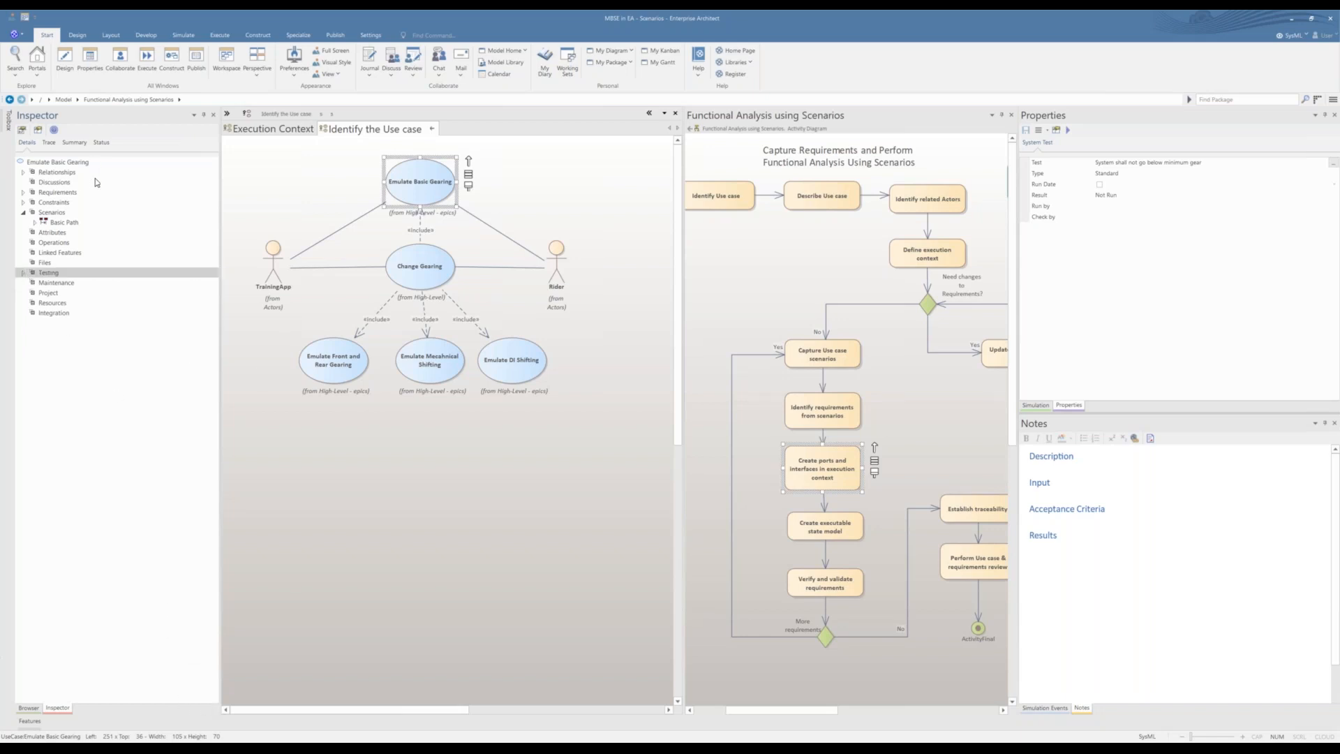
{"action": "left_click", "coordinate": [432, 129]}
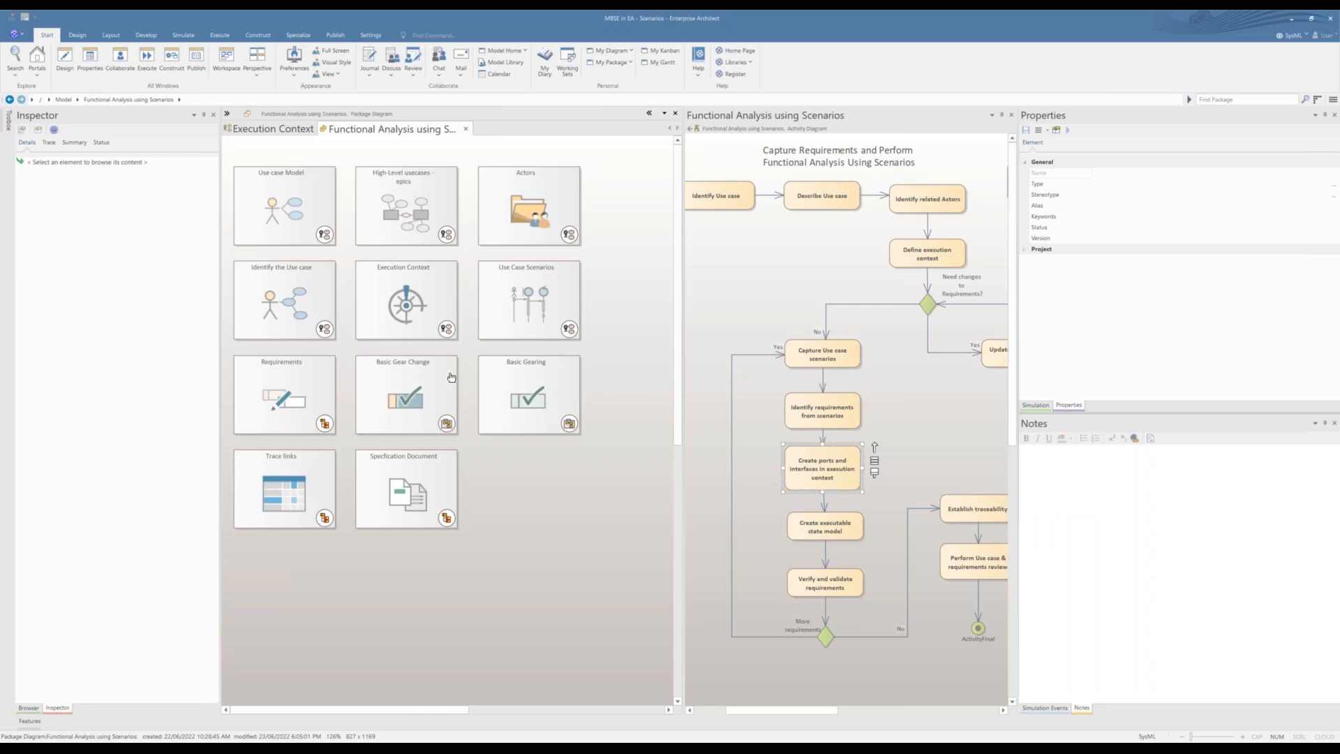
{"action": "double_click", "coordinate": [263, 293]}
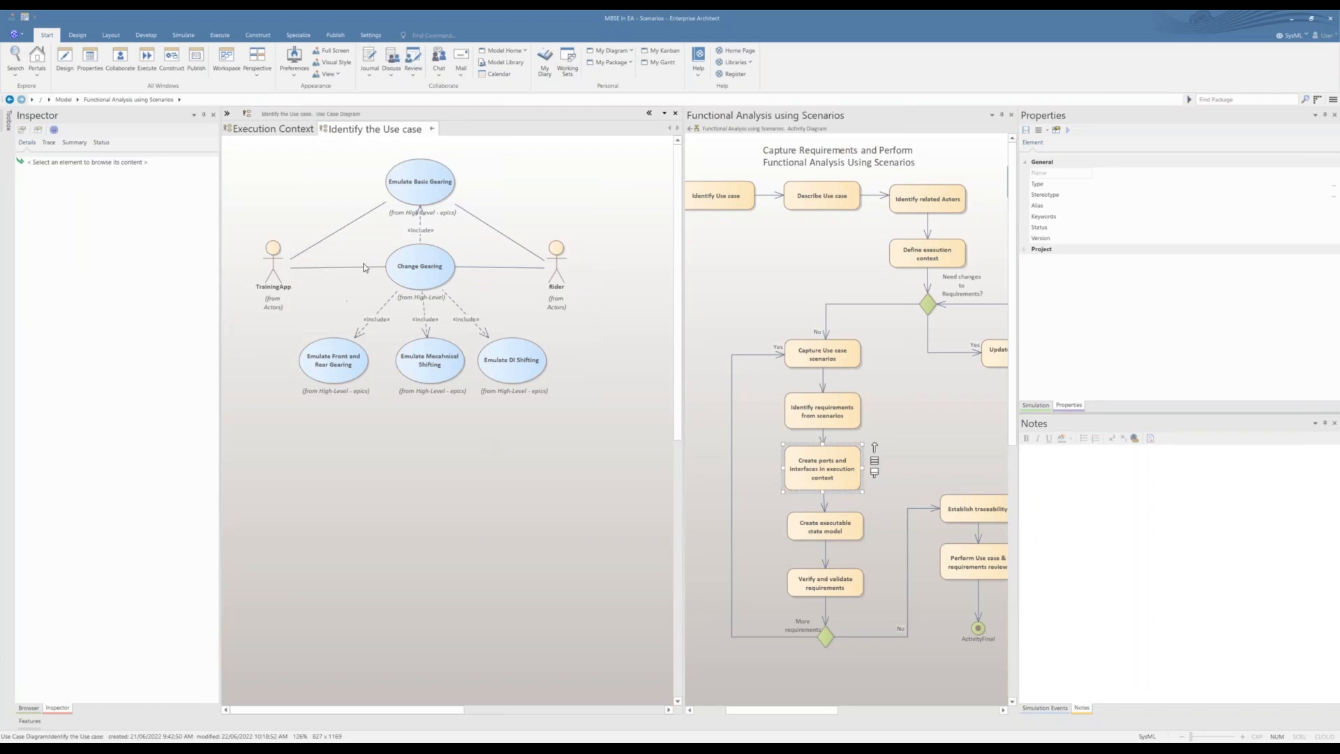
{"action": "left_click", "coordinate": [432, 130]}
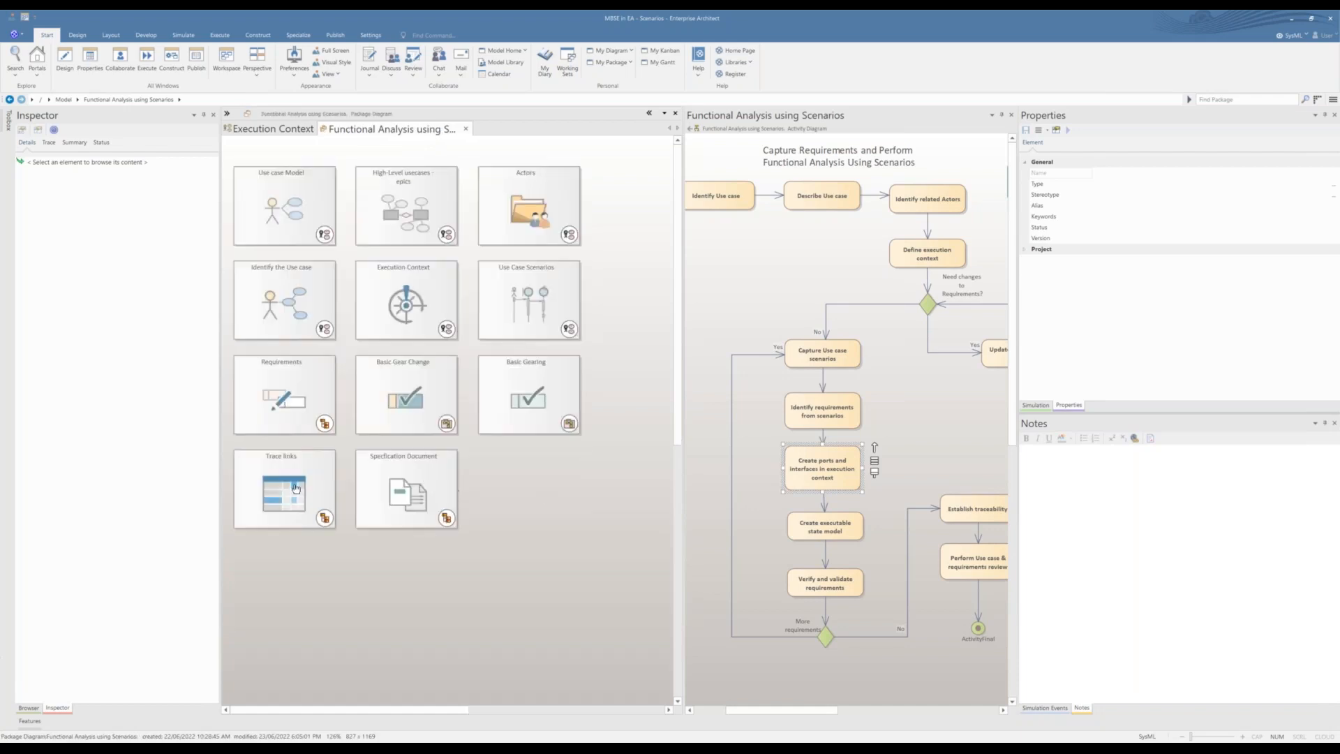
Step: Nudge the Trace links cell slightly in the package diagram and examine the end of the adjacent process flow
{"action": "left_click_drag", "start_coordinate": [293, 485], "coordinate": [296, 483]}
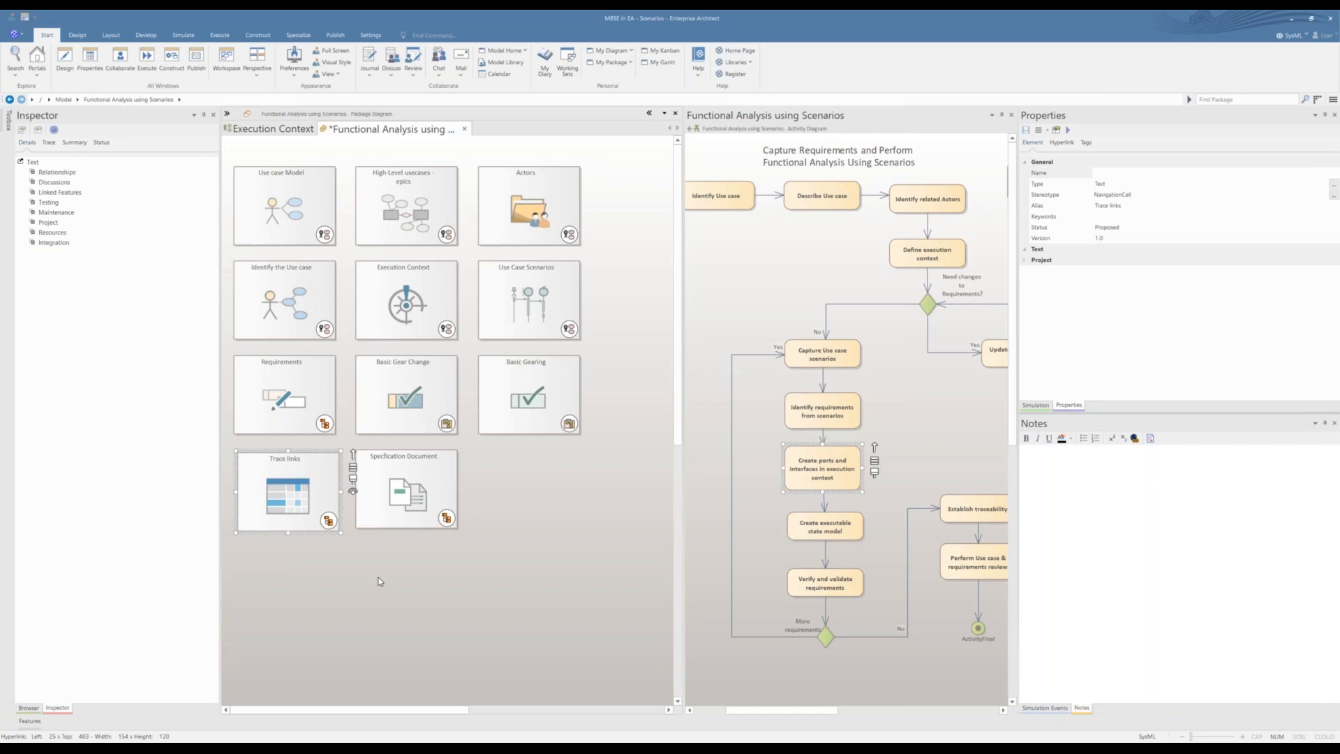
{"action": "left_click", "coordinate": [383, 595]}
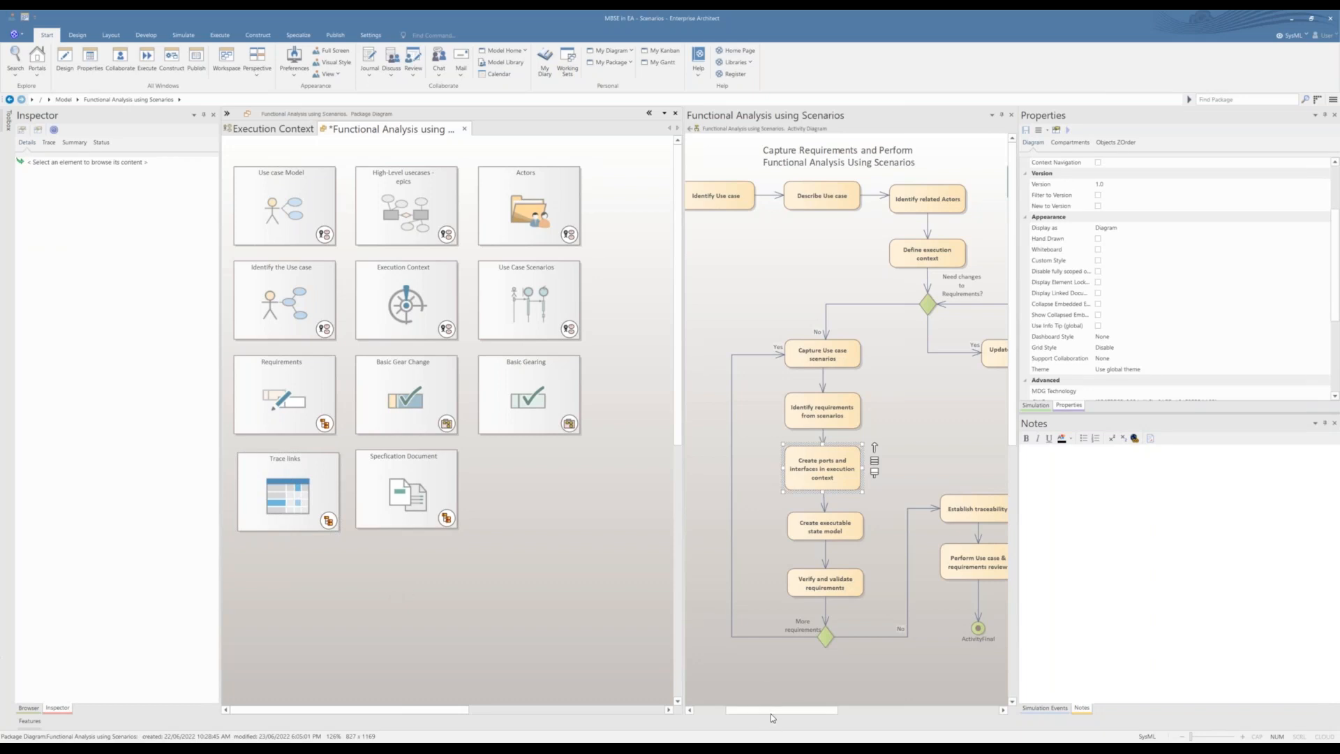
{"action": "left_click_drag", "start_coordinate": [770, 713], "coordinate": [781, 709]}
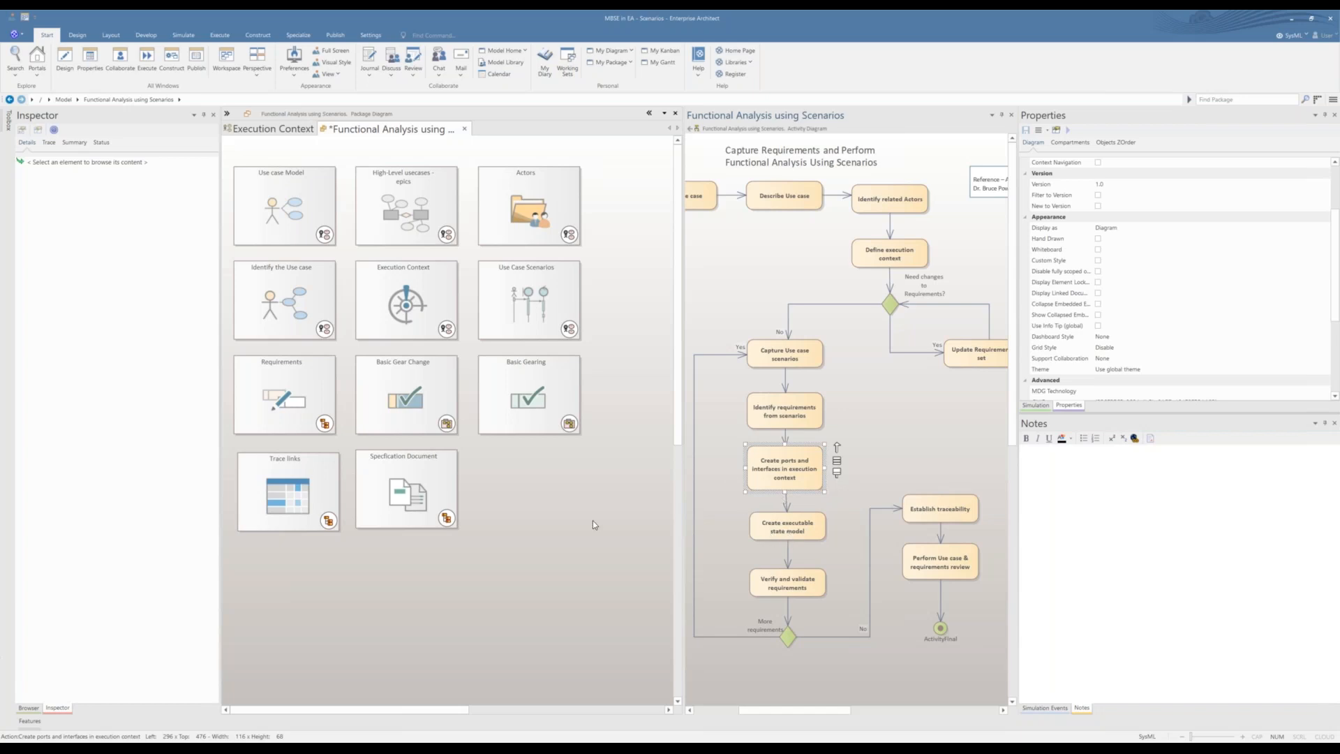
Step: Return to the project Browser and open the Basic Gear Change state machine diagram, saving the package diagram's changes
{"action": "left_click", "coordinate": [604, 421]}
{"action": "left_click", "coordinate": [29, 707]}
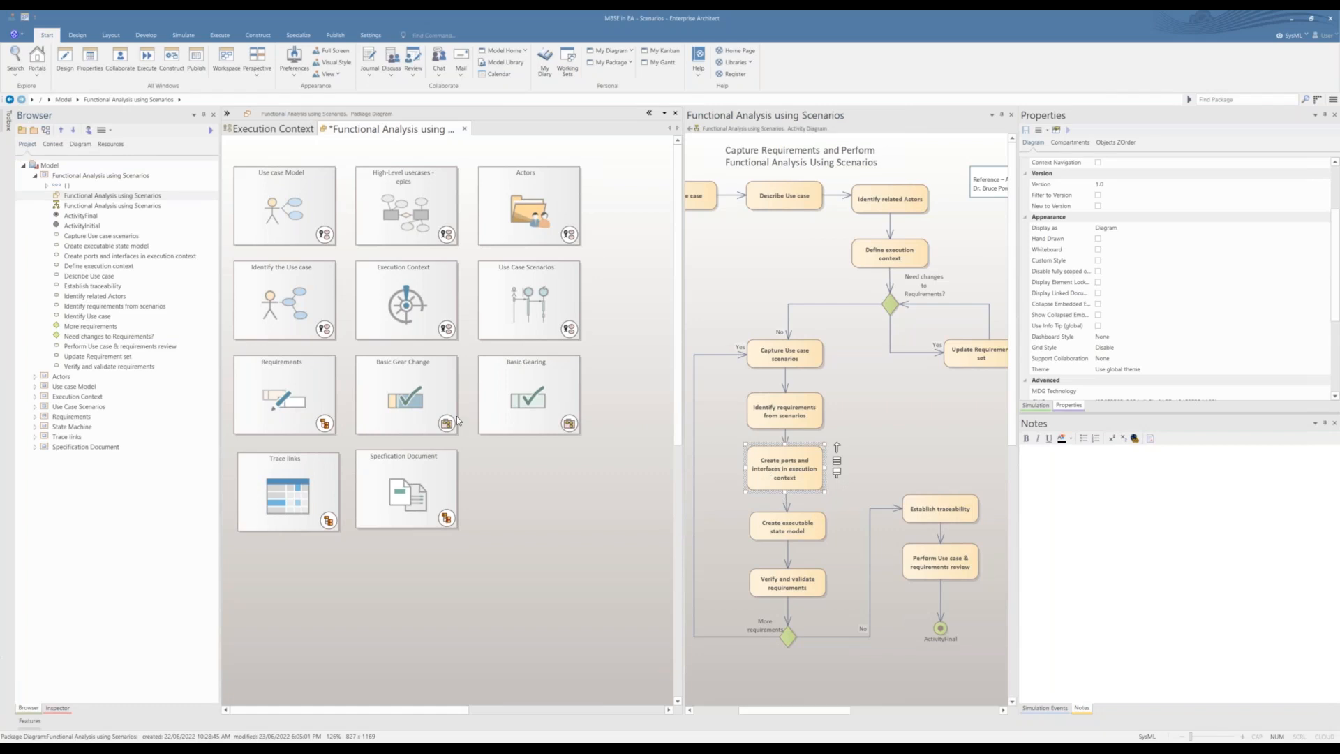
{"action": "double_click", "coordinate": [409, 402]}
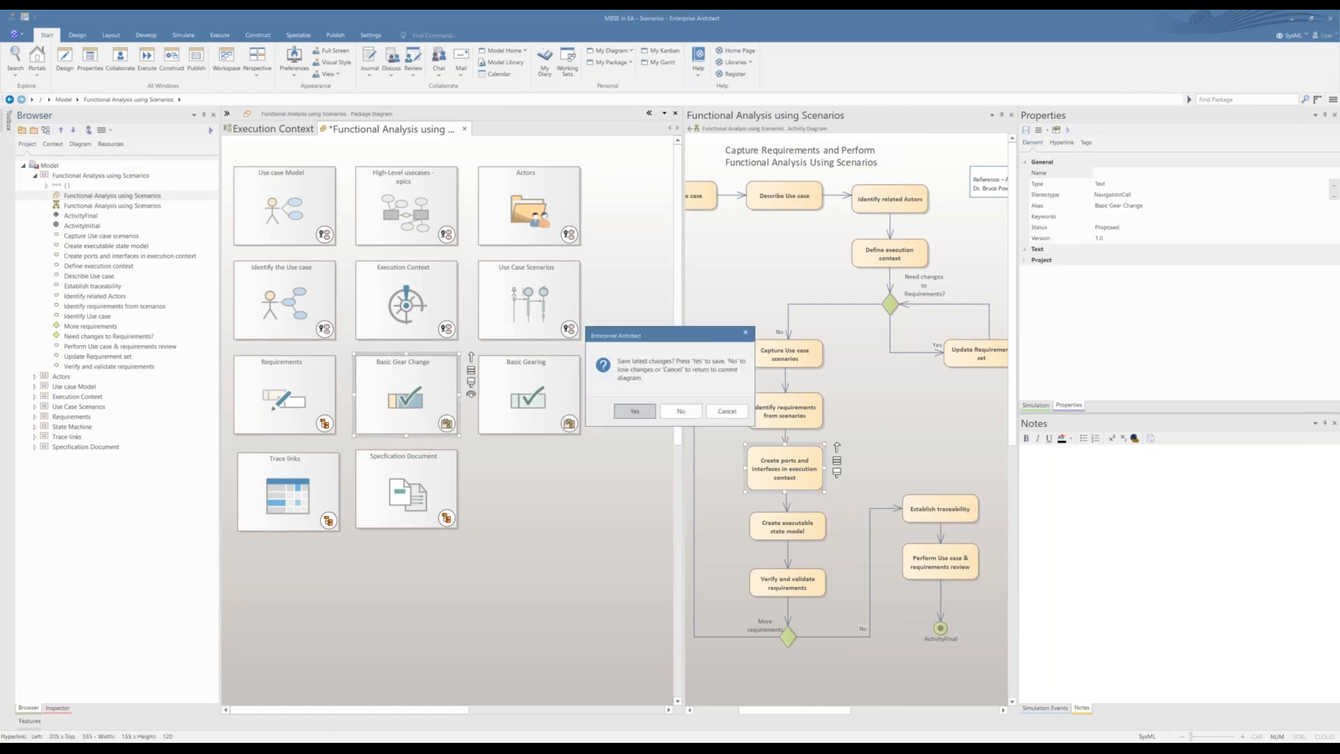
{"action": "left_click", "coordinate": [627, 411]}
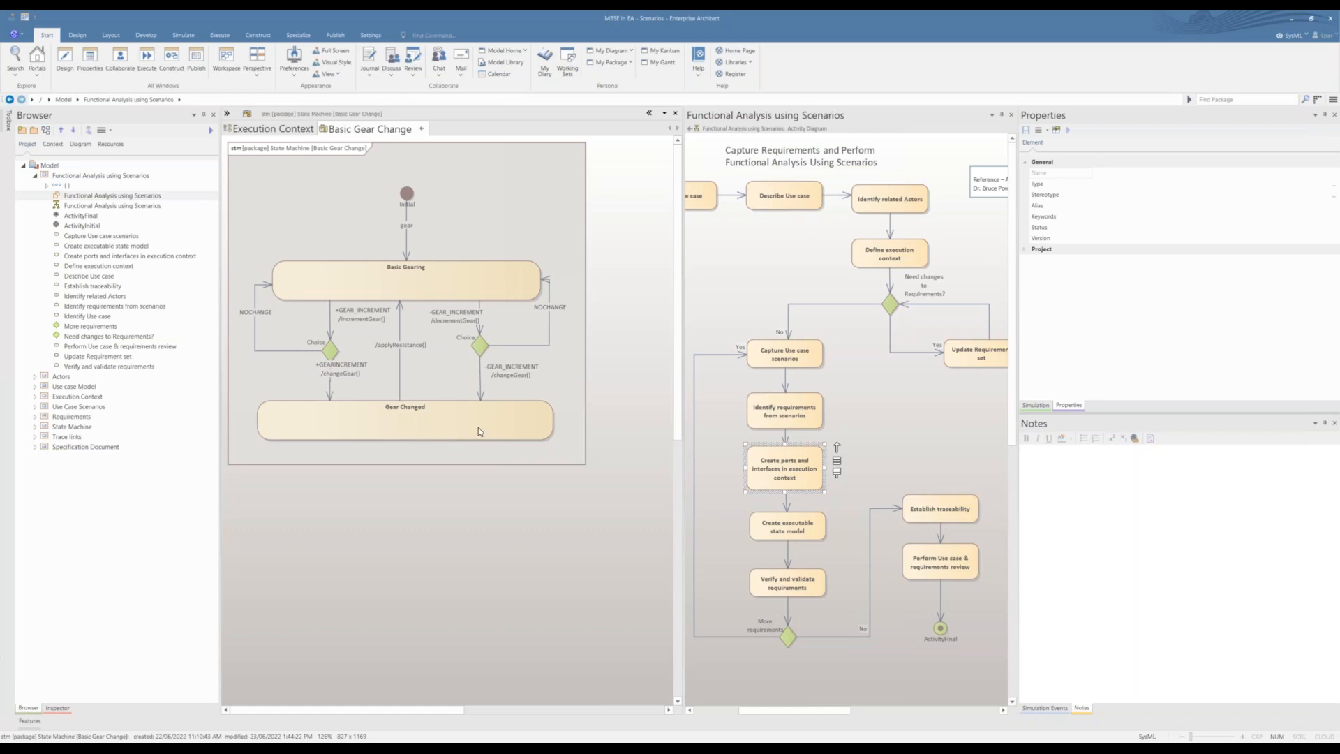
Step: Show the Simulation window and widen both it and the Functional Analysis using Scenarios activity diagram pane
{"action": "left_click", "coordinate": [1035, 405]}
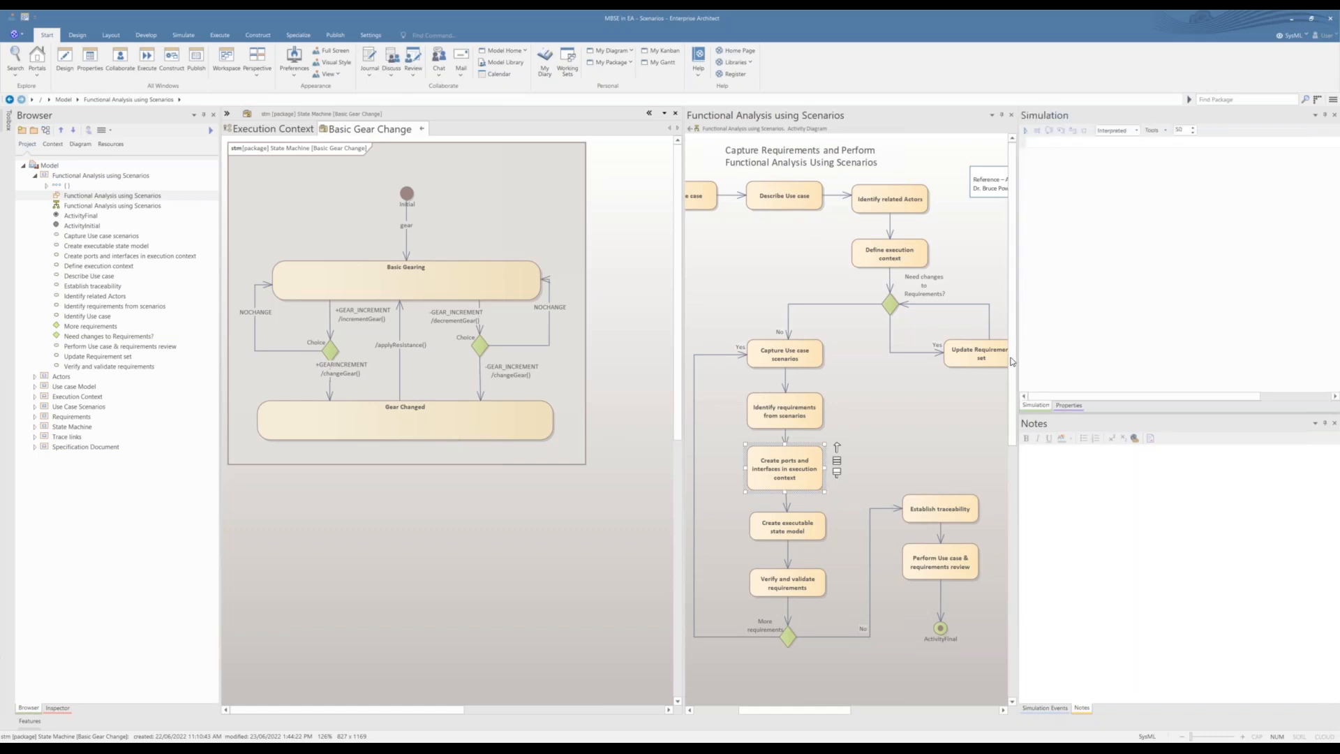
{"action": "left_click_drag", "start_coordinate": [1016, 360], "coordinate": [1003, 359]}
{"action": "left_click_drag", "start_coordinate": [681, 386], "coordinate": [622, 385]}
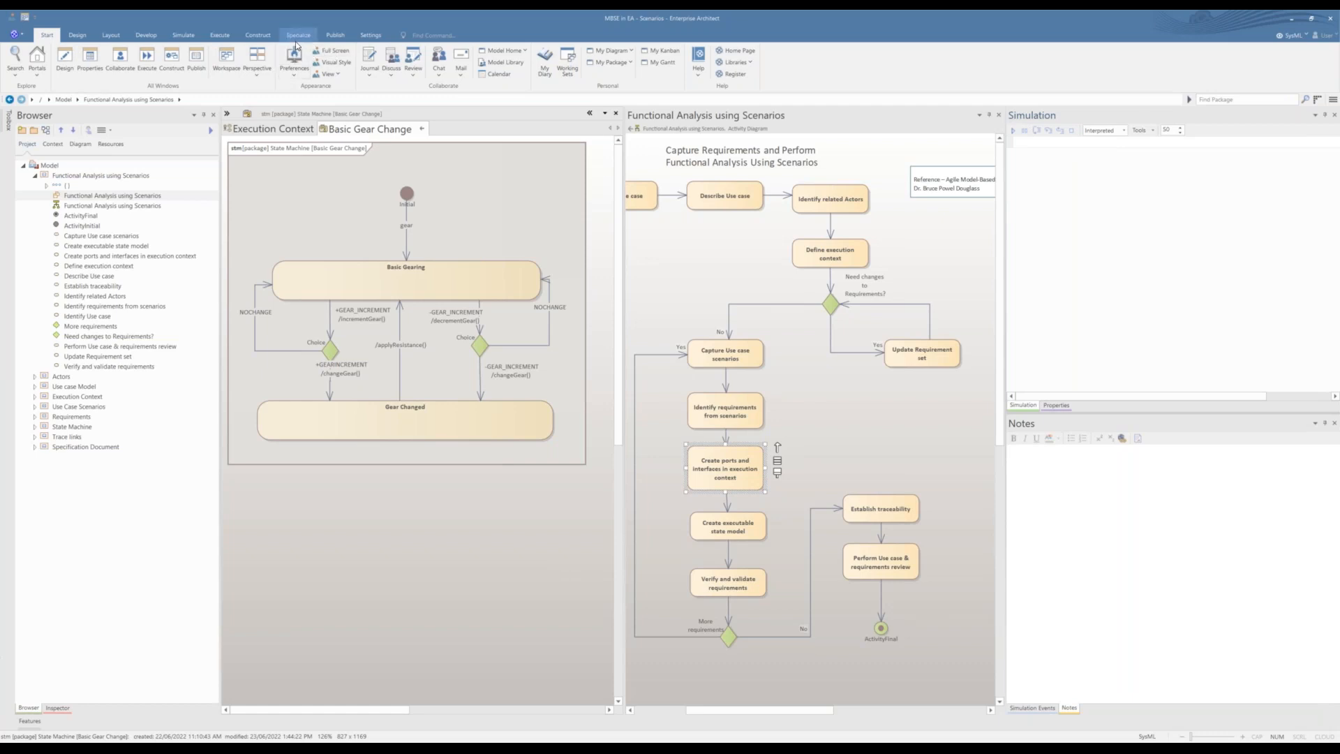
Step: Start an interpreted simulation of the Basic Gear Change state machine and widen the Waiting Triggers list in Simulation Events
{"action": "left_click", "coordinate": [185, 39]}
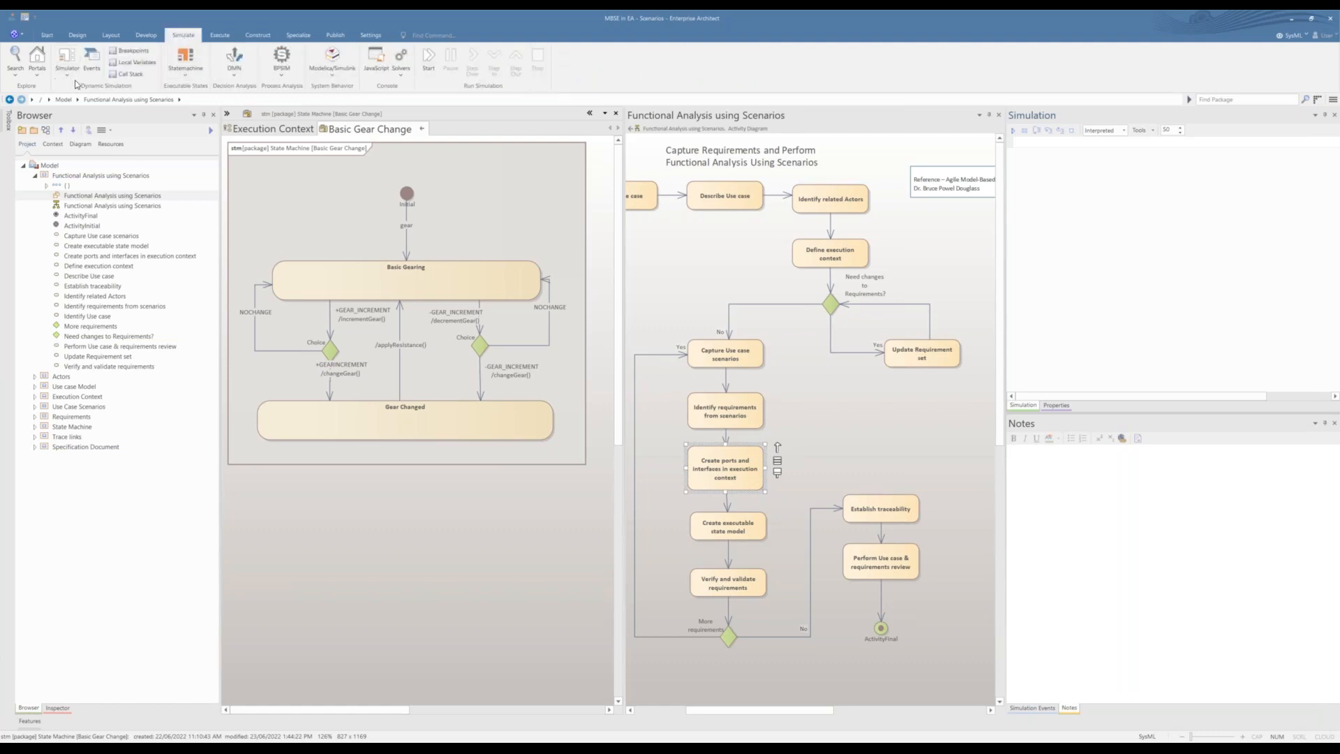
{"action": "left_click", "coordinate": [188, 74]}
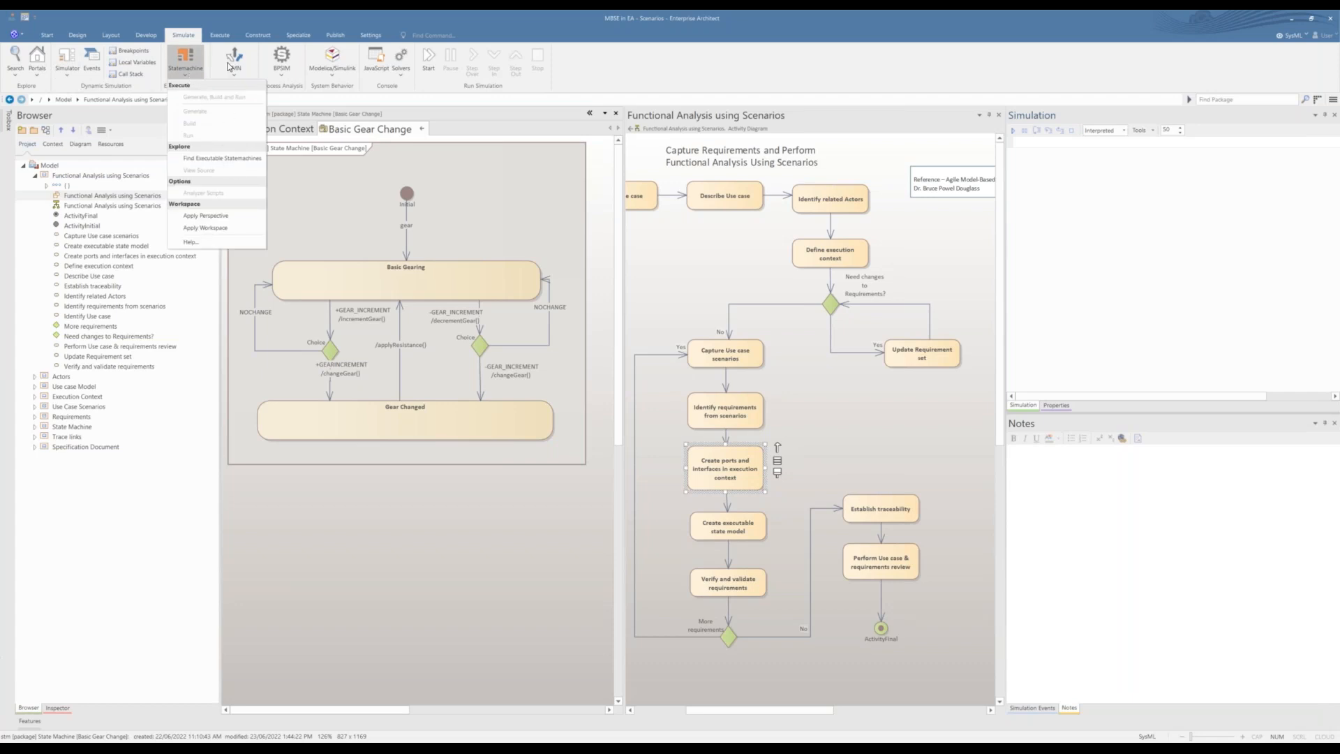
{"action": "left_click", "coordinate": [1069, 183]}
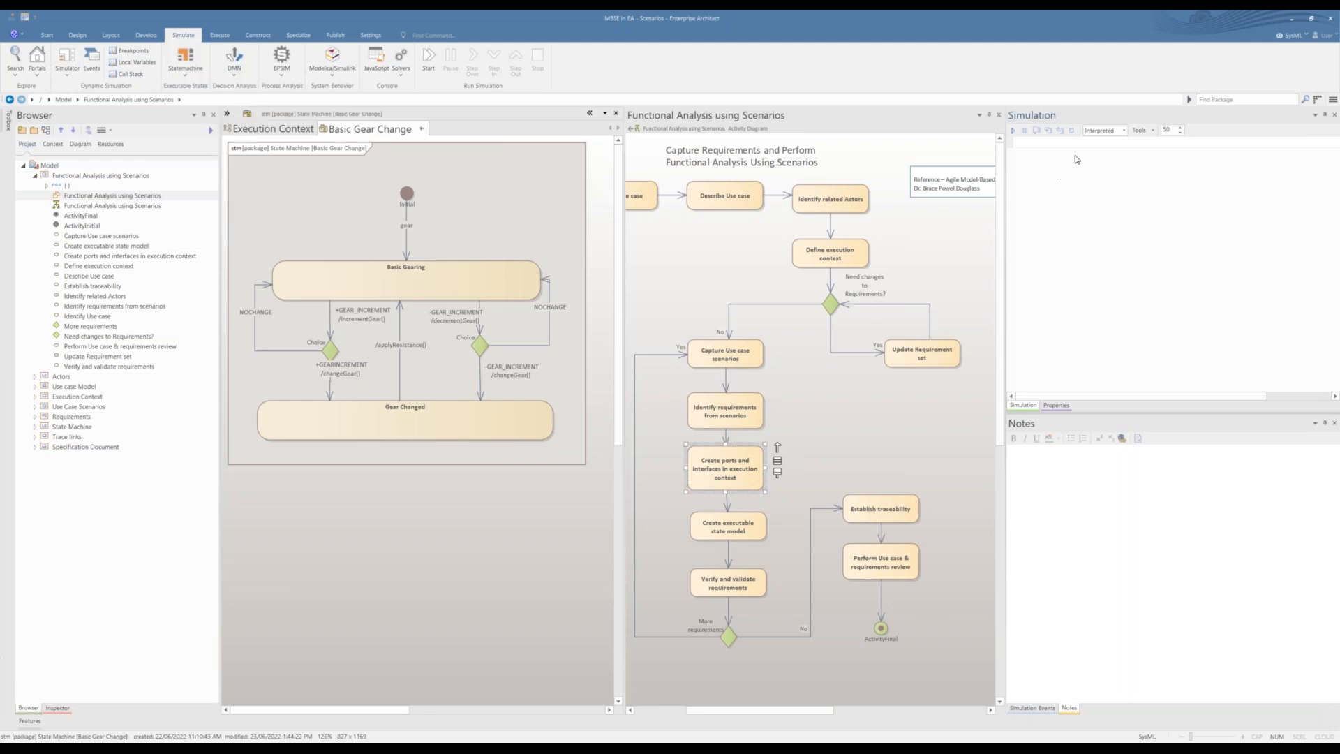
{"action": "left_click", "coordinate": [1013, 131]}
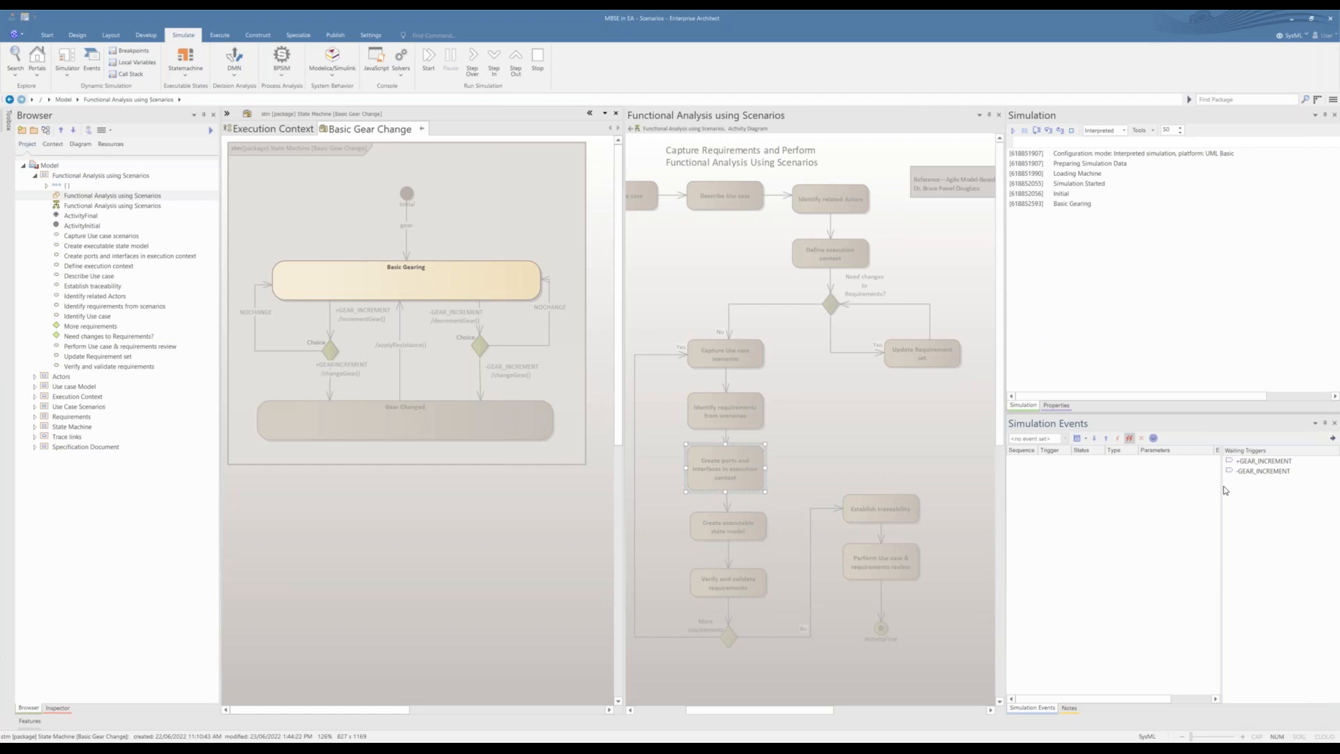
{"action": "left_click_drag", "start_coordinate": [1222, 490], "coordinate": [1157, 490]}
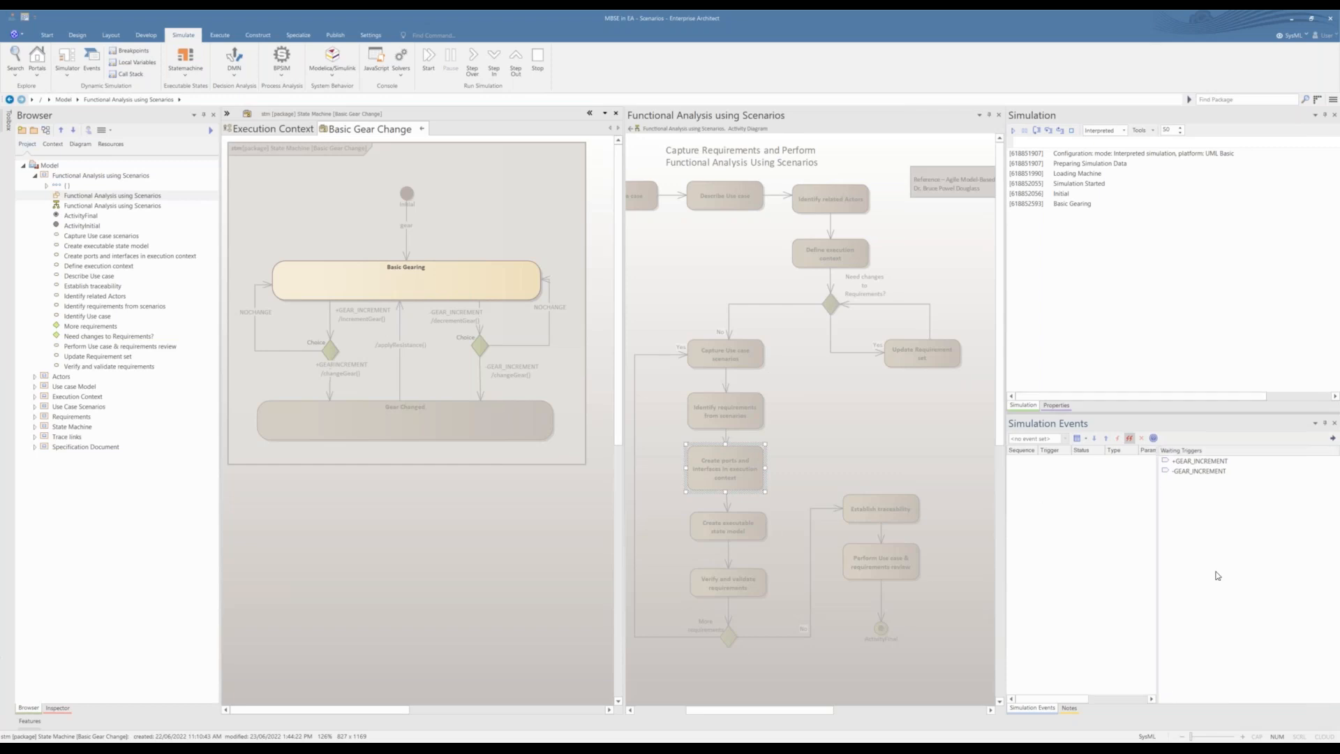
Step: Fire the +GEAR_INCREMENT and NOCHANGE triggers, followed by +GEAR_INCREMENT and +GEARINCREMENT, to simulate both outcomes of shifting up
{"action": "double_click", "coordinate": [1195, 462]}
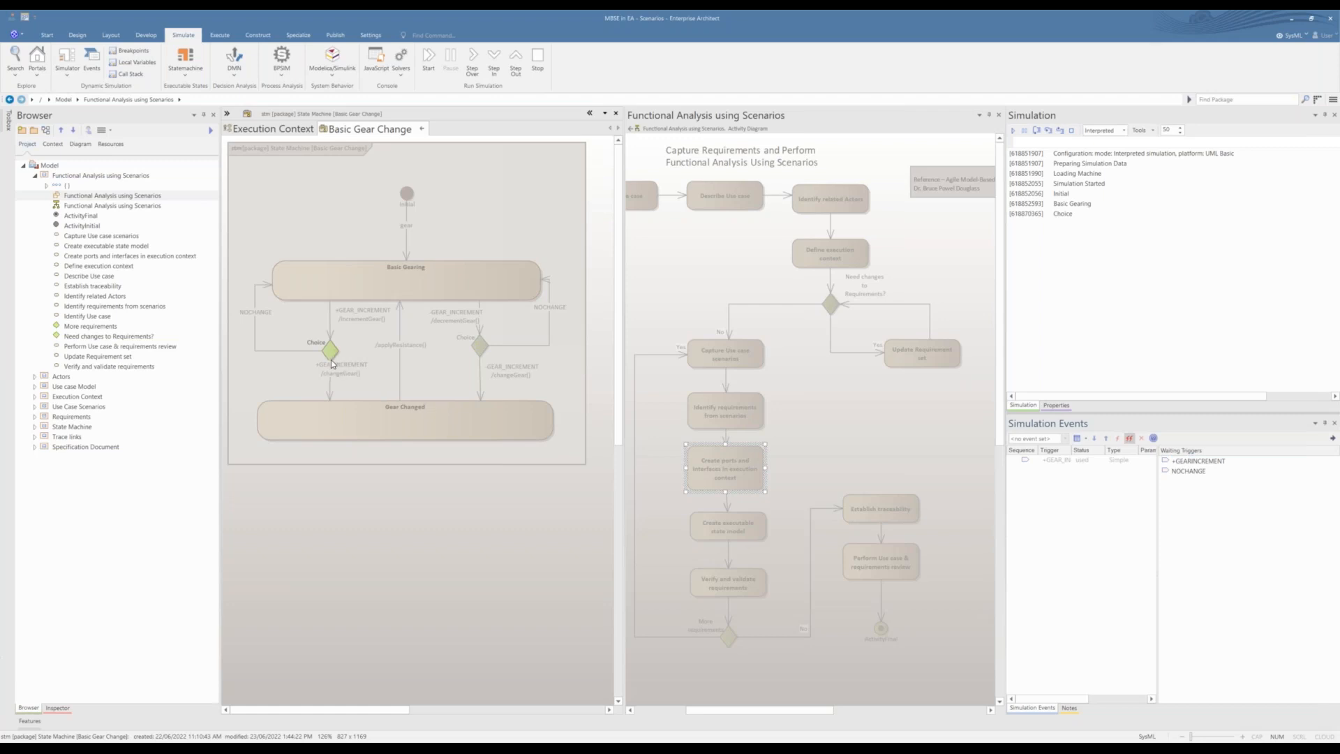
{"action": "double_click", "coordinate": [1184, 471]}
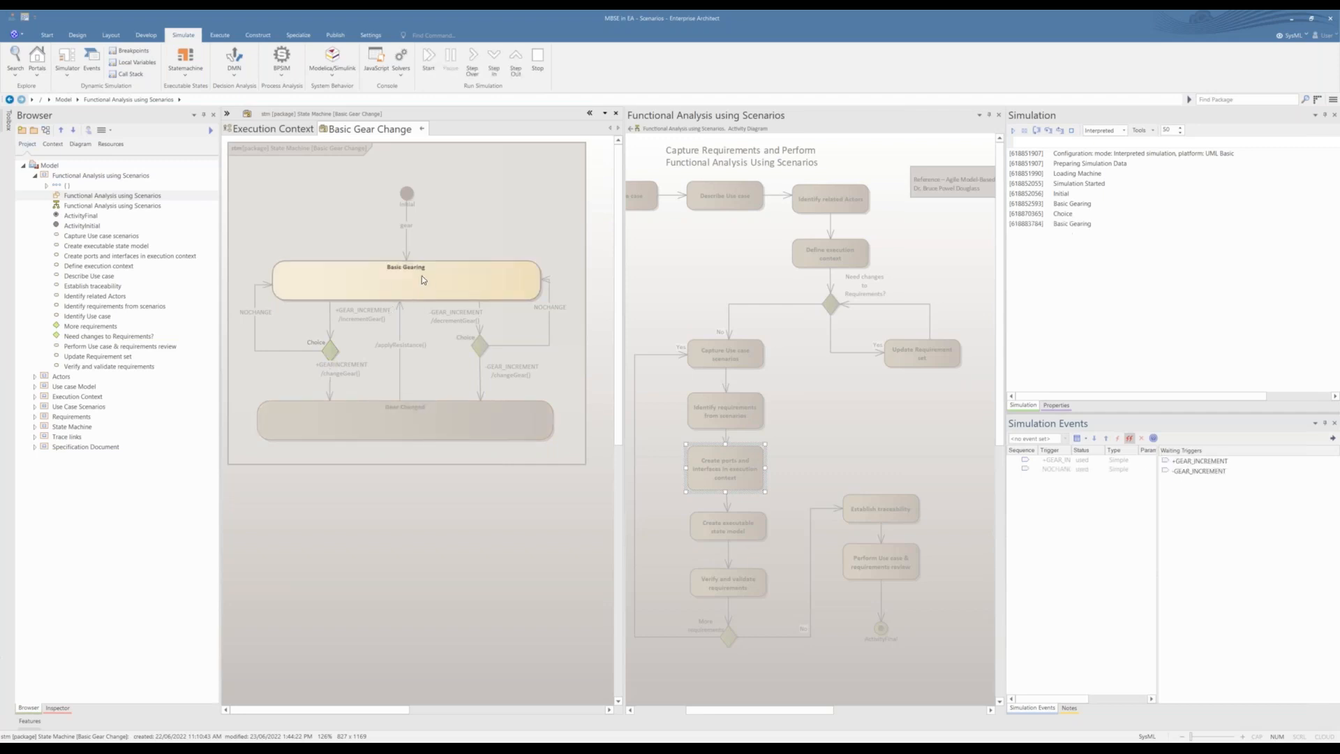
{"action": "double_click", "coordinate": [1201, 461]}
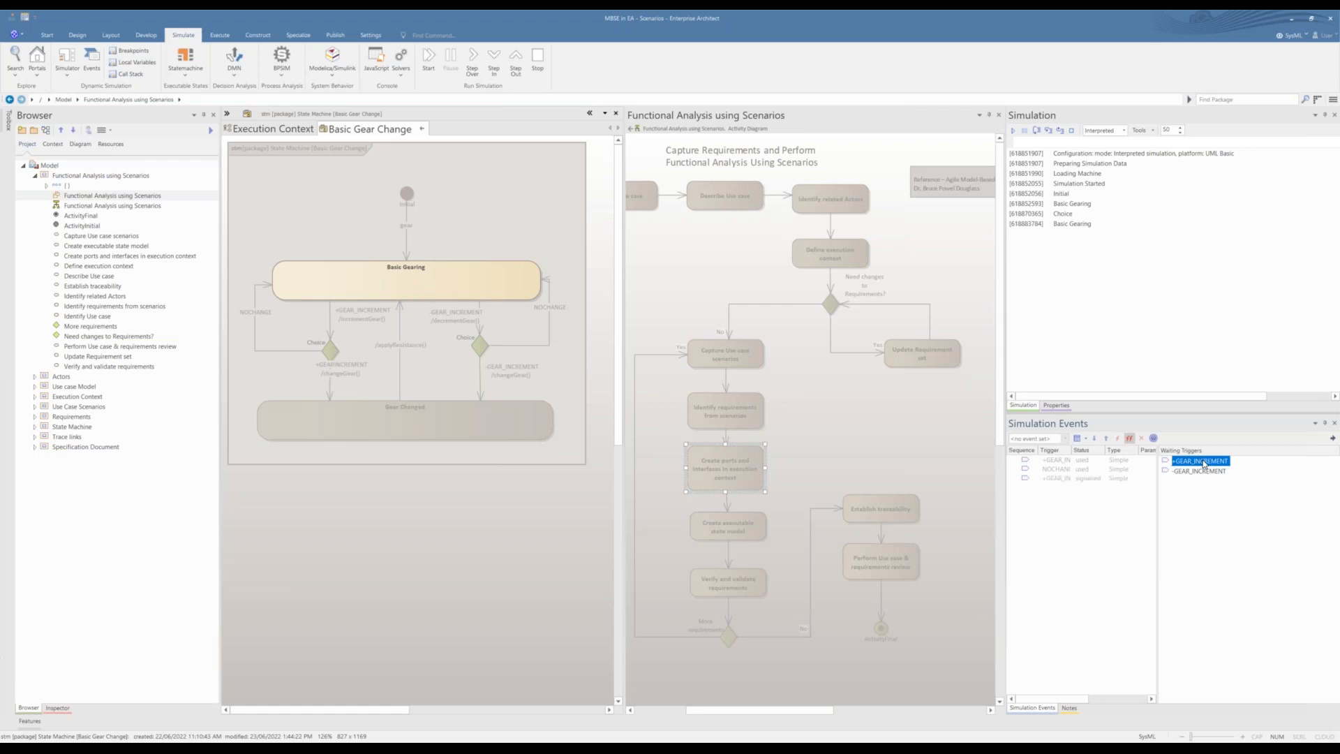
{"action": "double_click", "coordinate": [1200, 460]}
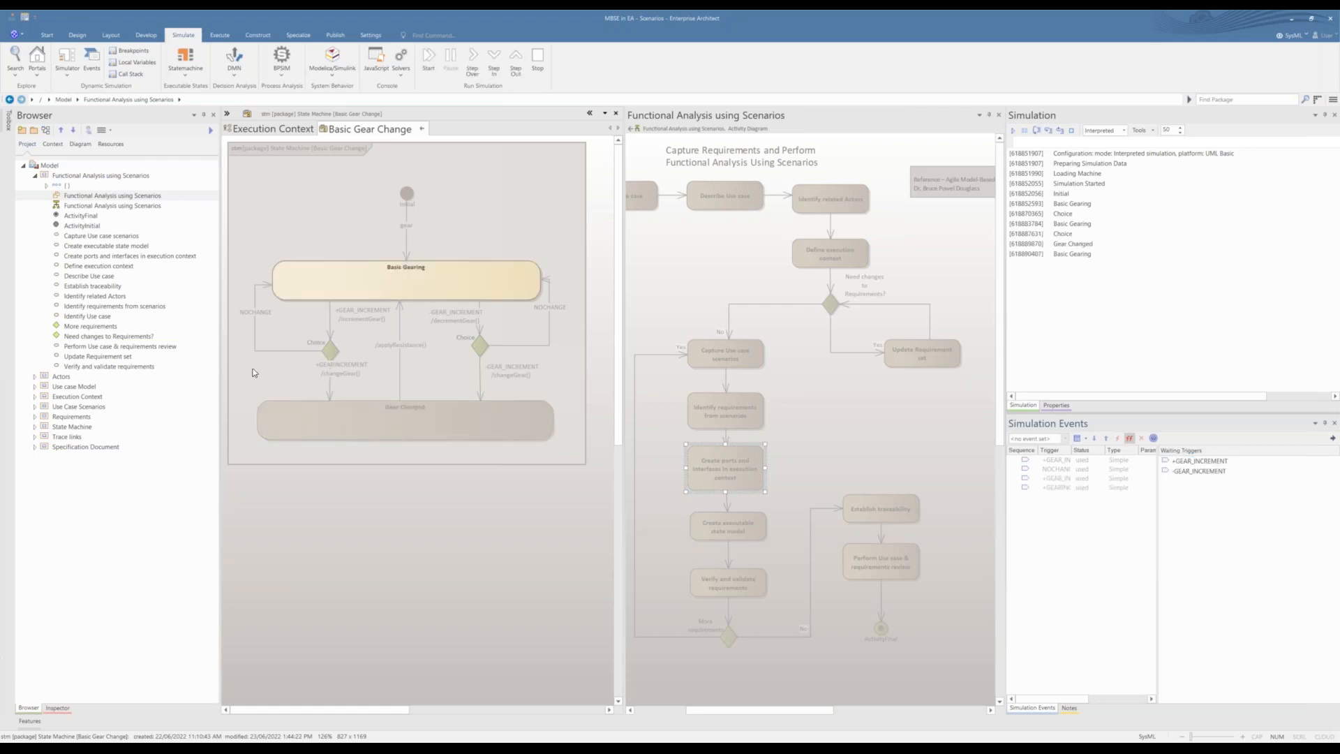
Step: Simulate shifting down by firing -GEAR_INCREMENT at the Basic Gearing state and again at the choice, followed by -GEAR_INCREMENT and NOCHANGE
{"action": "left_click", "coordinate": [1188, 472]}
{"action": "double_click", "coordinate": [1189, 471]}
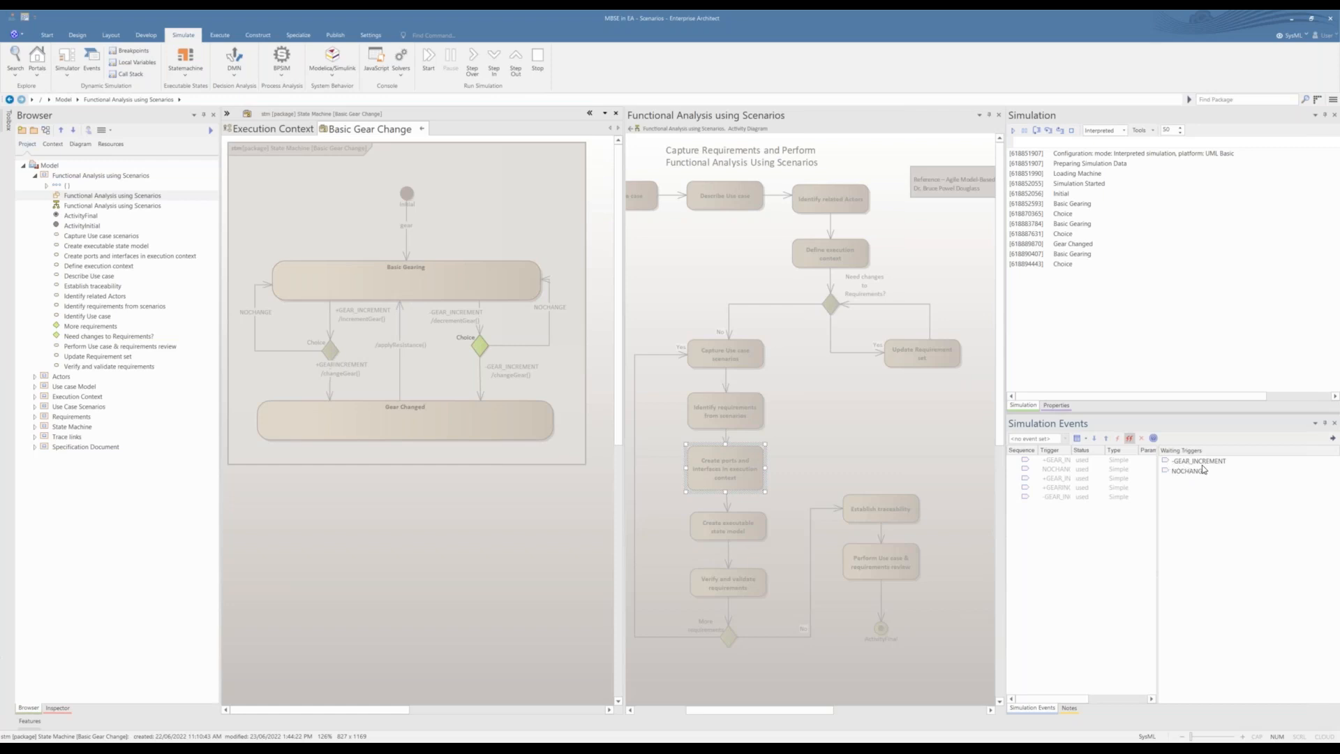
{"action": "double_click", "coordinate": [1199, 462]}
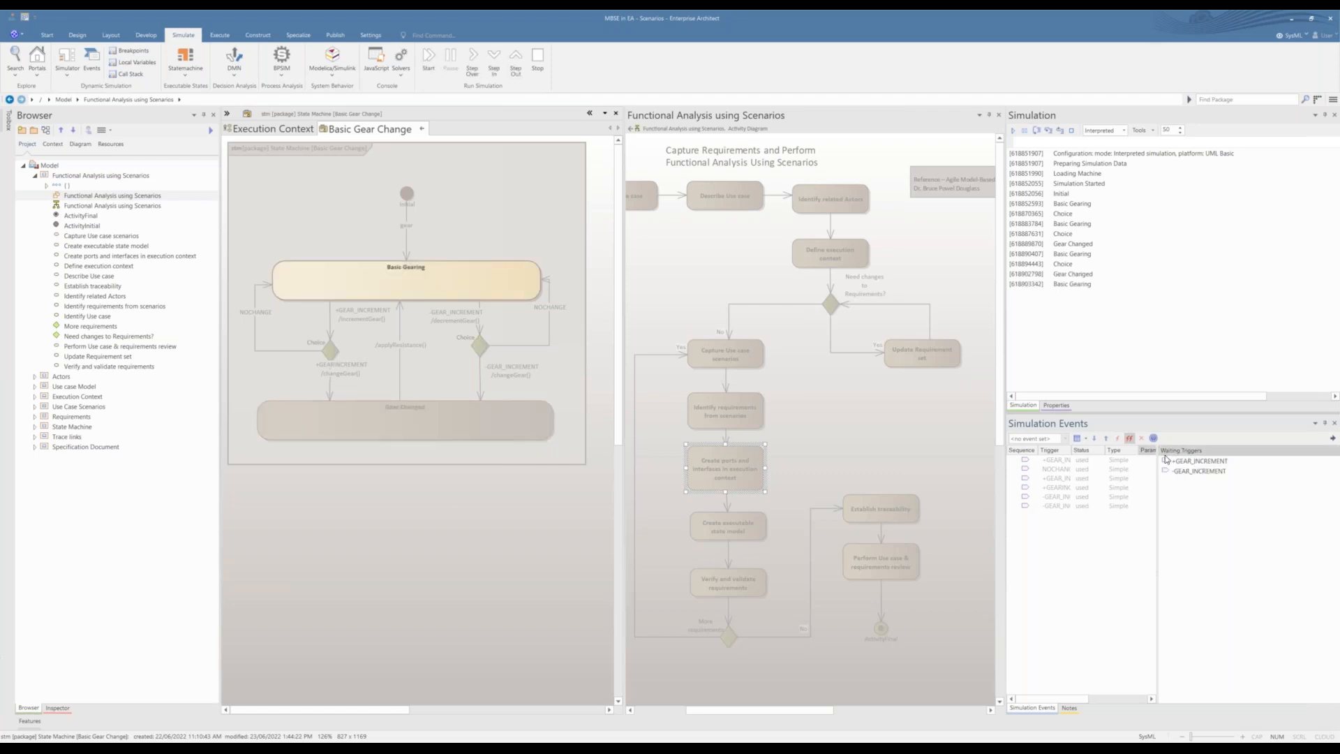
{"action": "double_click", "coordinate": [1184, 472]}
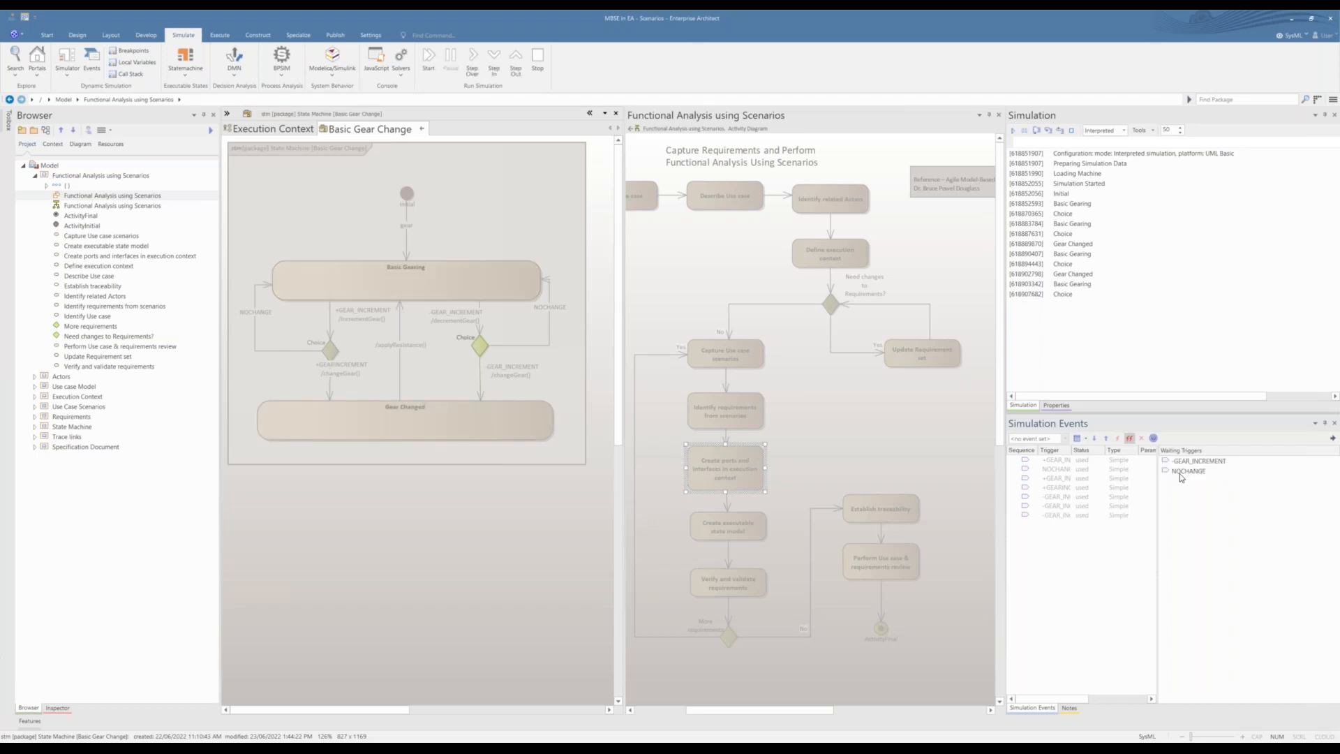
{"action": "double_click", "coordinate": [1180, 472]}
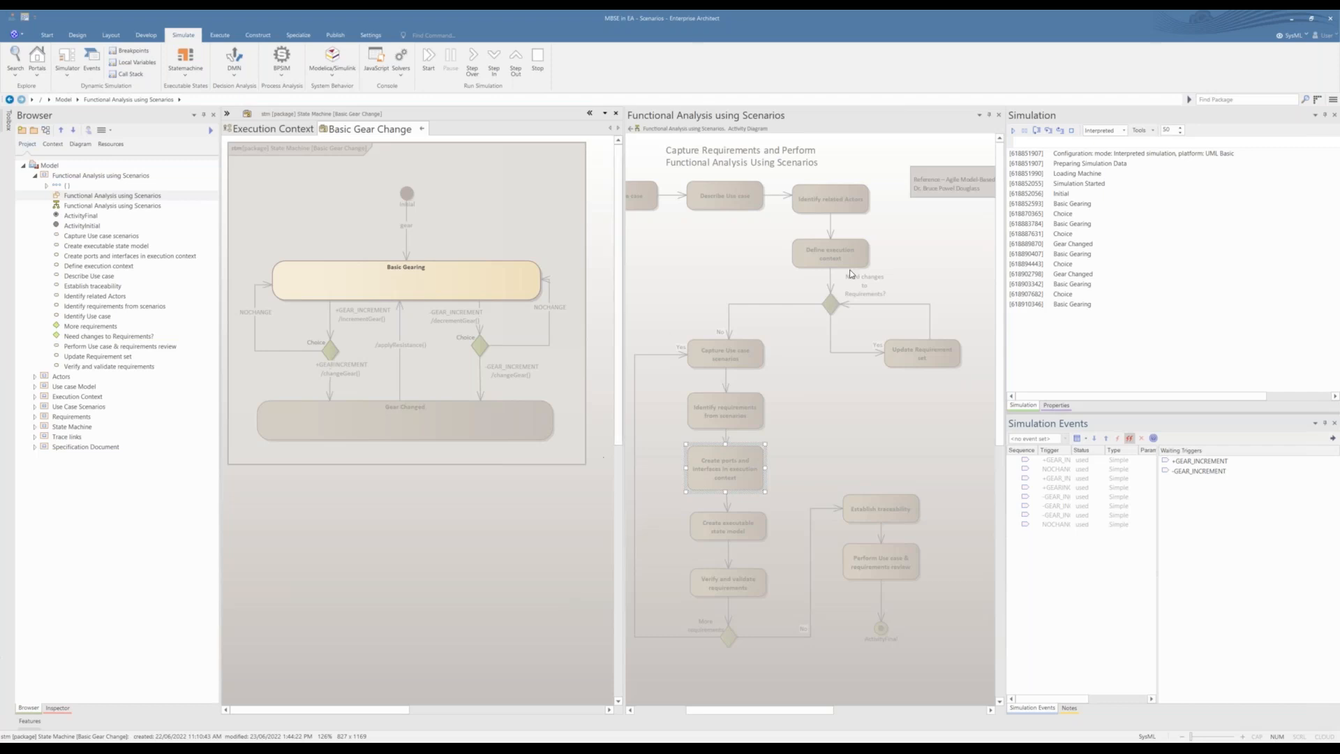
Step: Review the simulation platform options, keep Interpreted, and stop the Basic Gear Change simulation
{"action": "left_click", "coordinate": [1124, 132]}
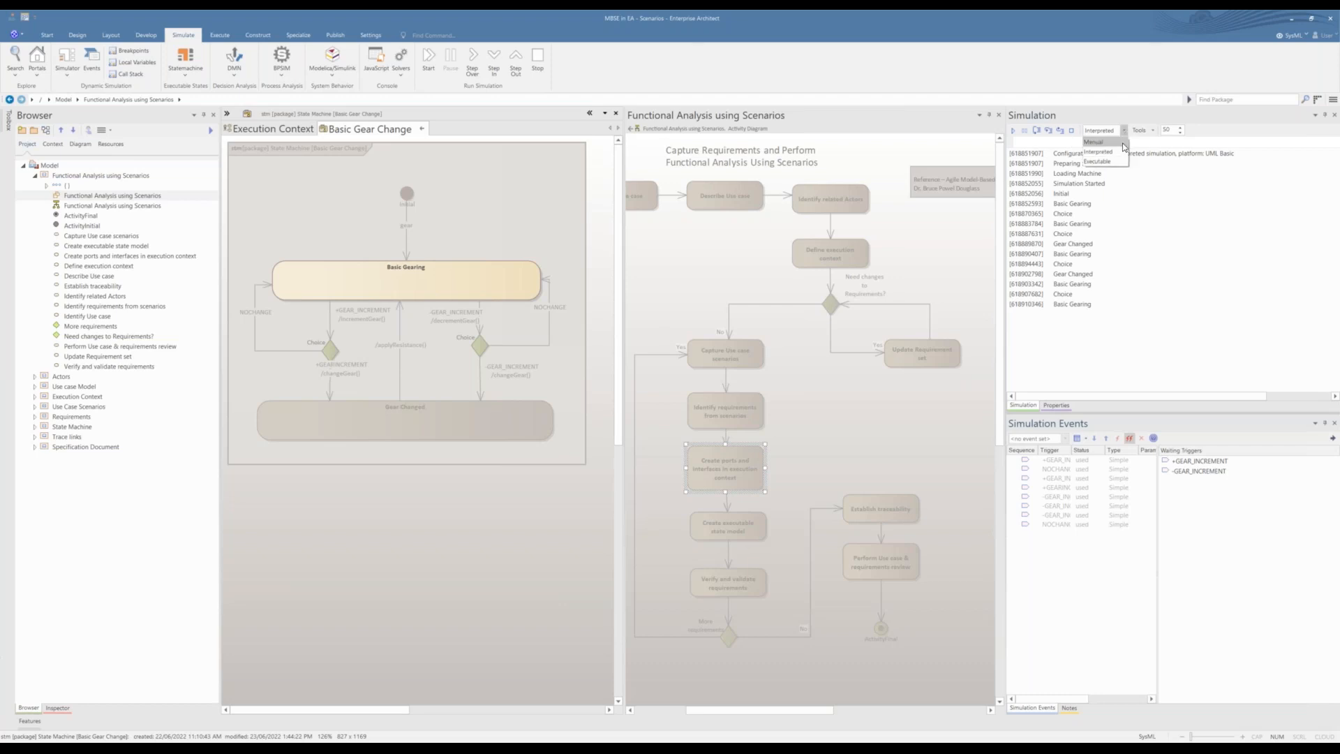
{"action": "left_click", "coordinate": [1122, 150]}
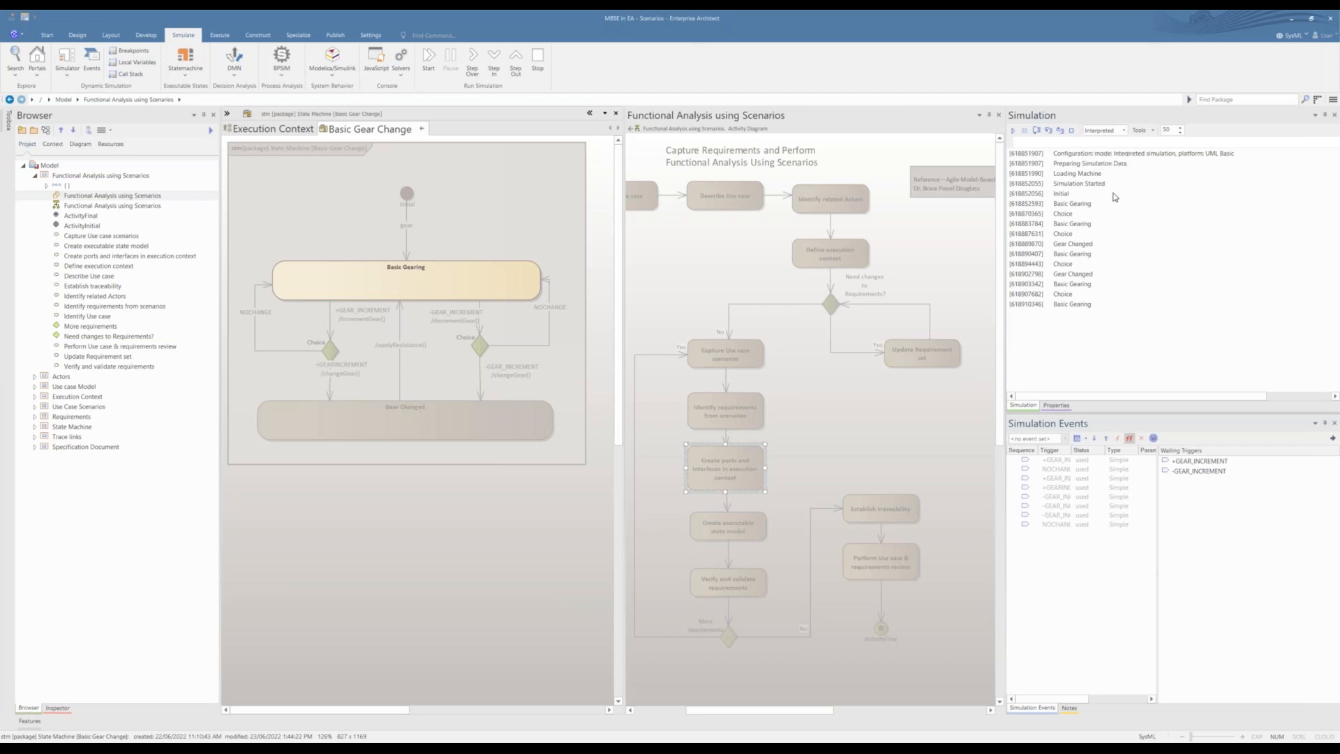
{"action": "left_click", "coordinate": [1071, 130]}
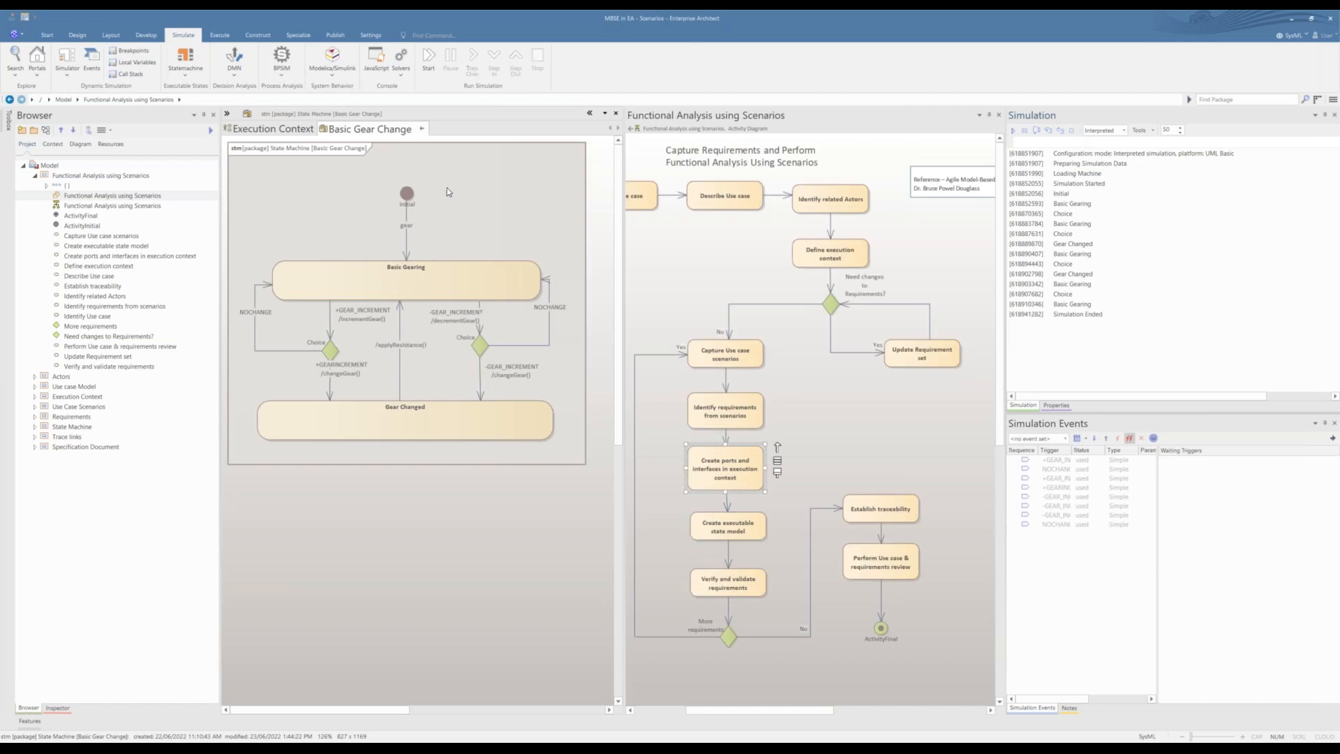
Step: Replace the Basic Gear Change diagram with the Basic Gearing state machine and clear the previous simulation results and trigger list
{"action": "left_click", "coordinate": [423, 130]}
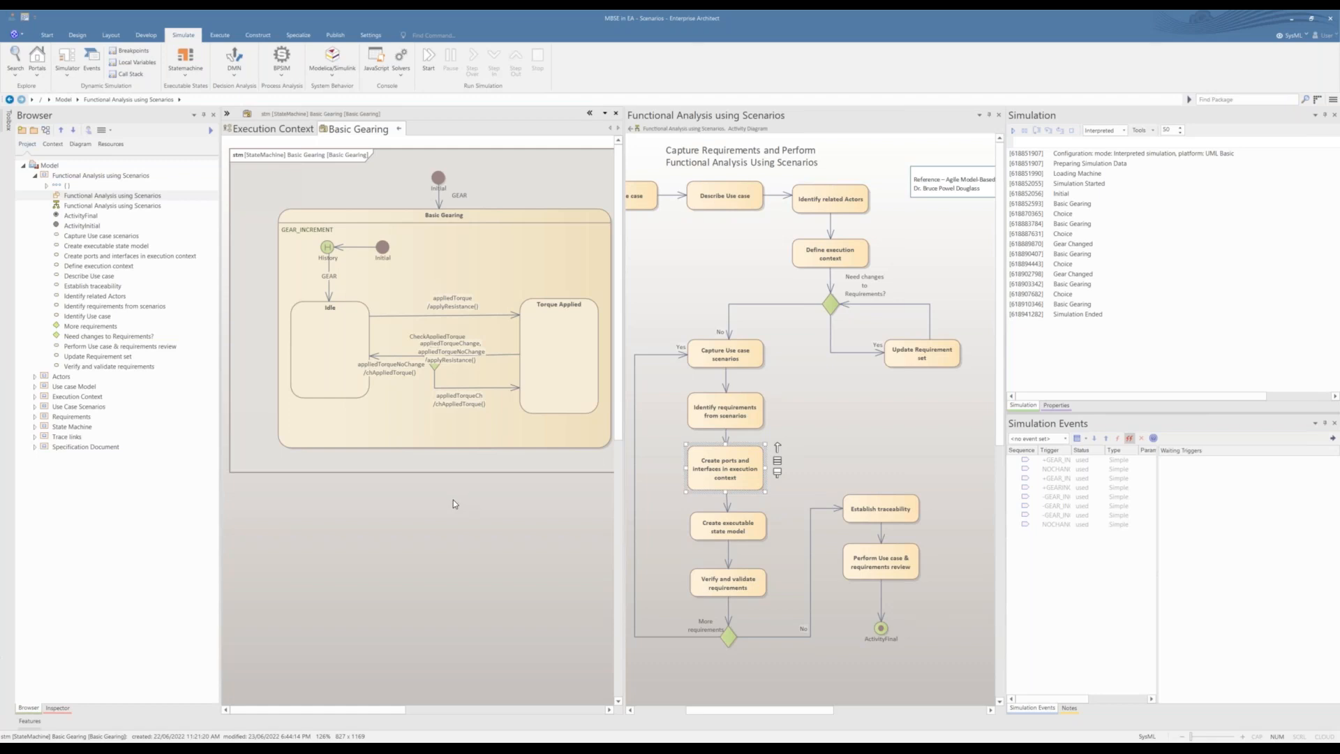
{"action": "right_click", "coordinate": [1175, 251]}
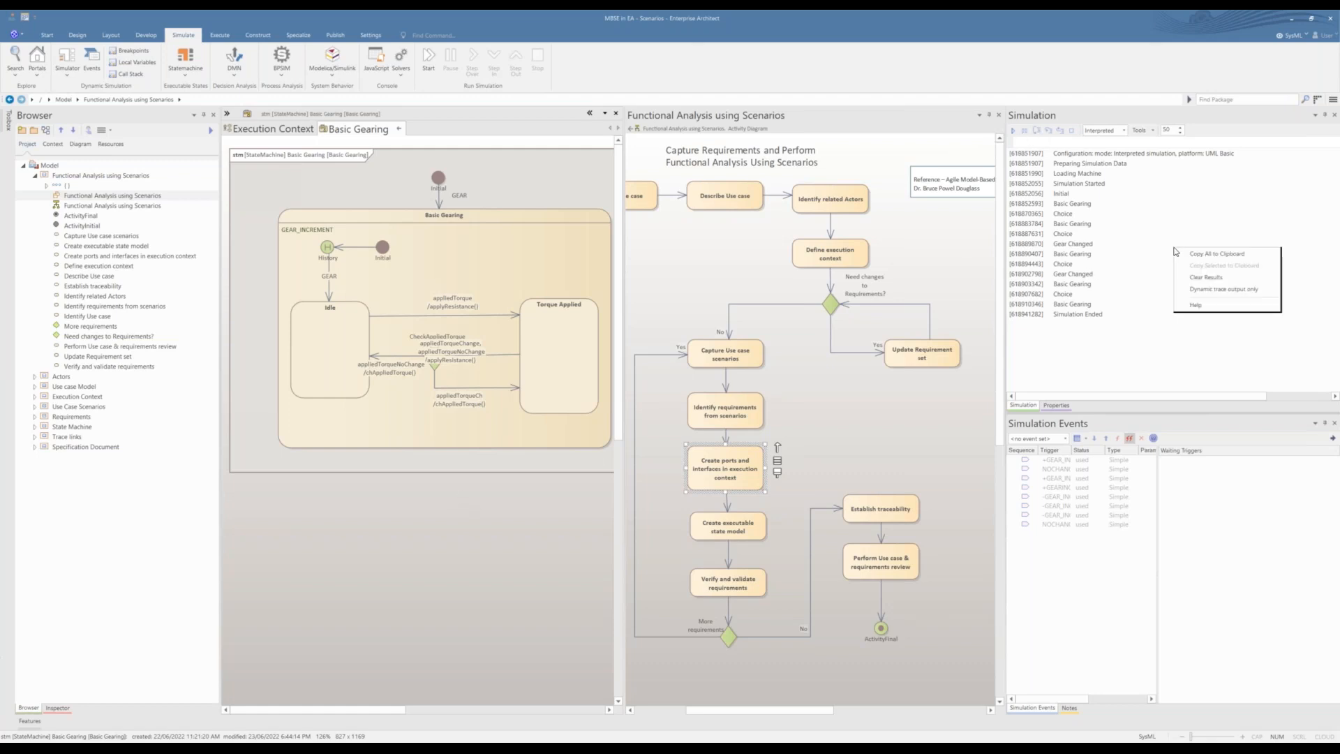
{"action": "left_click", "coordinate": [1189, 277]}
{"action": "right_click", "coordinate": [1110, 579]}
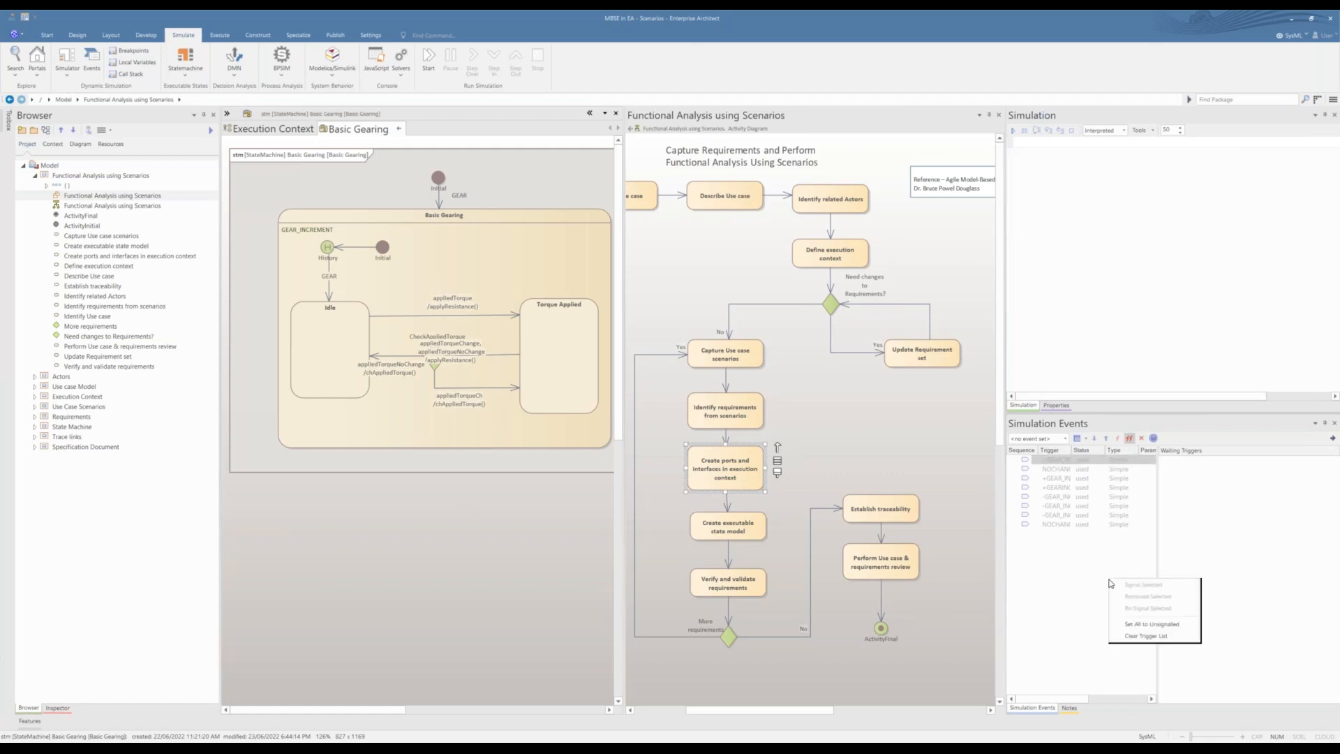
{"action": "left_click", "coordinate": [1127, 636]}
Step: Simulate the Basic Gearing state machine, firing the GEAR, appliedTorque, appliedTorqueChange and appliedTorqueNoChange triggers in sequence
{"action": "left_click", "coordinate": [1012, 130]}
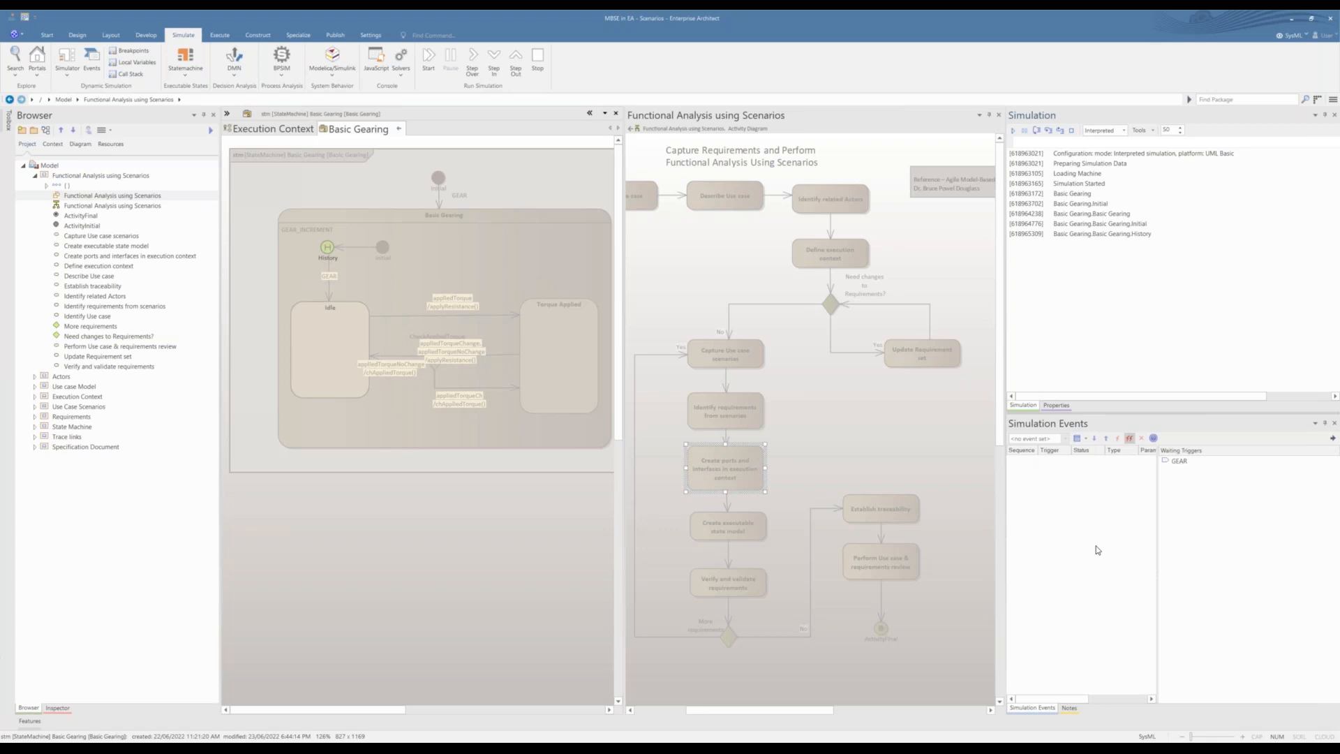
{"action": "double_click", "coordinate": [1180, 462]}
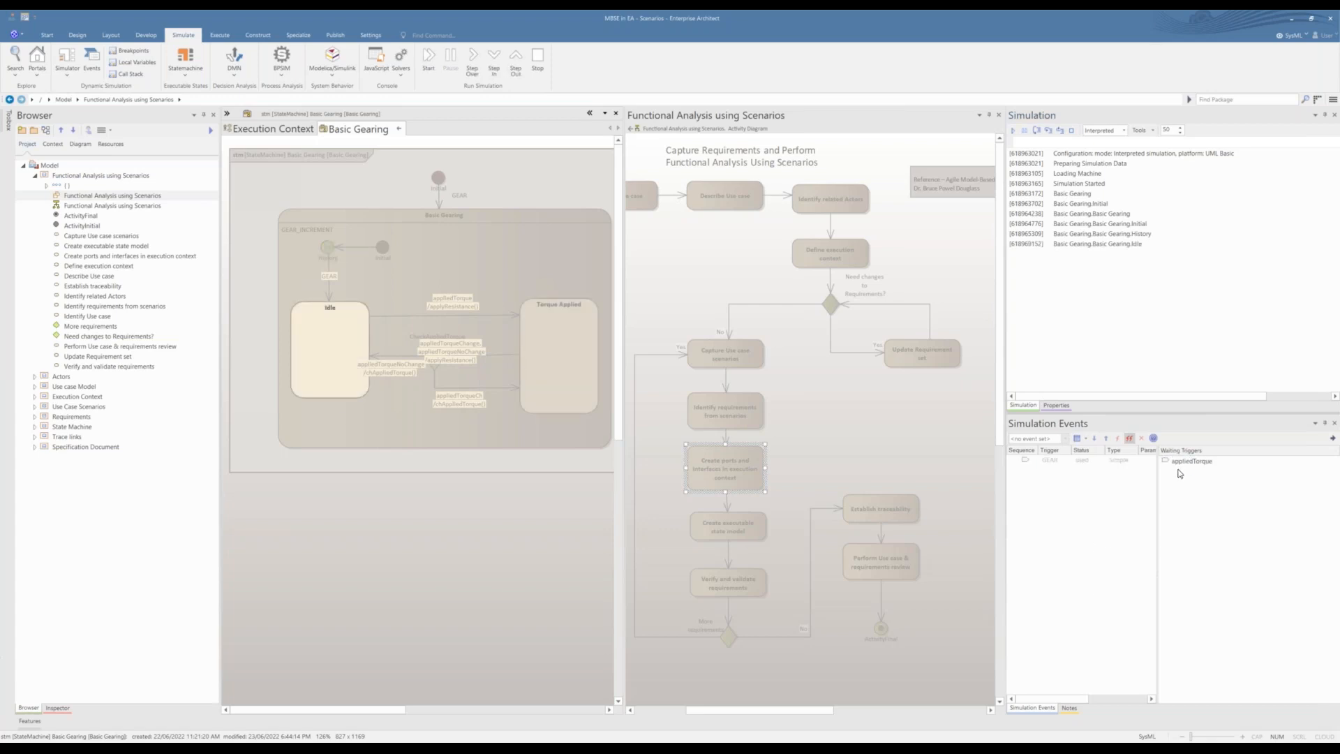
{"action": "double_click", "coordinate": [1179, 463]}
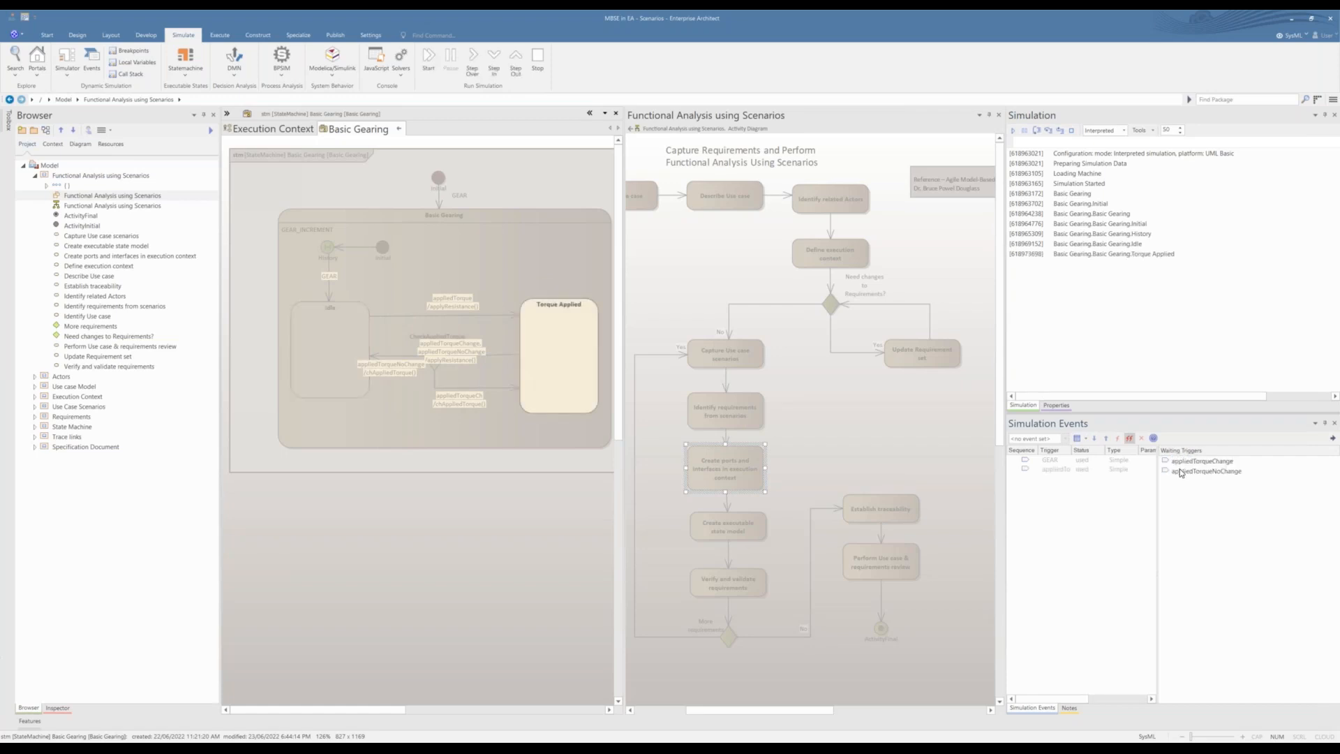
{"action": "double_click", "coordinate": [1180, 462]}
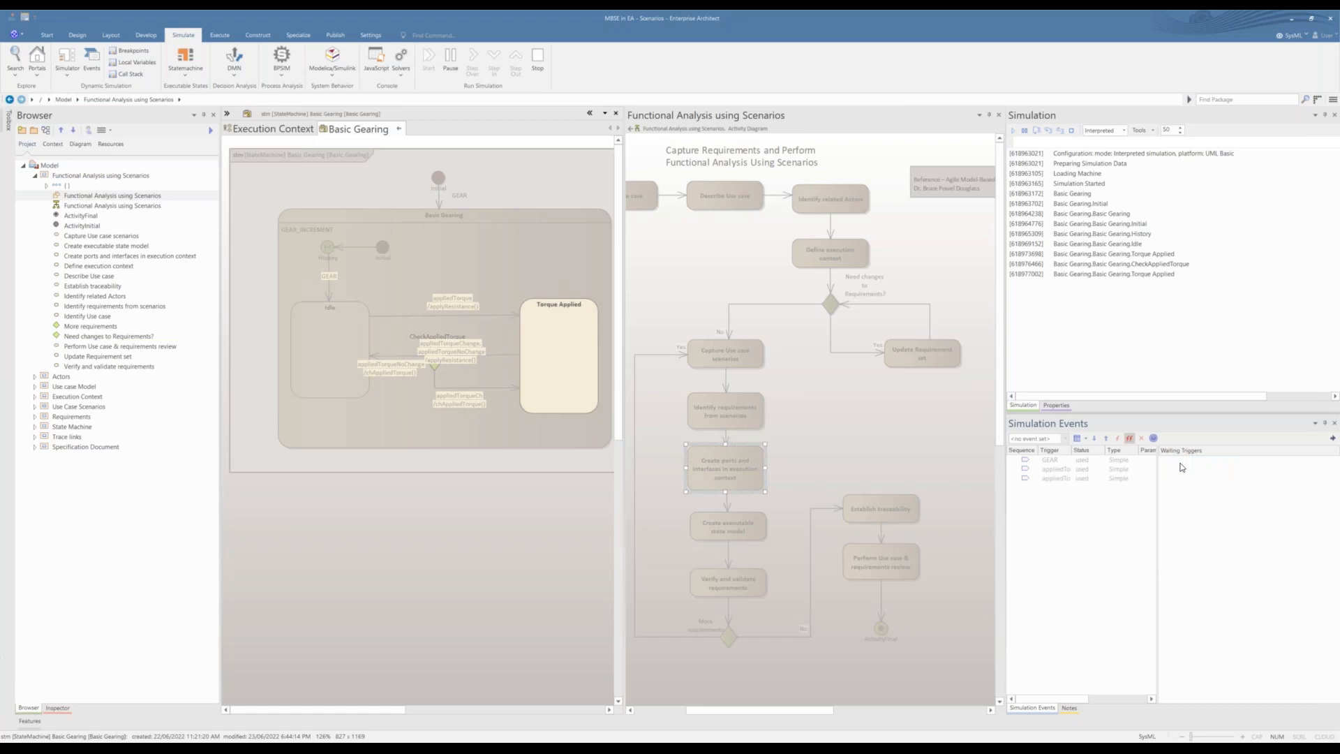
{"action": "double_click", "coordinate": [1181, 471]}
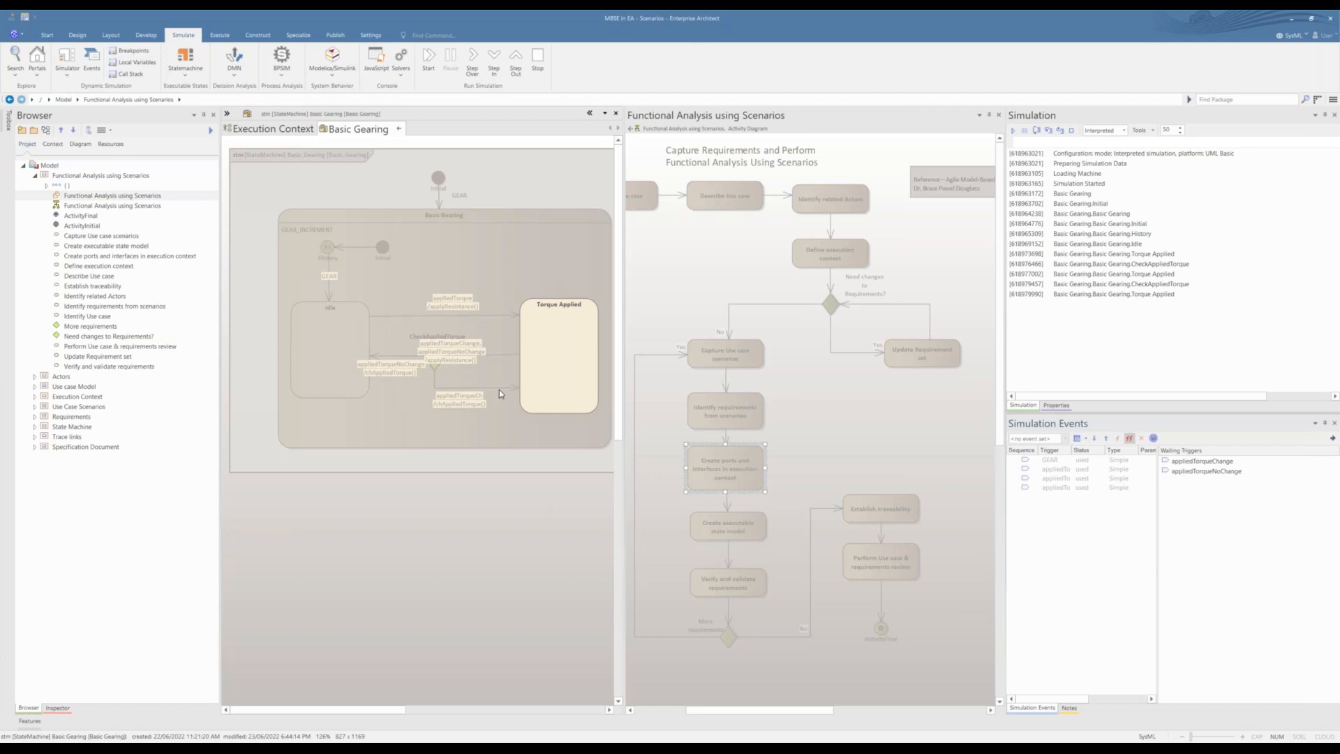
Step: Stop the Basic Gearing simulation, close its diagram, and move on to the Verify and validate requirements activity in the process flow
{"action": "left_click", "coordinate": [1072, 130]}
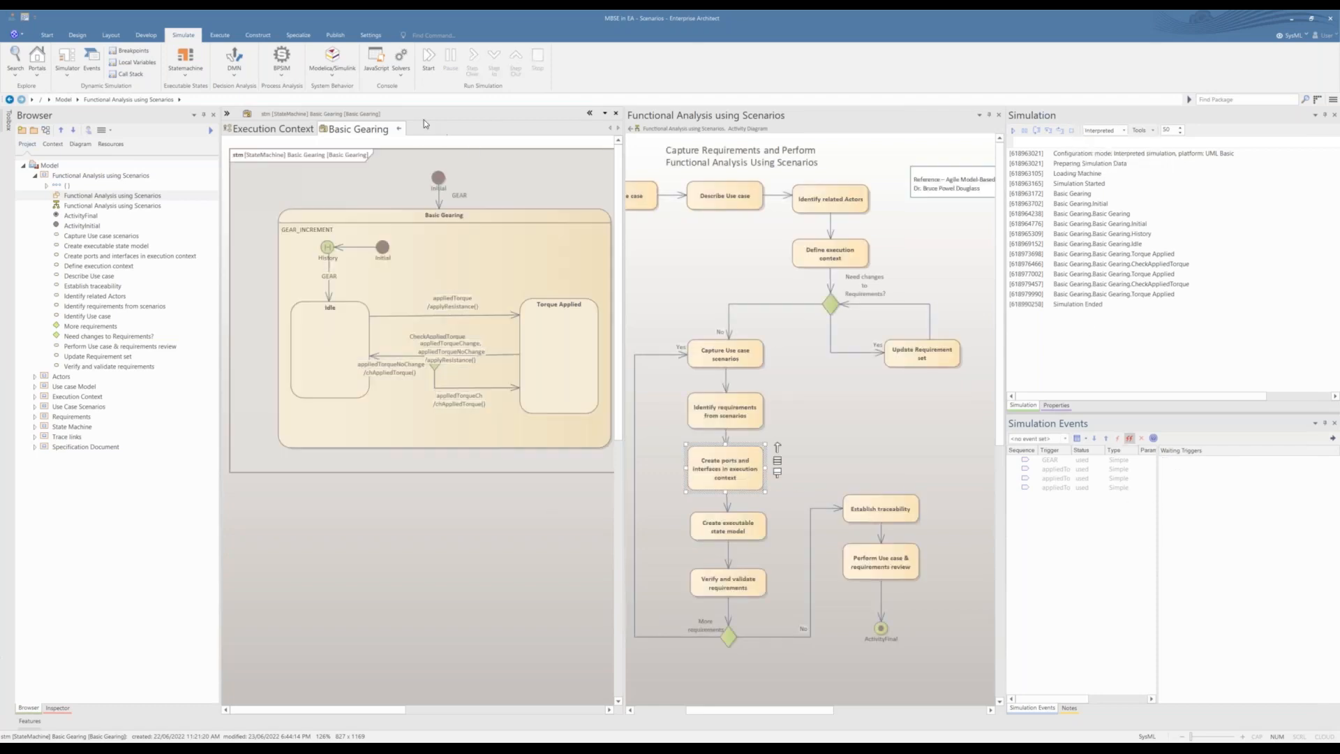
{"action": "left_click", "coordinate": [400, 130]}
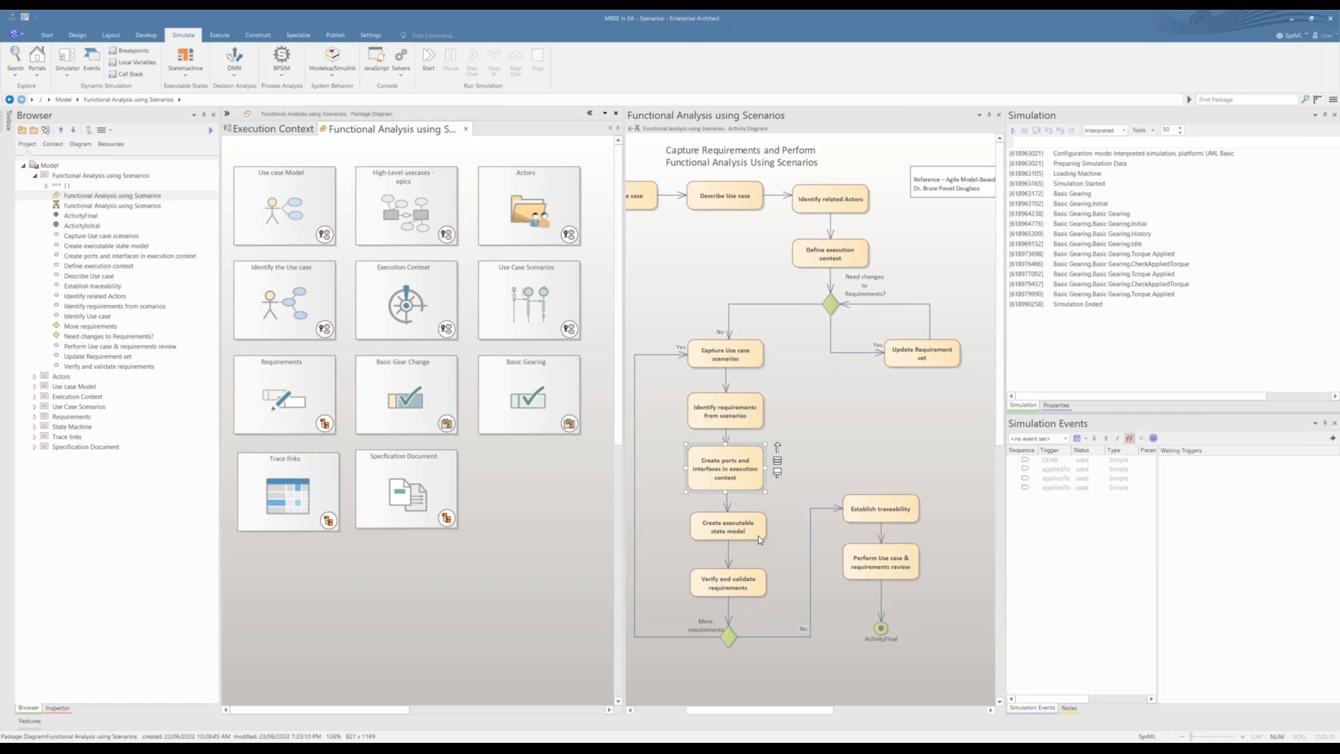
{"action": "left_click", "coordinate": [758, 535]}
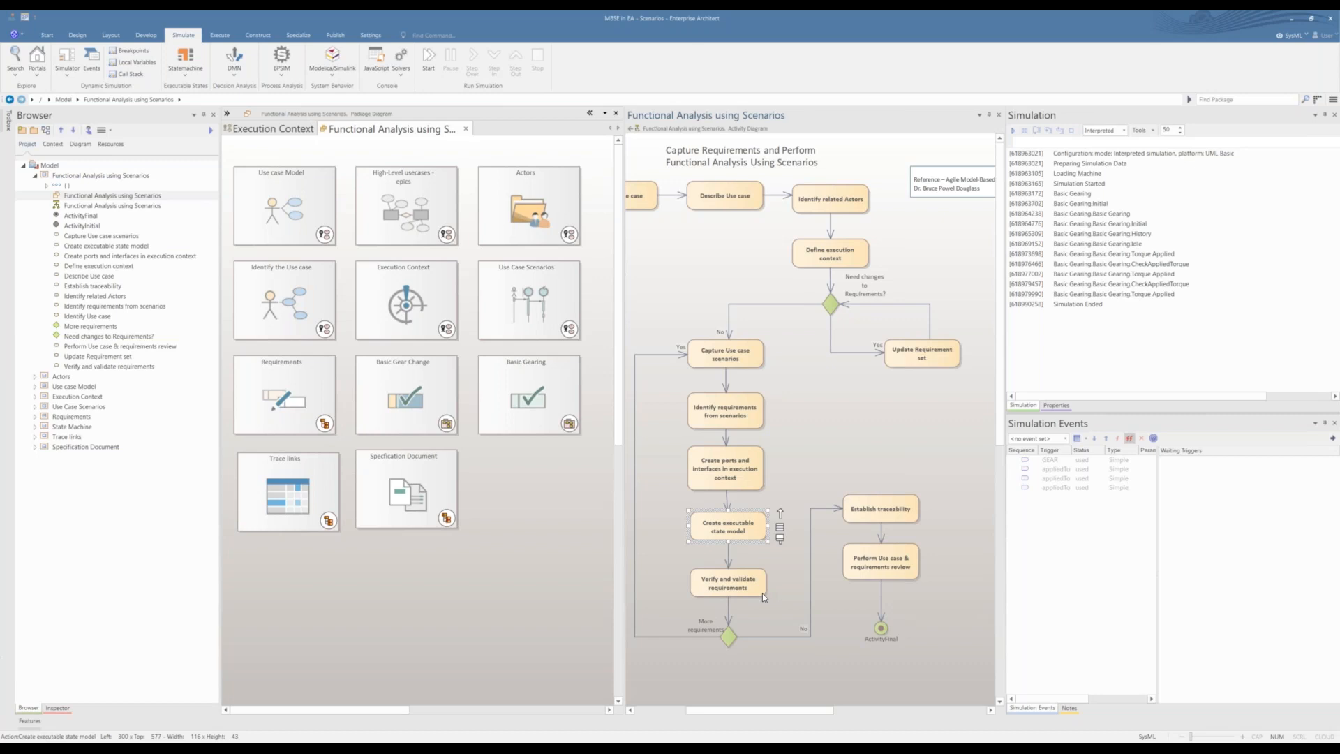
{"action": "left_click", "coordinate": [721, 590]}
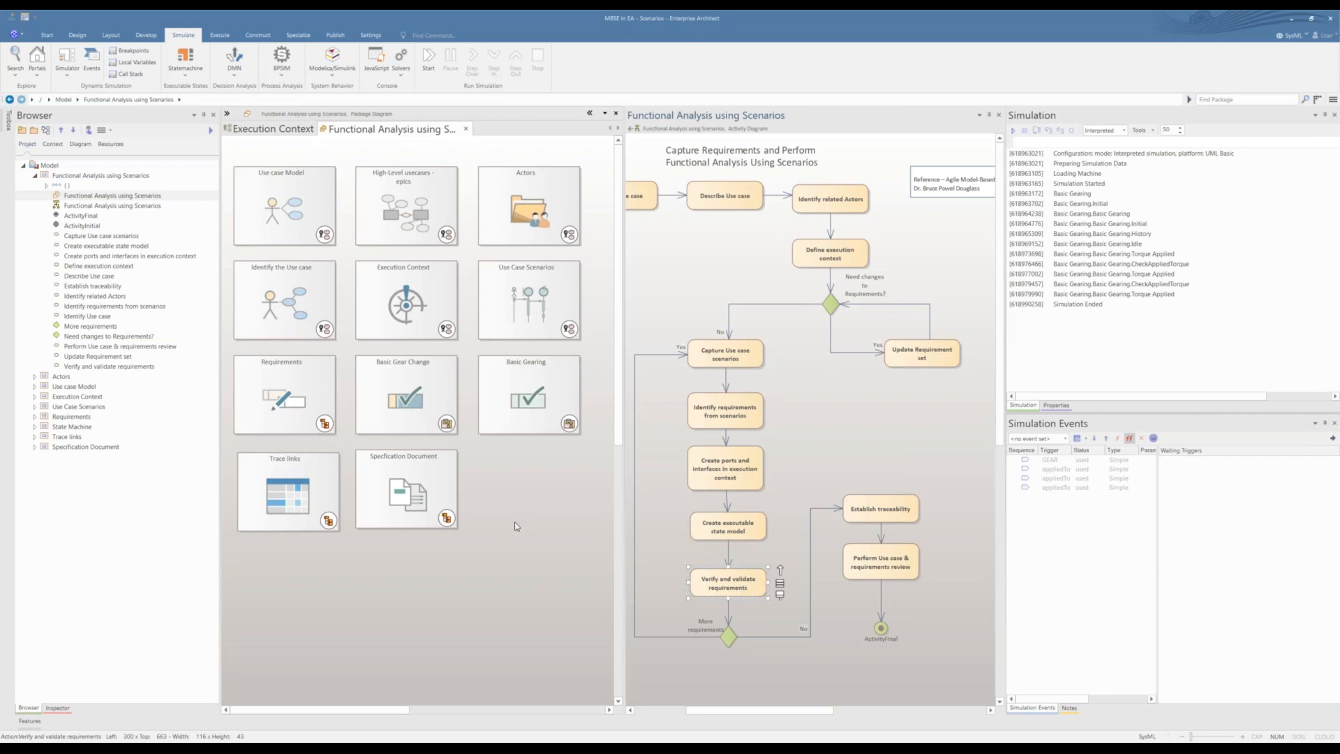
Step: Expand the Requirements, State Machine and Trace links packages in the Browser and open the Missed Requirements diagram
{"action": "left_click", "coordinate": [35, 416]}
{"action": "left_click", "coordinate": [34, 476]}
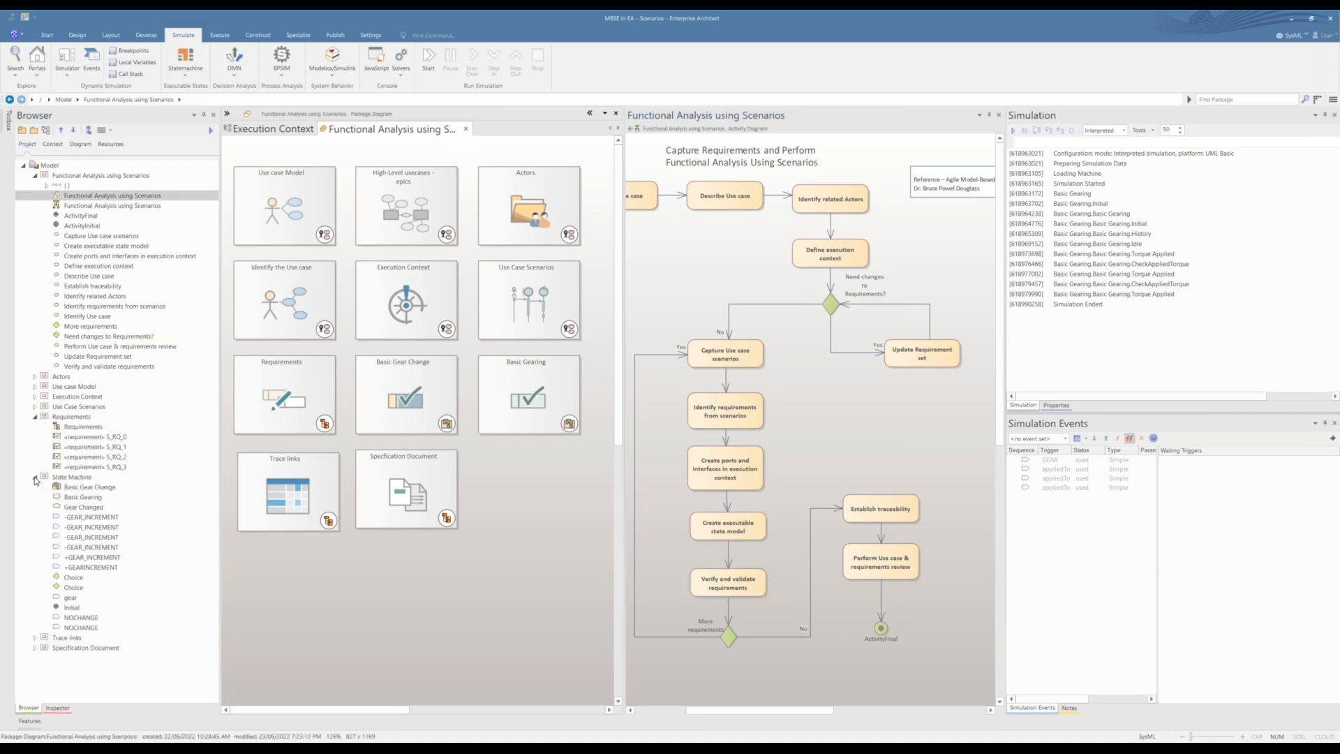
{"action": "left_click", "coordinate": [61, 426]}
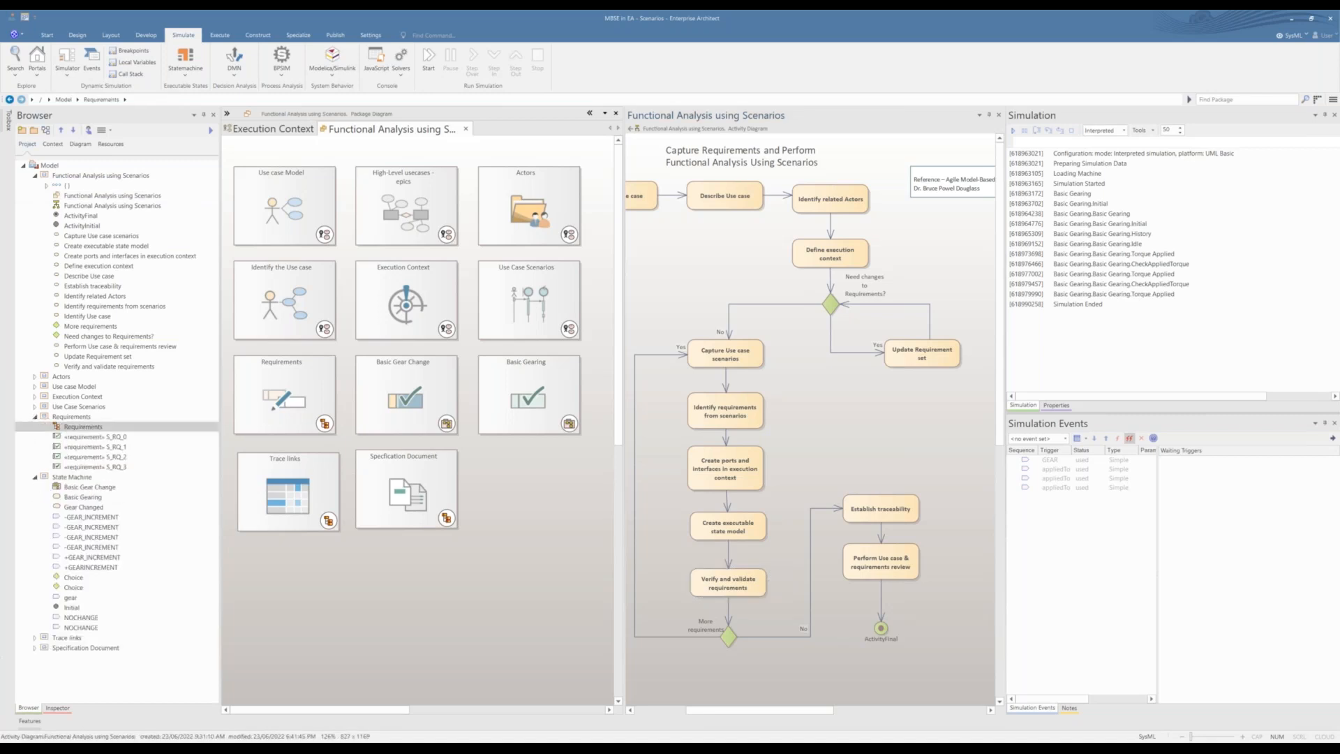
{"action": "left_click", "coordinate": [35, 637]}
{"action": "left_click", "coordinate": [78, 658]}
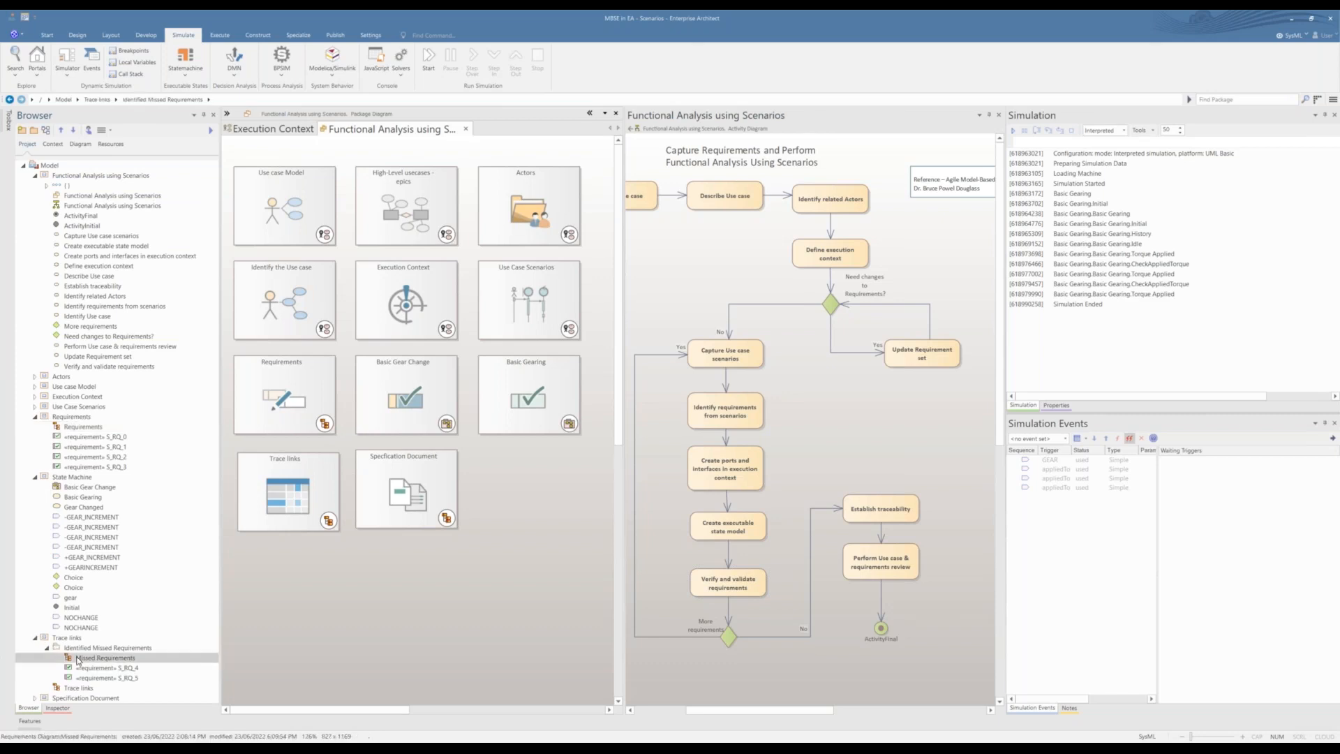
{"action": "double_click", "coordinate": [79, 658]}
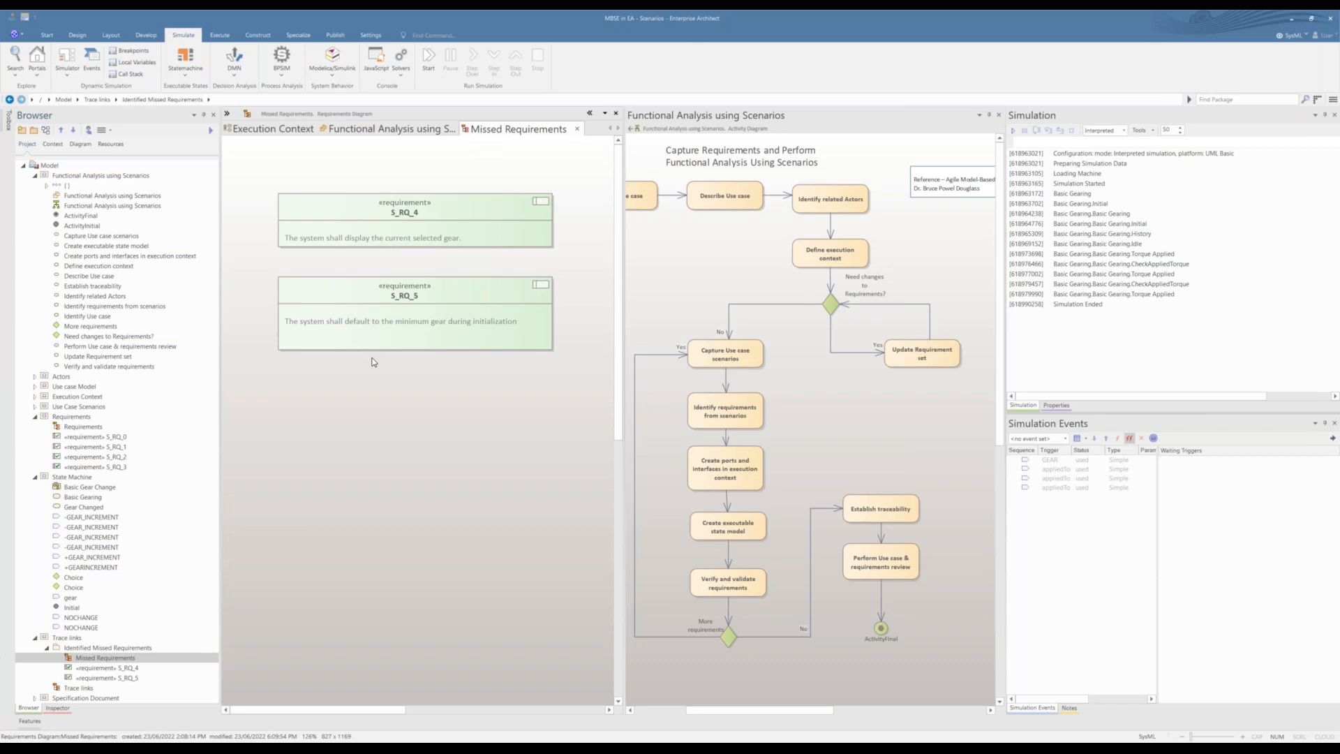
Step: Move requirements S_RQ_4 and S_RQ_5 from the Identified Missed Requirements folder into the Requirements package
{"action": "left_click", "coordinate": [119, 650]}
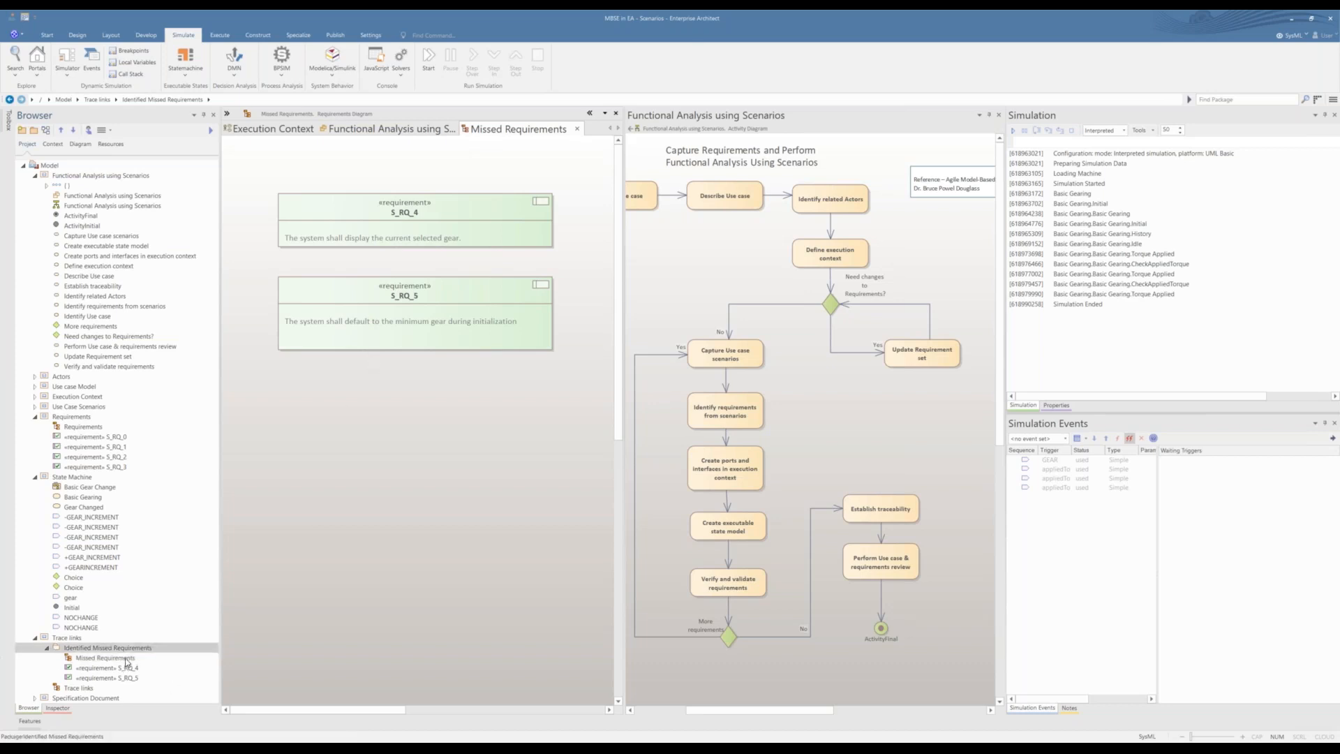
{"action": "left_click", "coordinate": [128, 667]}
{"action": "left_click", "coordinate": [129, 677], "text": "ctrl"}
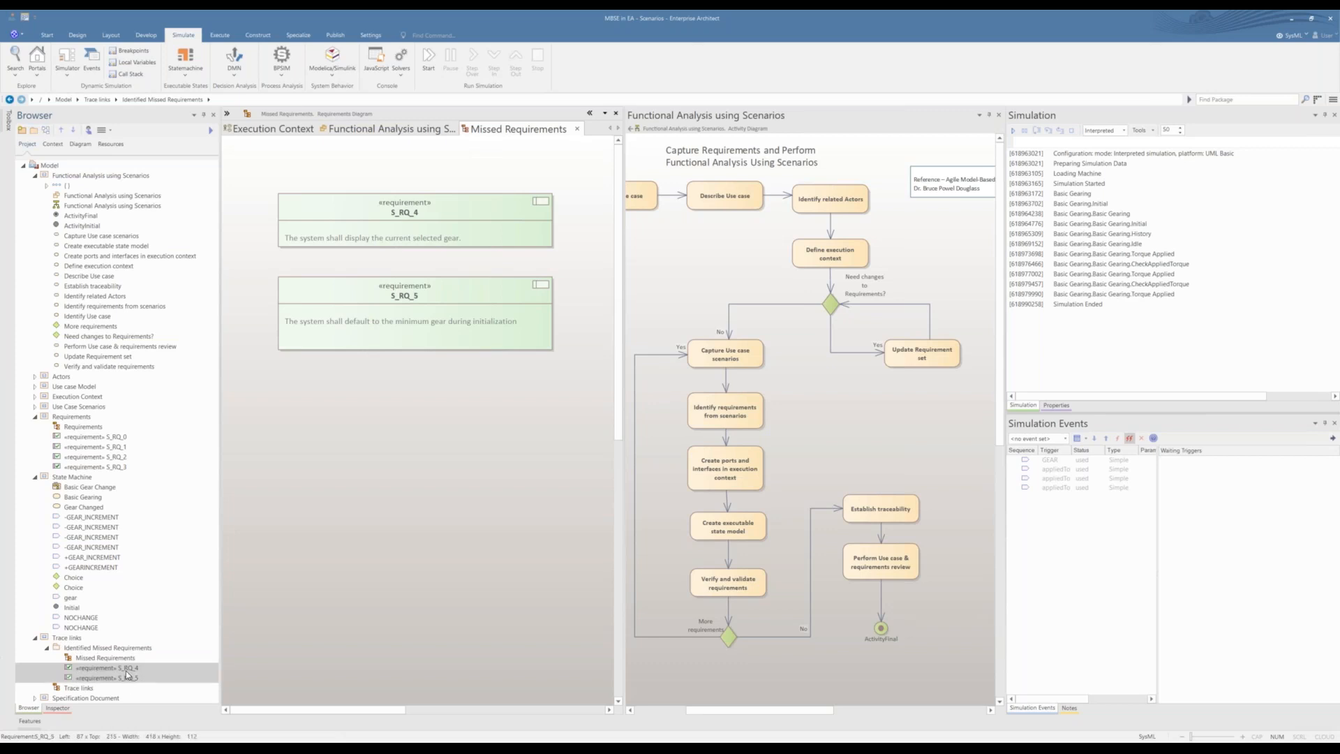
{"action": "left_click_drag", "start_coordinate": [109, 543], "coordinate": [106, 418]}
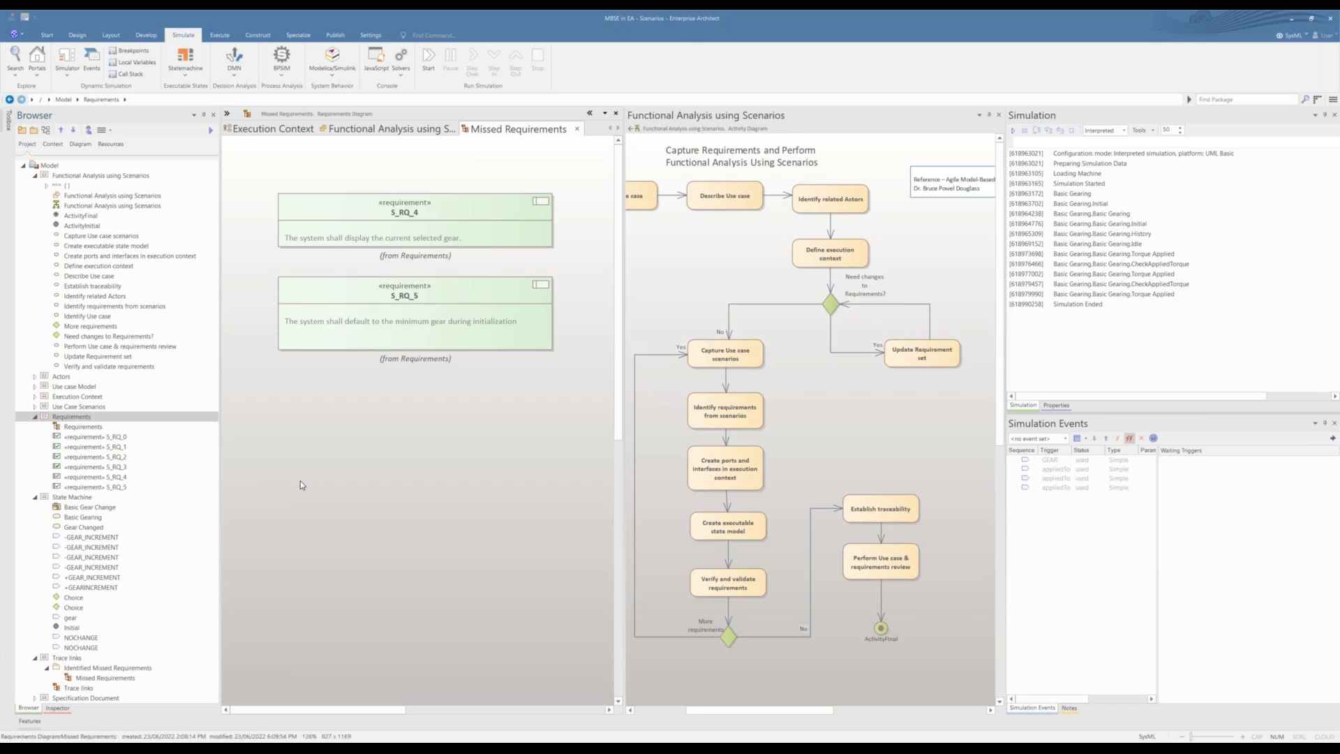
Step: Collapse the Identified Missed Requirements folder in the Browser and close the Missed Requirements diagram
{"action": "left_click", "coordinate": [46, 668]}
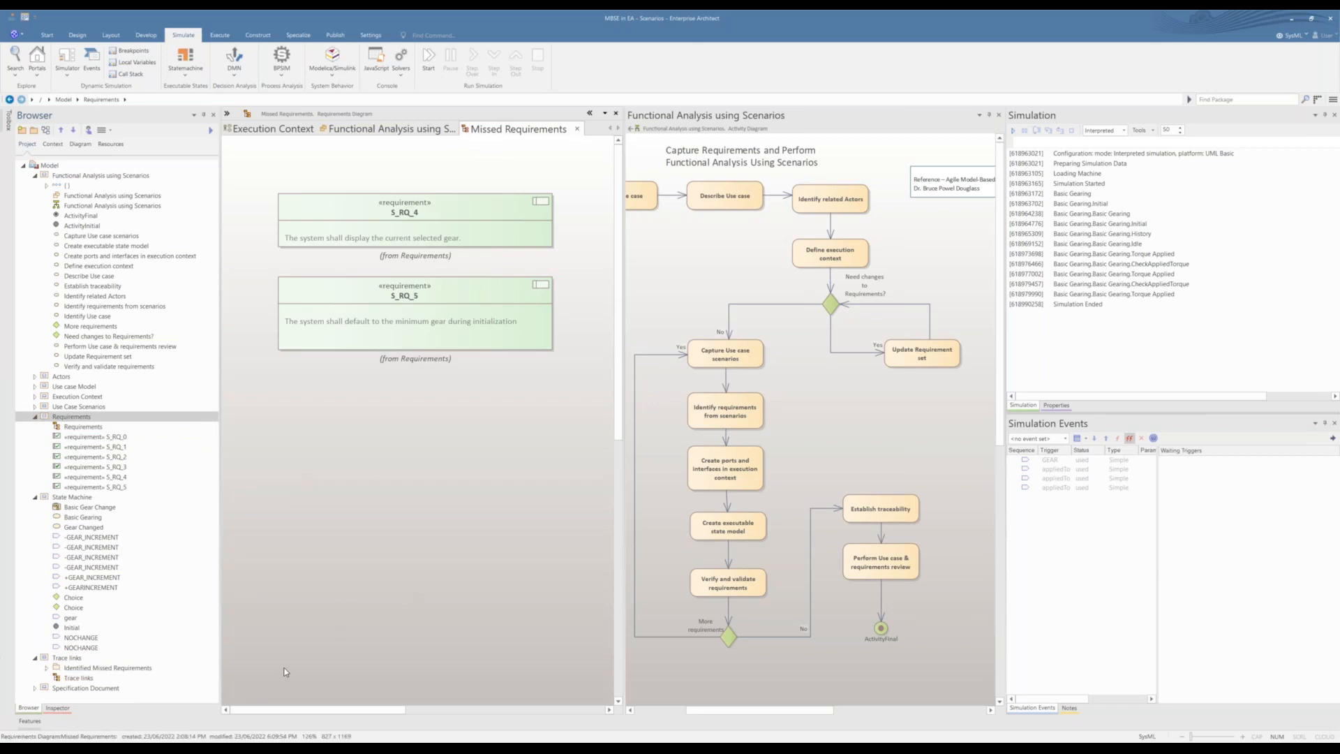
{"action": "scroll", "coordinate": [294, 630], "scroll_direction": "down", "scroll_amount": 3}
{"action": "scroll", "coordinate": [294, 625], "scroll_direction": "up", "scroll_amount": 3}
{"action": "left_click_drag", "start_coordinate": [820, 716], "coordinate": [711, 706]}
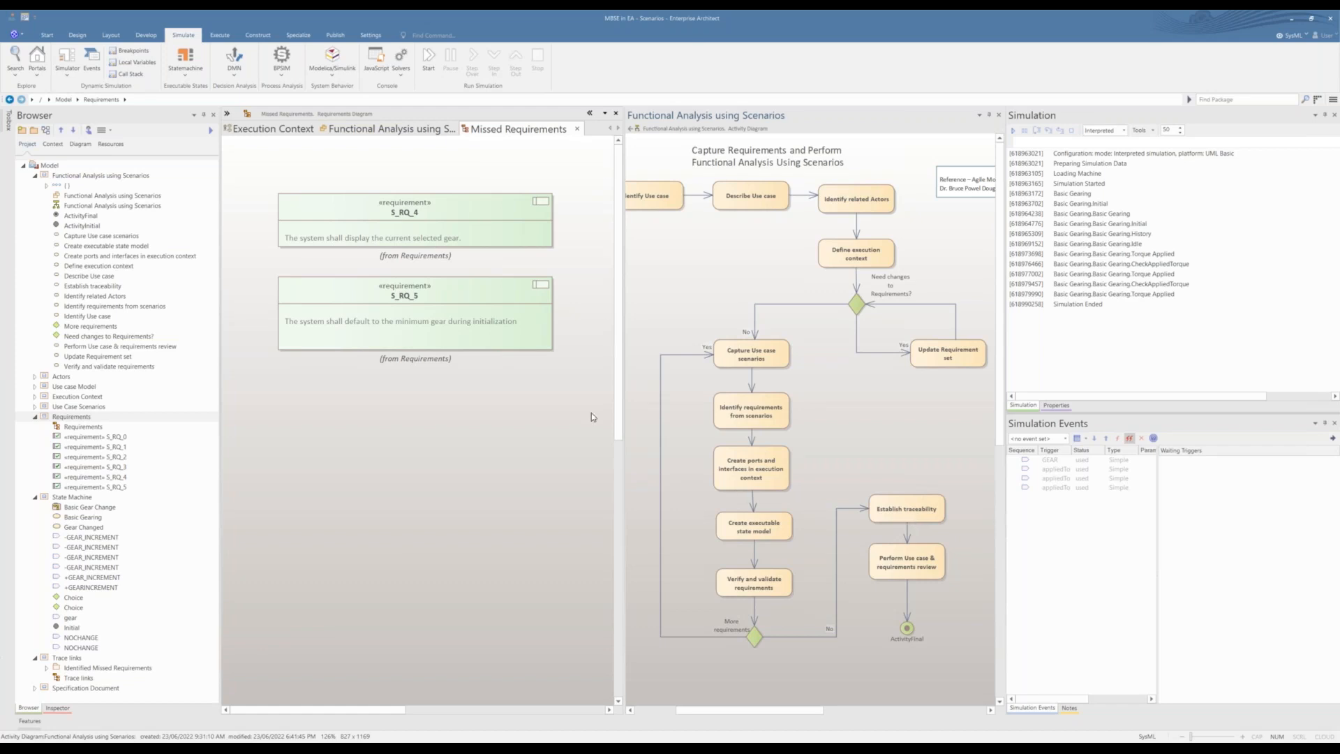
{"action": "left_click", "coordinate": [576, 128]}
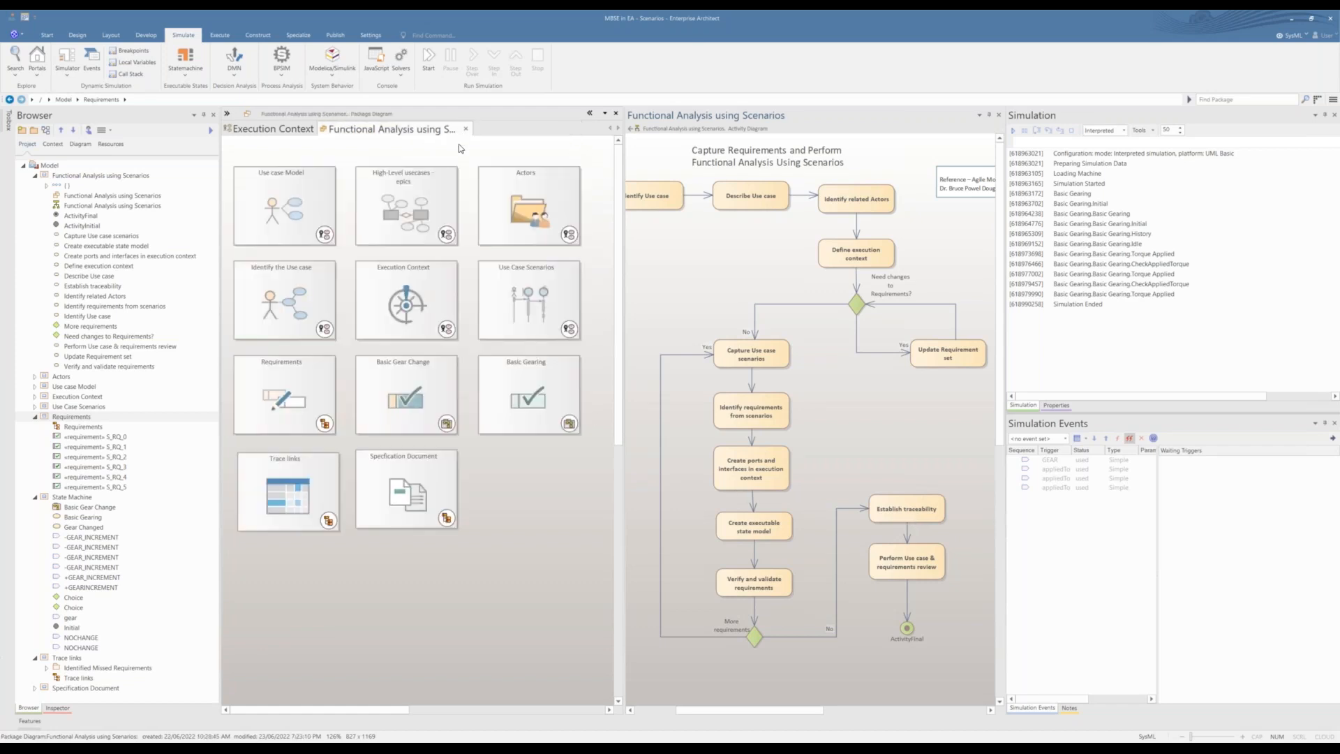
Step: Open the Trace links diagram, widen its pane, and inspect the trace links from the Emulate Basic Gearing use case to its requirements
{"action": "double_click", "coordinate": [275, 497]}
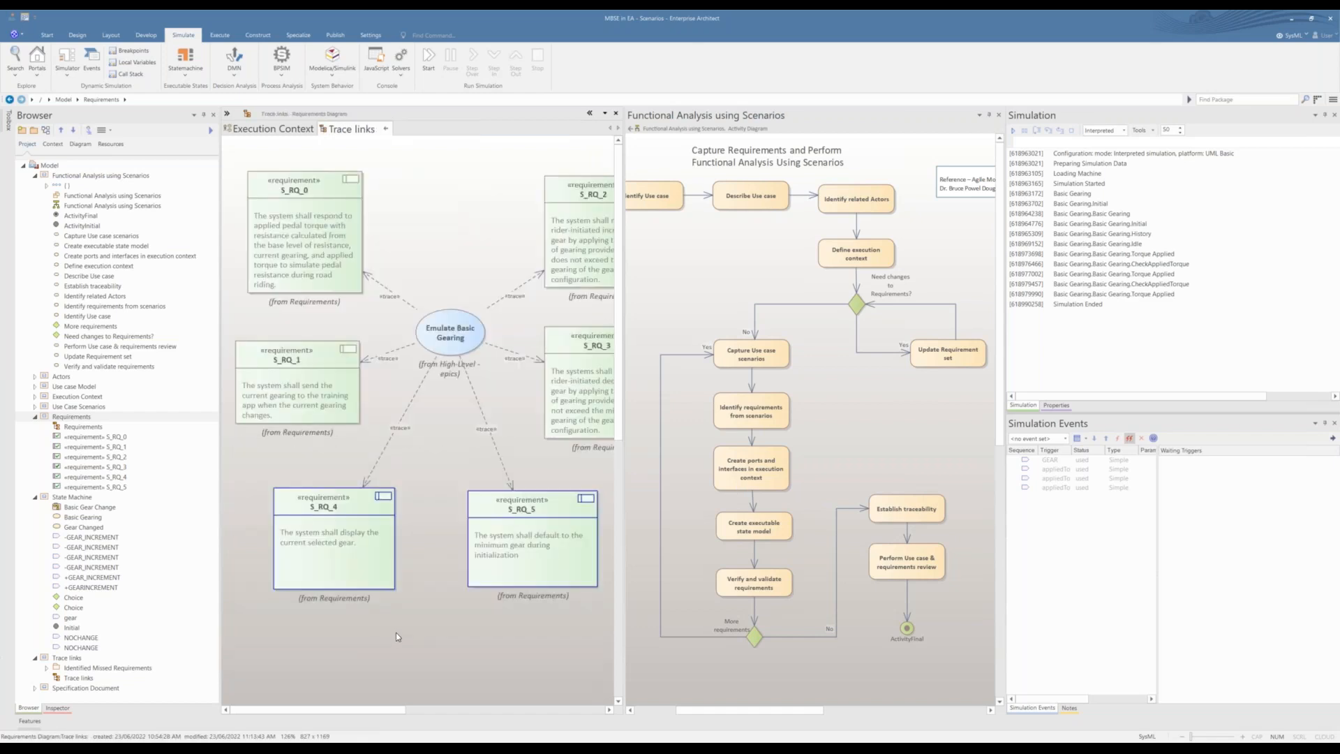
{"action": "left_click_drag", "start_coordinate": [624, 477], "coordinate": [701, 488]}
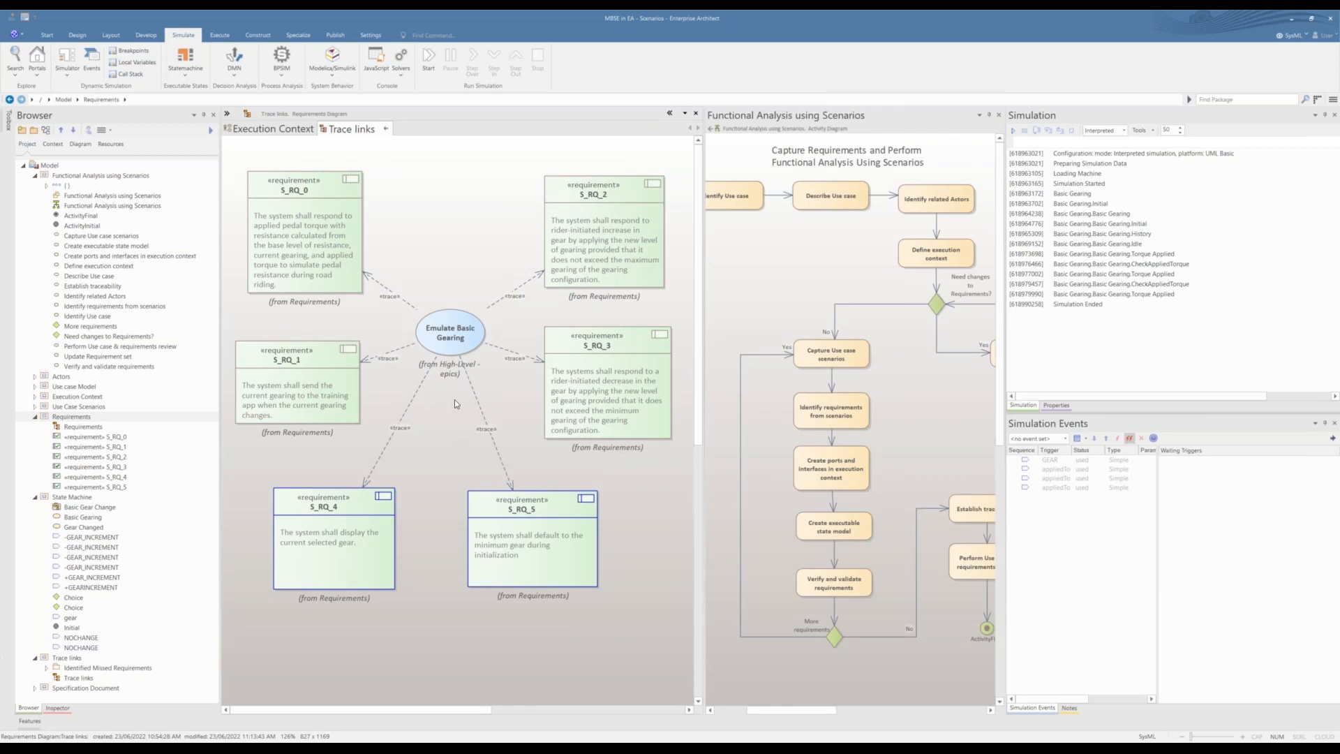
{"action": "left_click", "coordinate": [465, 349]}
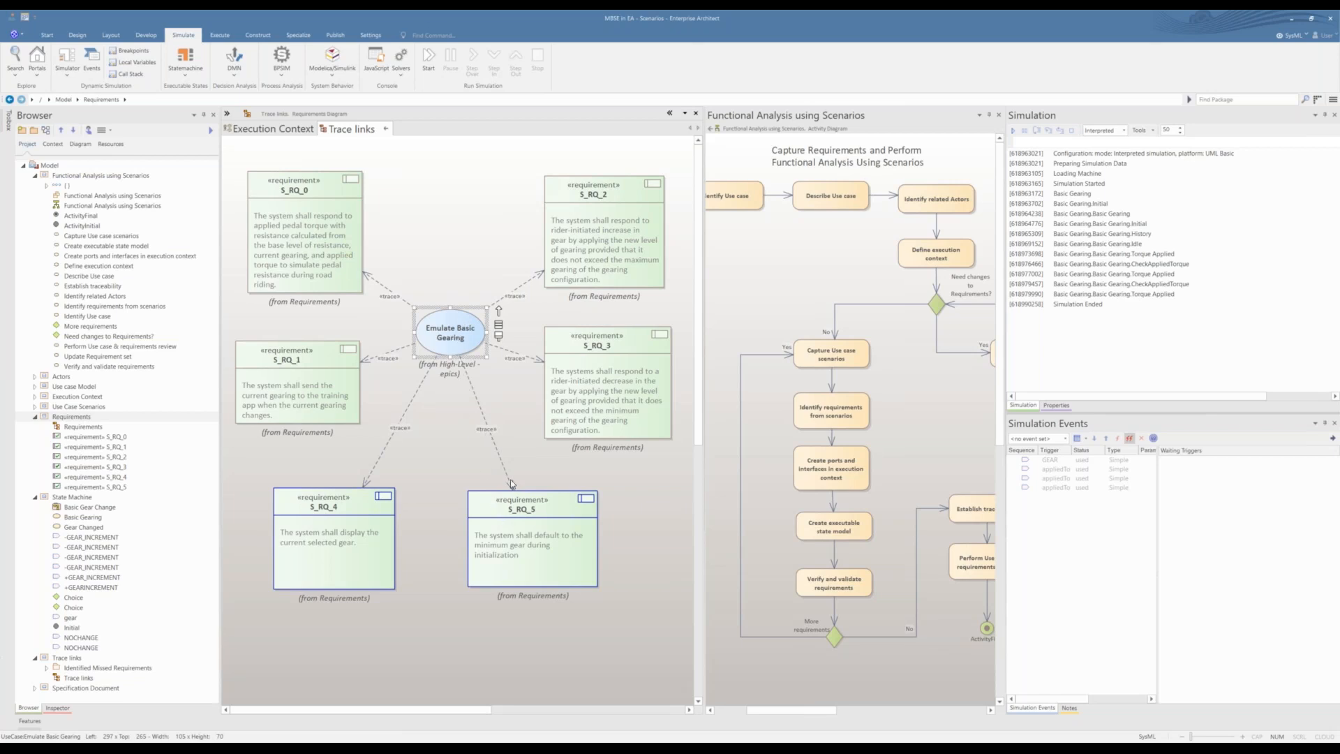
{"action": "left_click", "coordinate": [421, 499]}
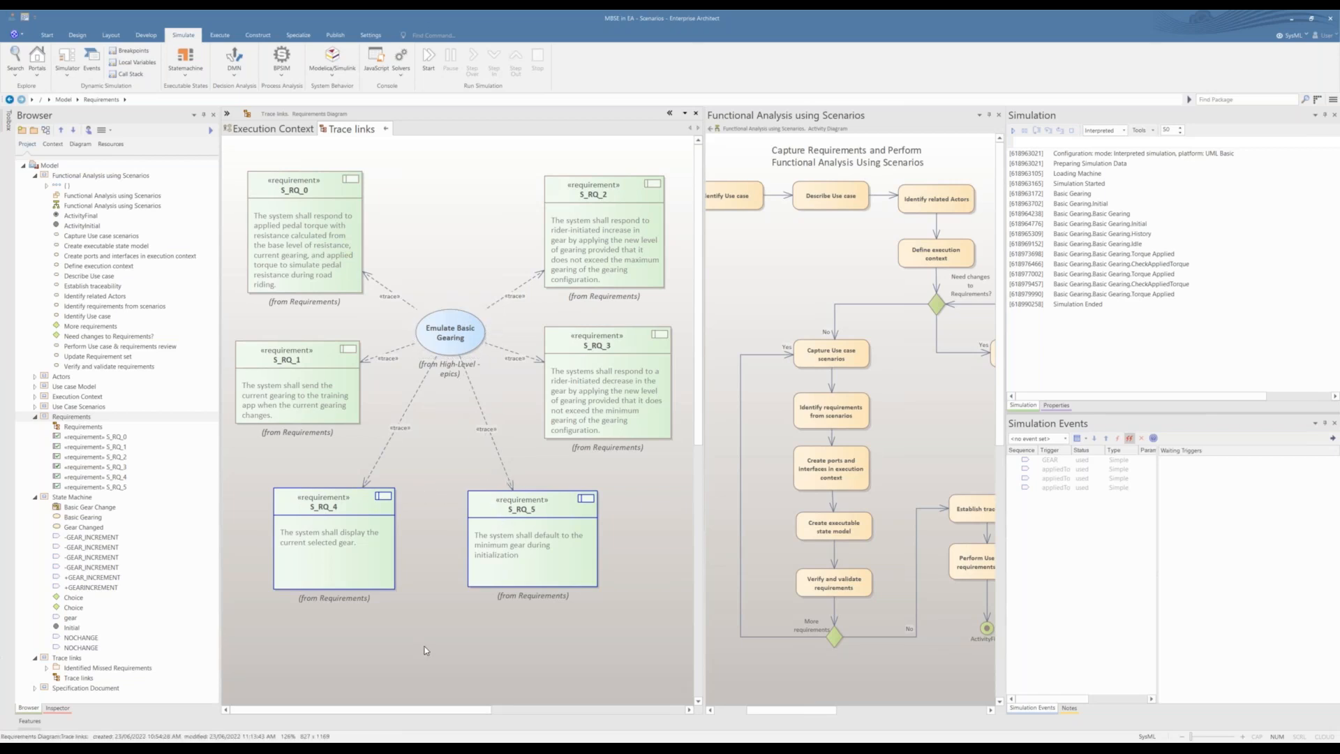
Step: View the Trace links diagram as a relation matrix with UseCase as source and Requirement as target, then return to the diagram
{"action": "right_click", "coordinate": [426, 642]}
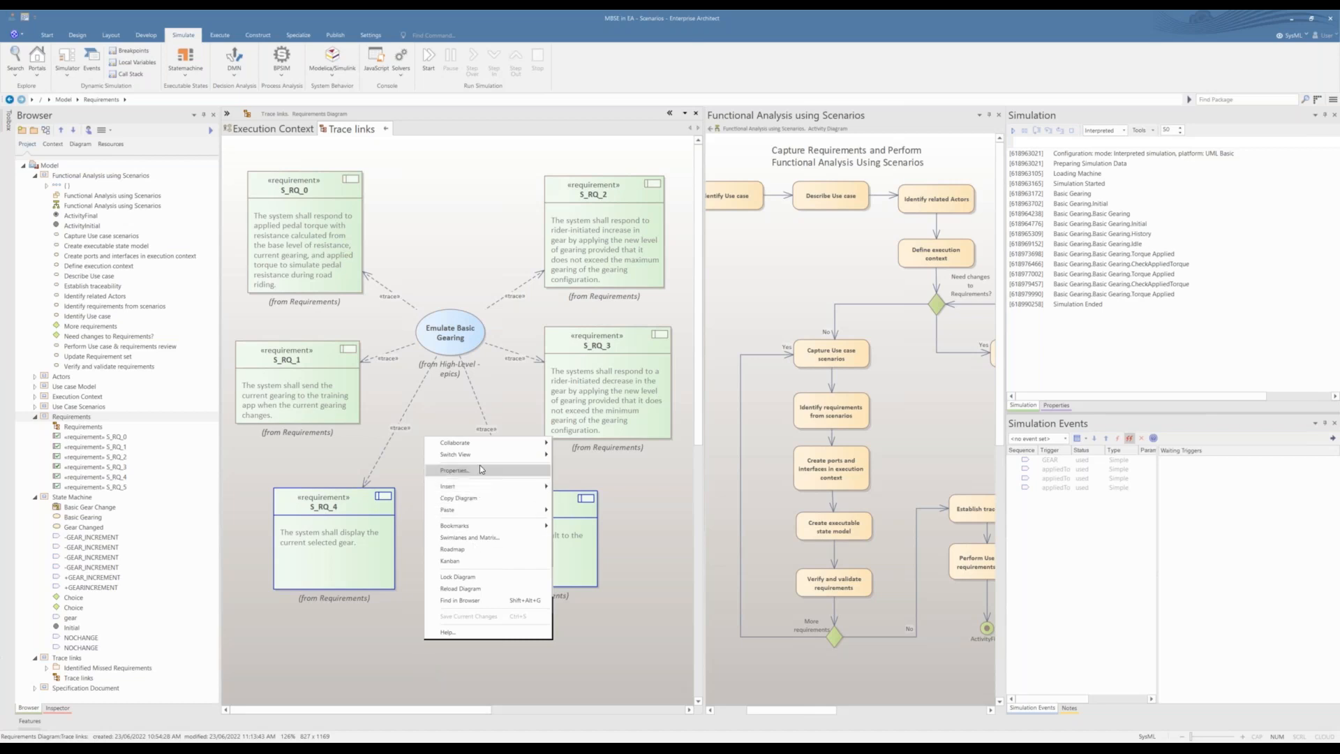
{"action": "mouse_move", "coordinate": [483, 455]}
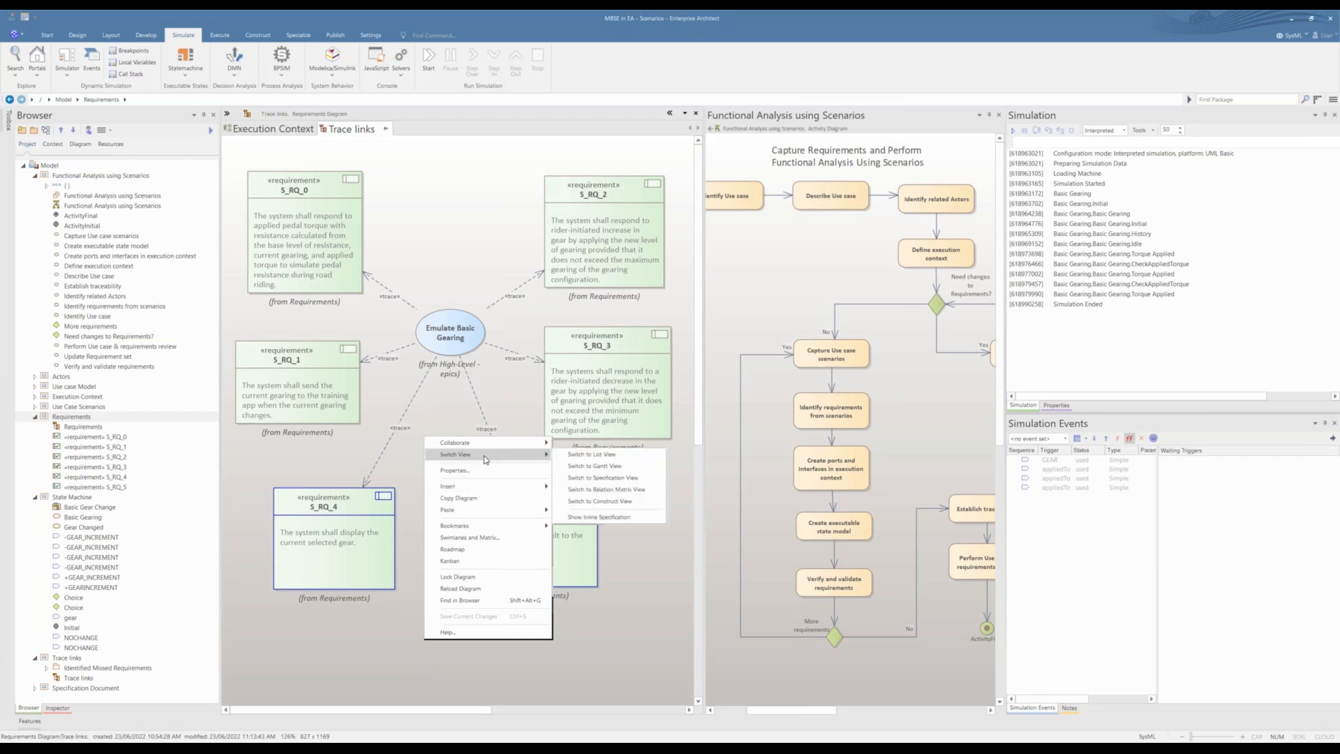
{"action": "left_click", "coordinate": [572, 490]}
{"action": "left_click", "coordinate": [469, 147]}
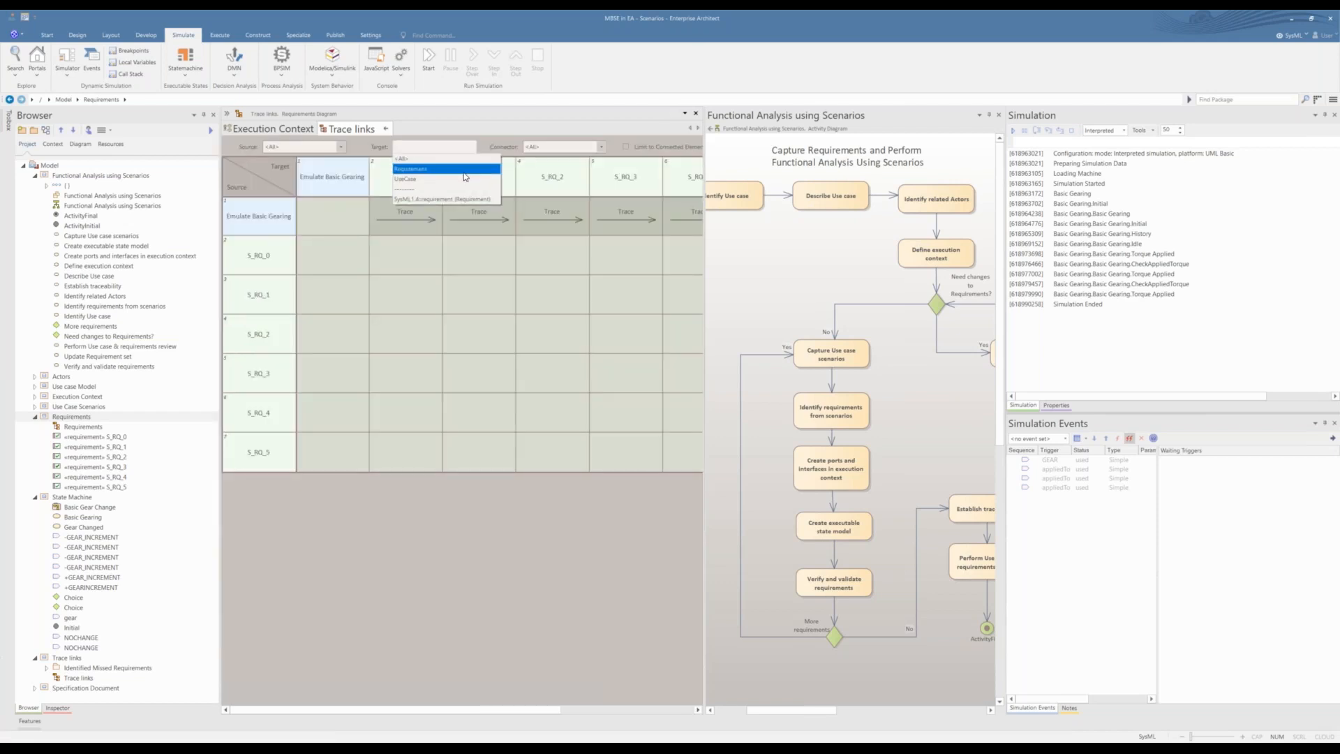
{"action": "left_click", "coordinate": [464, 171]}
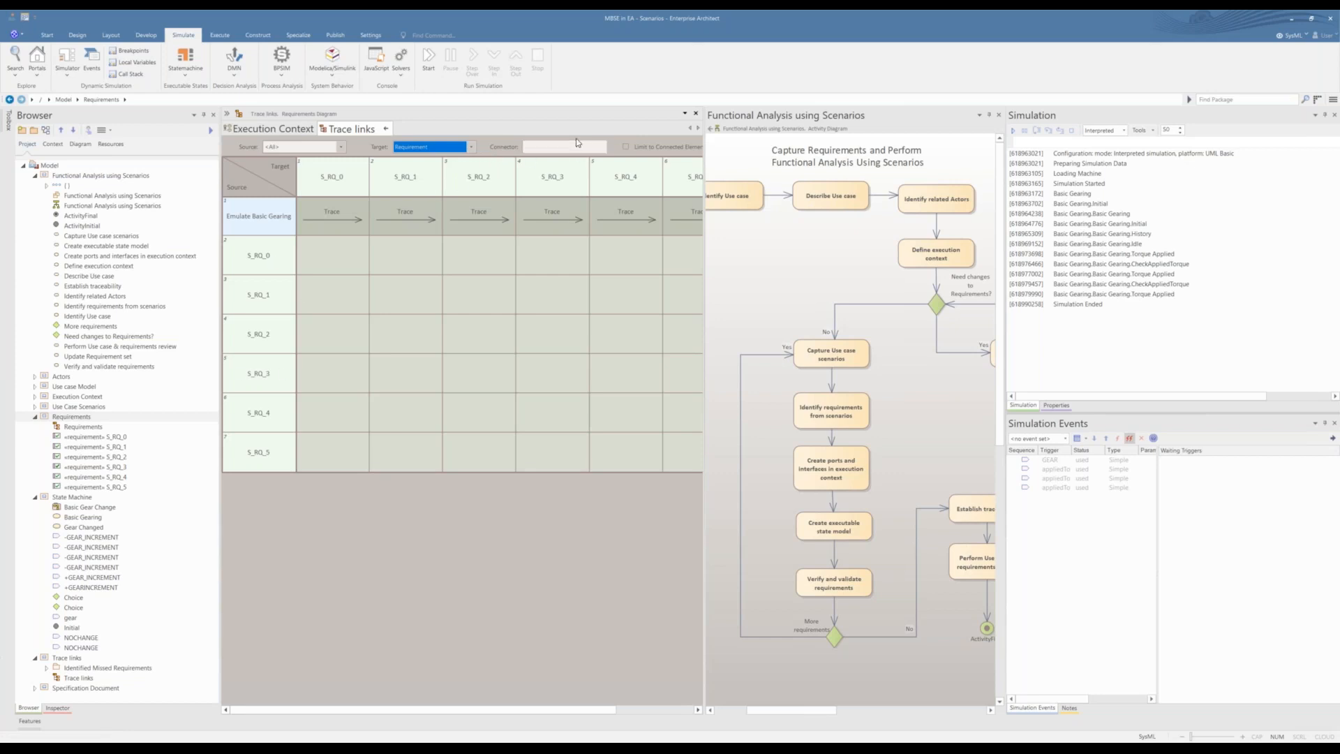
{"action": "left_click", "coordinate": [339, 147]}
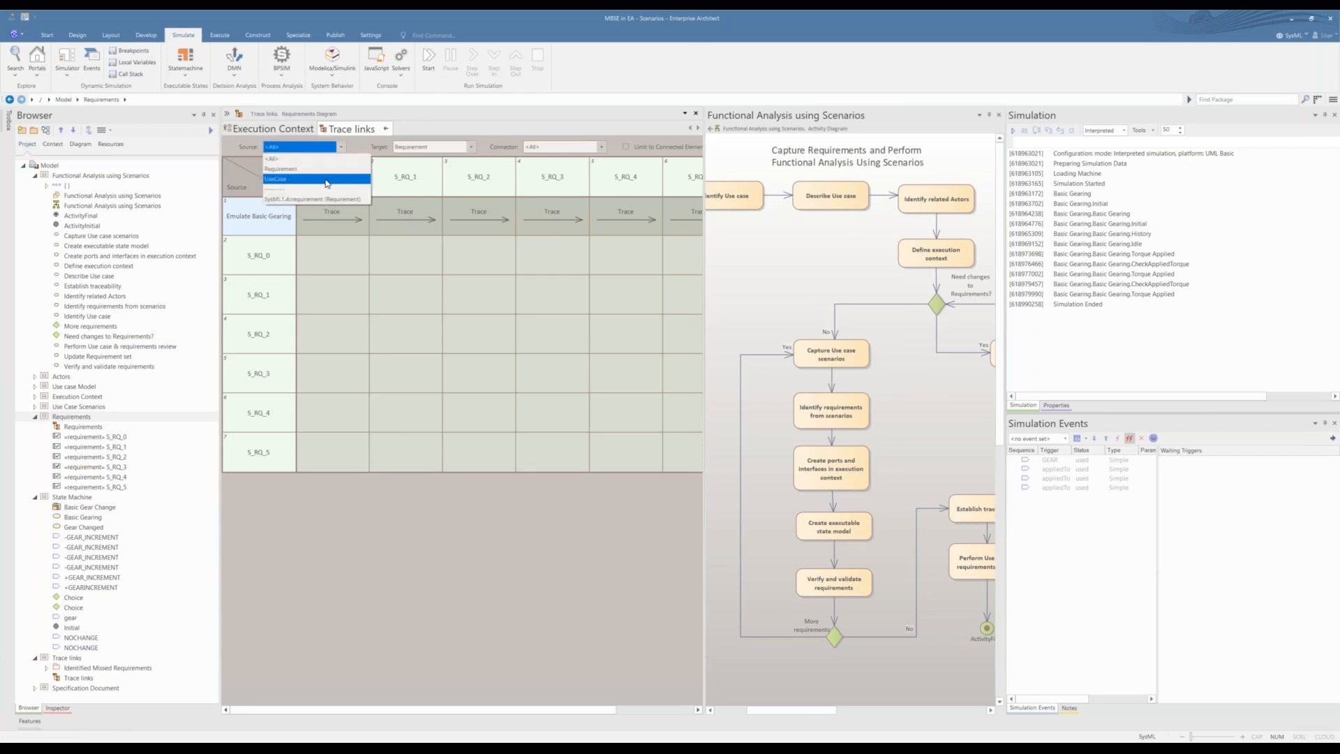
{"action": "left_click", "coordinate": [293, 179]}
{"action": "mouse_move", "coordinate": [349, 710]}
{"action": "left_mouse_down"}
{"action": "mouse_move", "coordinate": [399, 710]}
{"action": "mouse_move", "coordinate": [348, 706]}
{"action": "left_mouse_up"}
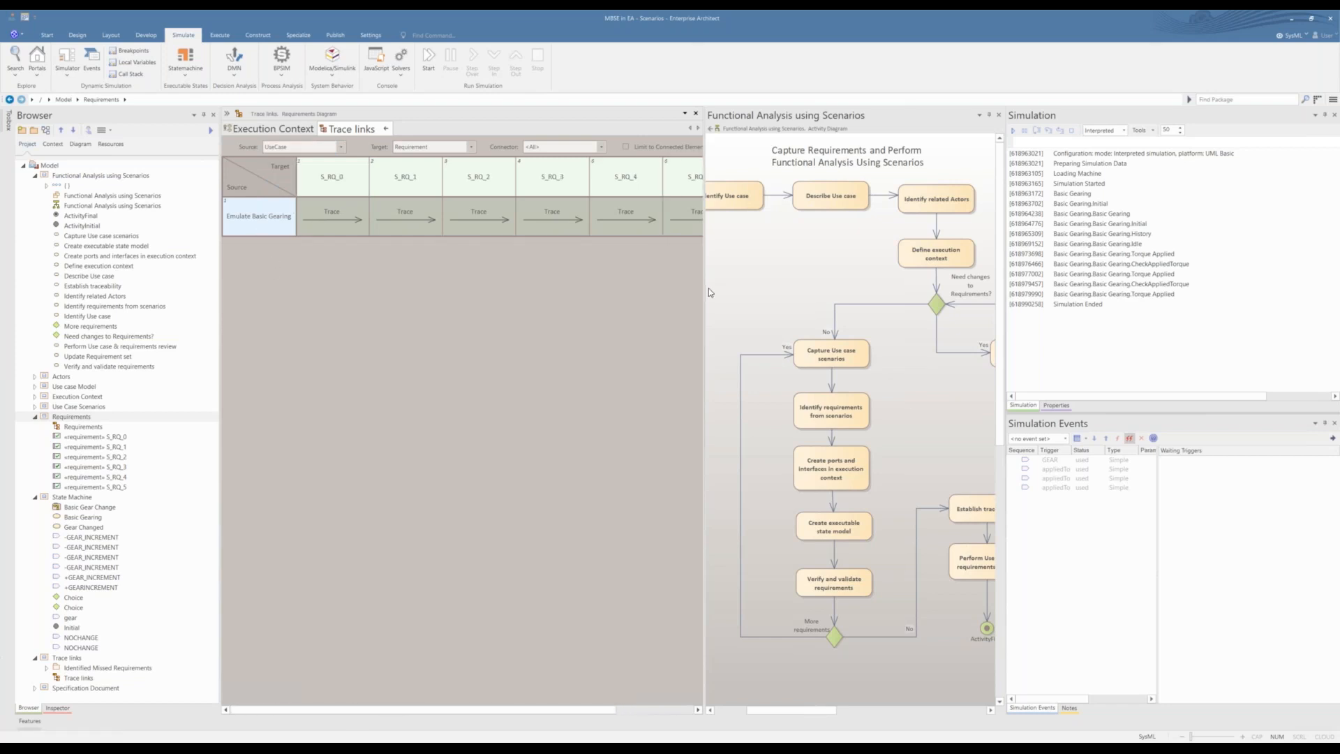
{"action": "left_click_drag", "start_coordinate": [709, 288], "coordinate": [790, 288]}
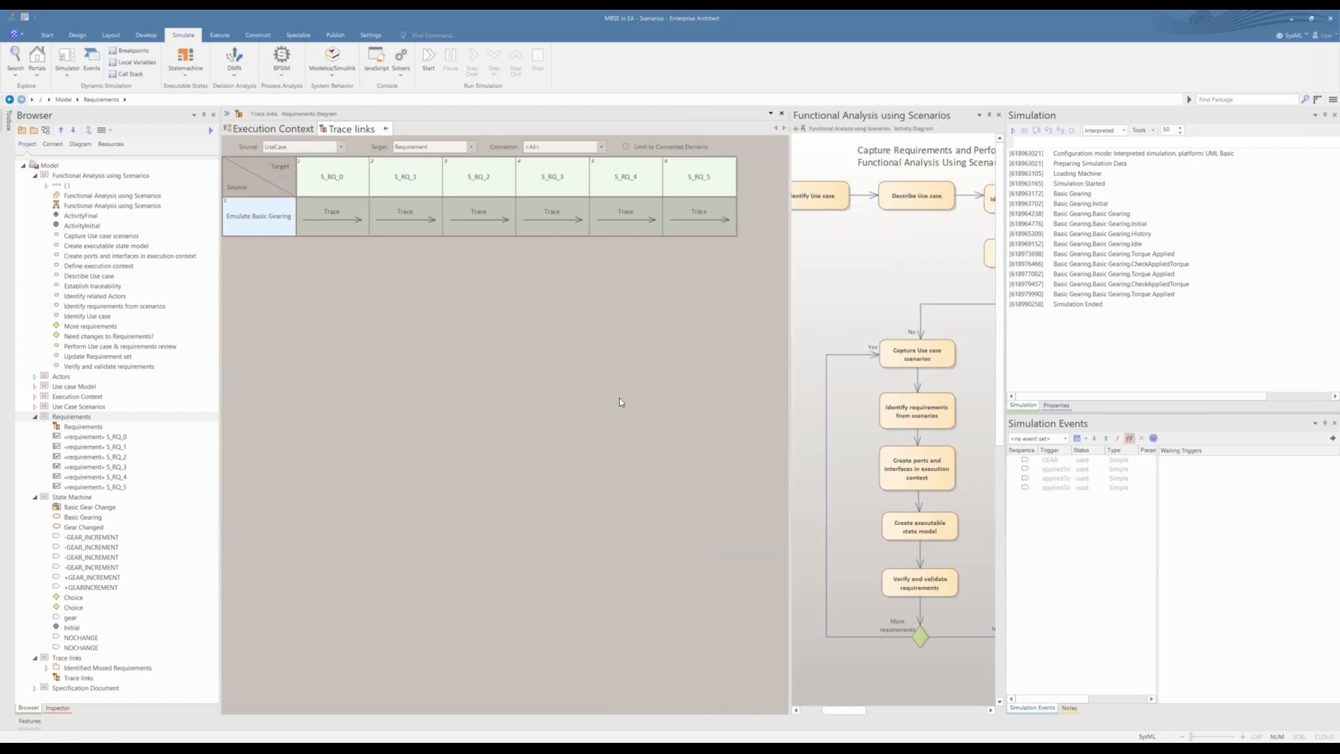
{"action": "left_click", "coordinate": [384, 130]}
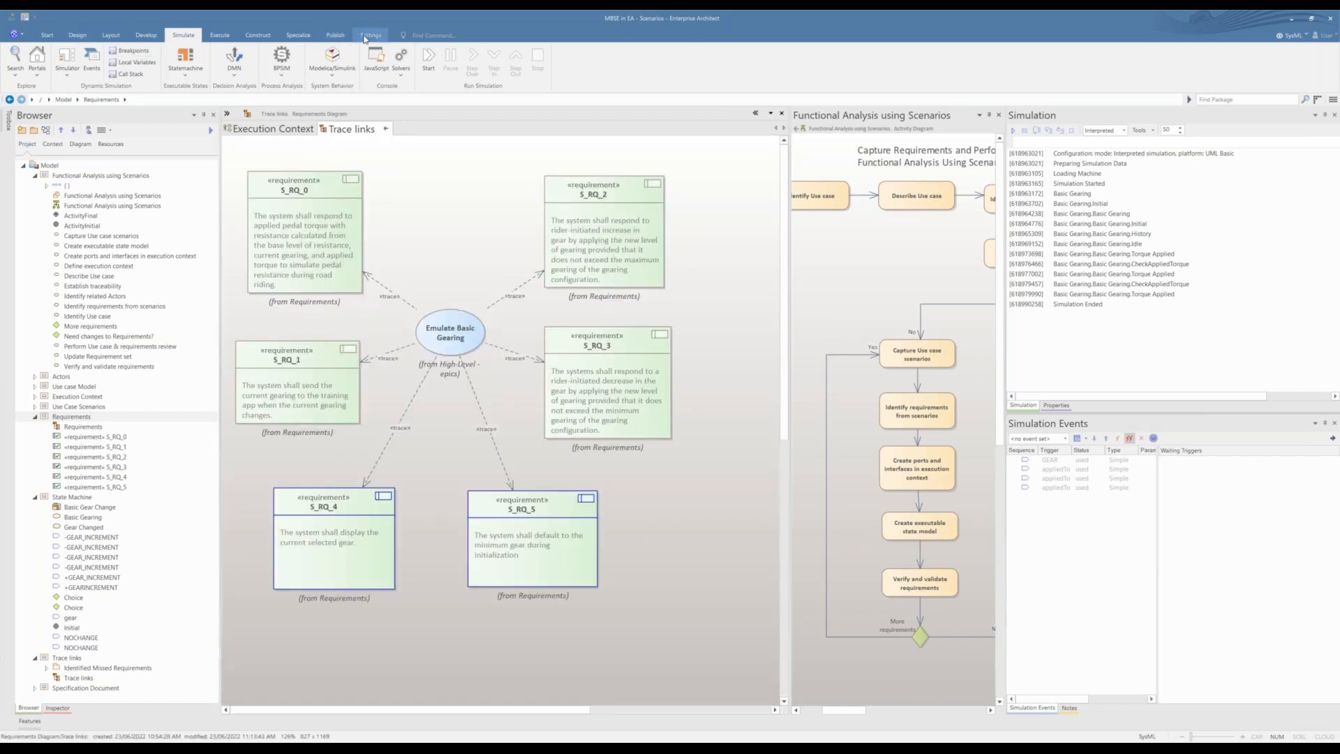
Step: Open the Relationship Matrix for packages
{"action": "left_click", "coordinate": [326, 37]}
{"action": "left_click", "coordinate": [306, 40]}
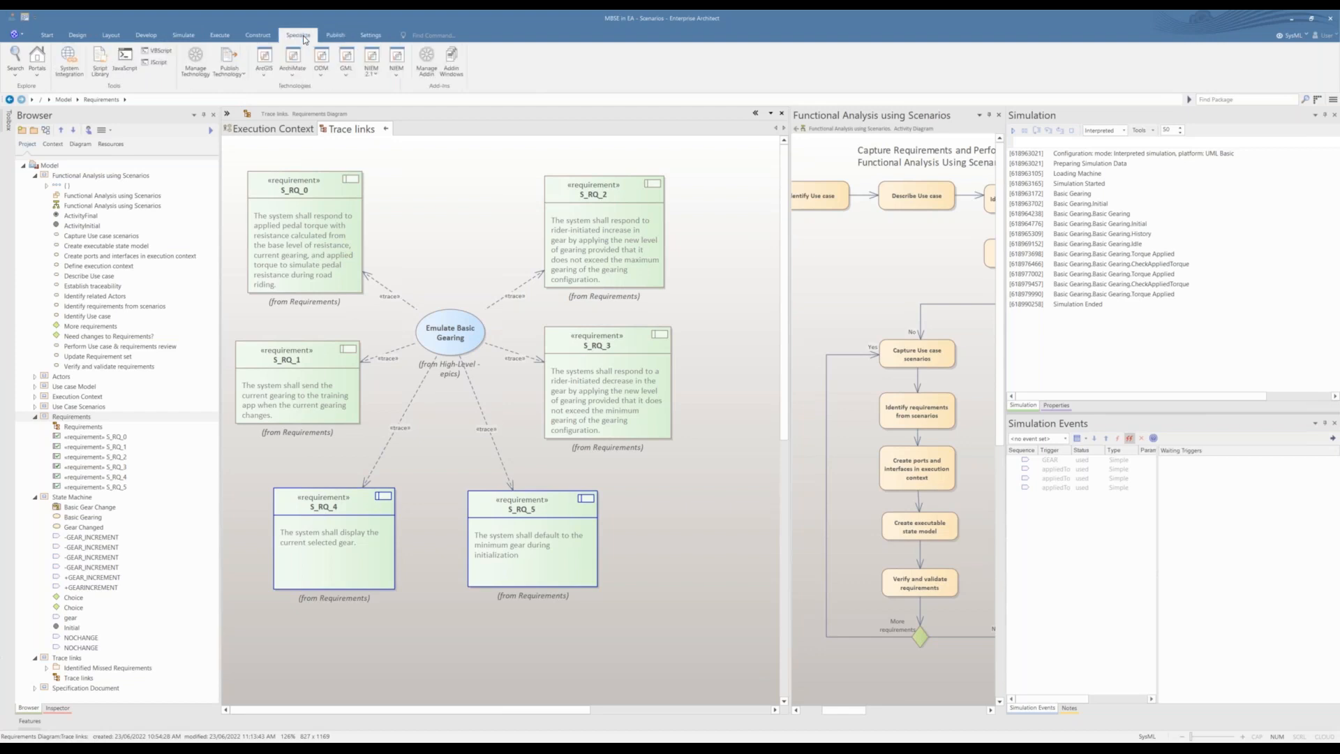
{"action": "left_click", "coordinate": [264, 38]}
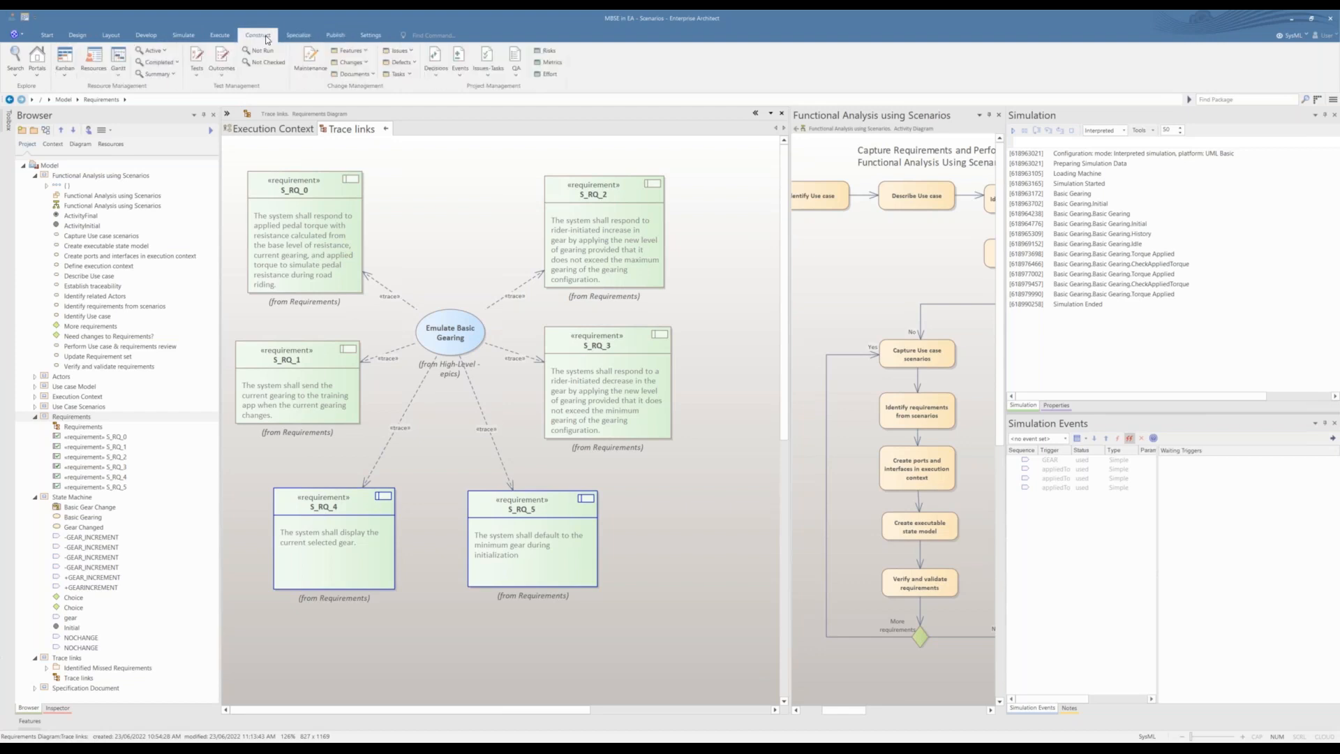
{"action": "left_click", "coordinate": [225, 38]}
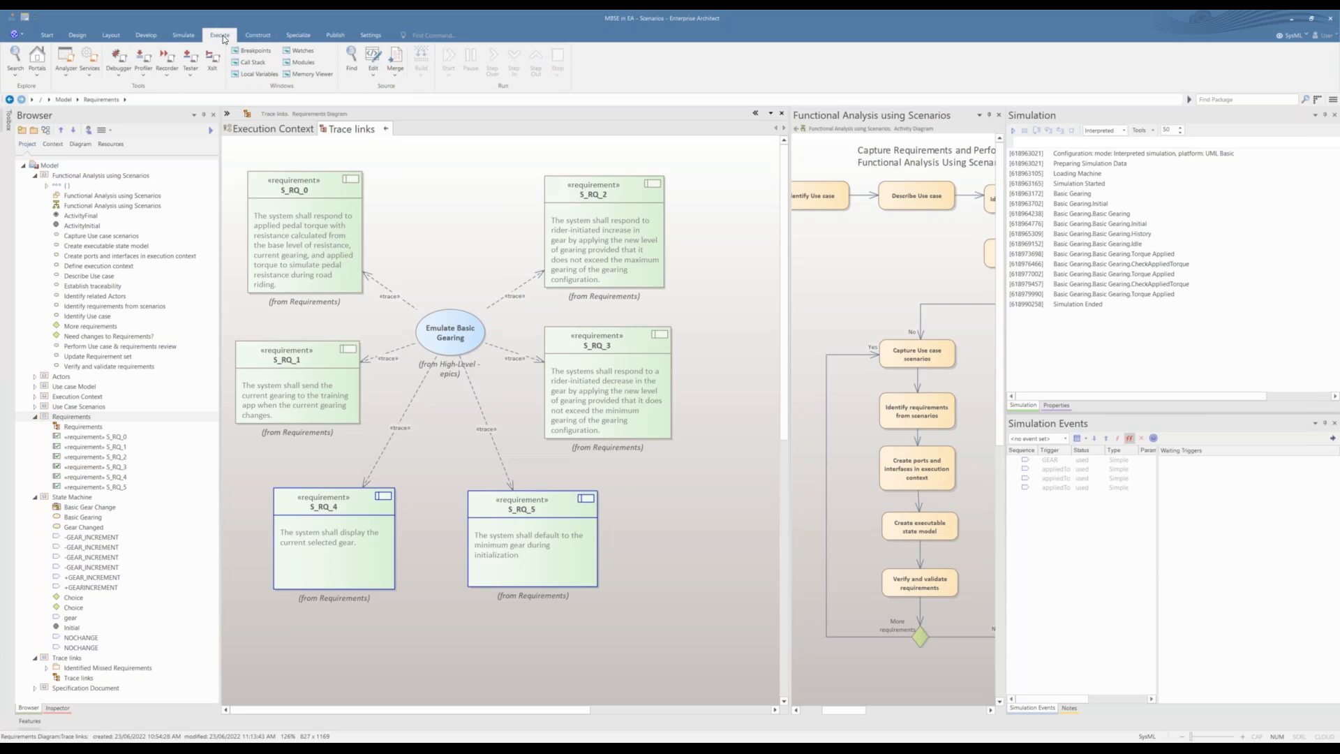
{"action": "left_click", "coordinate": [185, 36]}
{"action": "left_click", "coordinate": [78, 36]}
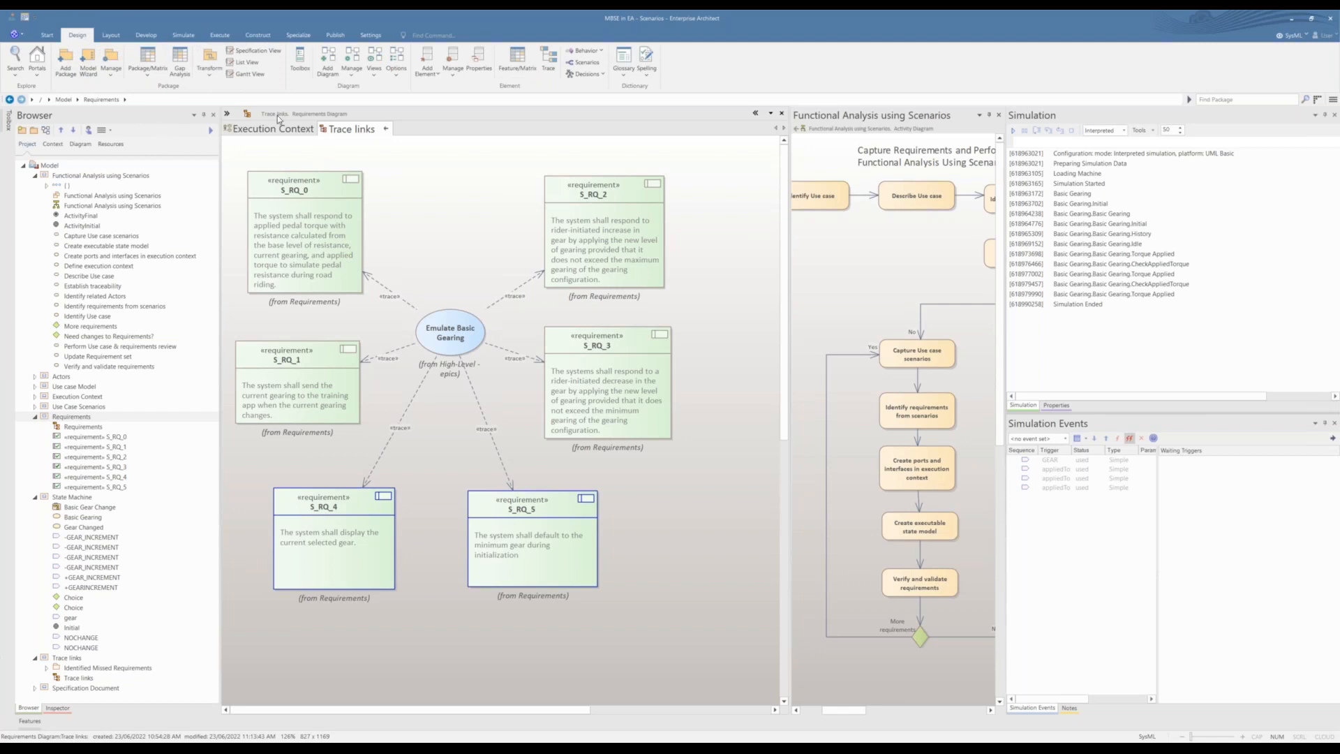
{"action": "left_click", "coordinate": [147, 55]}
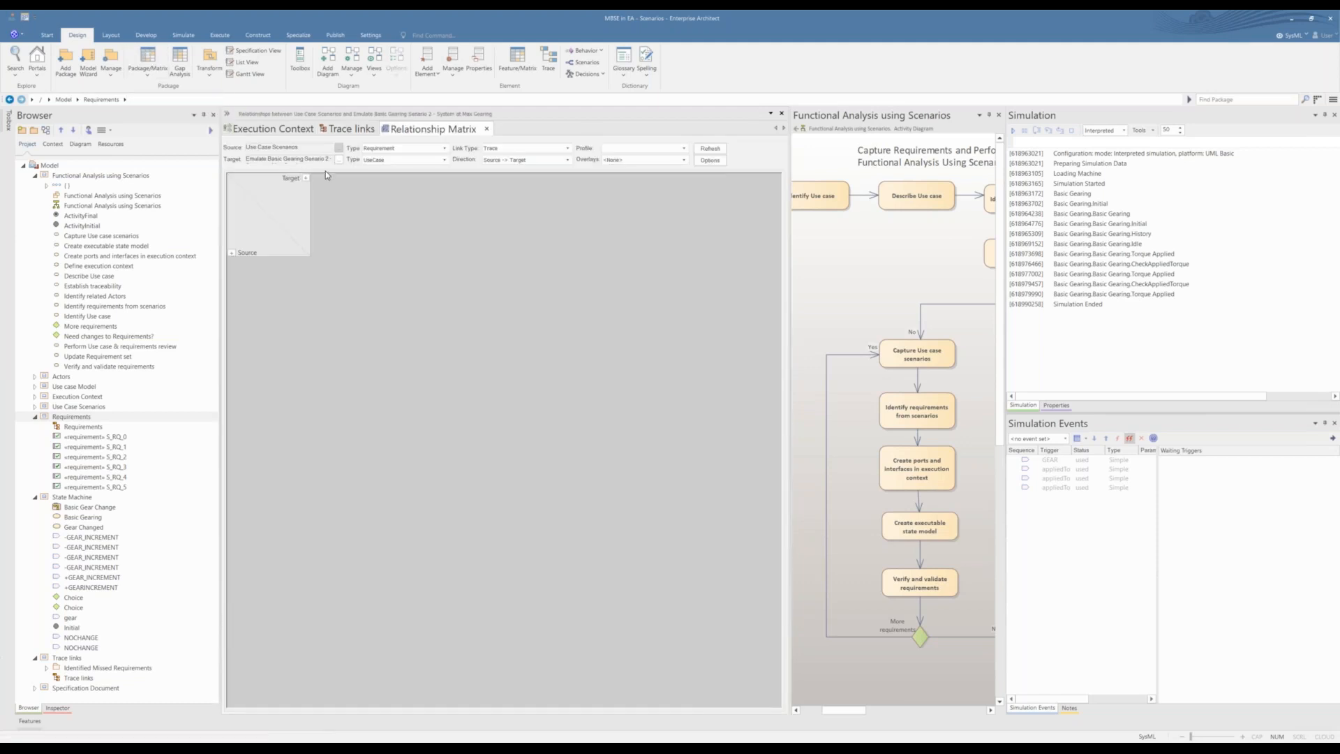
Step: Set the Relationship Matrix's target package to Use case Model
{"action": "left_click", "coordinate": [340, 147]}
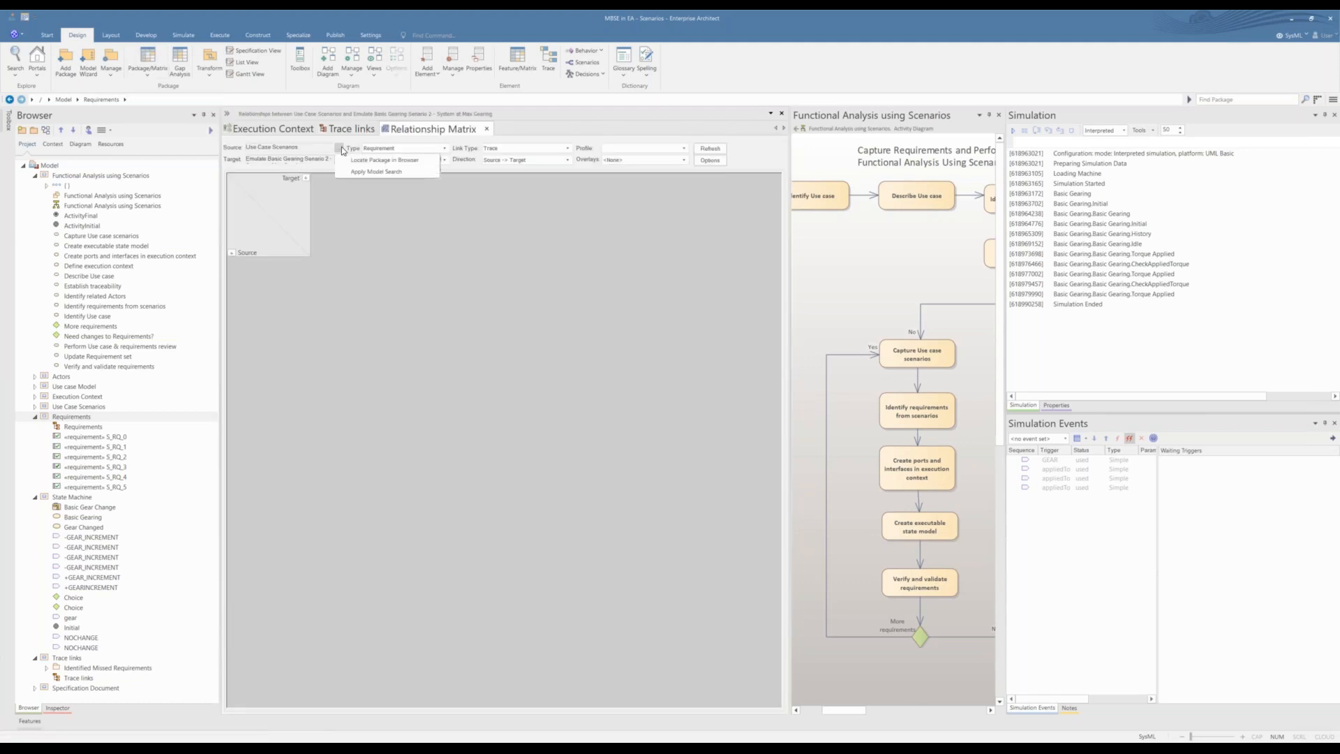
{"action": "left_click", "coordinate": [399, 148]}
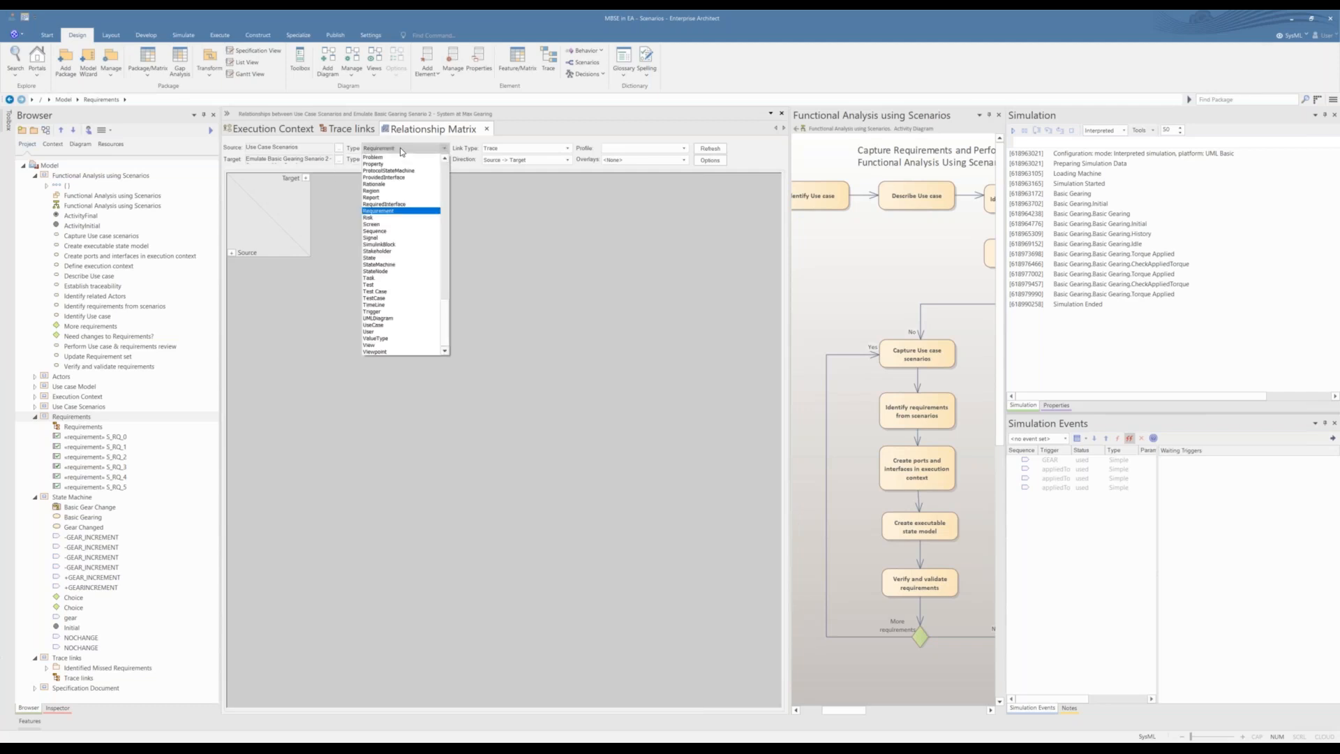
{"action": "left_click", "coordinate": [420, 158]}
{"action": "left_click", "coordinate": [339, 158]}
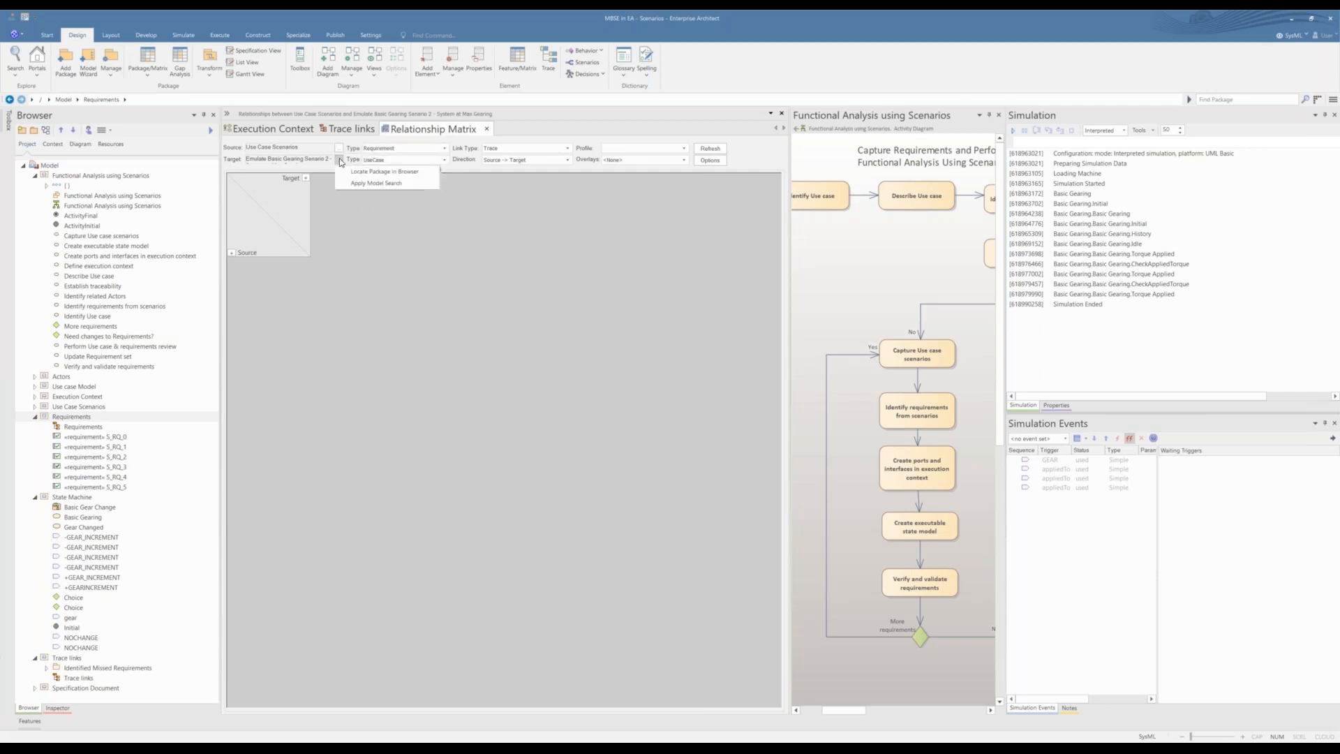
{"action": "left_click", "coordinate": [339, 158]}
{"action": "left_click", "coordinate": [339, 159]}
{"action": "left_click", "coordinate": [349, 173]}
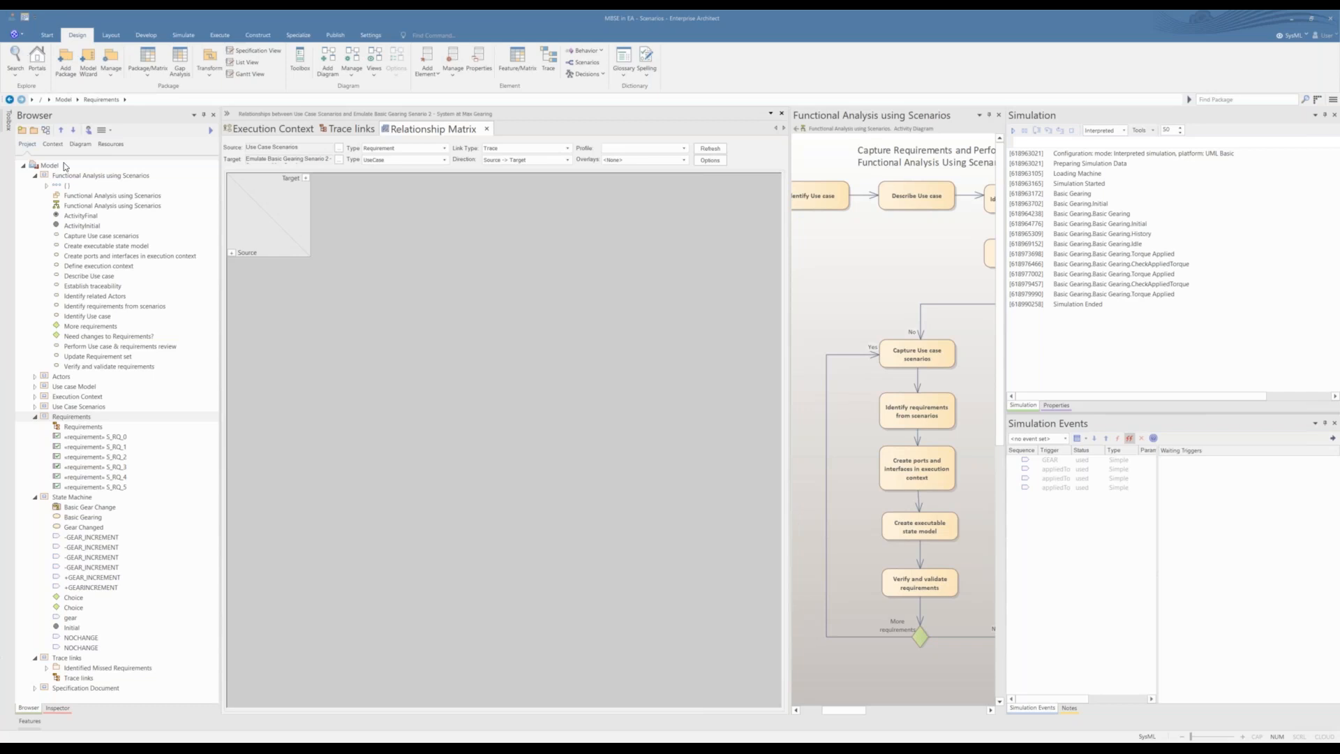
{"action": "left_click_drag", "start_coordinate": [63, 166], "coordinate": [554, 259]}
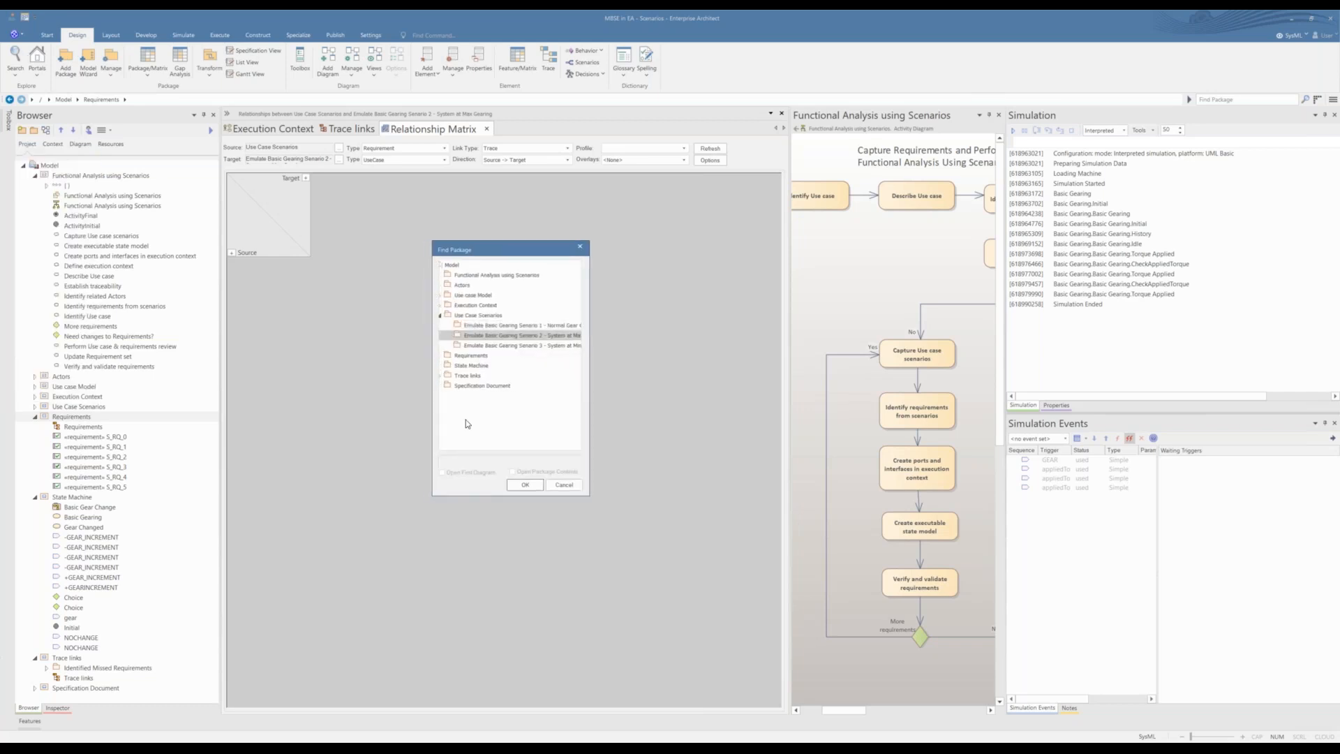
{"action": "left_click", "coordinate": [444, 296]}
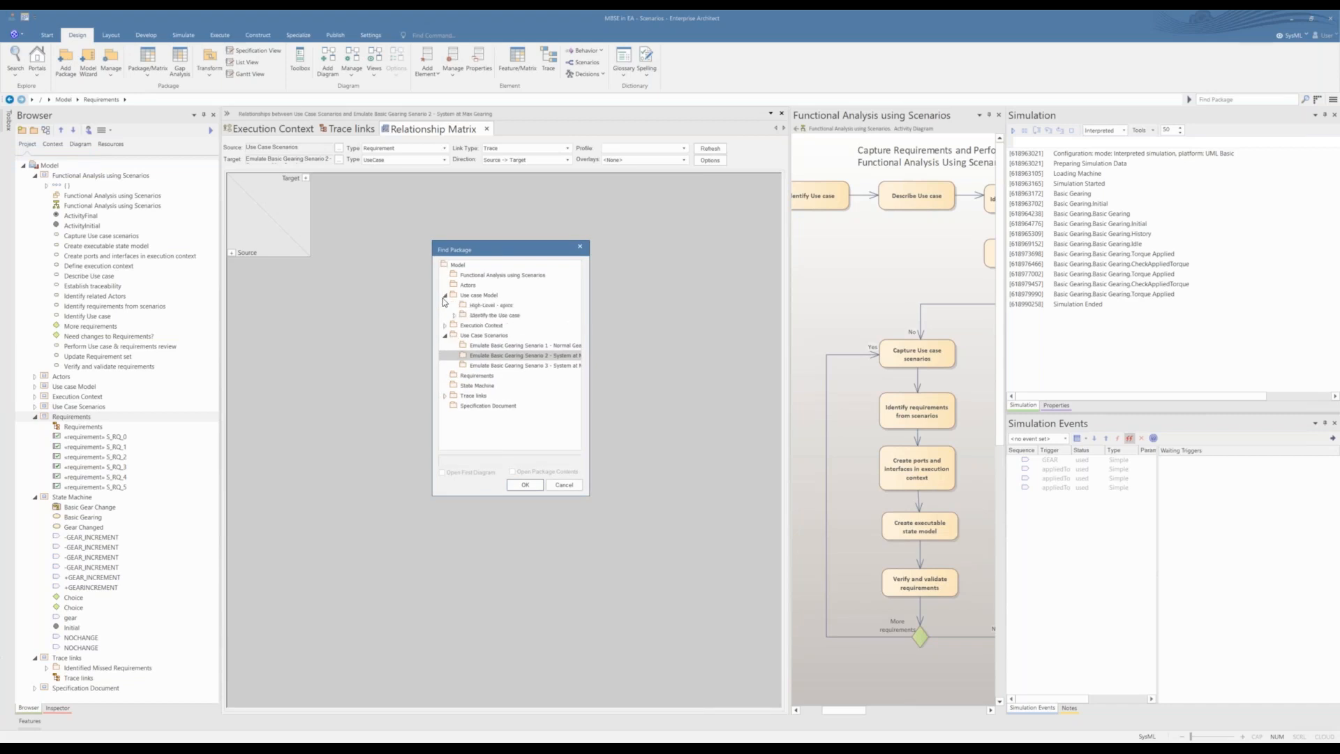
{"action": "left_click", "coordinate": [469, 296]}
{"action": "left_click", "coordinate": [517, 487]}
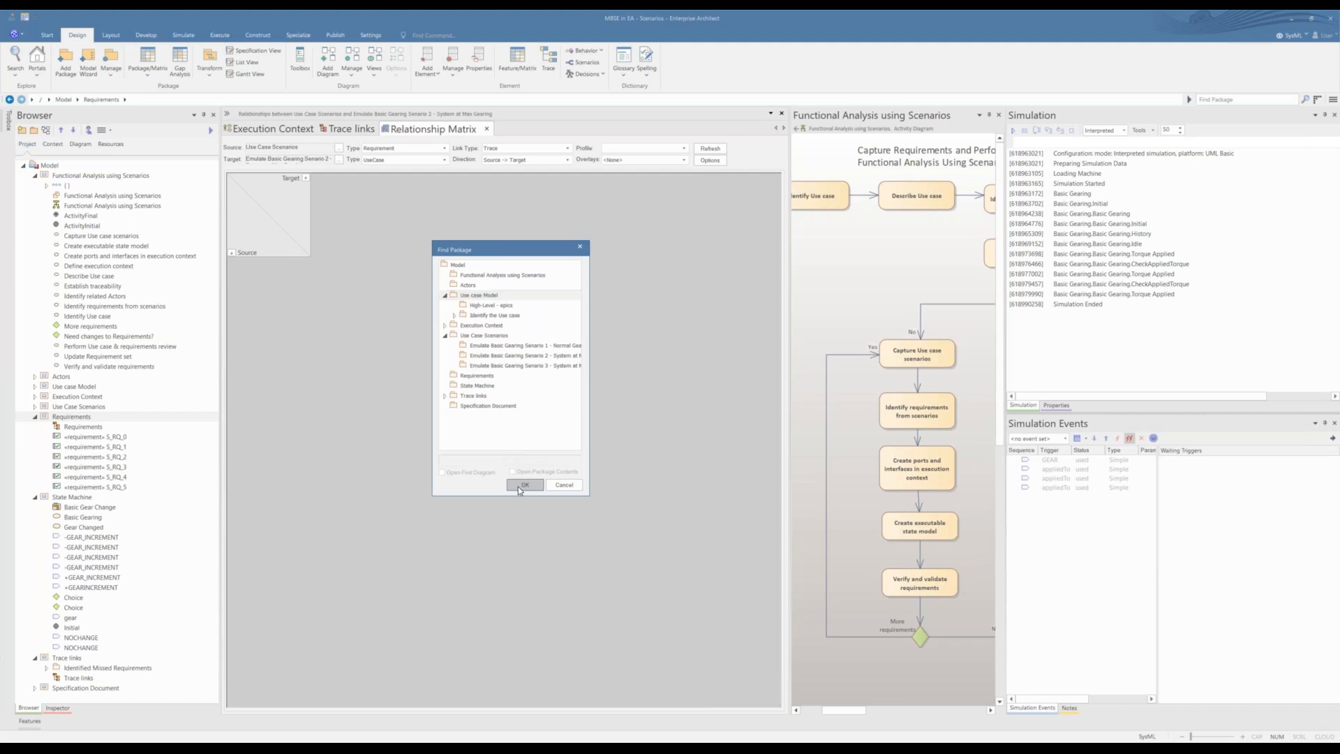
Step: Set the matrix's source package to Requirements, review the requirement-to-use-case grid, and close the matrix
{"action": "left_click", "coordinate": [340, 152]}
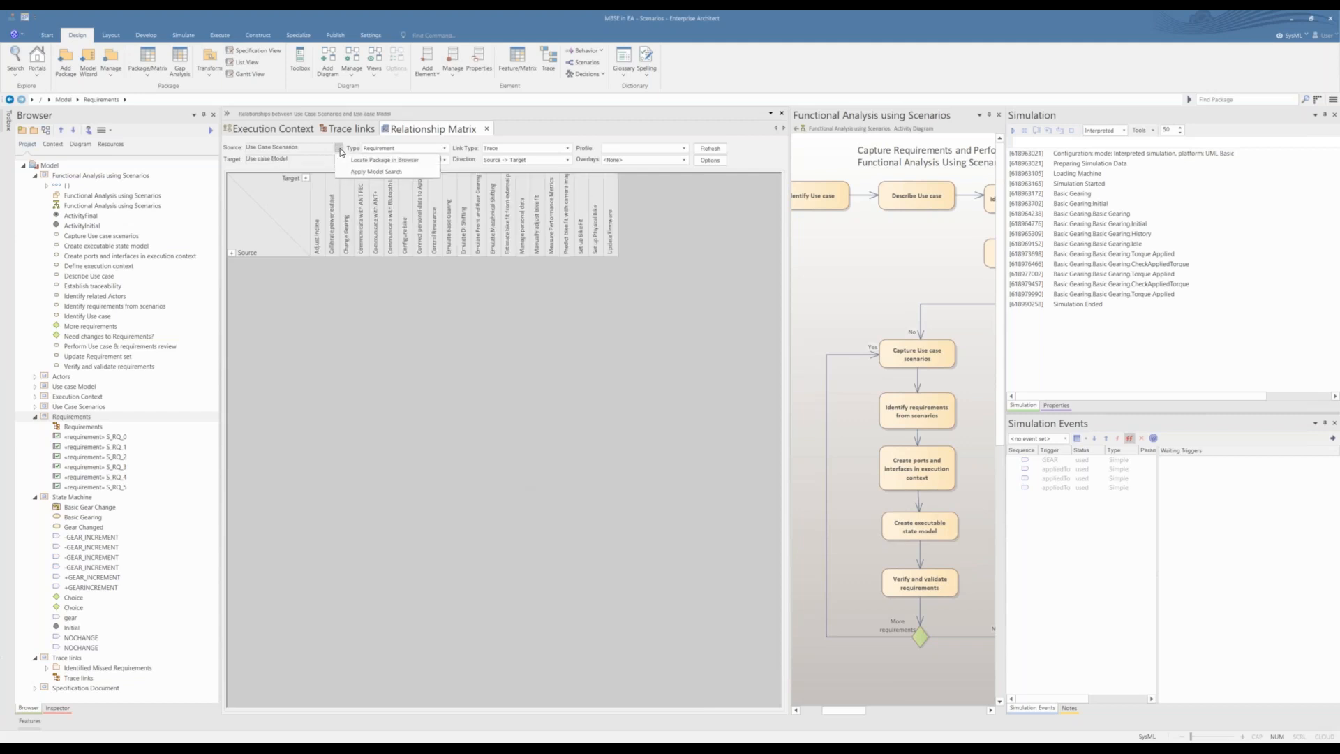
{"action": "left_click", "coordinate": [347, 161]}
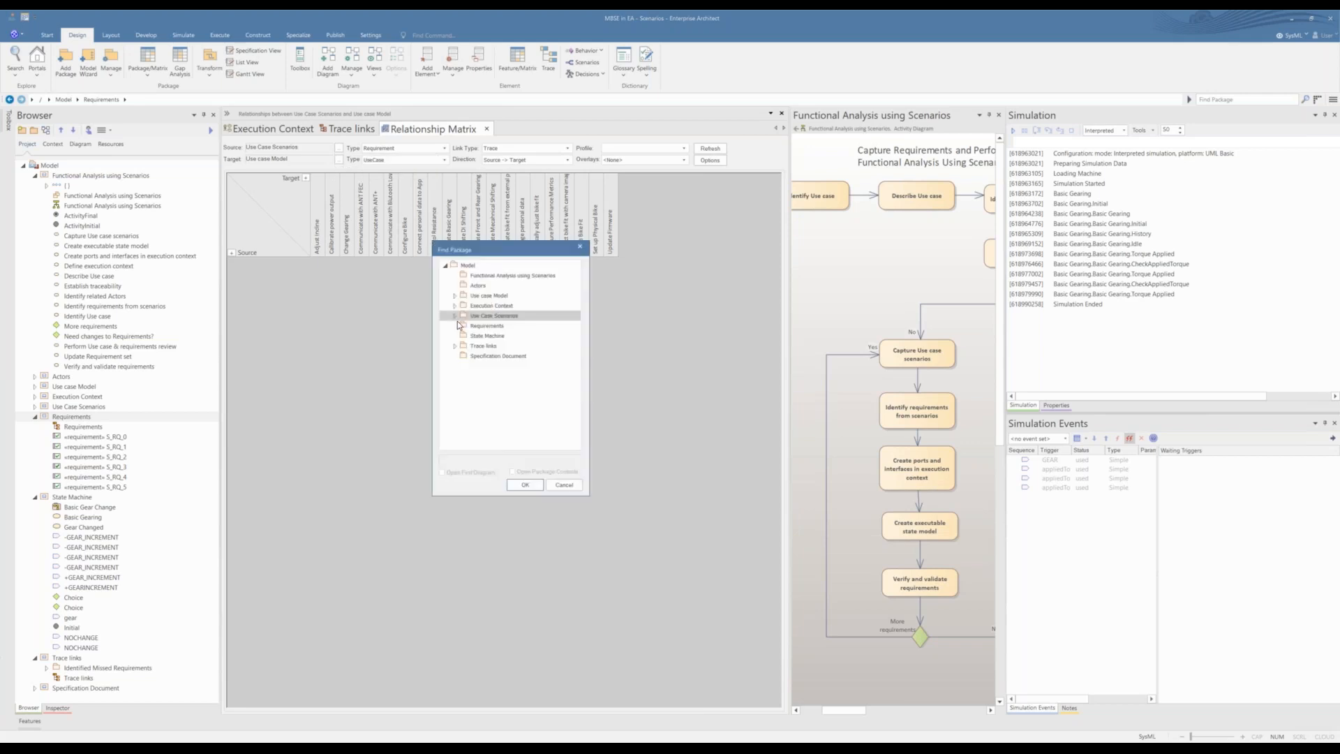
{"action": "left_click", "coordinate": [457, 325]}
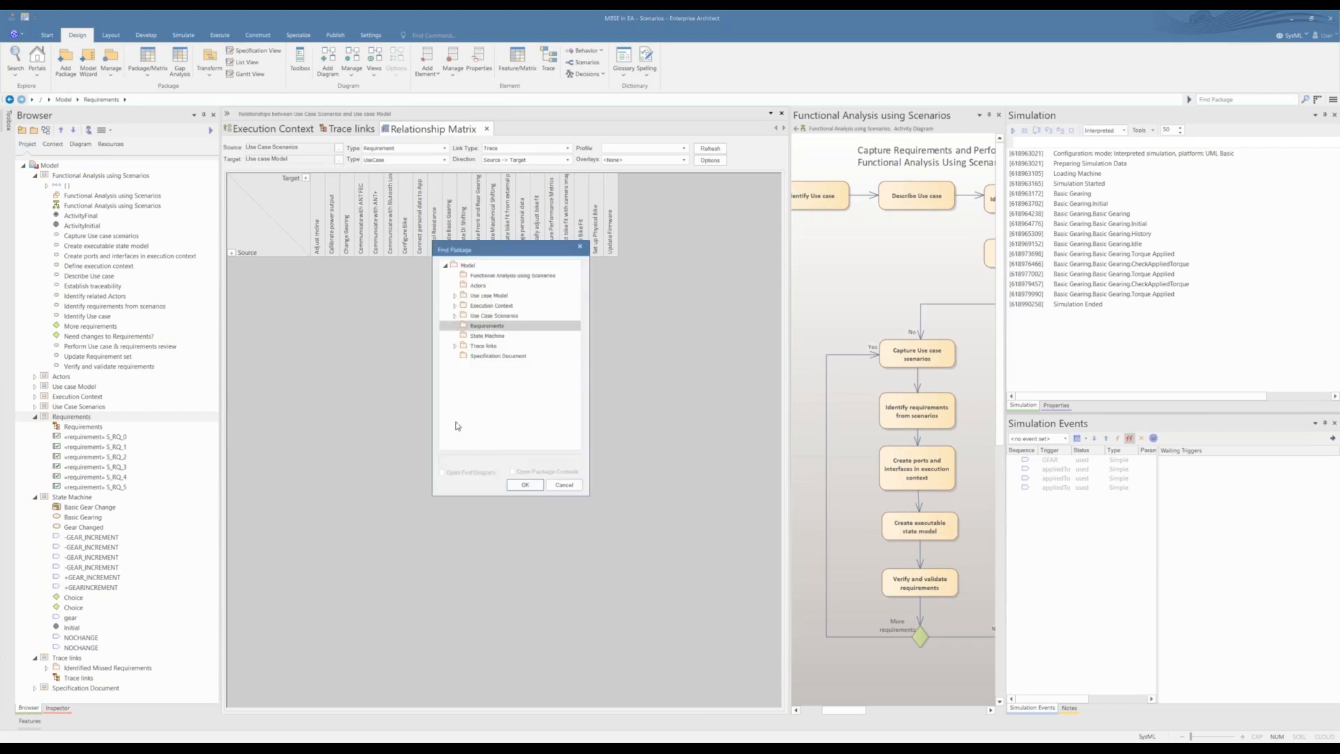
{"action": "left_click", "coordinate": [525, 485]}
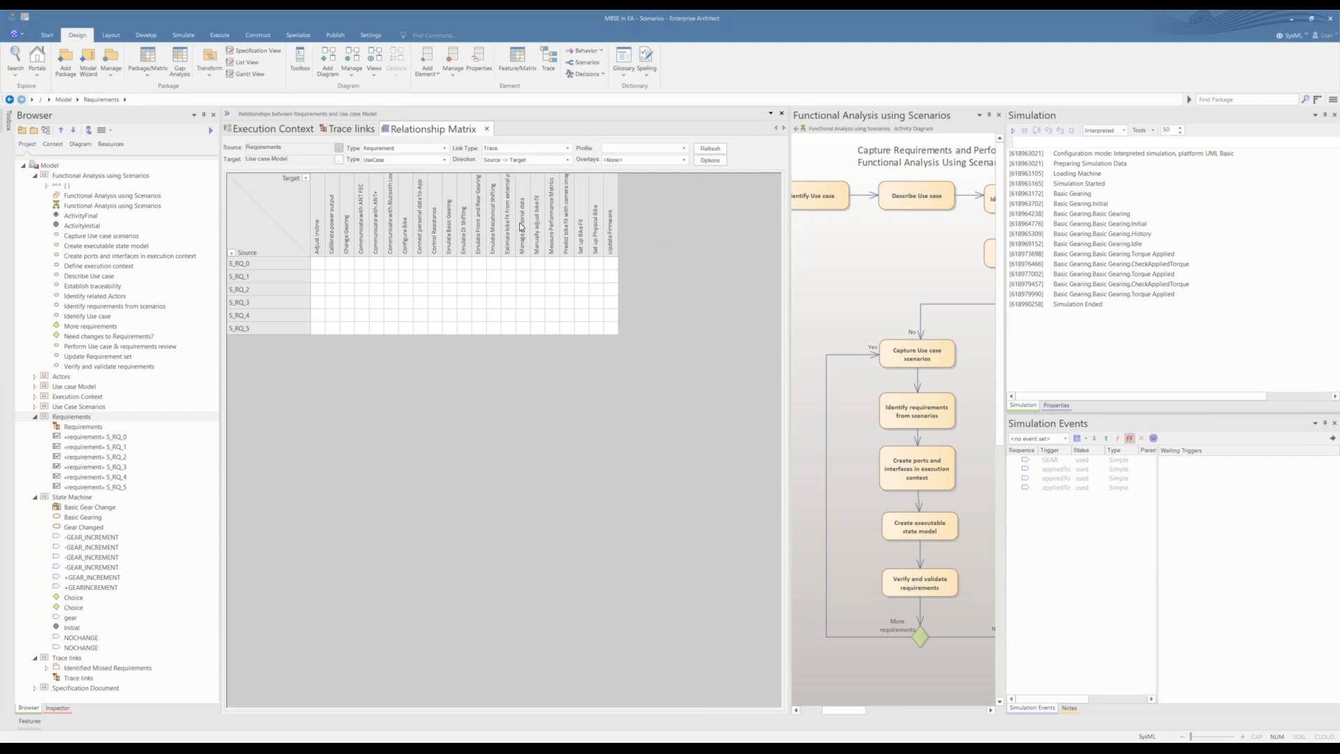
{"action": "left_click", "coordinate": [487, 129]}
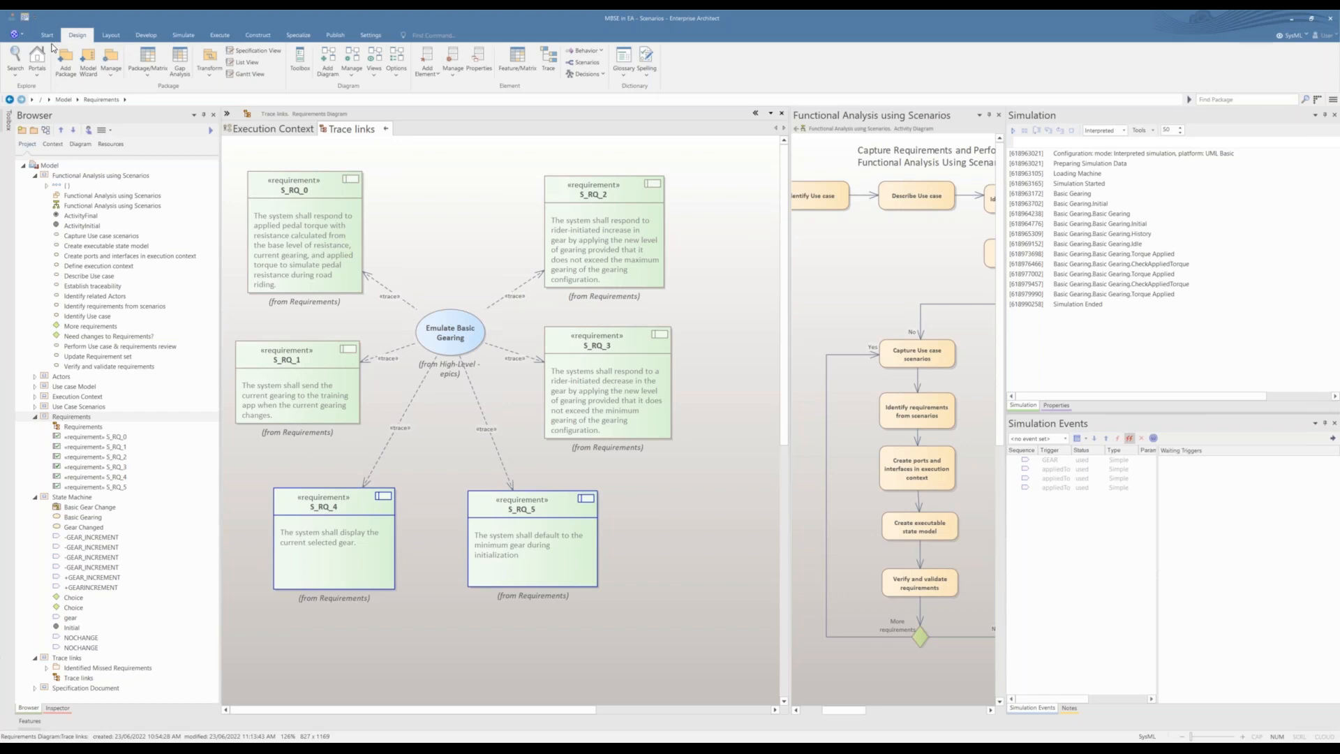
Step: Show the Windows portal and open the Traceability window for the Trace links diagram
{"action": "left_click", "coordinate": [37, 67]}
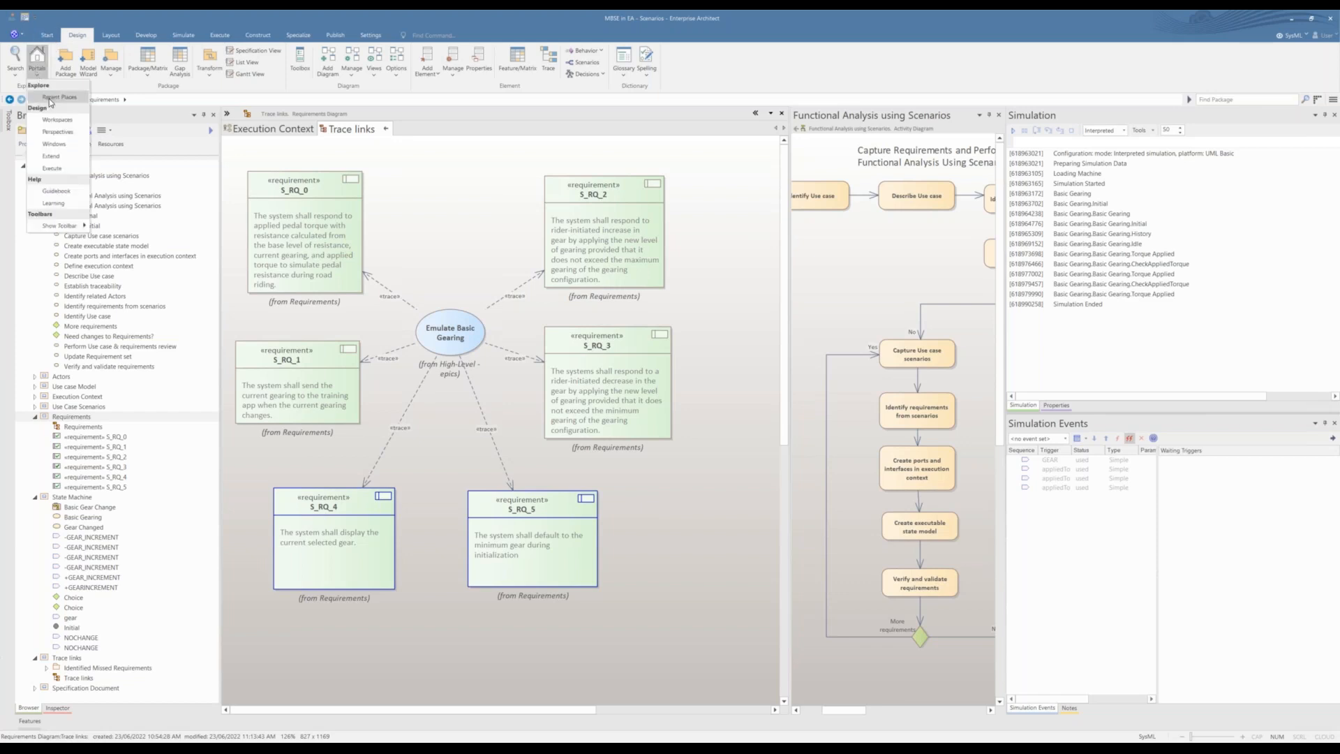
{"action": "left_click", "coordinate": [64, 147]}
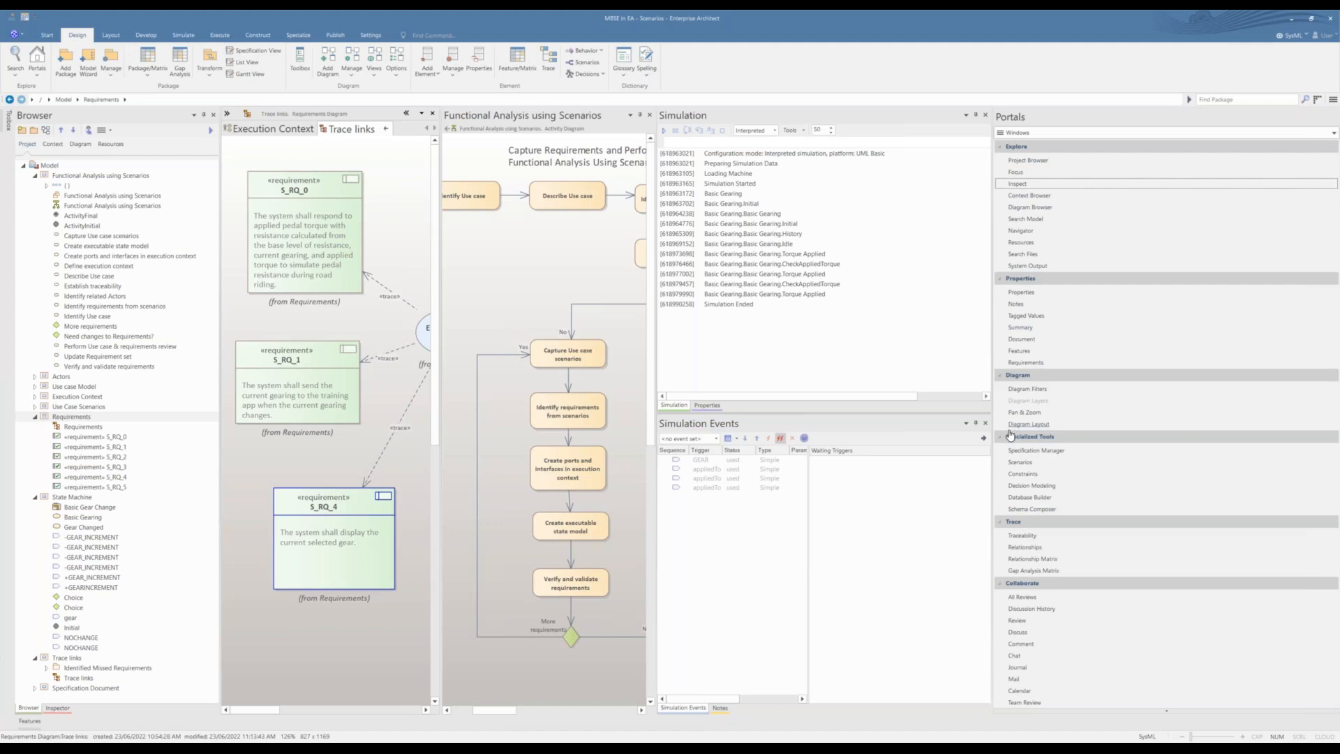
{"action": "left_click", "coordinate": [1042, 537]}
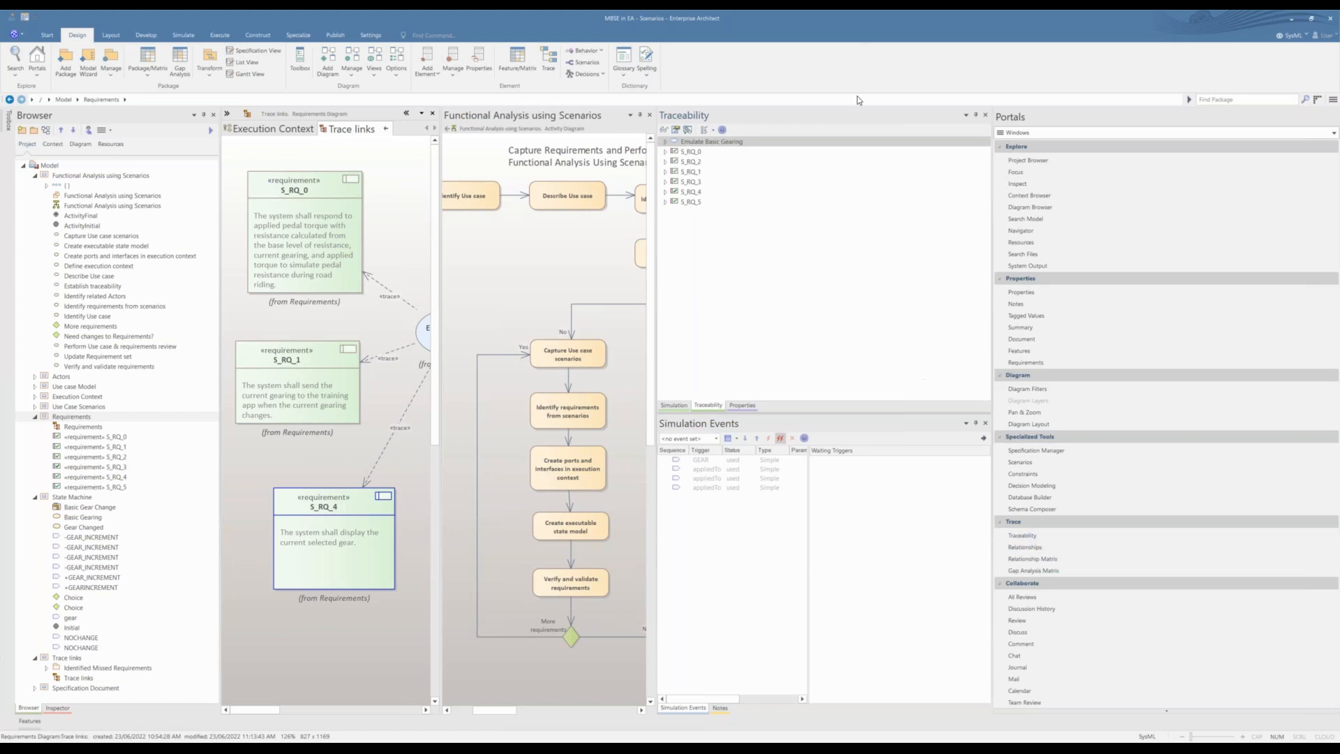
Step: In the Traceability window, expand Emulate Basic Gearing through Change Gearing and the TrainingApp actor down to its supertype relationships
{"action": "left_click", "coordinate": [665, 142]}
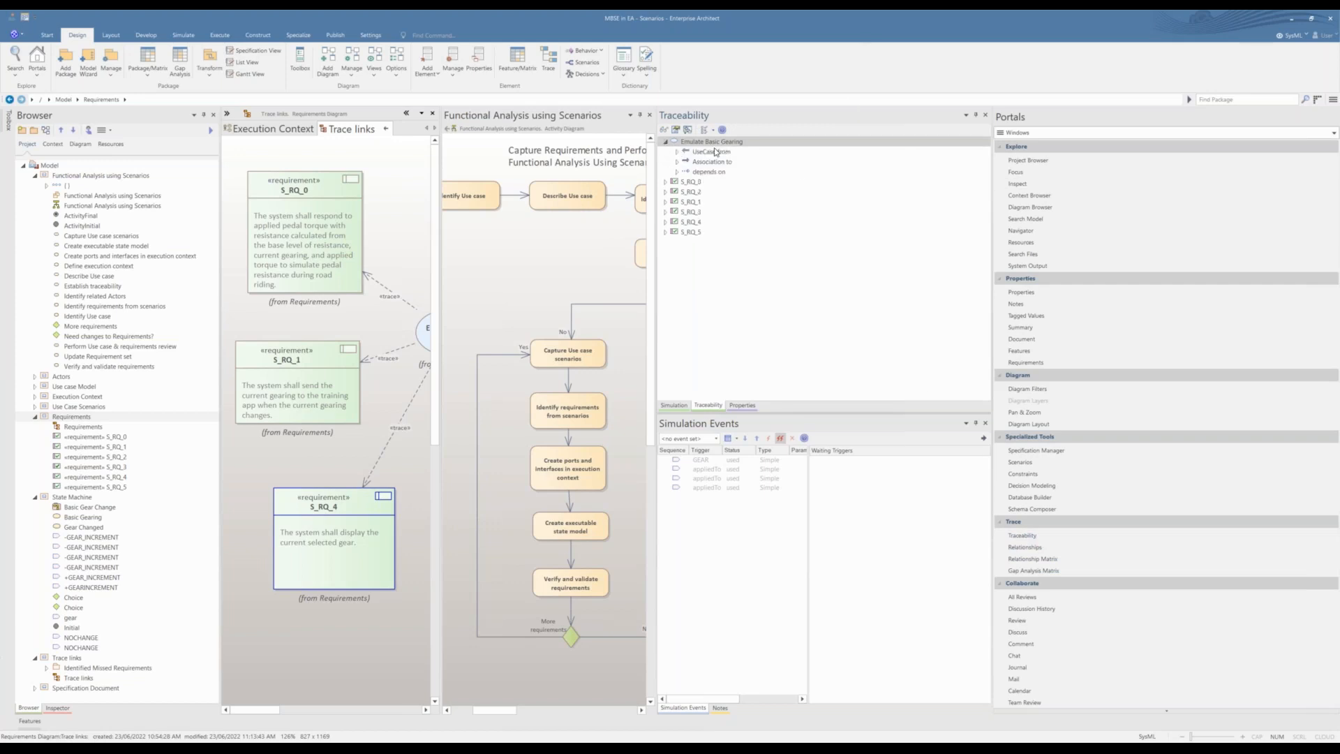
{"action": "left_click", "coordinate": [678, 152]}
{"action": "left_click", "coordinate": [689, 162]}
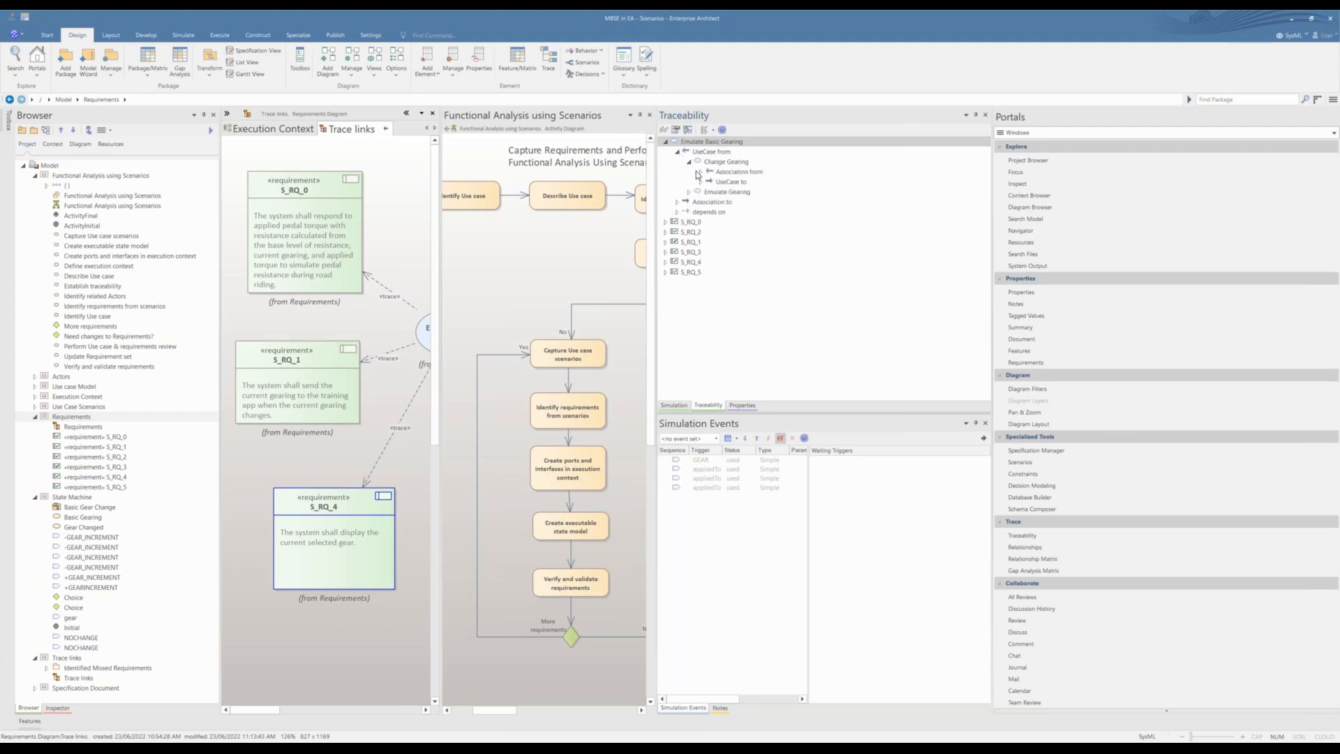
{"action": "left_click", "coordinate": [699, 172]}
{"action": "left_click", "coordinate": [713, 181]}
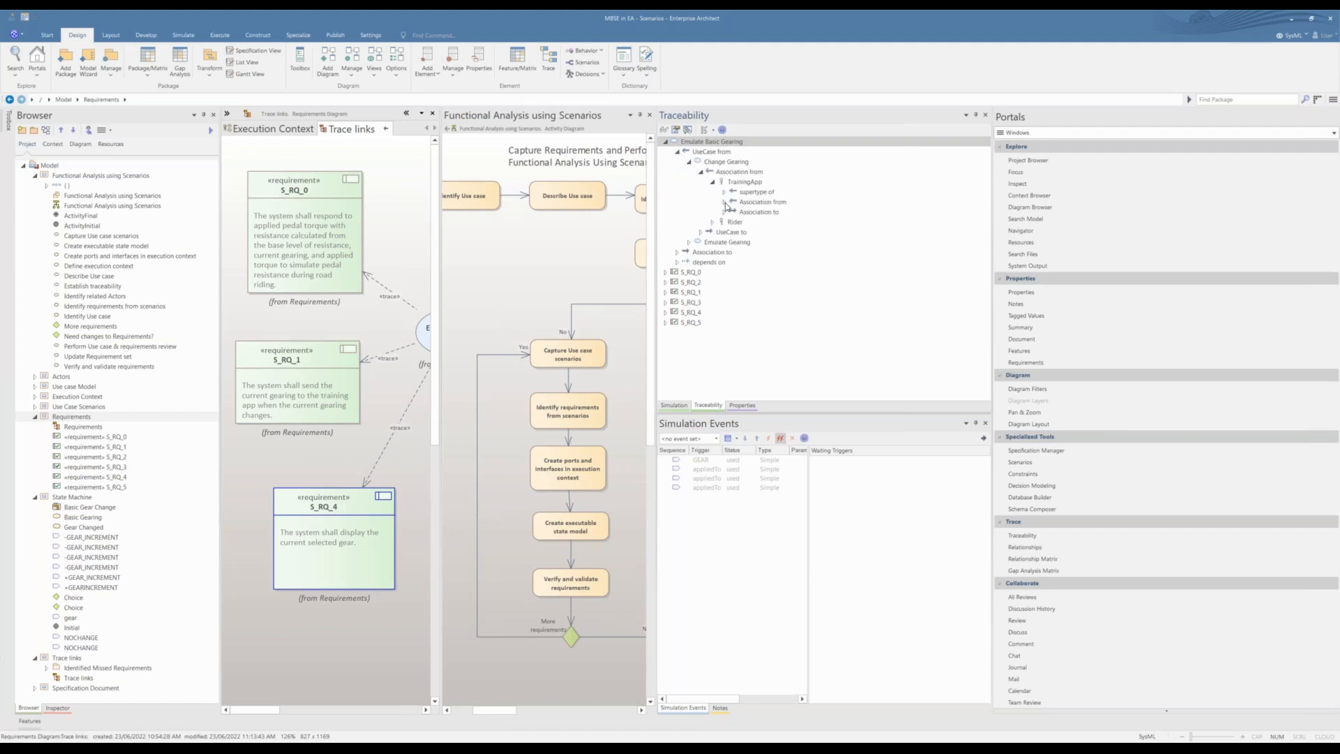
{"action": "left_click", "coordinate": [723, 192]}
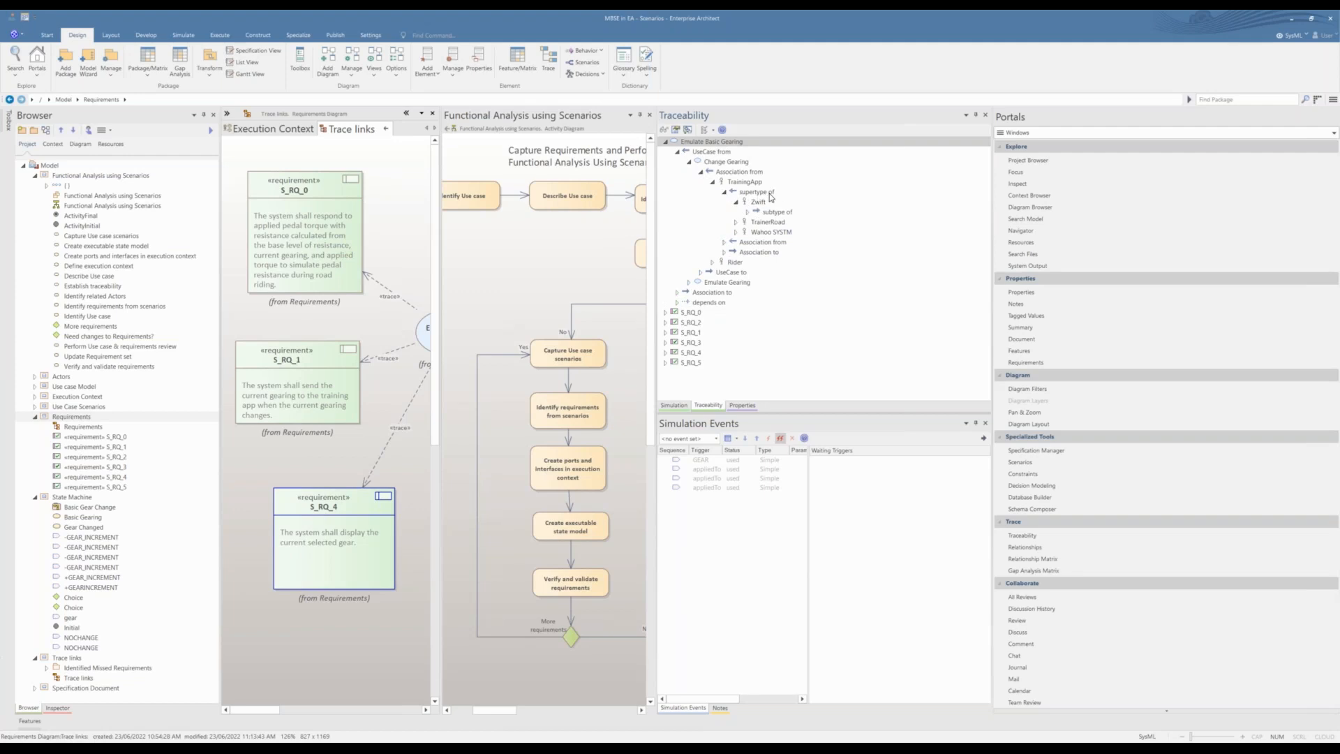
Step: Expand S_RQ_0 in the traceability tree through its needed-by link to Emulate Basic Gearing and the related use cases, and review the hierarchy
{"action": "left_click", "coordinate": [665, 313]}
{"action": "left_click", "coordinate": [677, 322]}
{"action": "left_click", "coordinate": [689, 332]}
{"action": "left_click", "coordinate": [701, 343]}
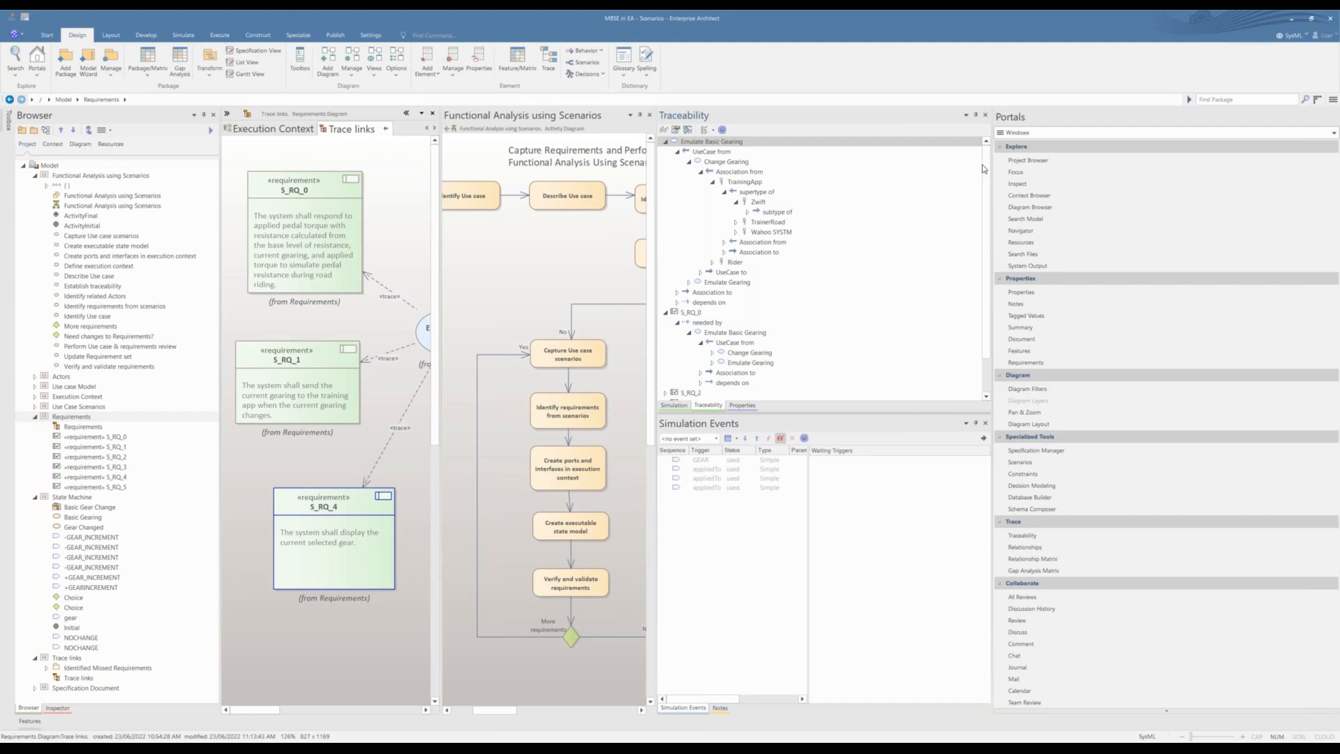
{"action": "scroll", "coordinate": [984, 170], "scroll_direction": "down", "scroll_amount": 2}
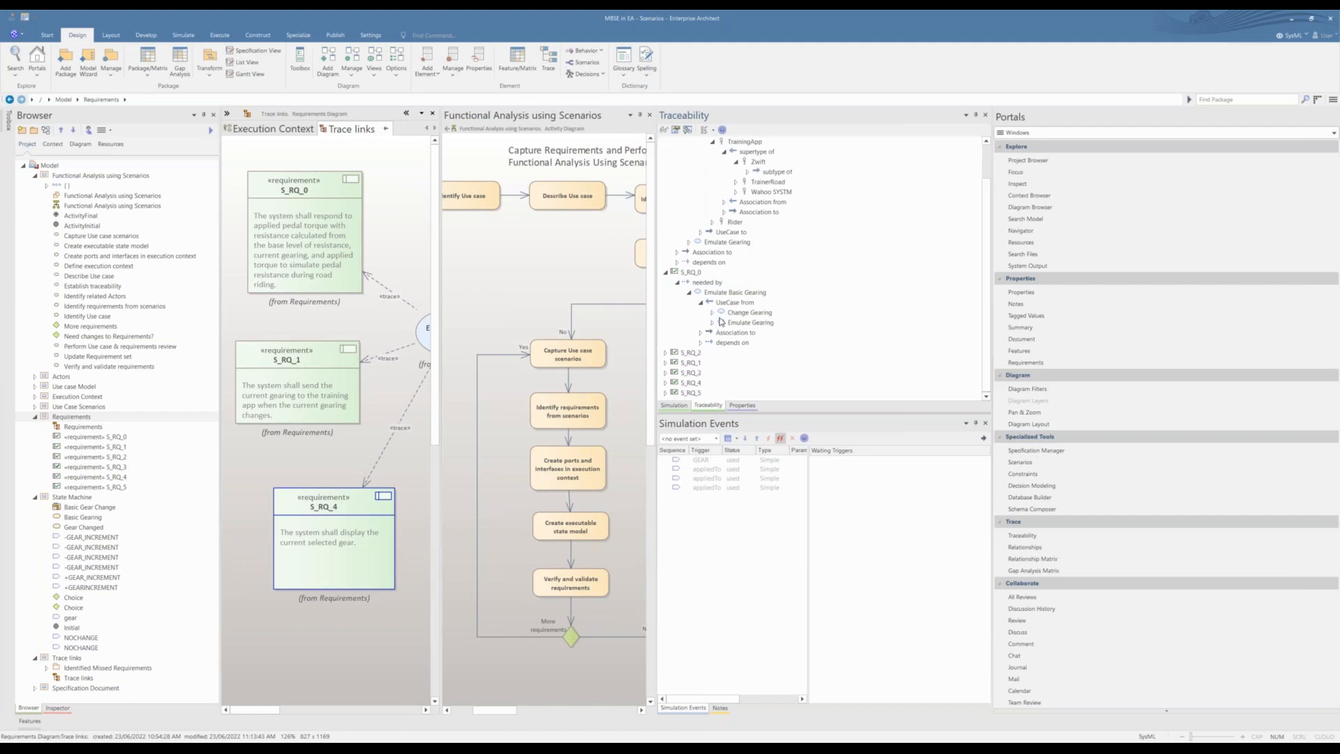
{"action": "scroll", "coordinate": [720, 321], "scroll_direction": "up", "scroll_amount": 2}
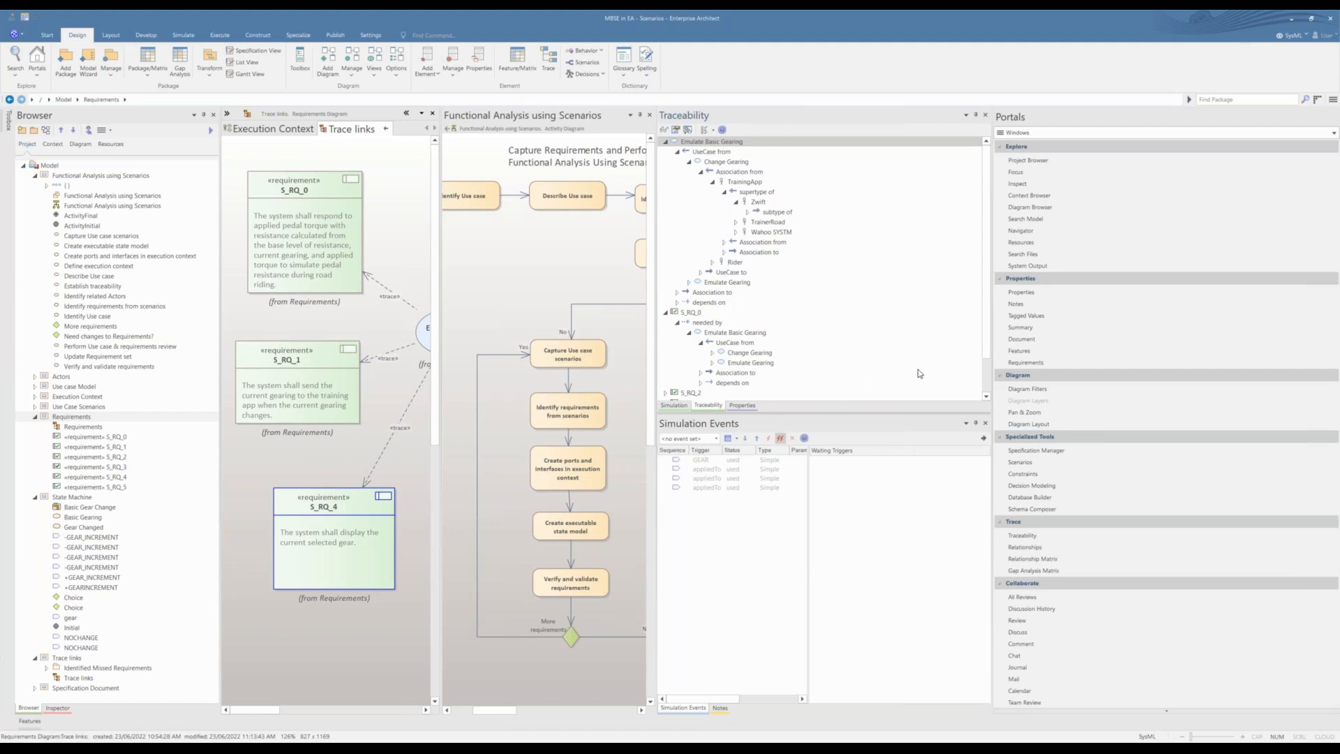
Step: Hide the Portals window and select requirement S_RQ_0 in the Trace links diagram
{"action": "right_click", "coordinate": [1264, 115]}
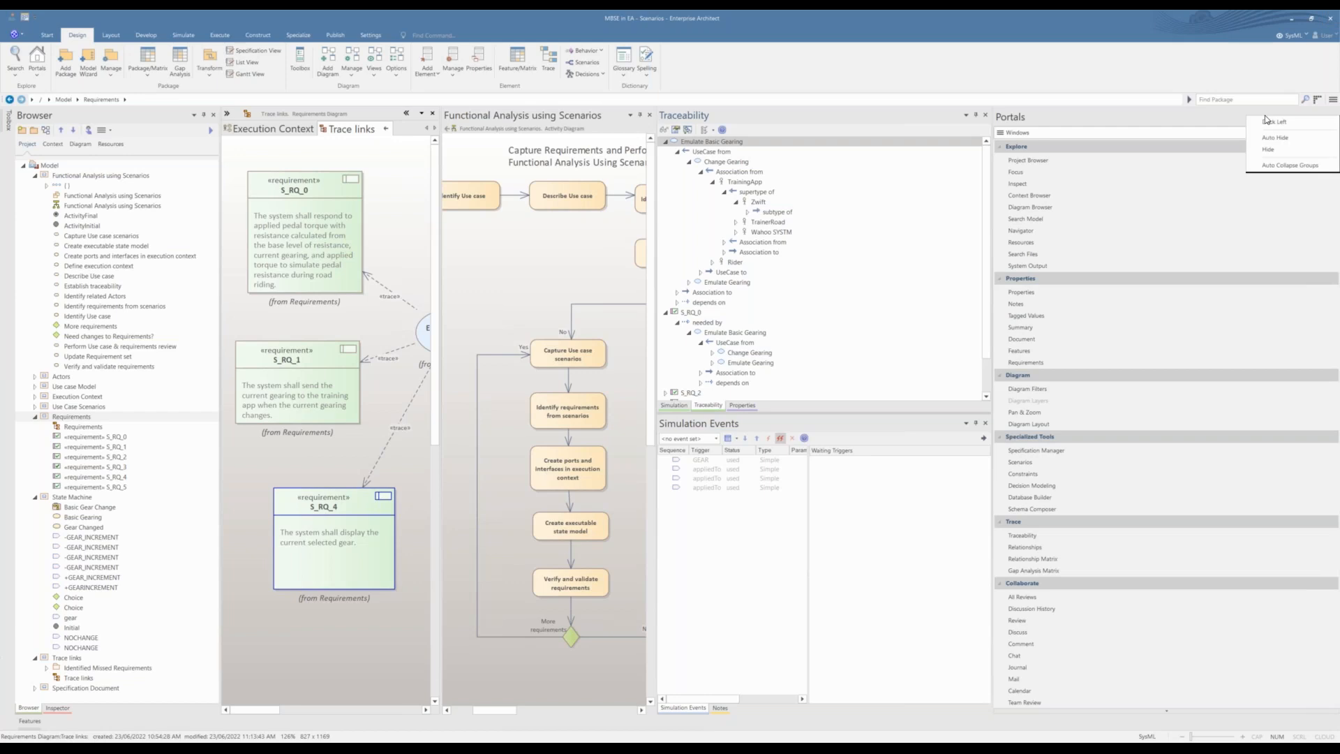
{"action": "left_click", "coordinate": [1268, 150]}
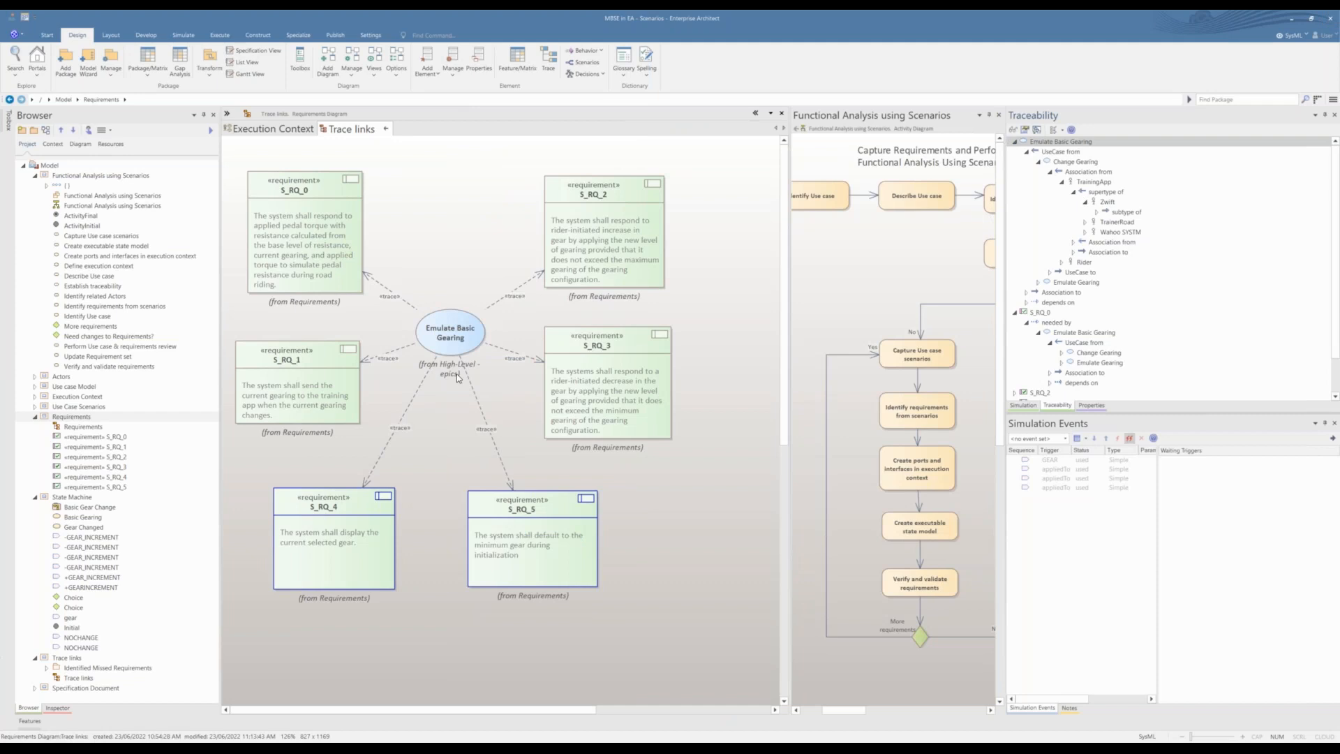
{"action": "left_click", "coordinate": [326, 250]}
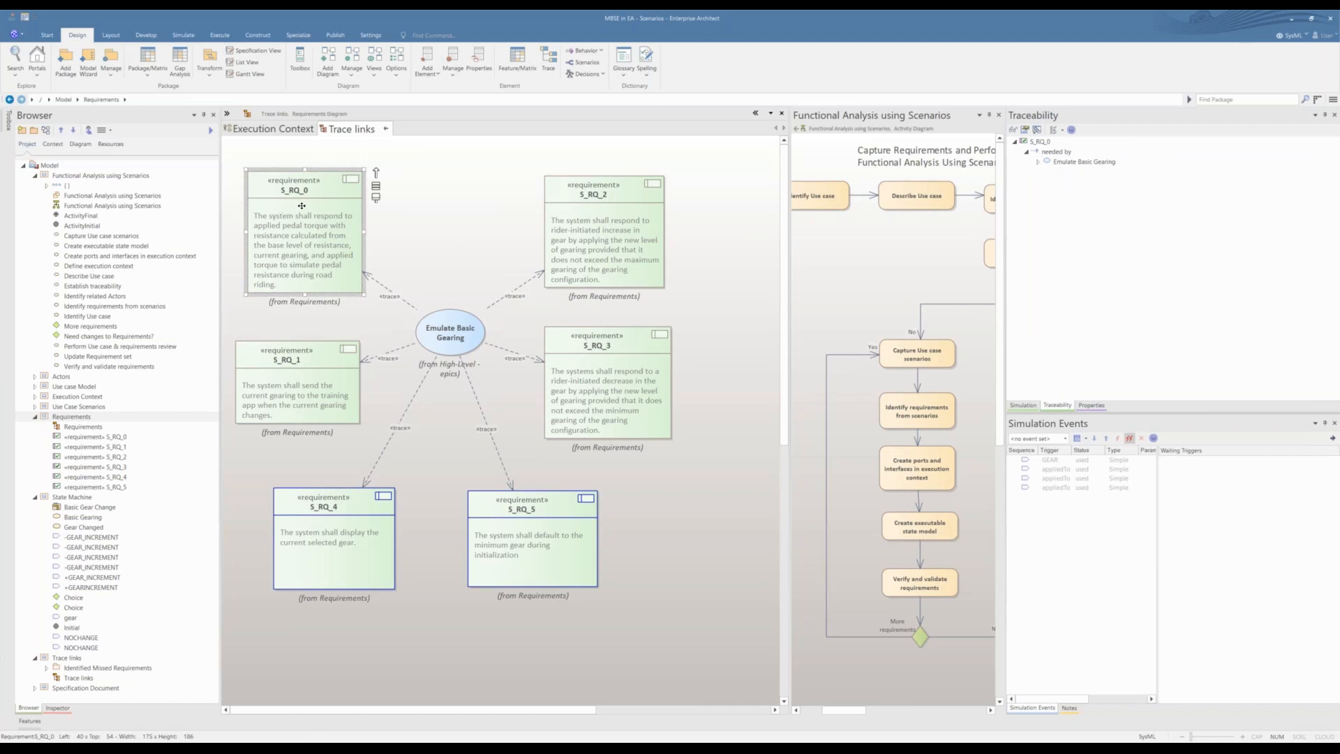
Step: Trace S_RQ_0 through Emulate Basic Gearing's associations to the TrainingApp and Rider actors and their relationships, and close the Trace links diagram
{"action": "left_click", "coordinate": [1038, 162]}
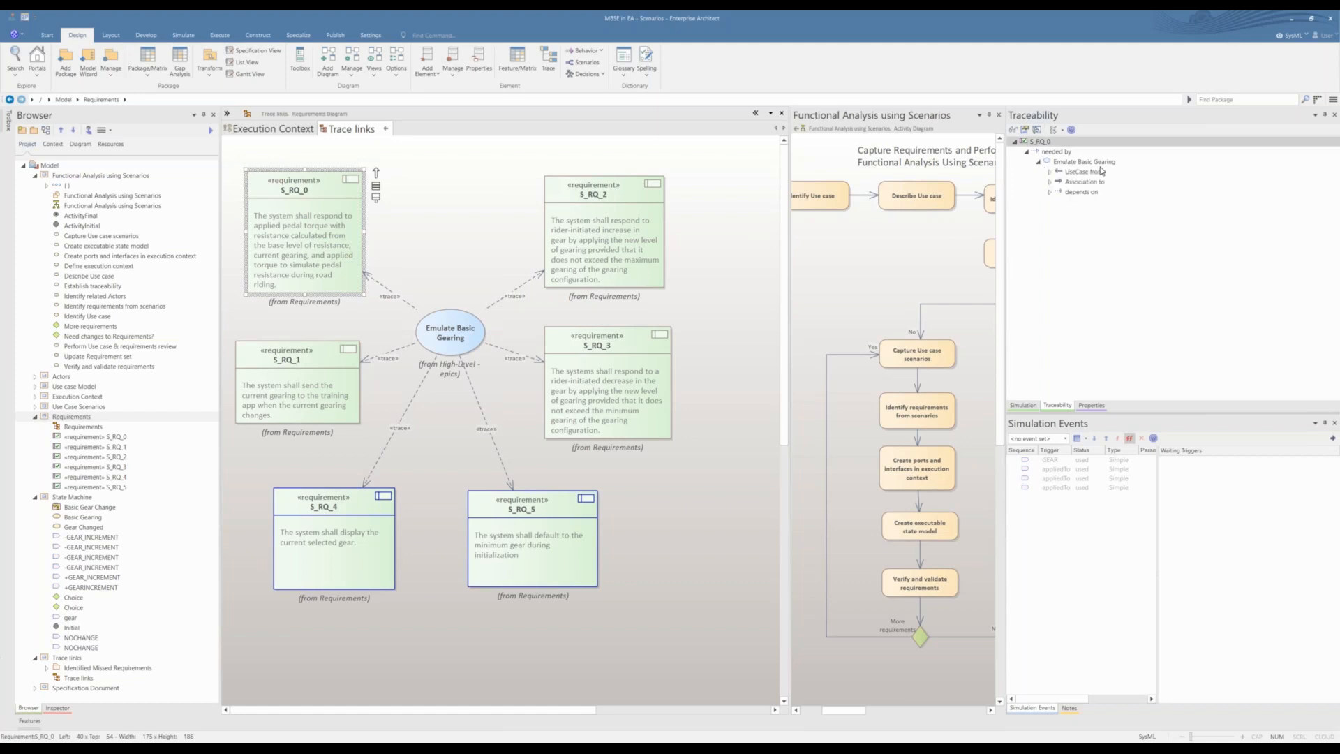
{"action": "left_click", "coordinate": [1050, 182]}
{"action": "left_click", "coordinate": [1062, 192]}
{"action": "left_click", "coordinate": [1061, 231]}
{"action": "left_click", "coordinate": [1073, 211]}
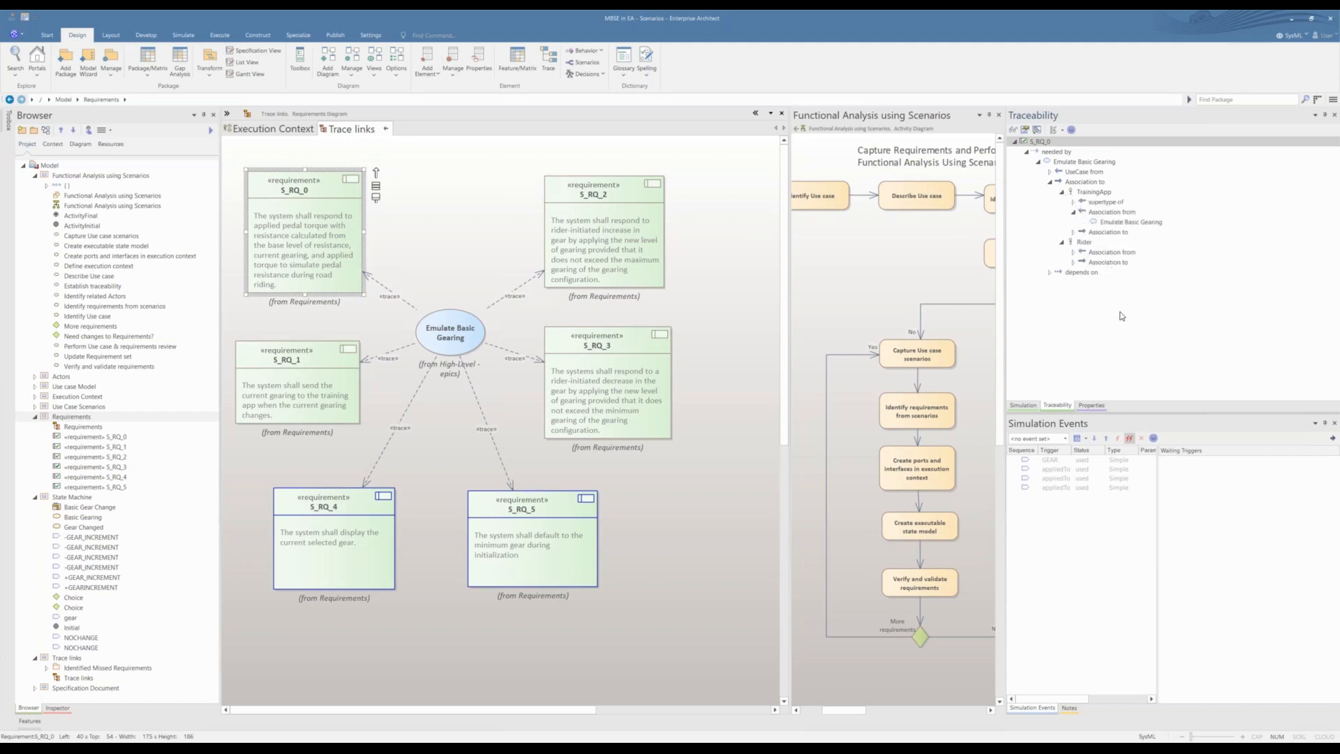
{"action": "left_click", "coordinate": [385, 130]}
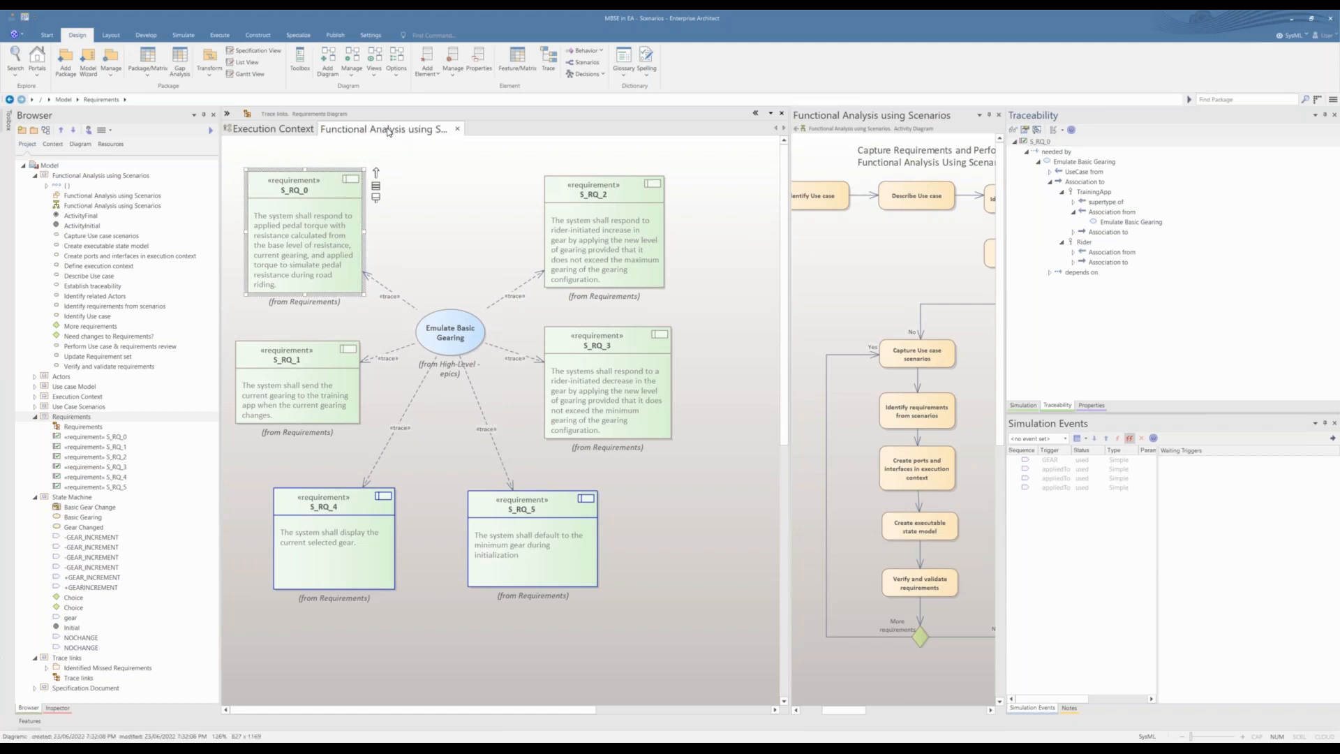
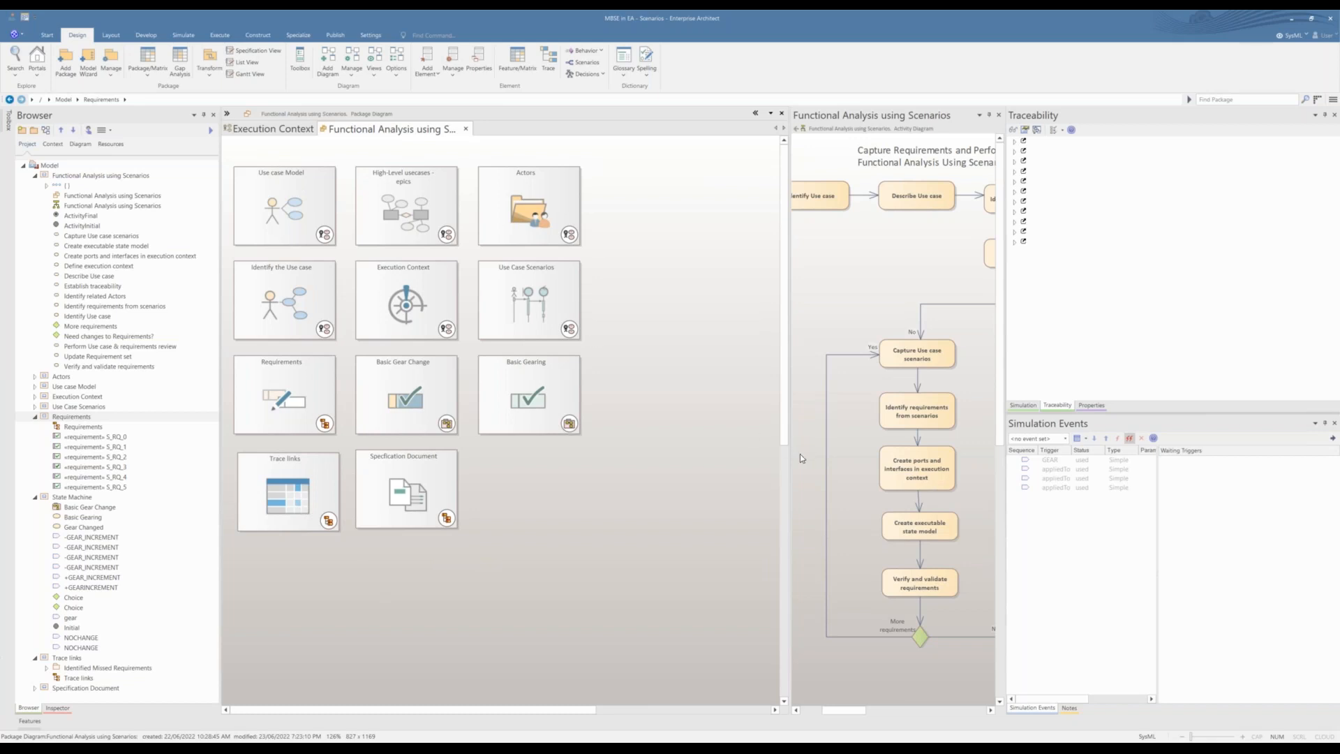
Step: Widen the Functional Analysis using Scenarios activity diagram view to show its flow from ActivityInitial to ActivityFinal
{"action": "left_click_drag", "start_coordinate": [785, 454], "coordinate": [674, 454]}
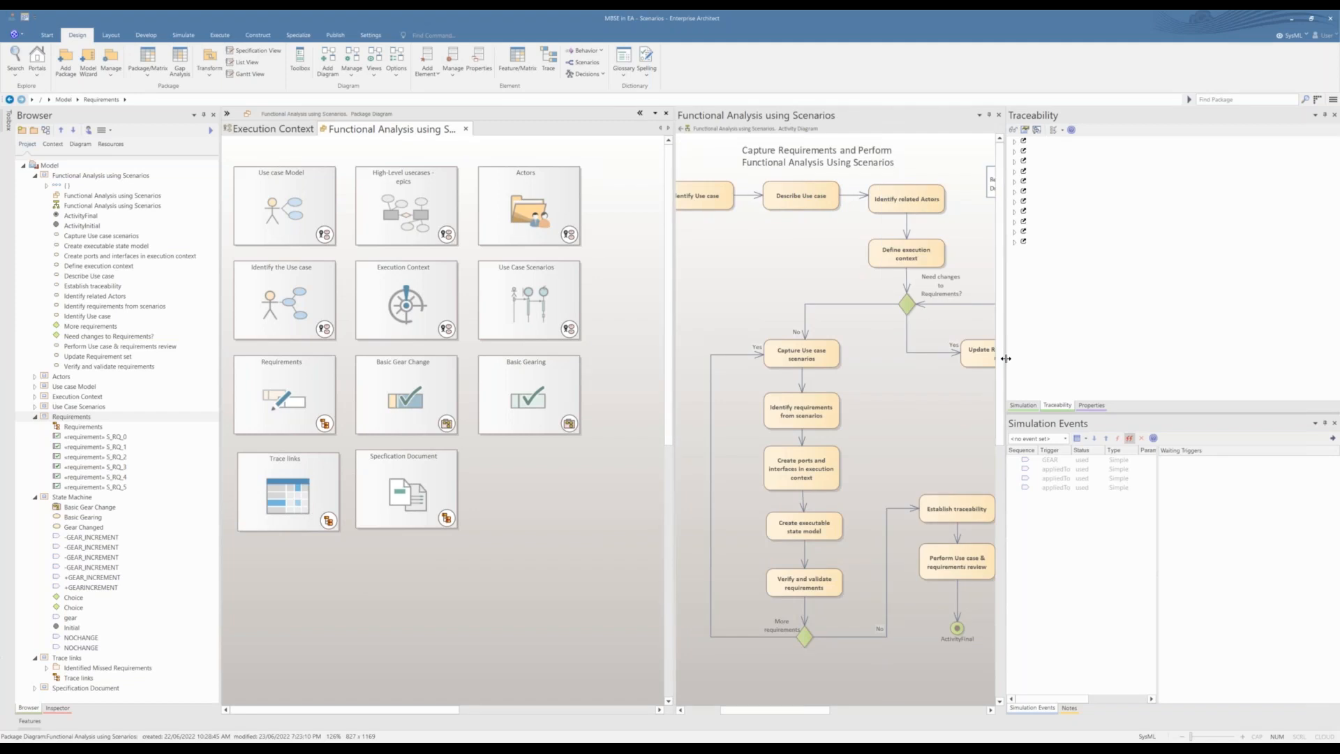
{"action": "left_click_drag", "start_coordinate": [1004, 358], "coordinate": [1115, 358]}
{"action": "left_click_drag", "start_coordinate": [671, 390], "coordinate": [641, 388]}
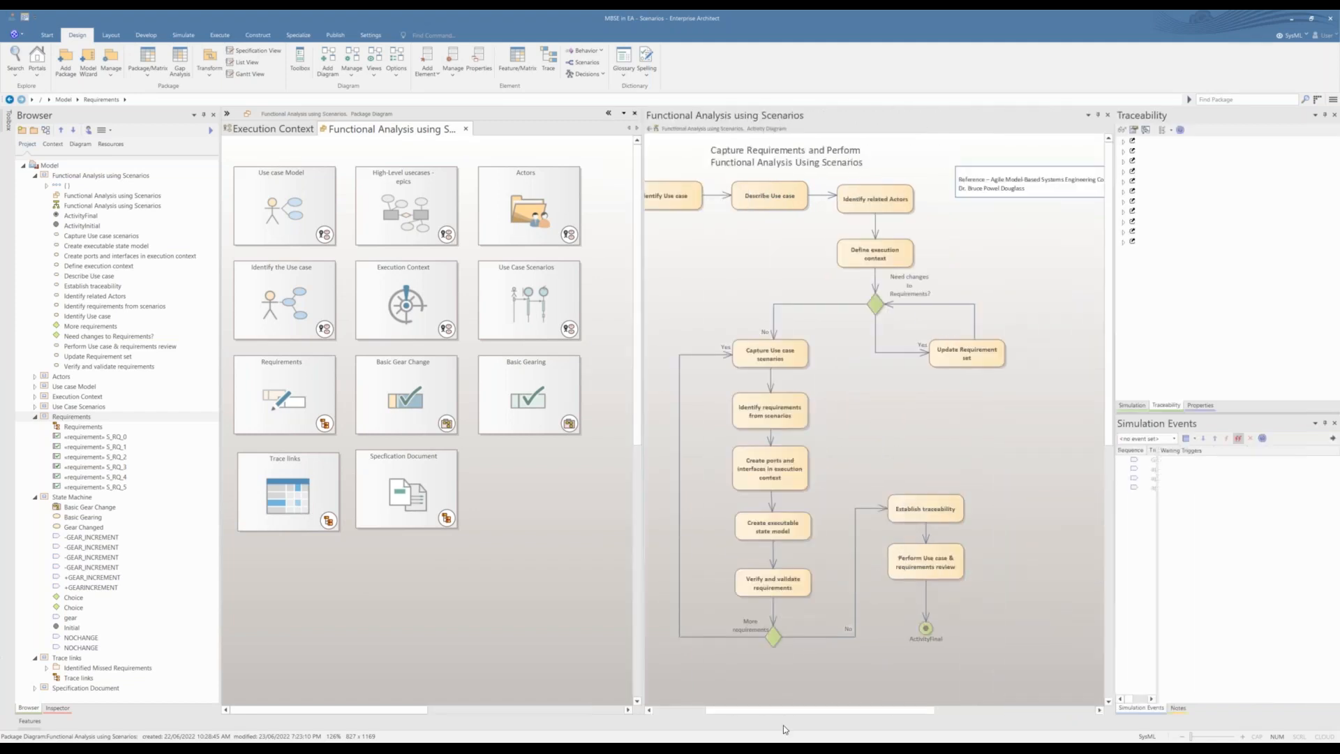
{"action": "left_click_drag", "start_coordinate": [777, 710], "coordinate": [726, 709]}
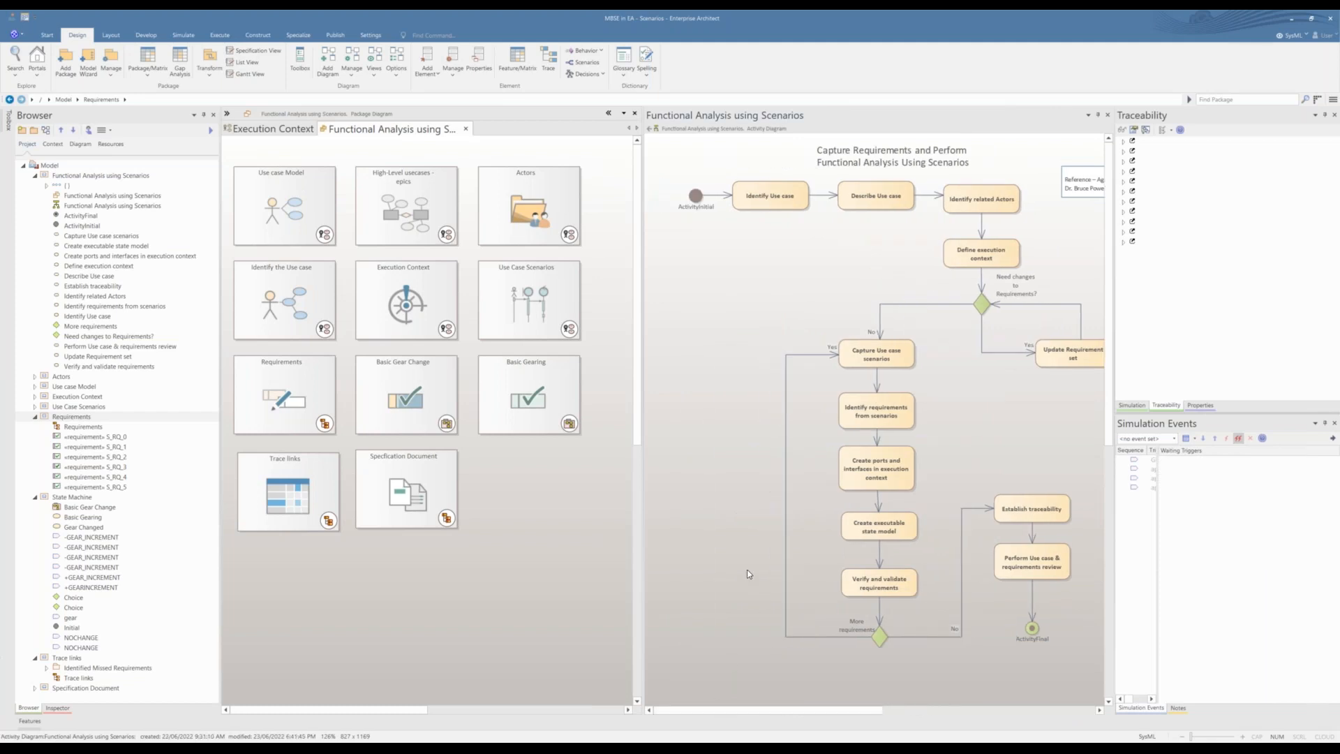
Step: Open the Specification Document diagram, saving pending changes, and create a custom document "System Specification Document - Emulate Basic Gearing" in the Requirements package without a template
{"action": "double_click", "coordinate": [391, 496]}
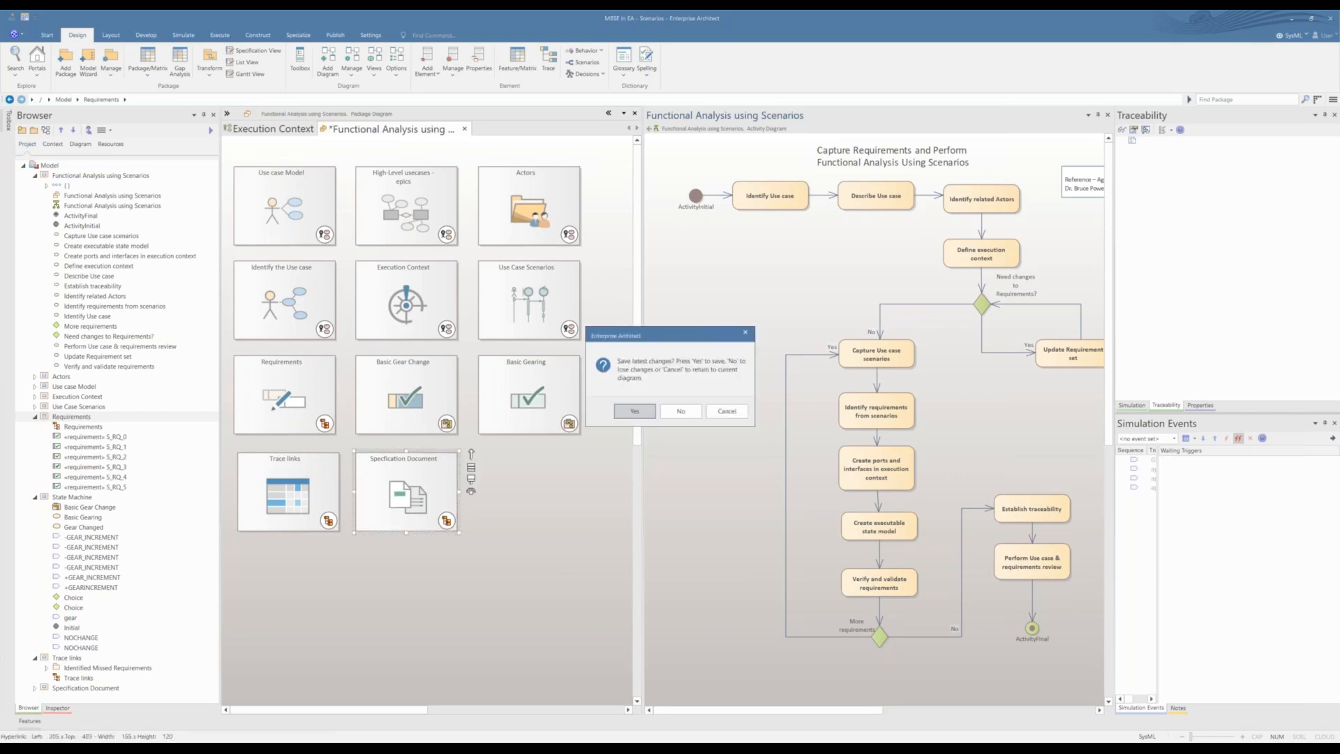
{"action": "left_click", "coordinate": [635, 412]}
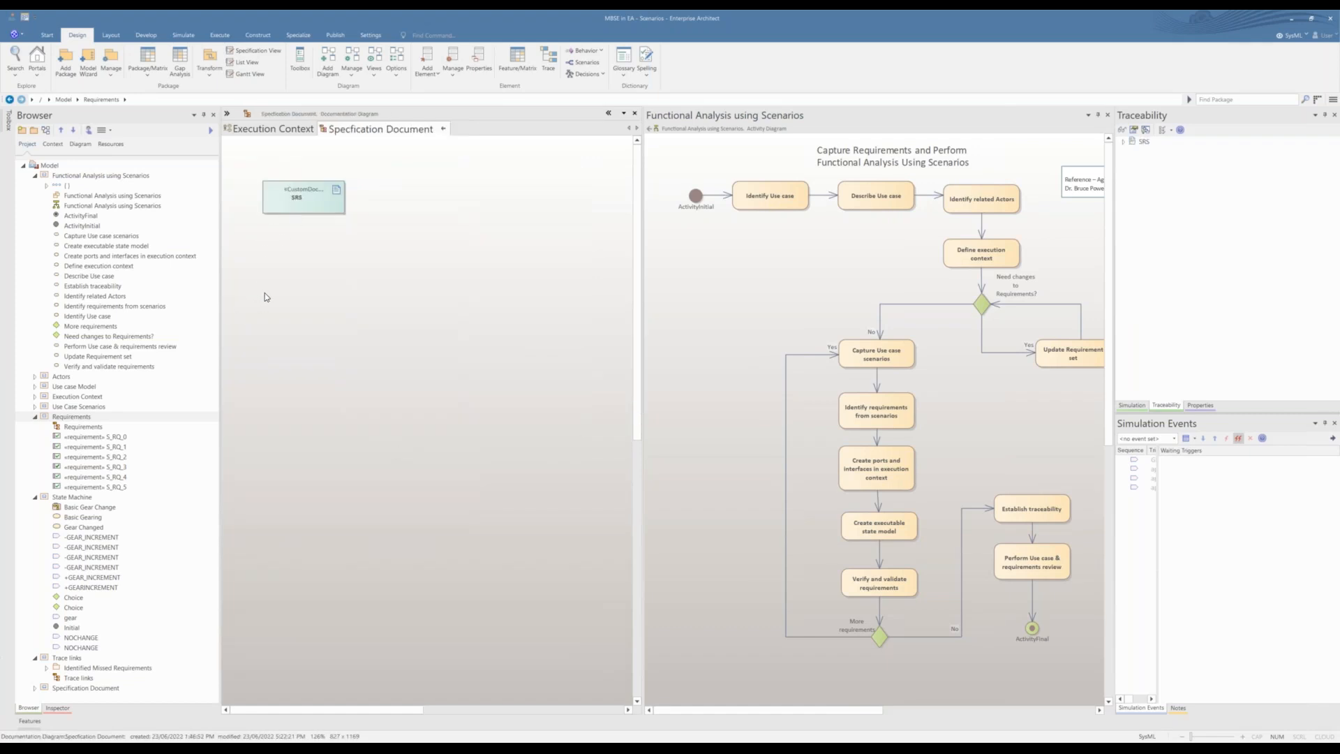
{"action": "left_click", "coordinate": [328, 39]}
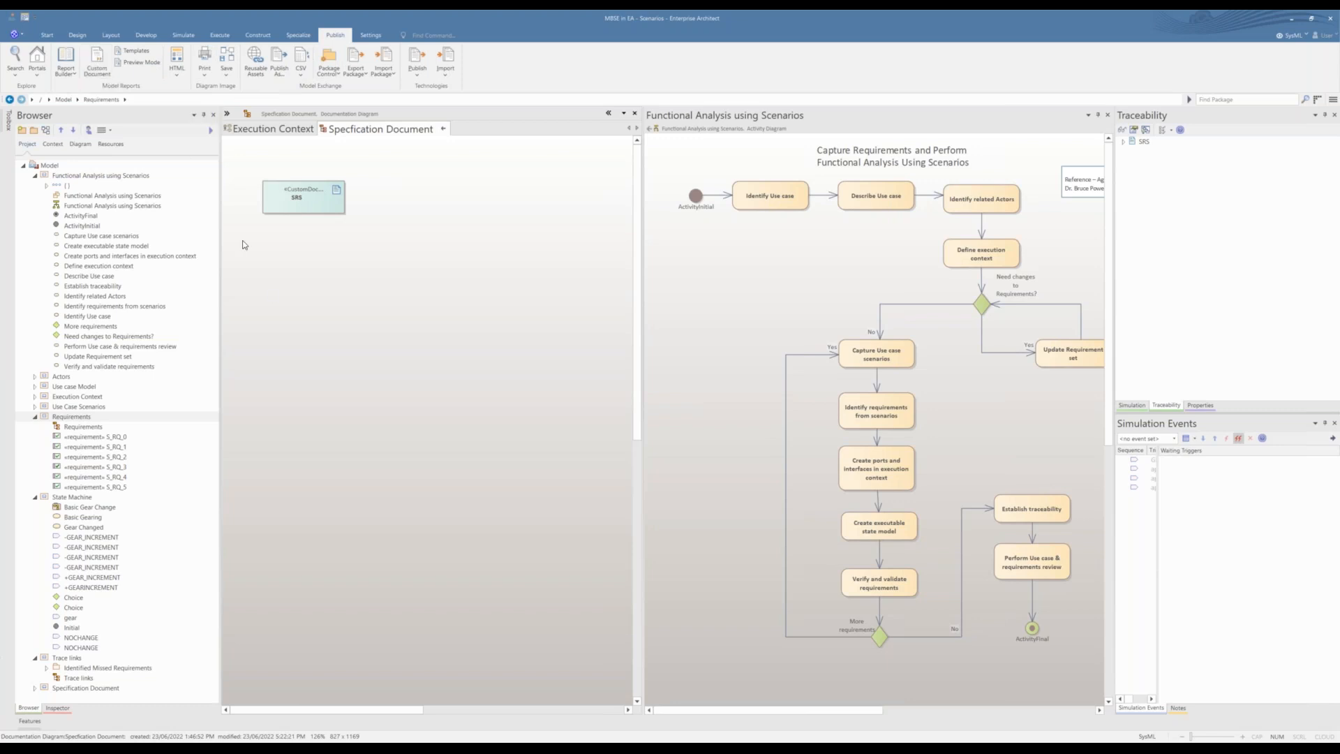
{"action": "left_click", "coordinate": [97, 63]}
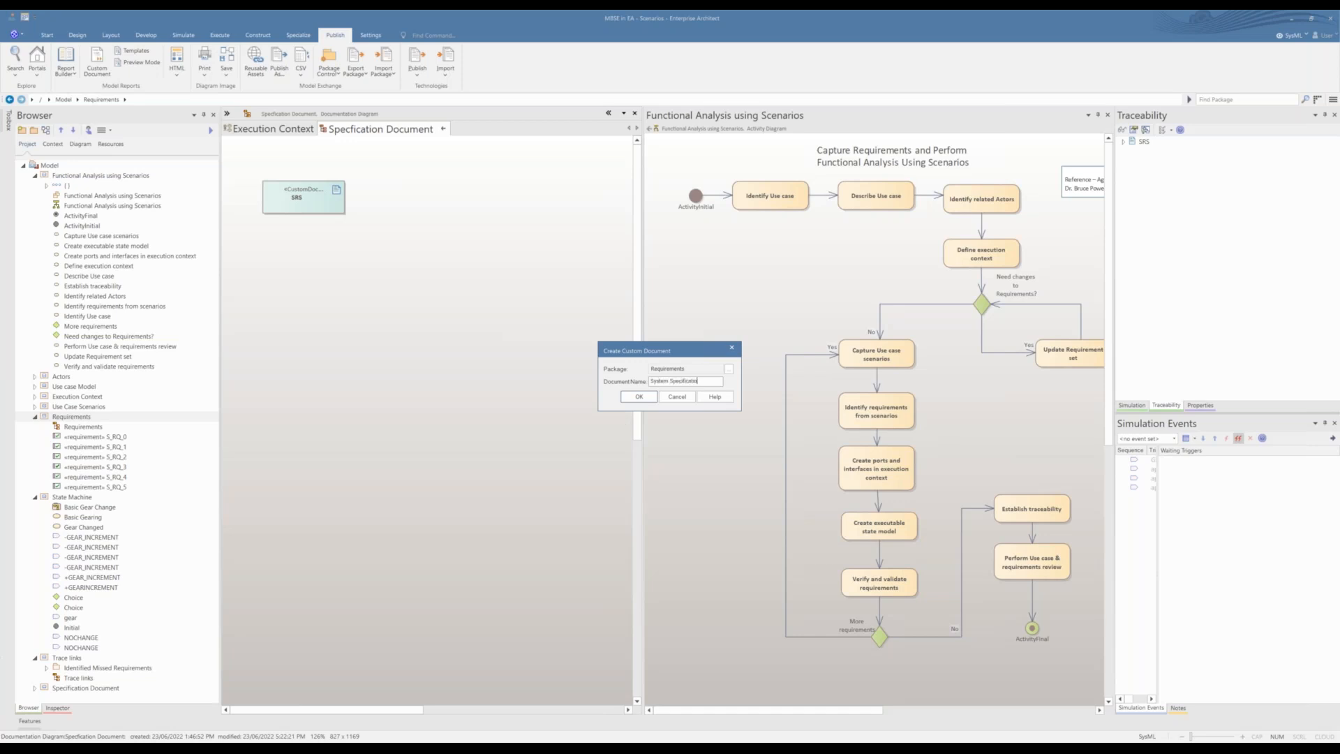
{"action": "type", "text": "ment - Emulate Basic Gearing"}
{"action": "left_click", "coordinate": [648, 402]}
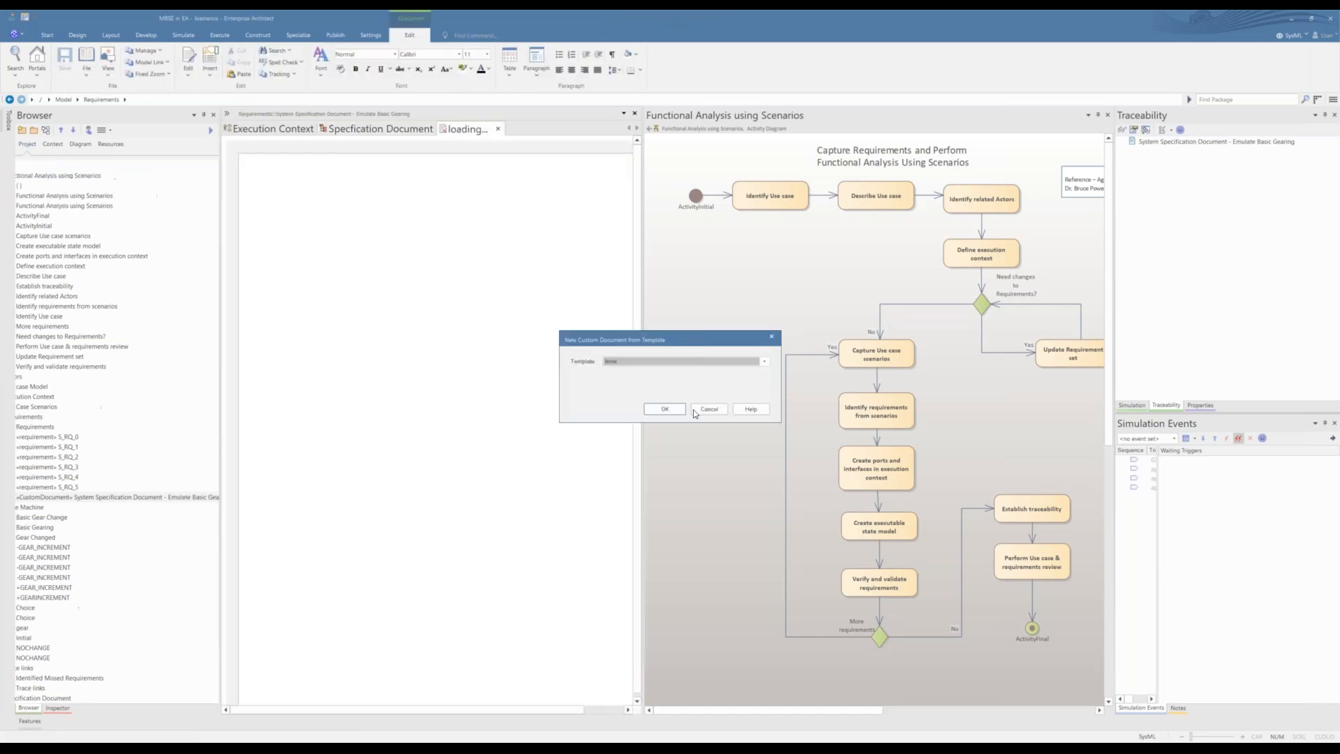
{"action": "left_click", "coordinate": [680, 412]}
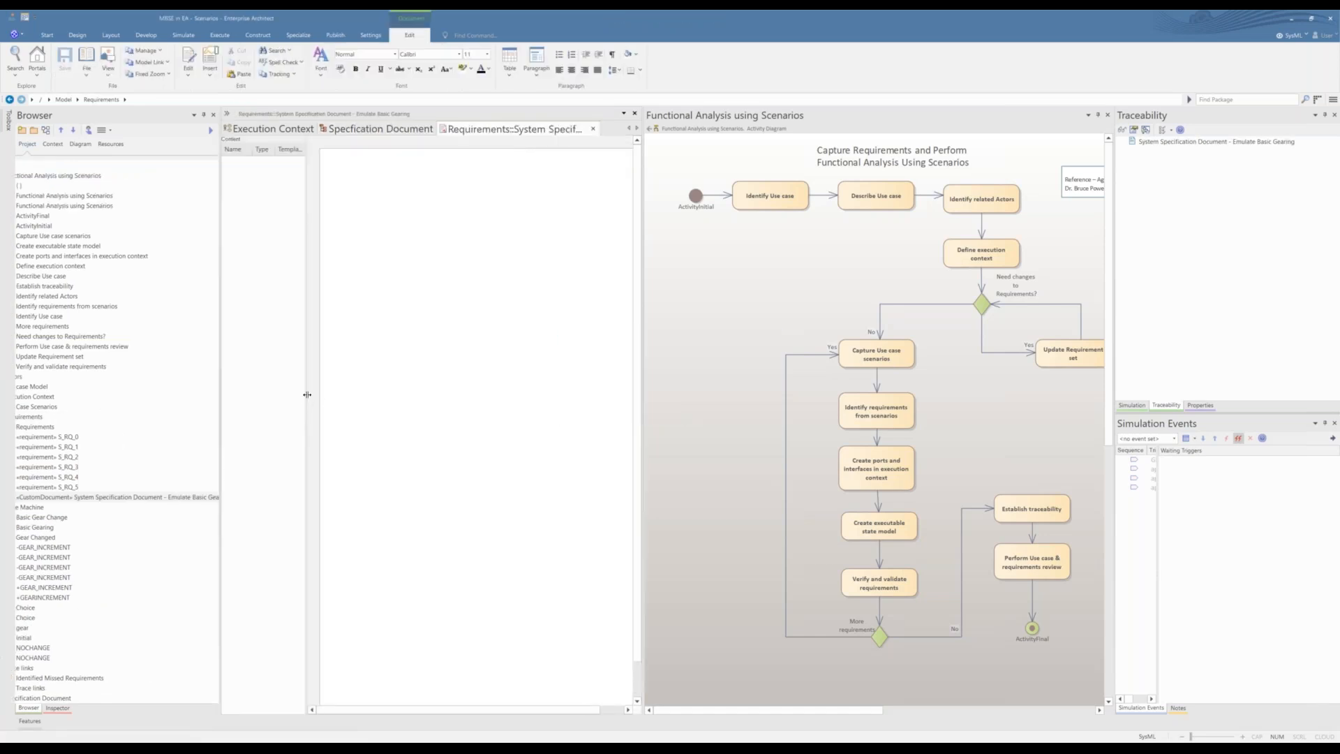
Step: Widen the new document's content list and enlarge the document area until the full page width shows
{"action": "left_click_drag", "start_coordinate": [309, 398], "coordinate": [363, 395]}
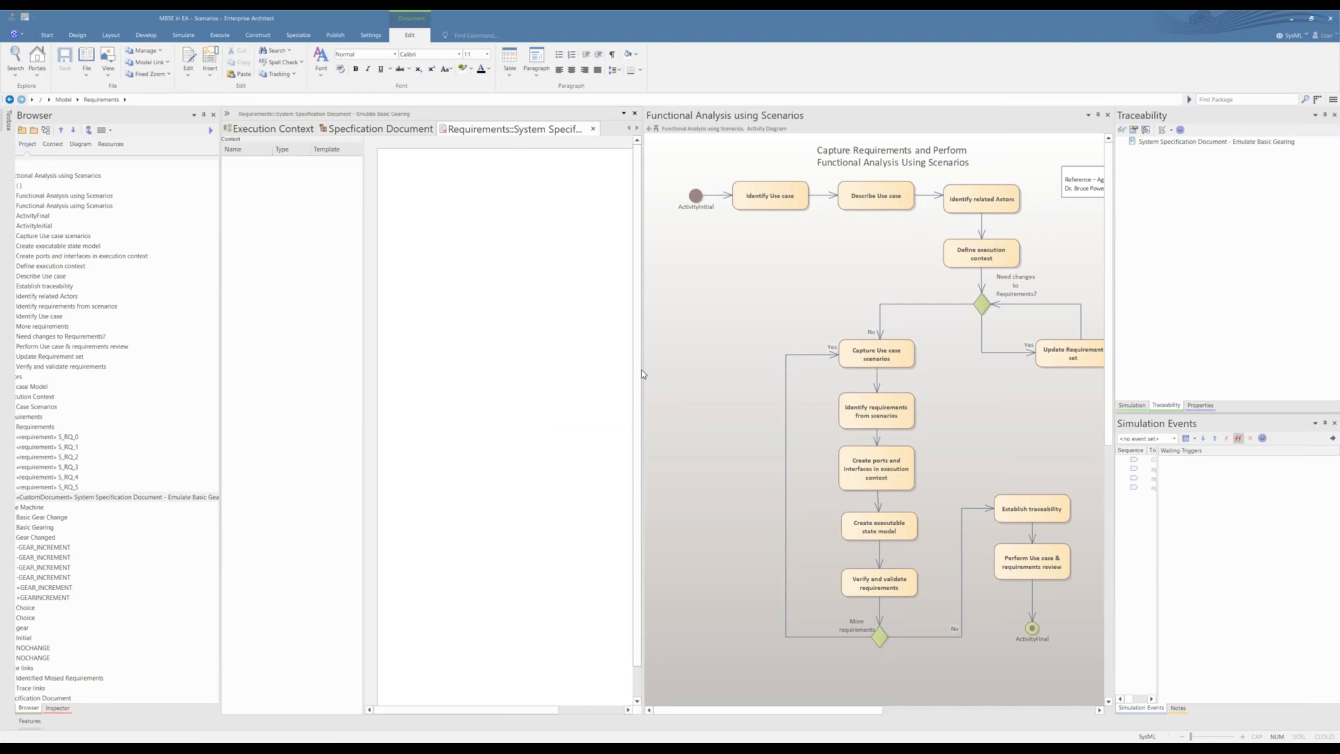
{"action": "left_click_drag", "start_coordinate": [643, 262], "coordinate": [960, 253]}
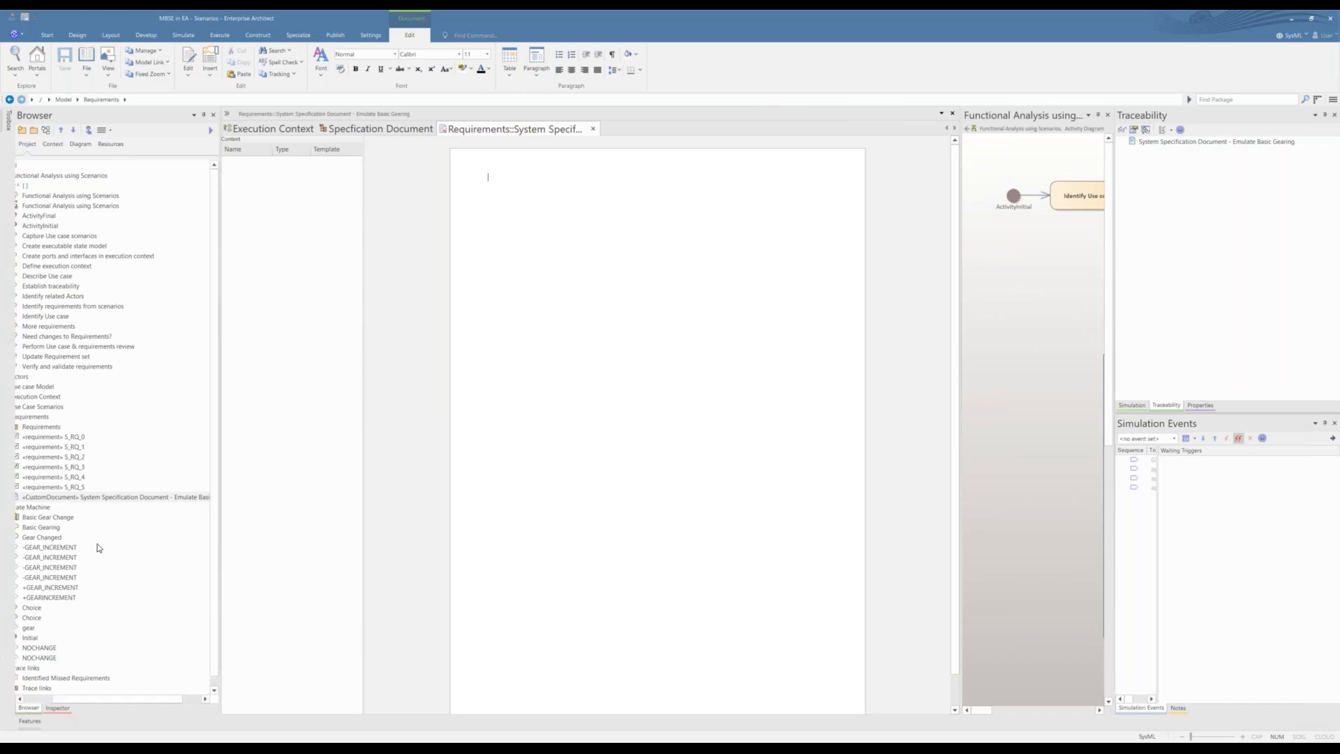
{"action": "left_click_drag", "start_coordinate": [85, 702], "coordinate": [56, 702]}
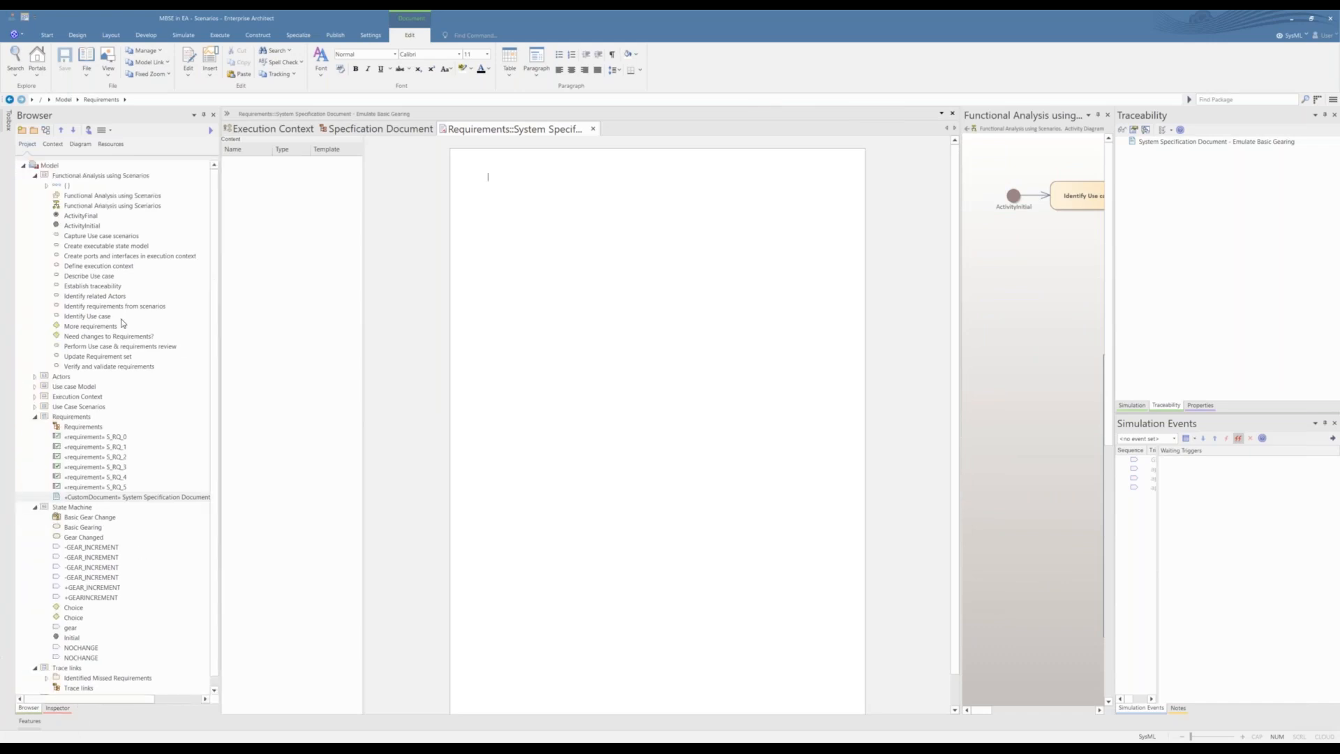
Step: Add the Actors diagram to the specification document as dynamic content using the Diagram Report template
{"action": "left_click", "coordinate": [35, 179]}
{"action": "left_click", "coordinate": [35, 186]}
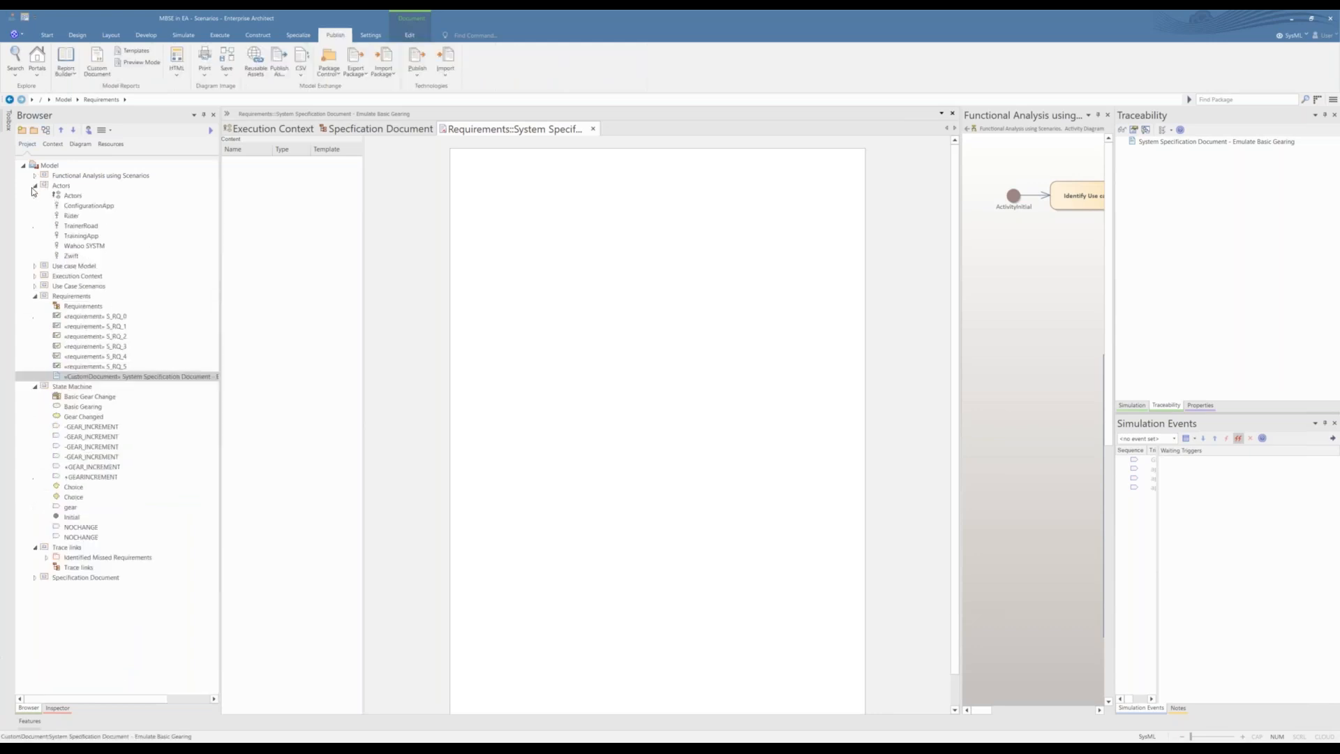
{"action": "left_click", "coordinate": [70, 196]}
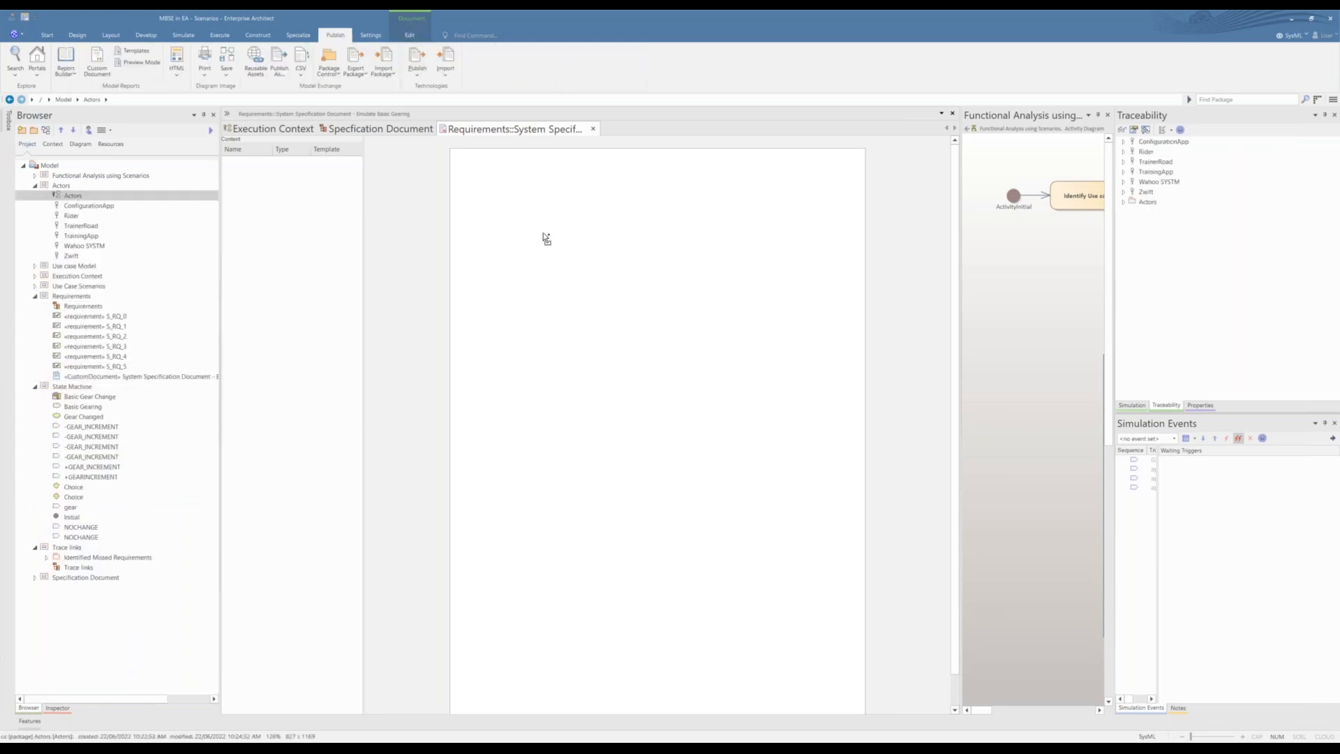
{"action": "left_click_drag", "start_coordinate": [542, 234], "coordinate": [543, 234]}
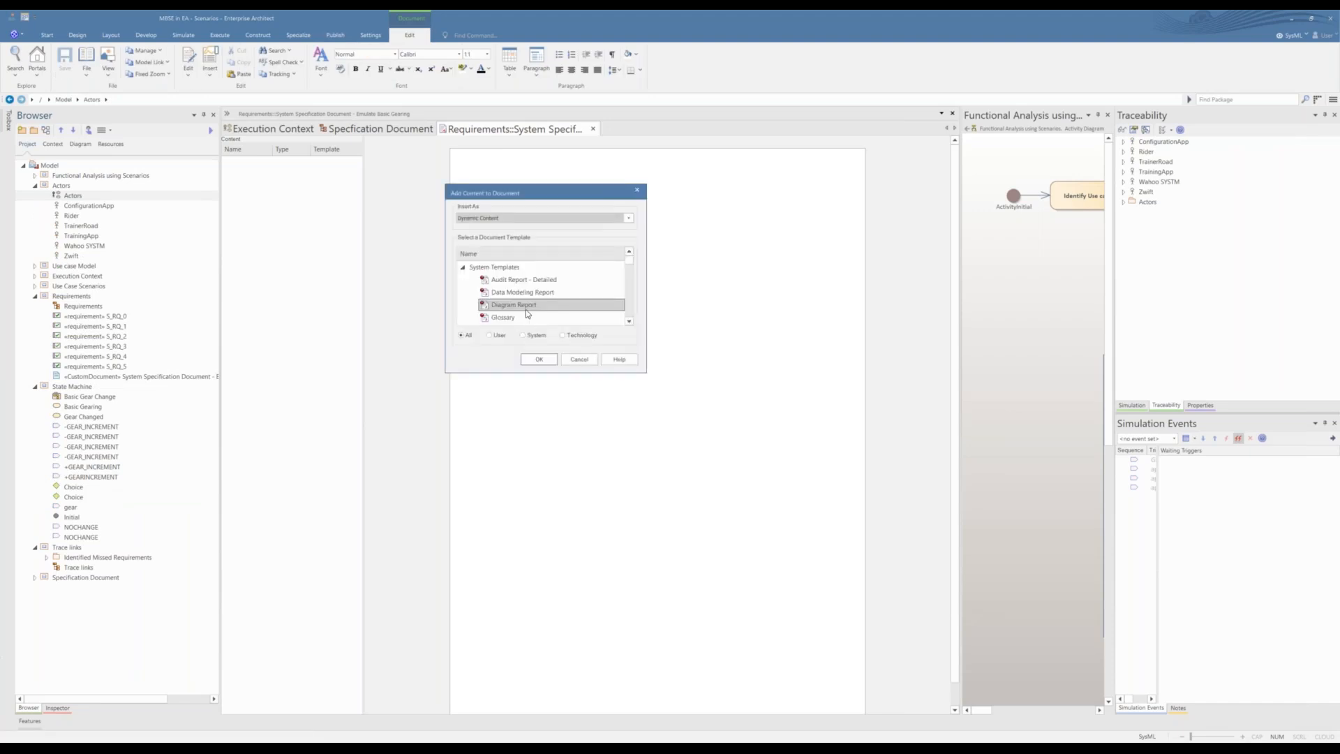
{"action": "left_click", "coordinate": [543, 359]}
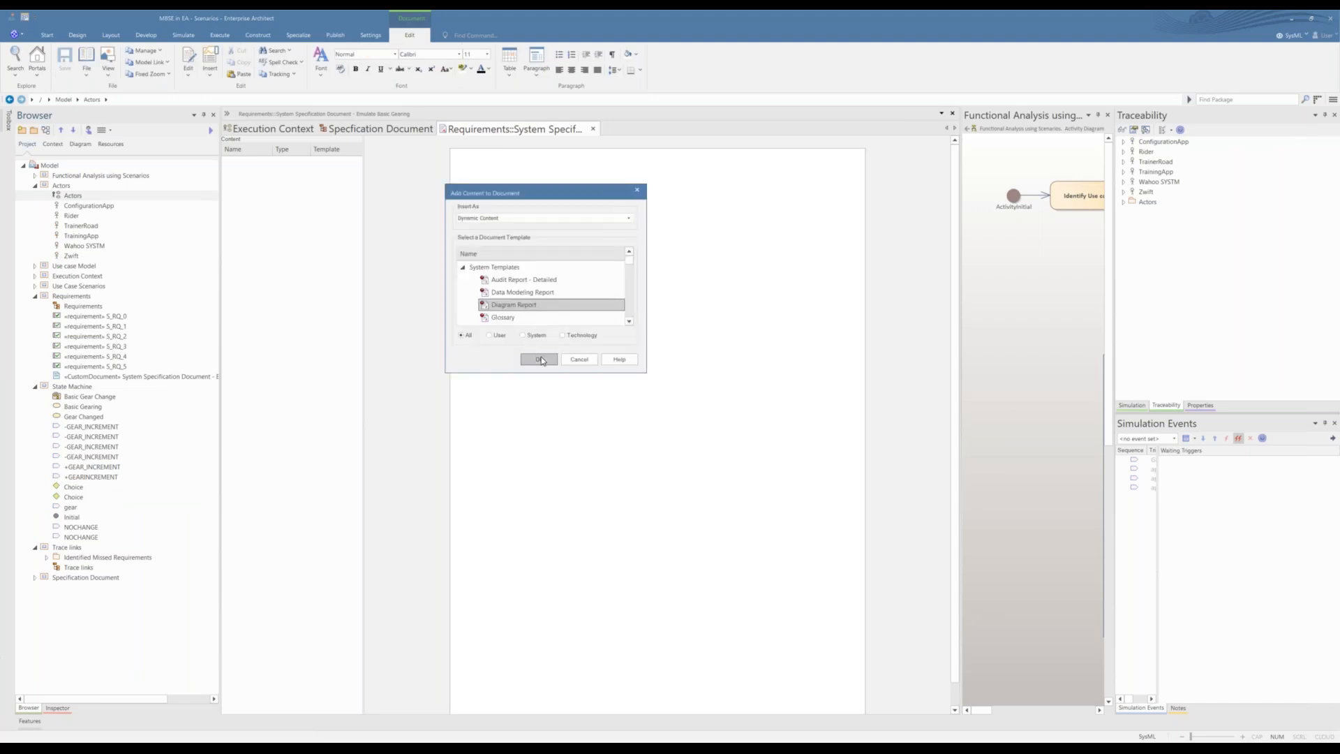
Step: Add the Actors package below its diagram as dynamic content using the Table Name and Notes template, and review the inserted table
{"action": "left_click", "coordinate": [66, 198]}
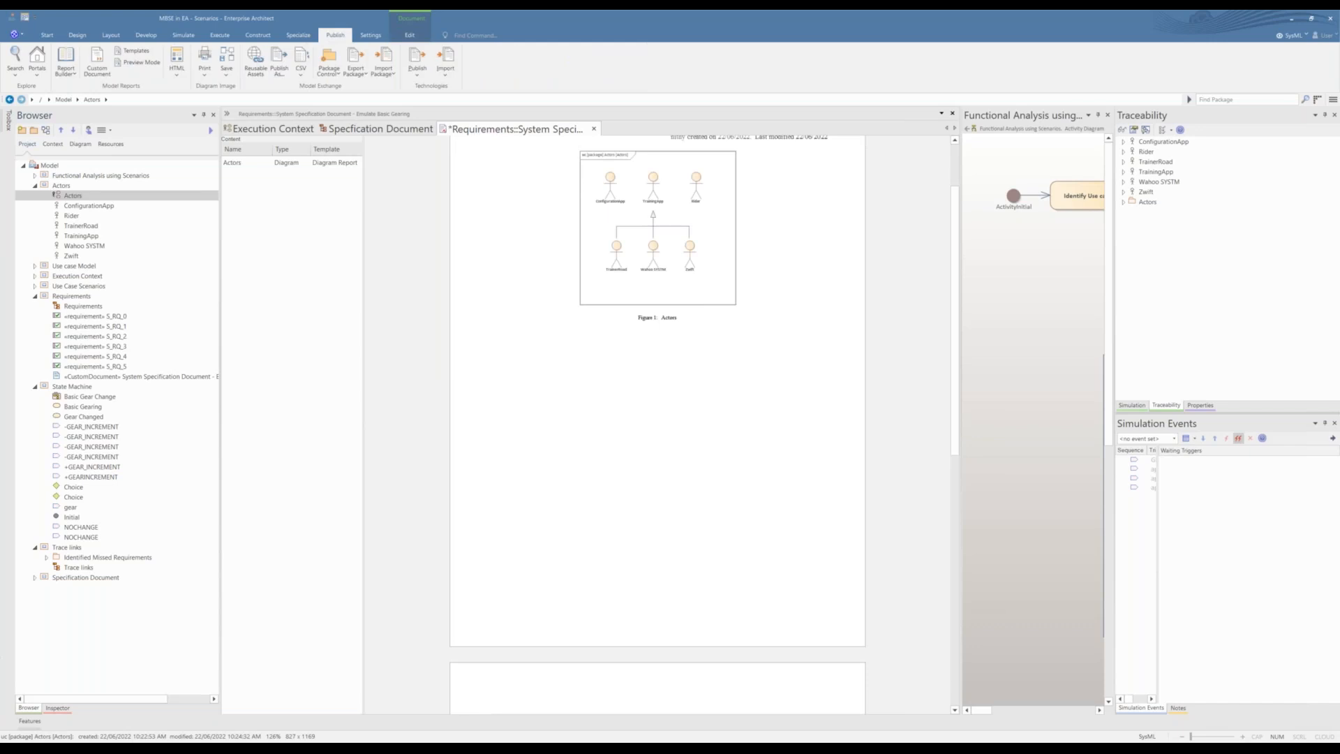
{"action": "left_click_drag", "start_coordinate": [61, 185], "coordinate": [516, 365]}
{"action": "left_click", "coordinate": [696, 411]}
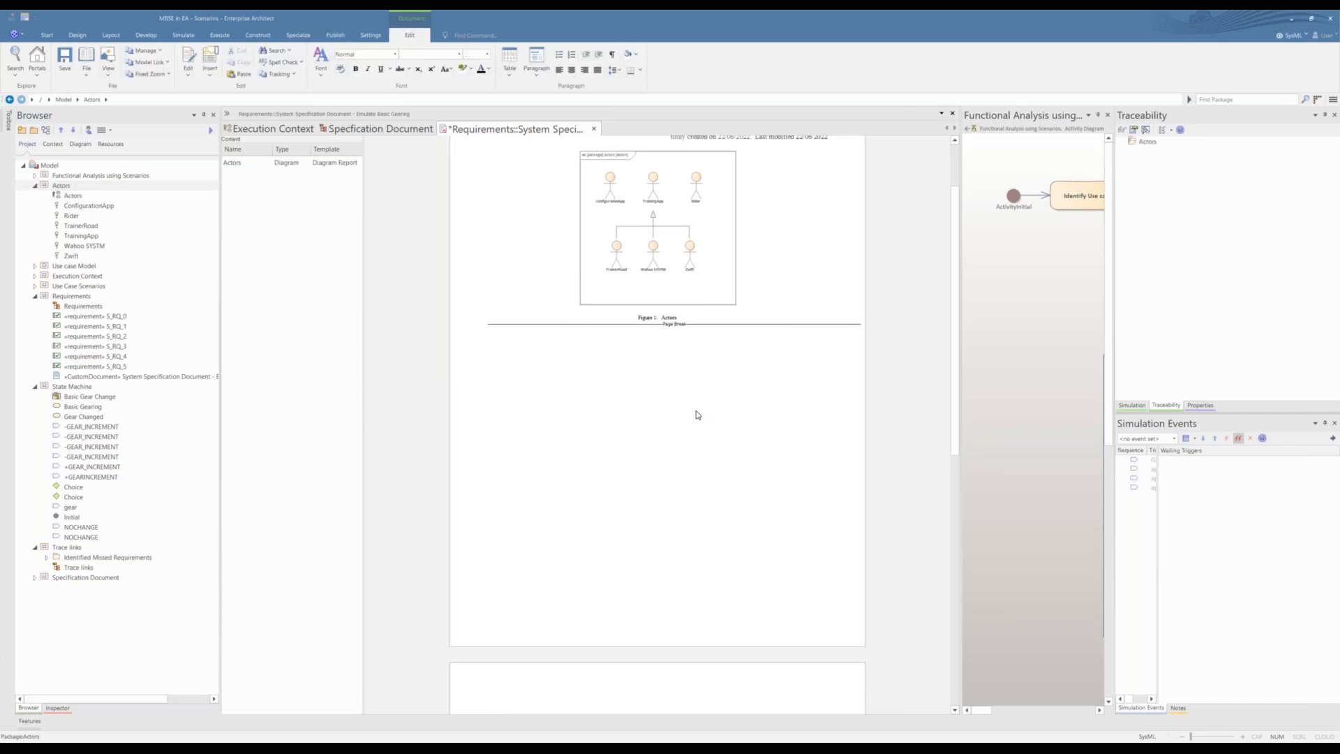
{"action": "scroll", "coordinate": [559, 305], "scroll_direction": "down", "scroll_amount": 5}
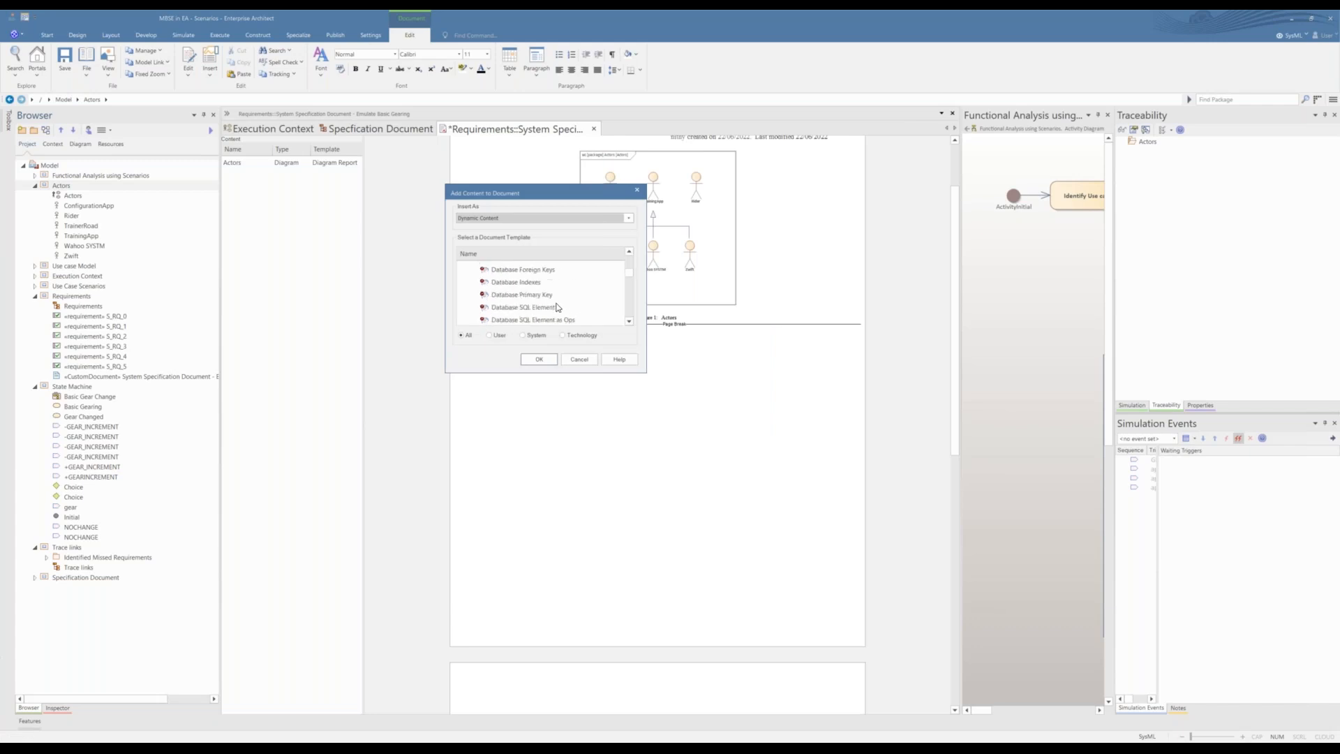
{"action": "scroll", "coordinate": [556, 309], "scroll_direction": "down", "scroll_amount": 8}
{"action": "scroll", "coordinate": [538, 314], "scroll_direction": "down", "scroll_amount": 6}
{"action": "scroll", "coordinate": [538, 311], "scroll_direction": "down", "scroll_amount": 5}
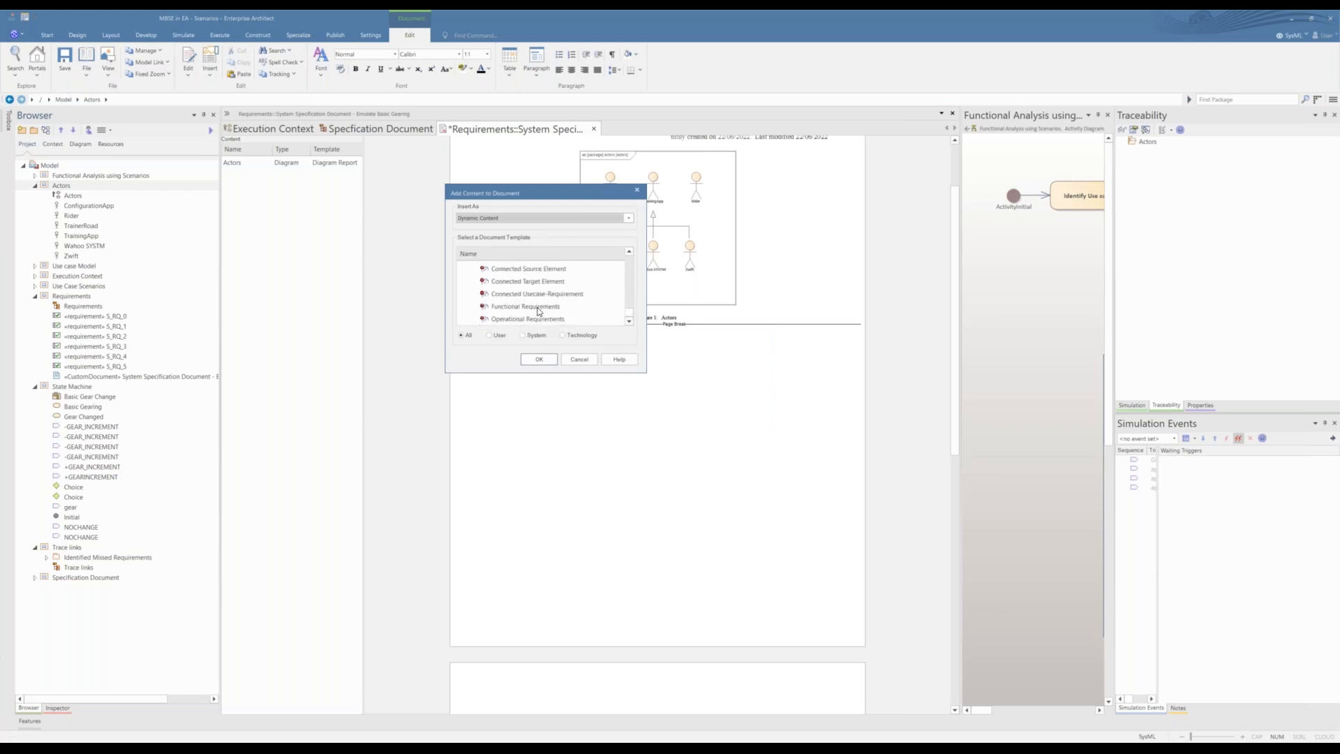
{"action": "scroll", "coordinate": [559, 312], "scroll_direction": "up", "scroll_amount": 1}
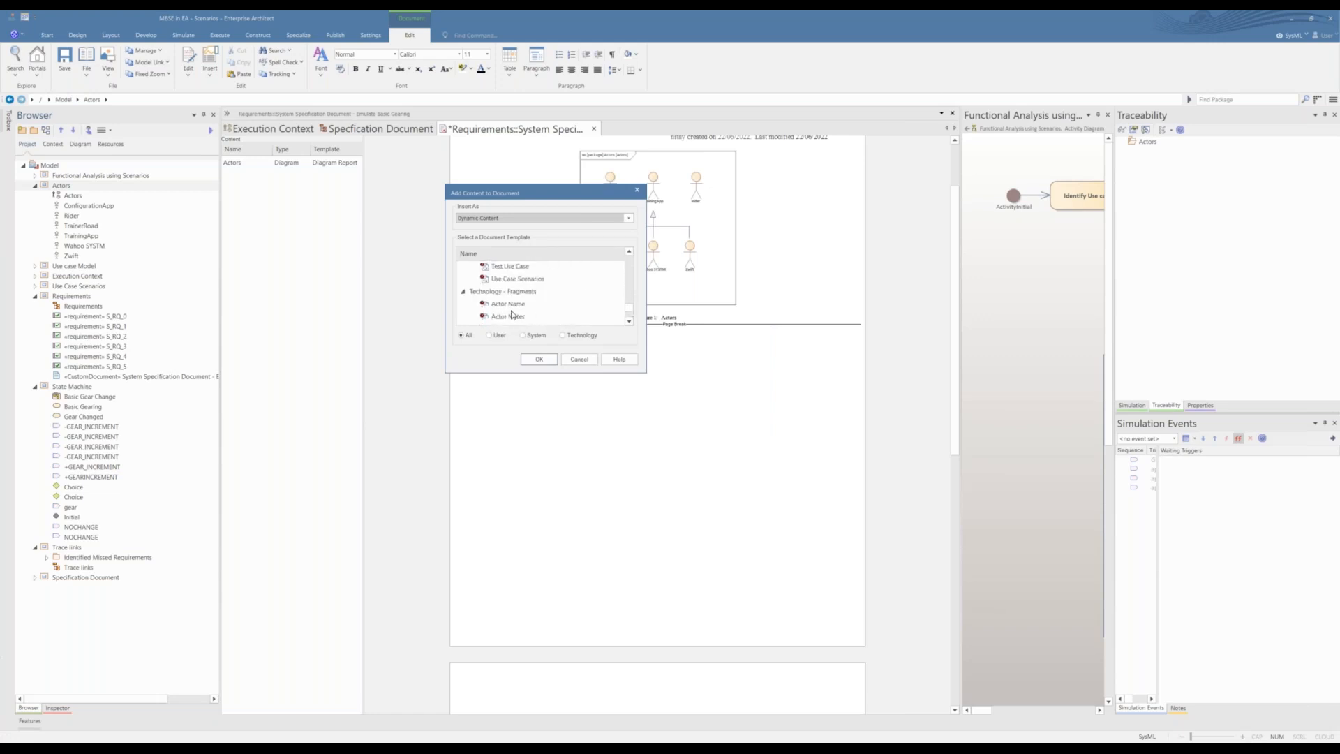
{"action": "scroll", "coordinate": [522, 300], "scroll_direction": "down", "scroll_amount": 2}
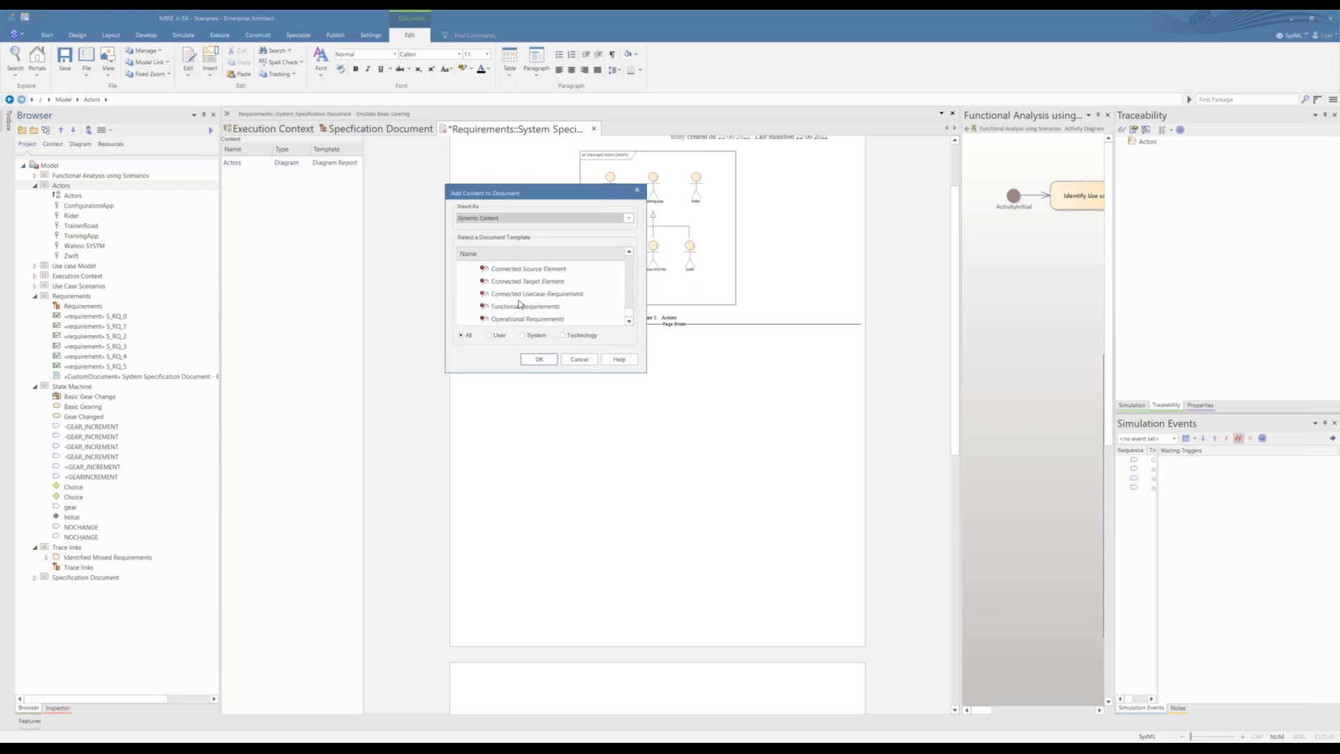
{"action": "scroll", "coordinate": [520, 306], "scroll_direction": "up", "scroll_amount": 4}
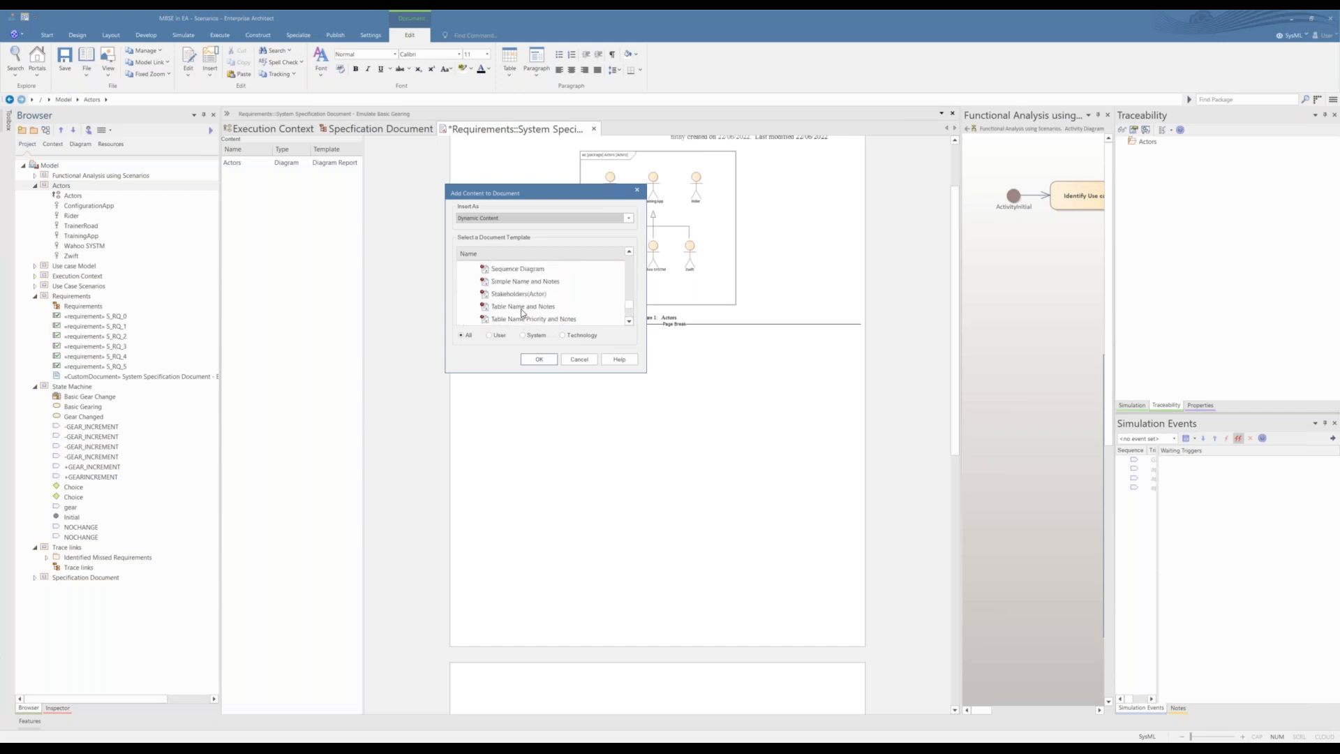
{"action": "left_click", "coordinate": [523, 306]}
{"action": "left_click", "coordinate": [540, 360]}
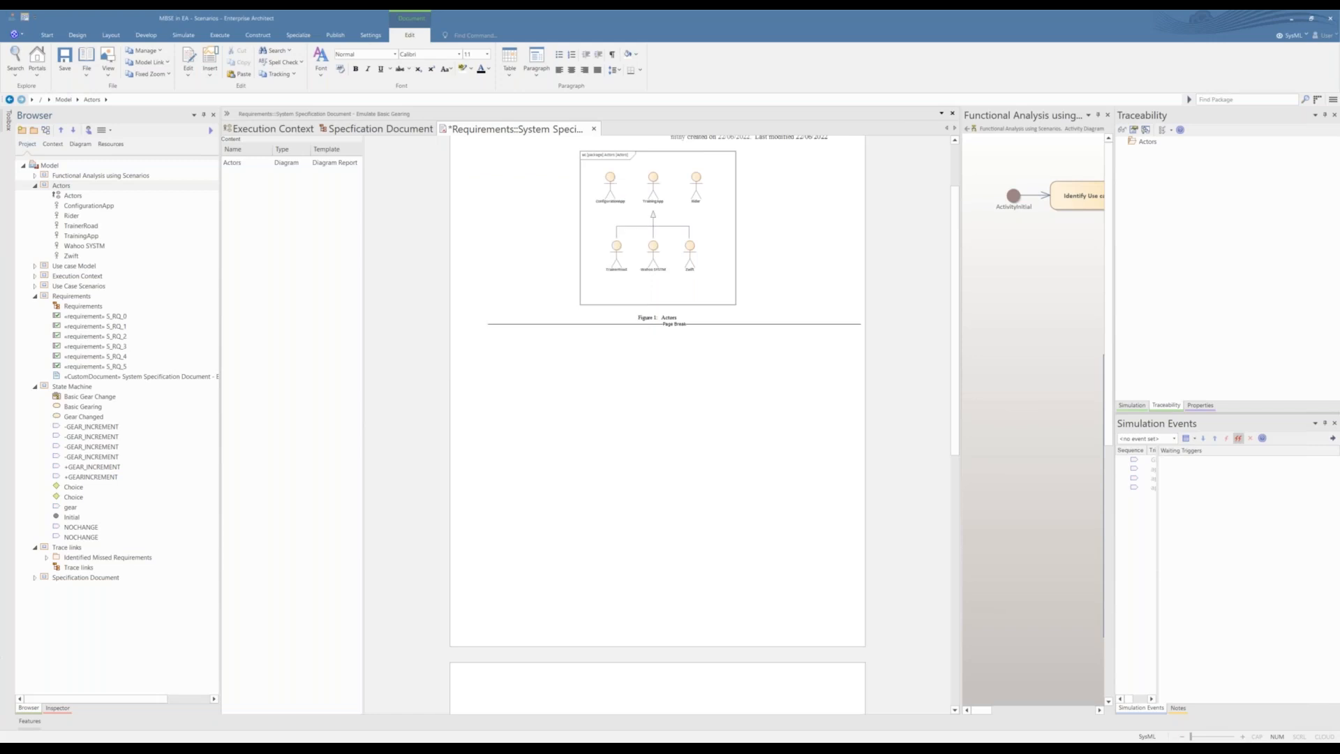
{"action": "scroll", "coordinate": [572, 348], "scroll_direction": "up", "scroll_amount": 3}
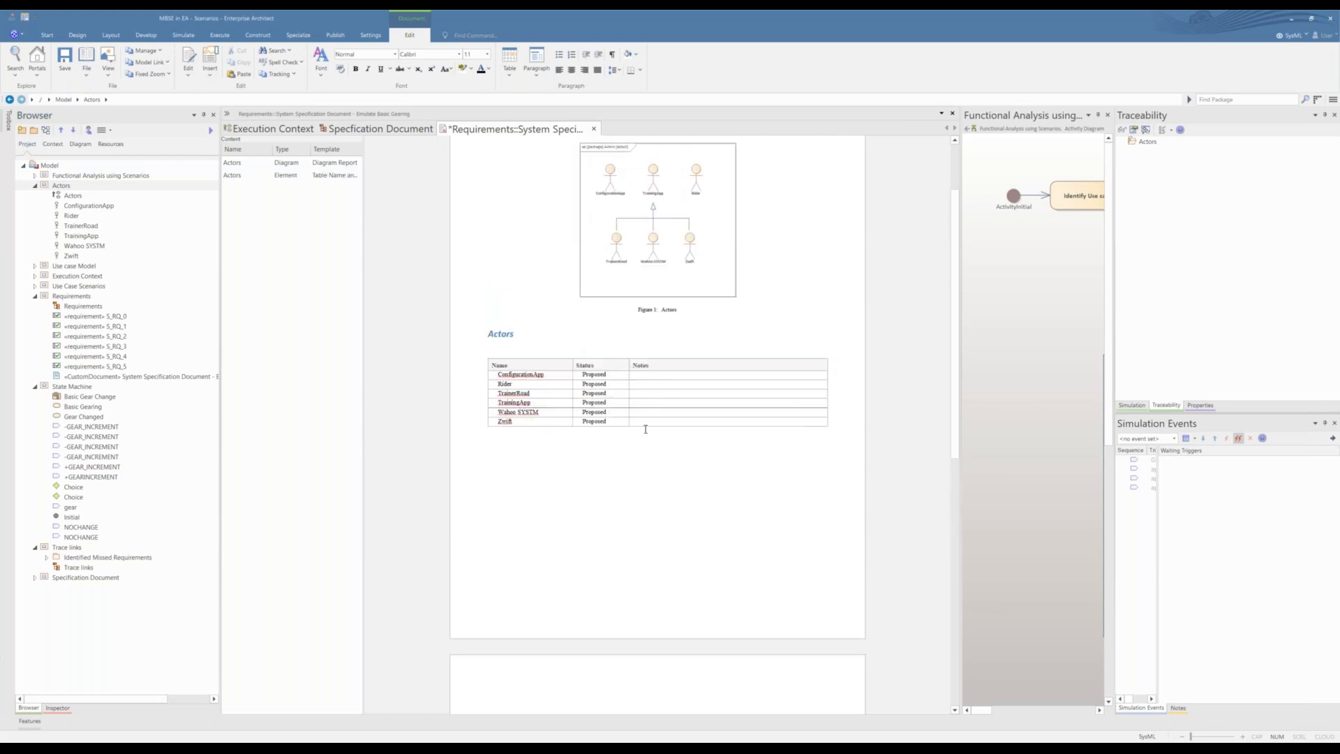
{"action": "scroll", "coordinate": [659, 349], "scroll_direction": "up", "scroll_amount": 2}
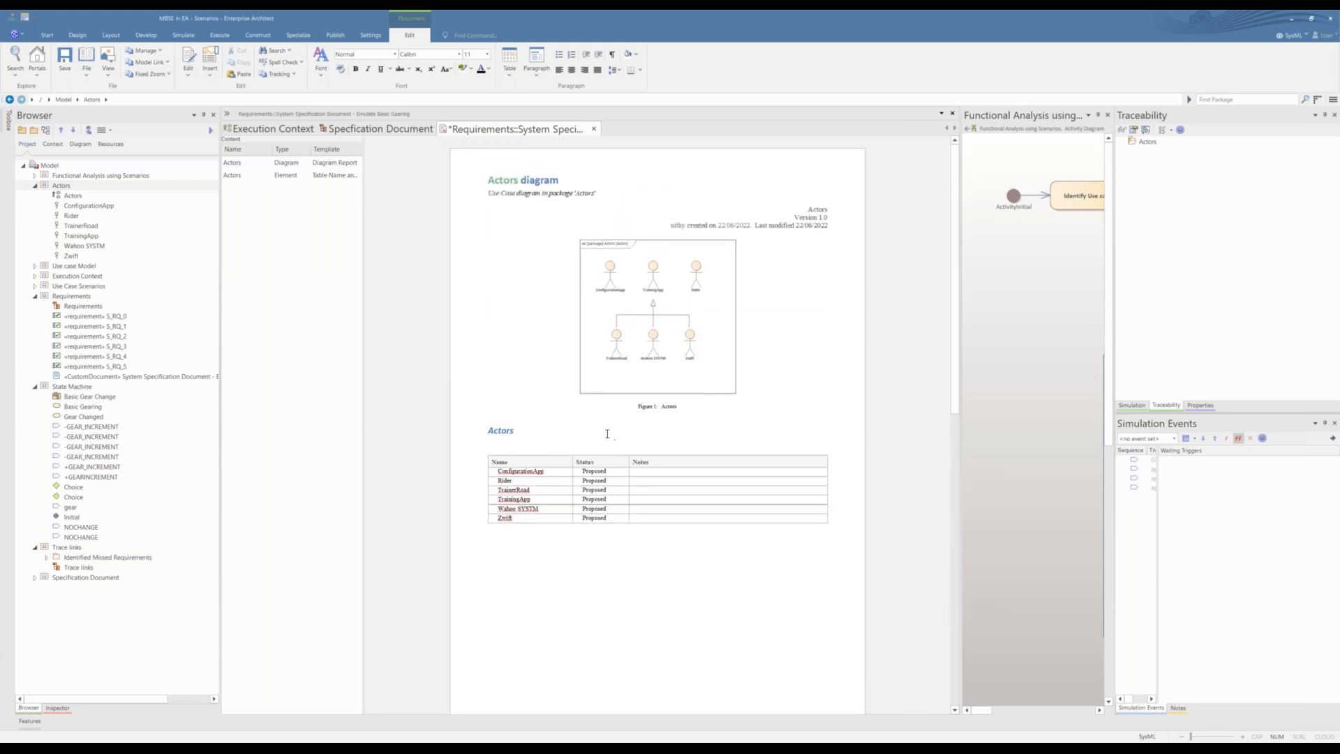
Step: Expand the Use case Model packages and add the High-Level usecases - epics diagram below the actors table with the Diagram Report template
{"action": "left_click", "coordinate": [35, 267]}
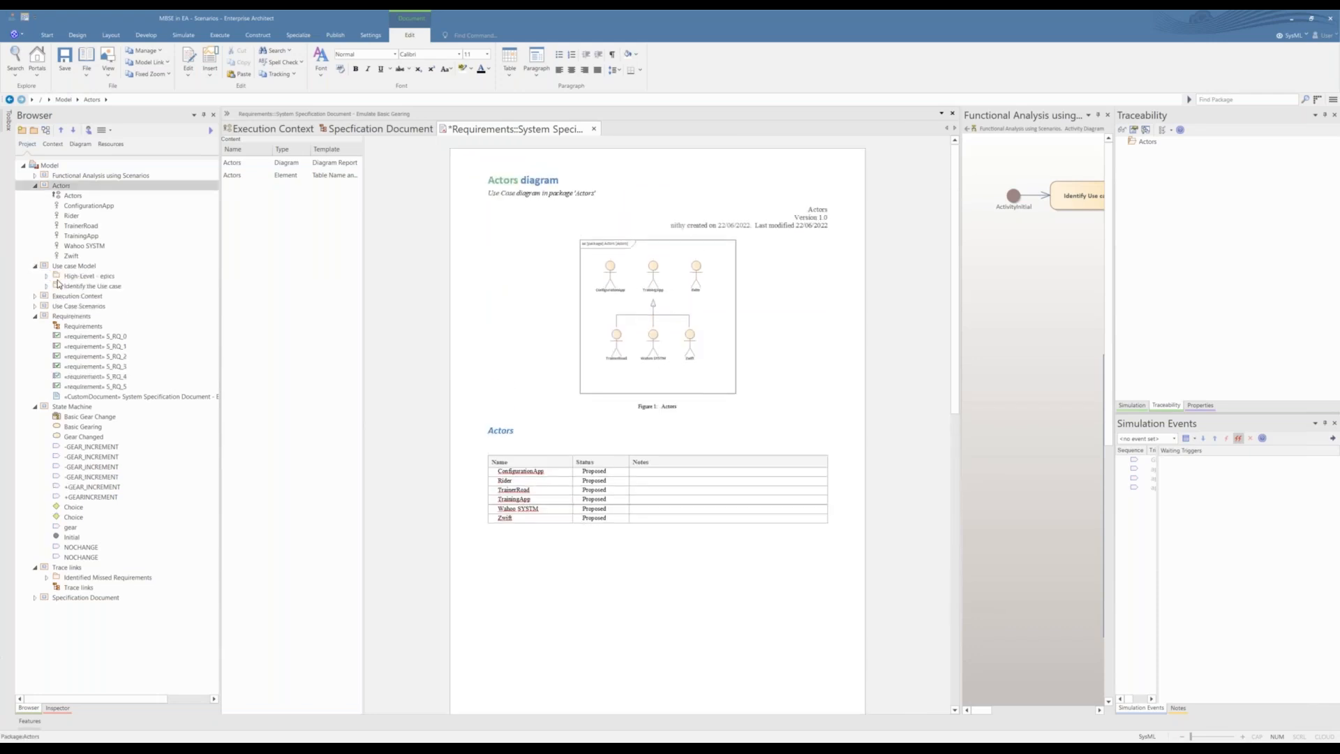
{"action": "left_click", "coordinate": [47, 286]}
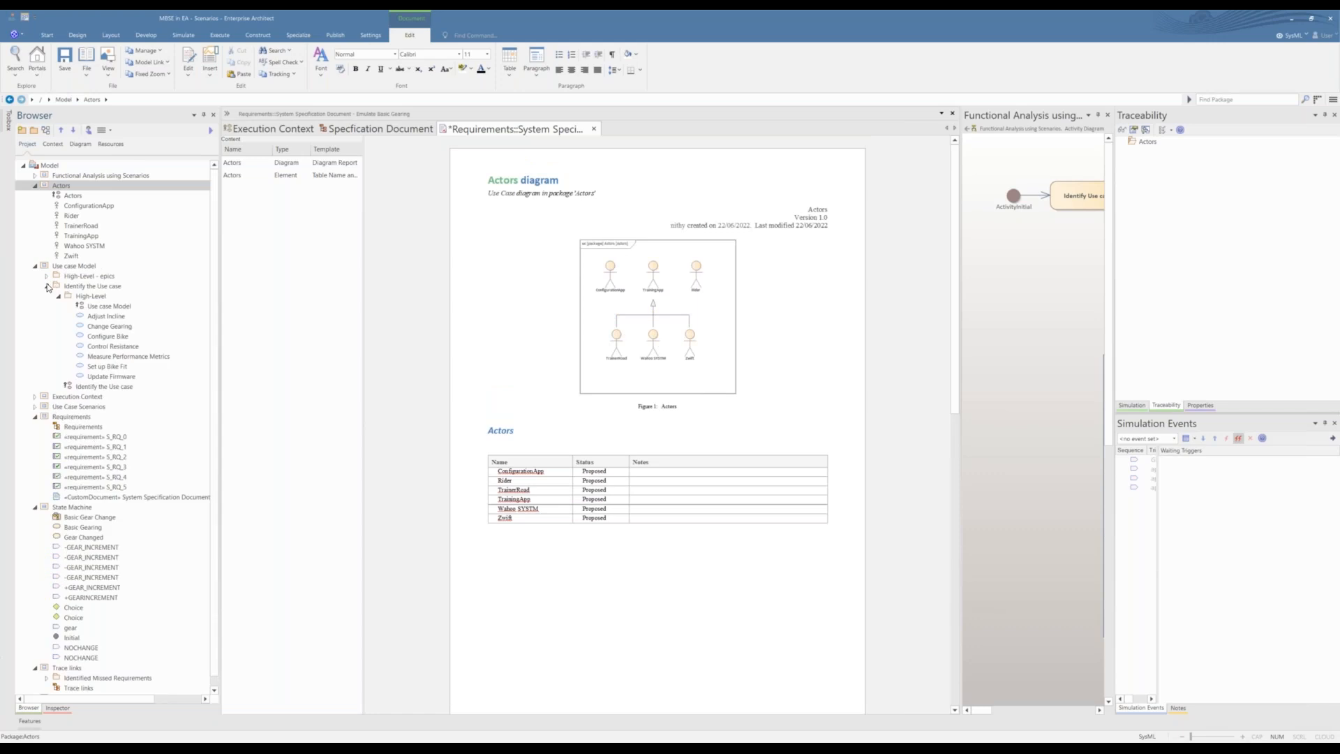
{"action": "left_click", "coordinate": [46, 276]}
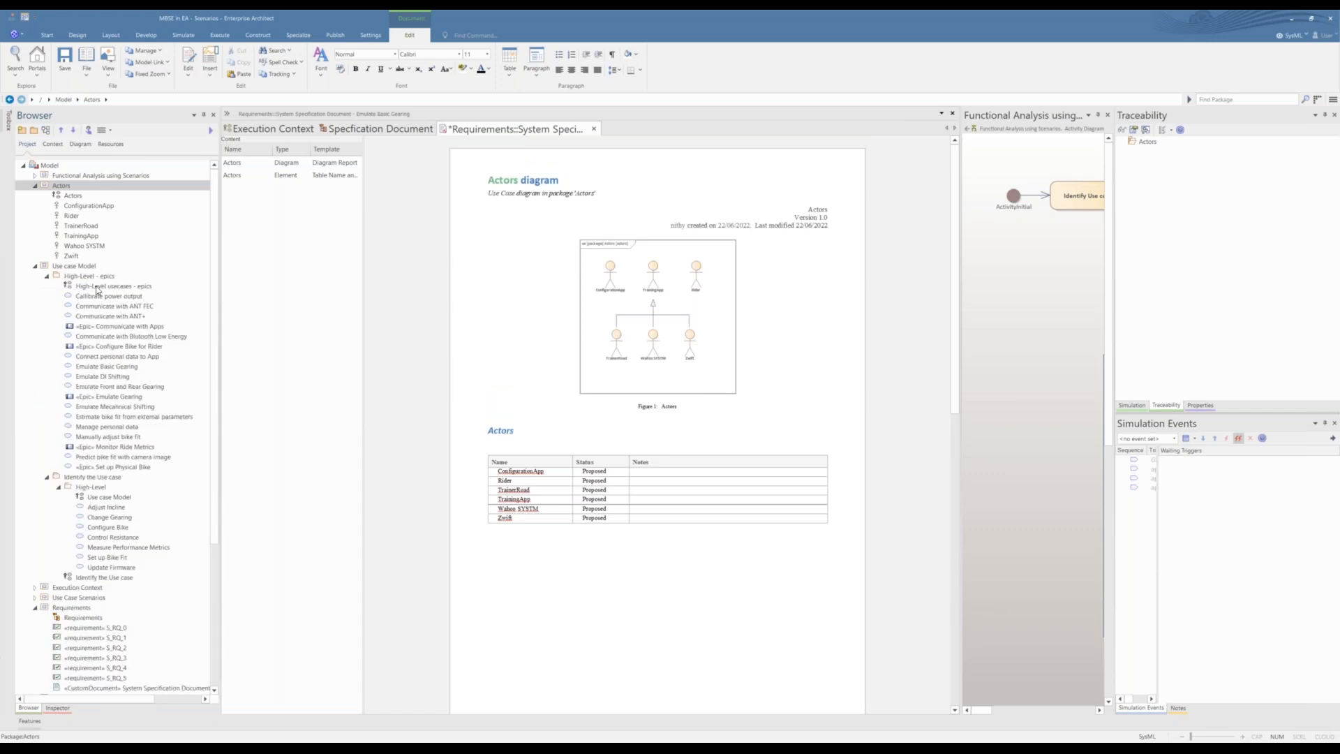
{"action": "left_click_drag", "start_coordinate": [97, 286], "coordinate": [512, 570]}
{"action": "left_click", "coordinate": [710, 410]}
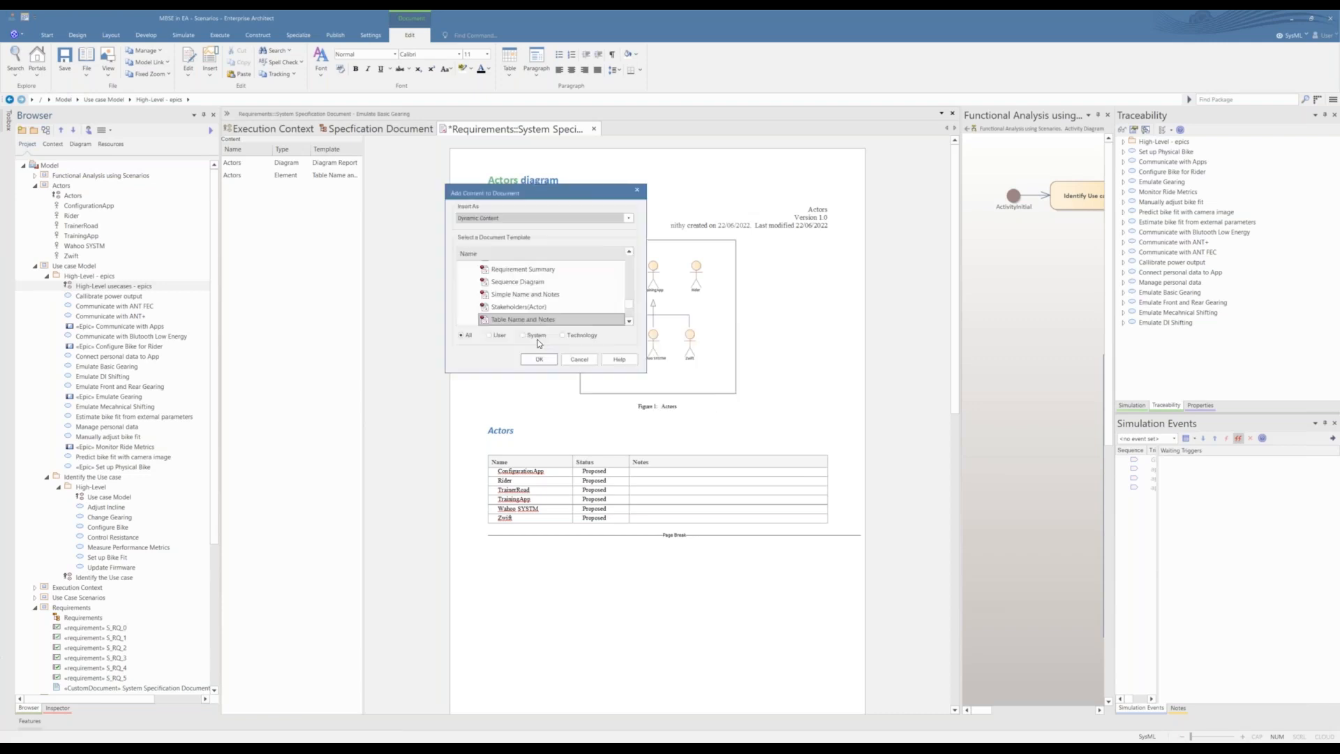
{"action": "scroll", "coordinate": [628, 300], "scroll_direction": "down", "scroll_amount": 2}
{"action": "scroll", "coordinate": [628, 300], "scroll_direction": "up", "scroll_amount": 3}
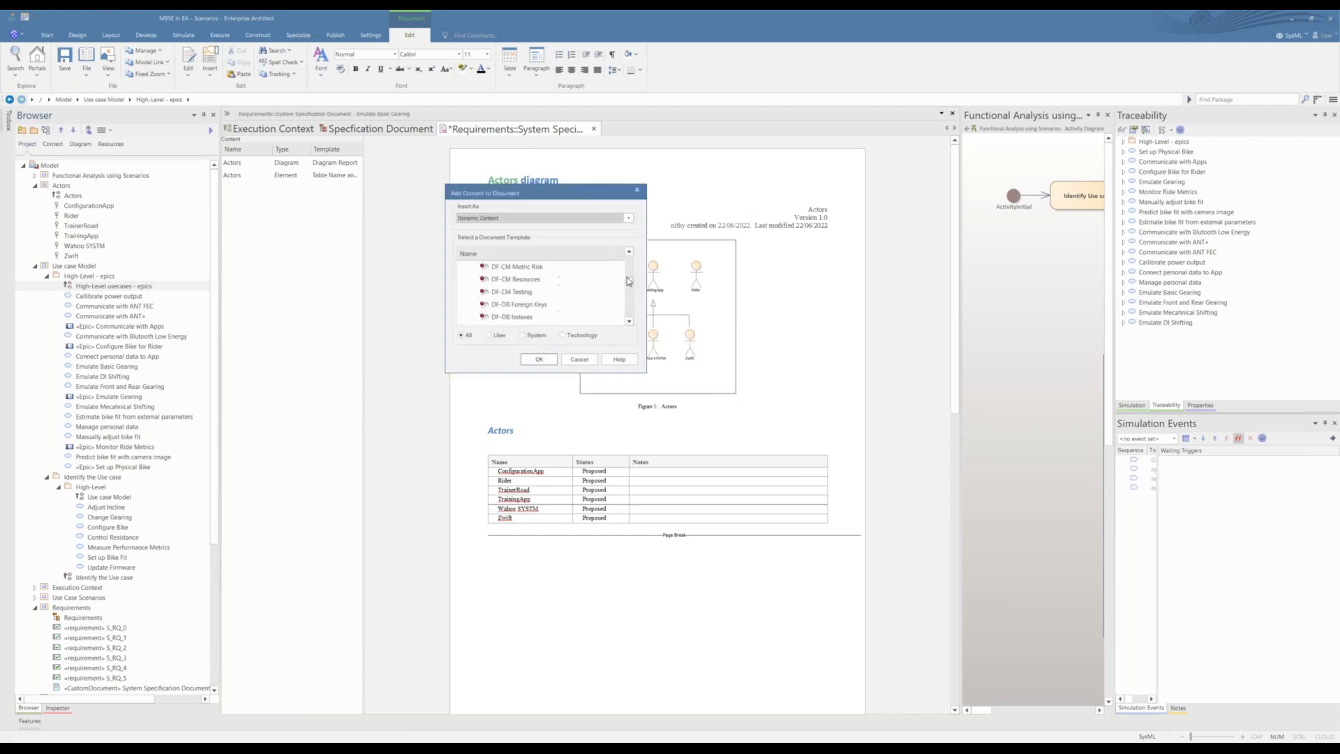
{"action": "left_click", "coordinate": [514, 305]}
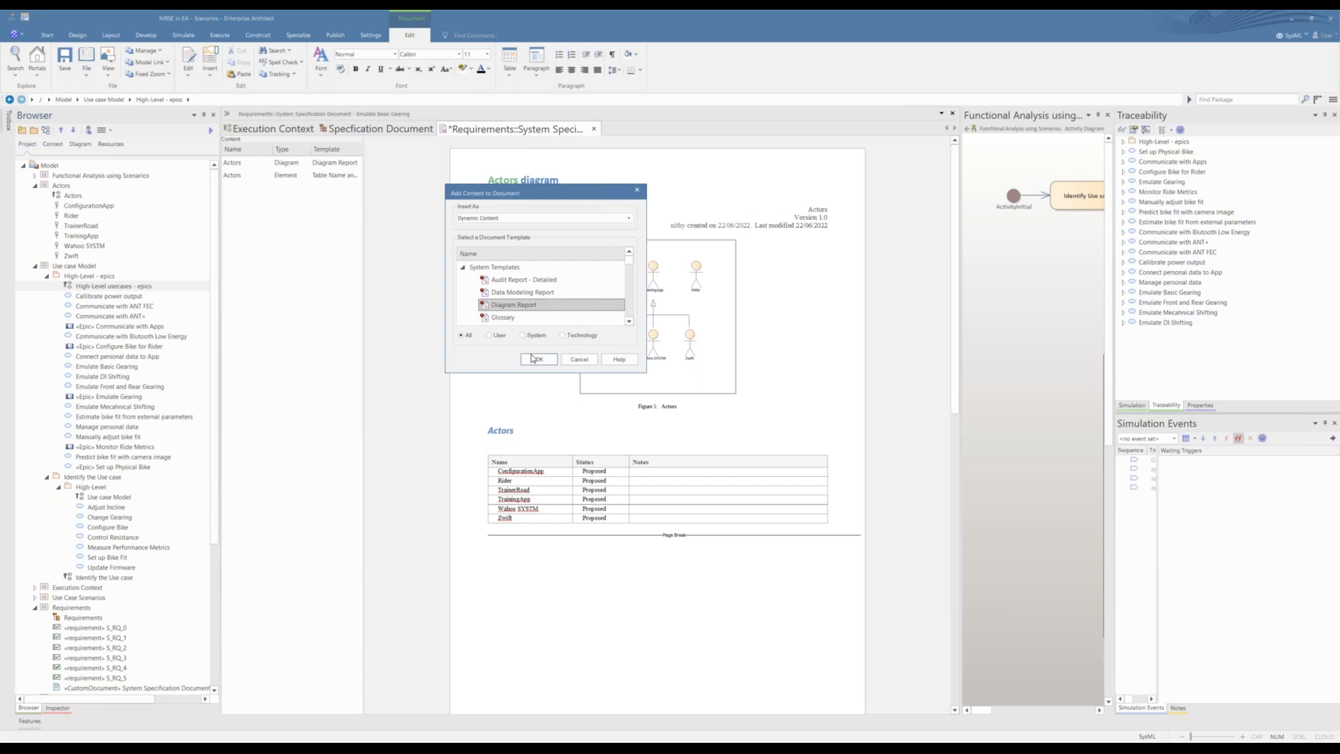
{"action": "left_click", "coordinate": [539, 359]}
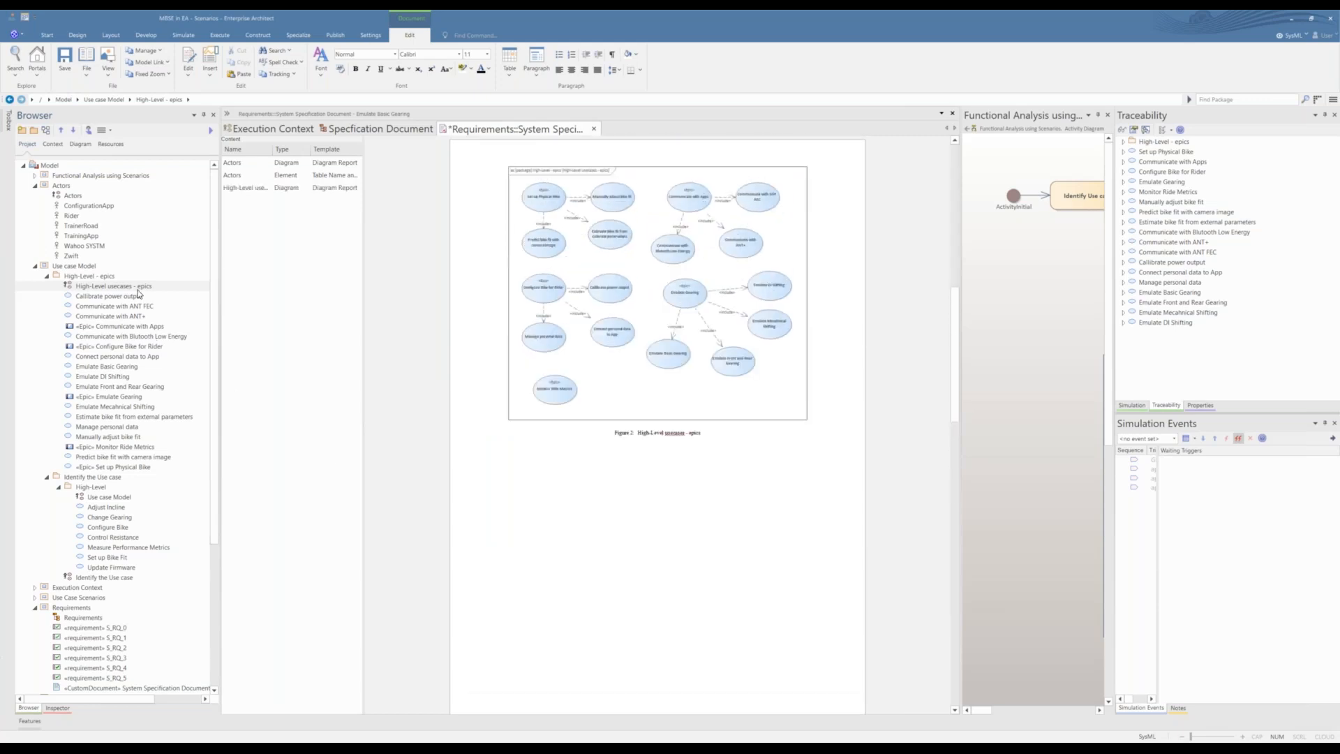
Step: Add the High-Level package's Use case Model diagram below the epics diagram as dynamic content using the Diagram Report template
{"action": "left_click", "coordinate": [77, 268]}
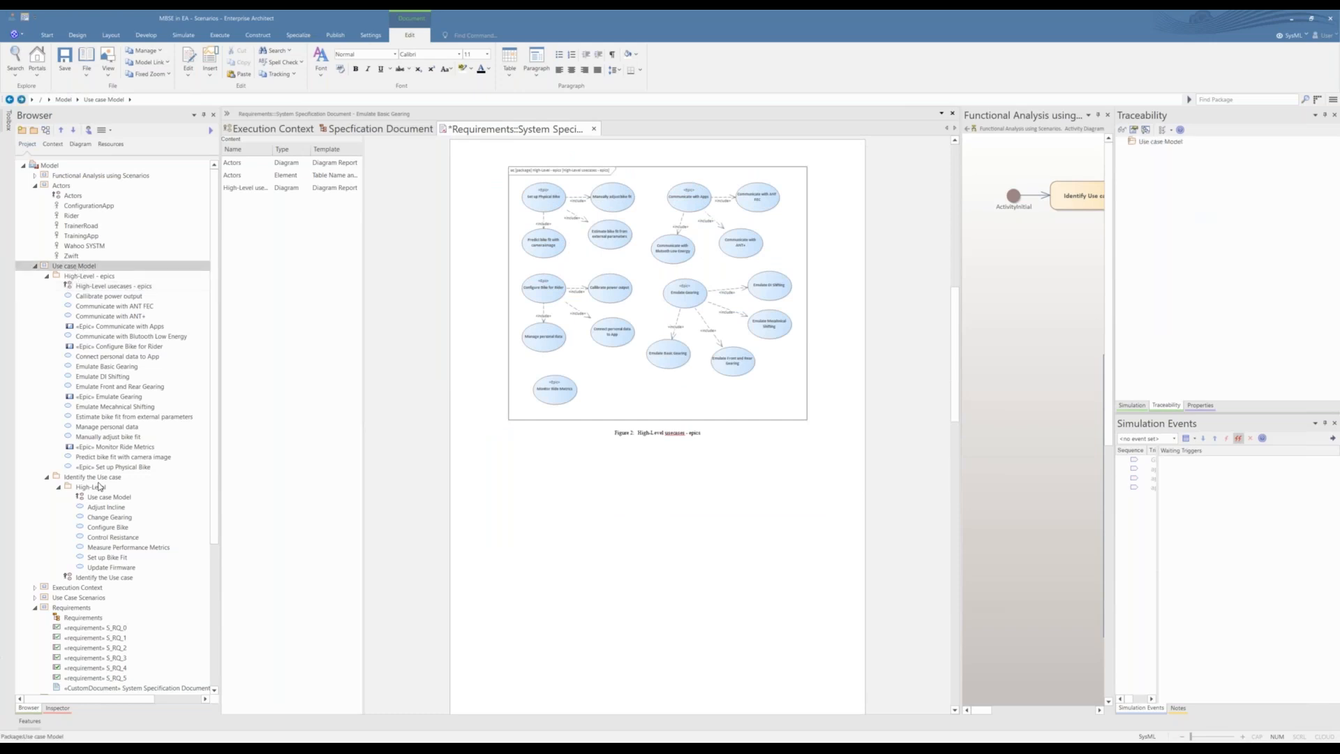
{"action": "left_click", "coordinate": [104, 498]}
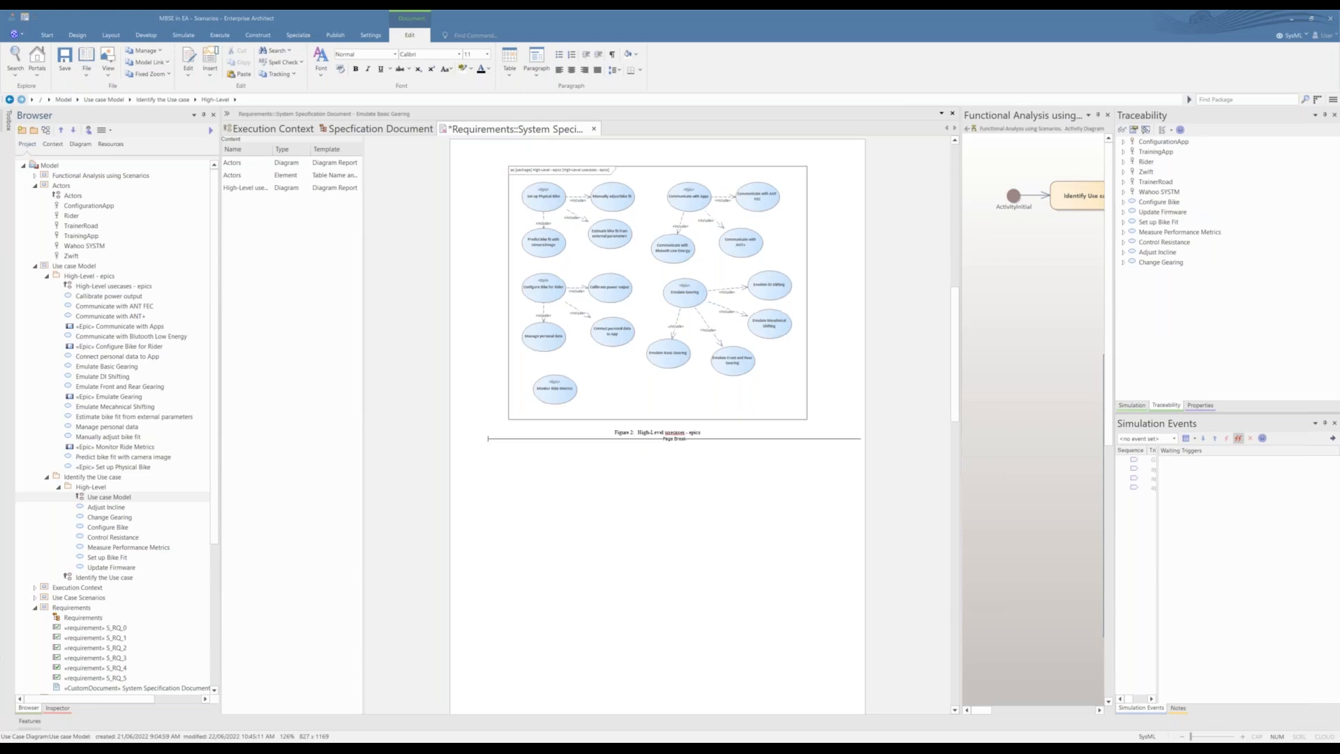
{"action": "left_click_drag", "start_coordinate": [105, 497], "coordinate": [491, 442]}
{"action": "left_click", "coordinate": [692, 413]}
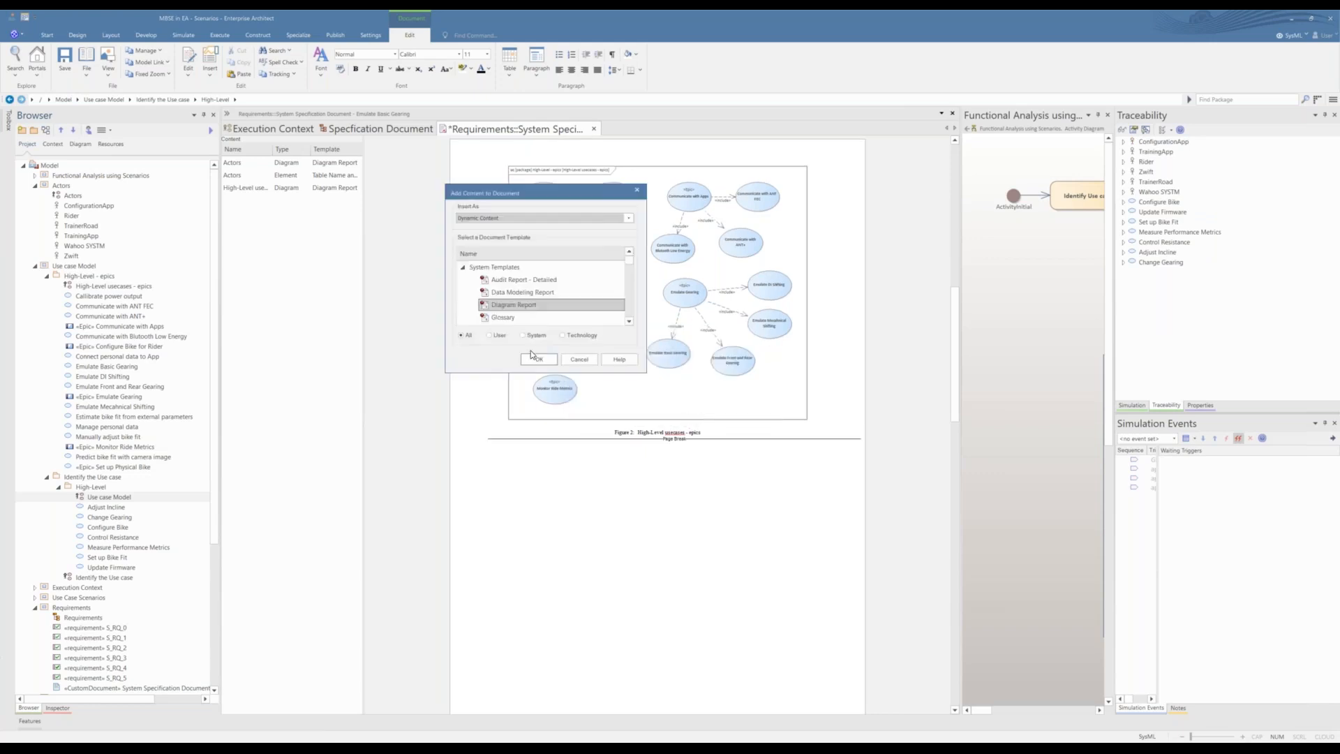
{"action": "left_click", "coordinate": [534, 360]}
{"action": "scroll", "coordinate": [569, 476], "scroll_direction": "up", "scroll_amount": 11}
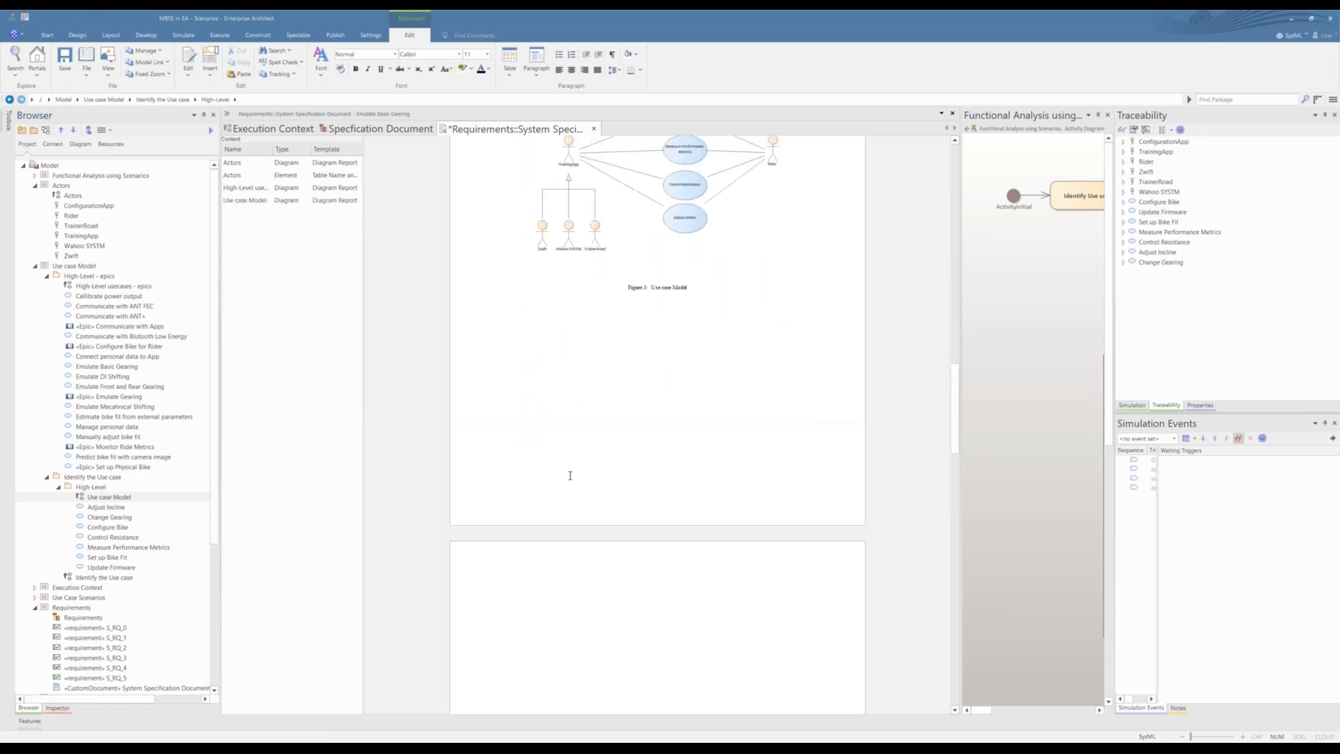
{"action": "scroll", "coordinate": [569, 476], "scroll_direction": "up", "scroll_amount": 2}
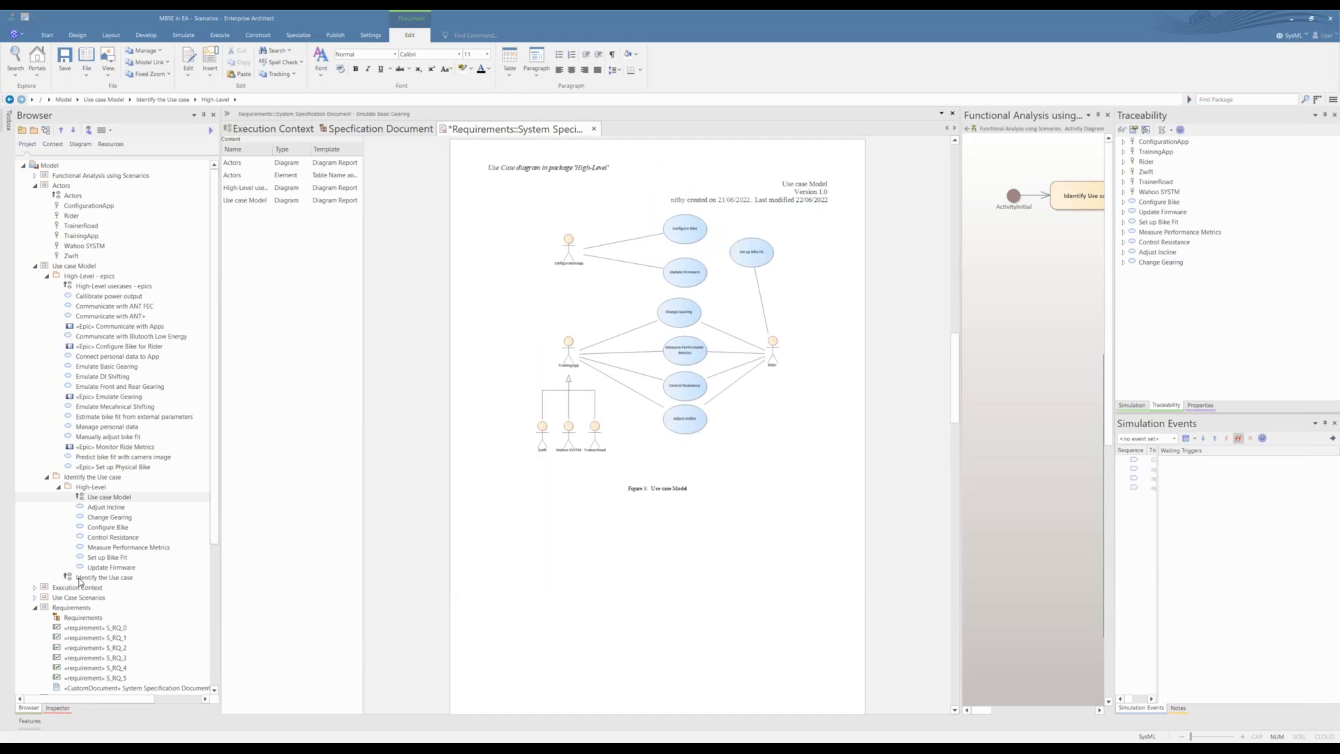
Step: Add the Identify the Use case diagram below the Use case Model diagram with the Diagram Report template
{"action": "left_click_drag", "start_coordinate": [84, 582], "coordinate": [550, 577]}
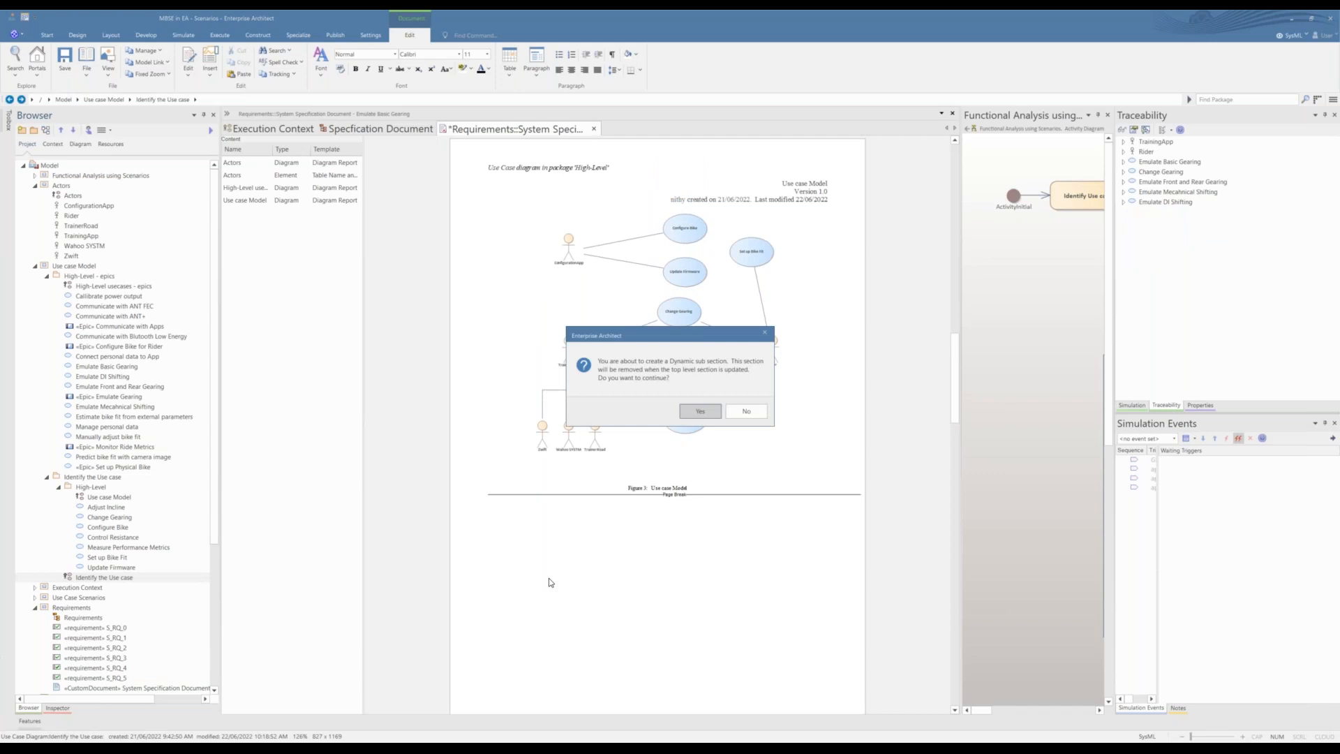
{"action": "key", "text": "Return"}
{"action": "key", "text": "Return"}
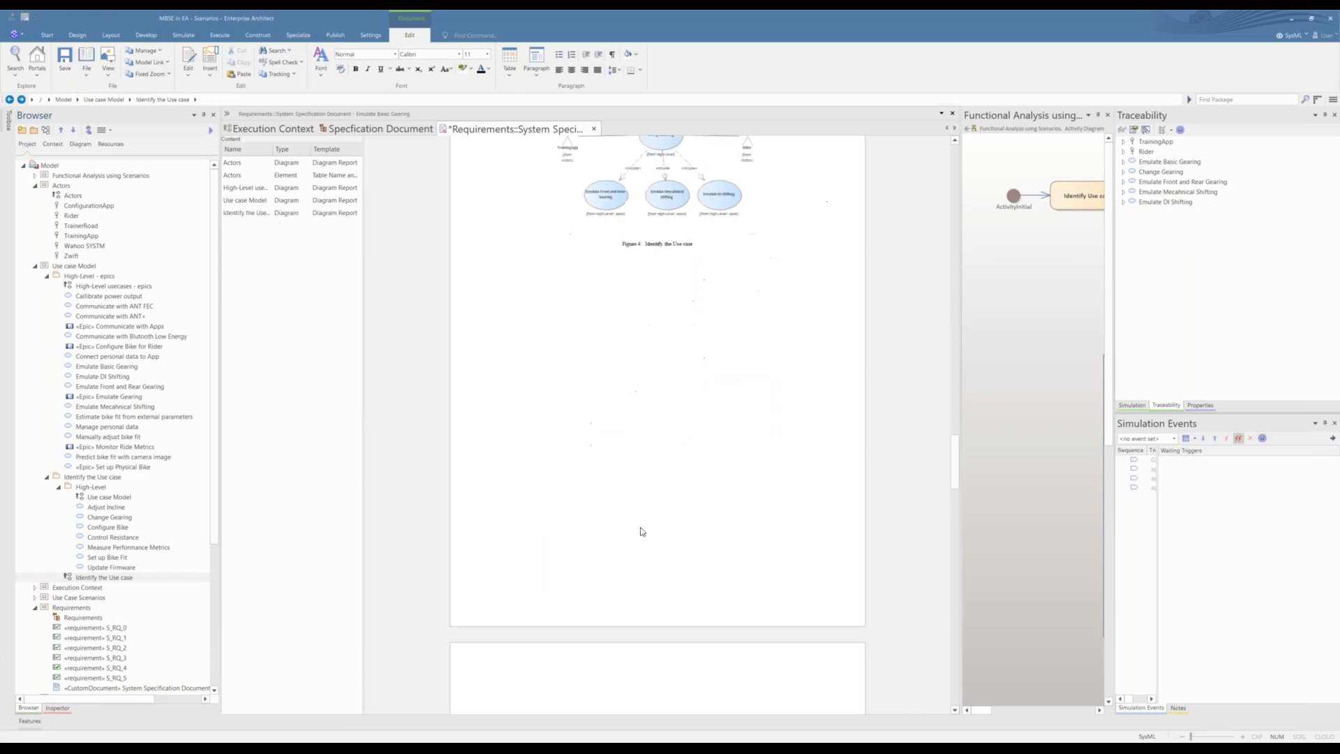
{"action": "scroll", "coordinate": [656, 568], "scroll_direction": "down", "scroll_amount": 10}
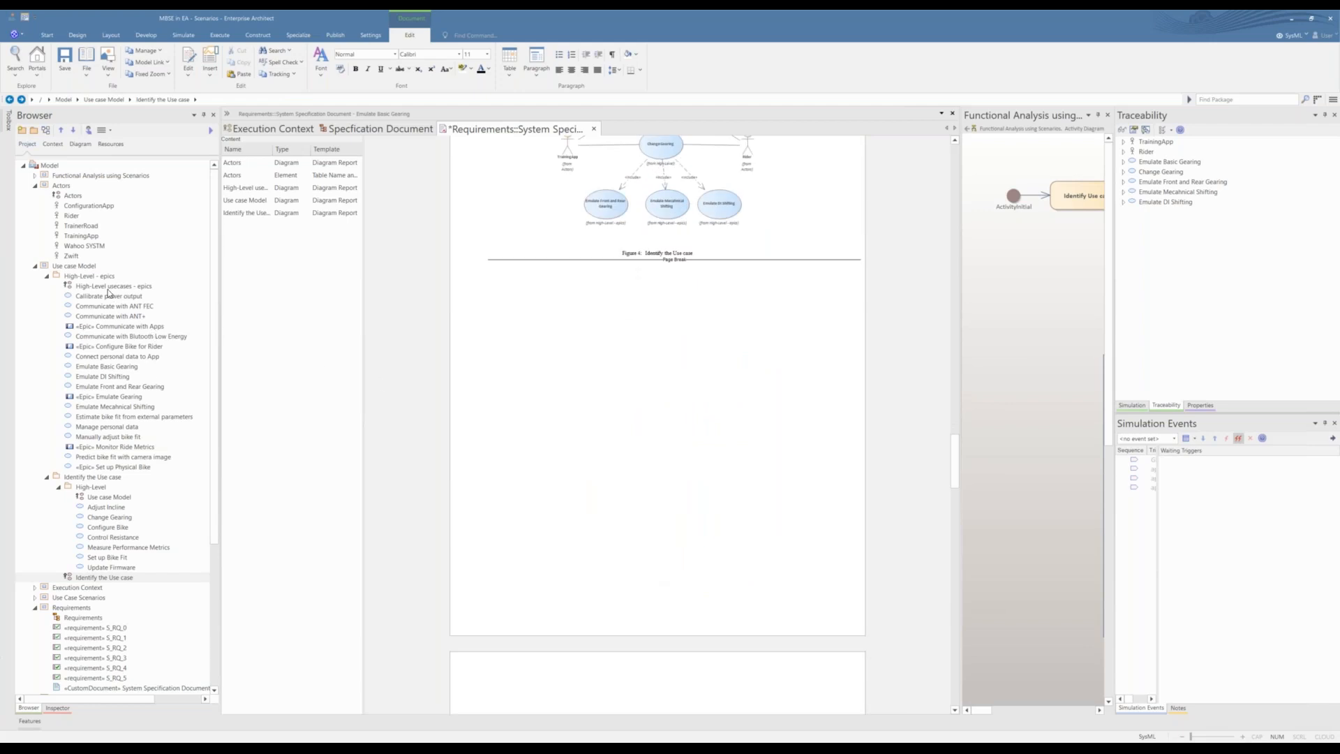
Step: Add the Use case Model package below the Identify the Use case diagram as dynamic content using the Table Name Priority and Notes template
{"action": "left_click", "coordinate": [83, 268]}
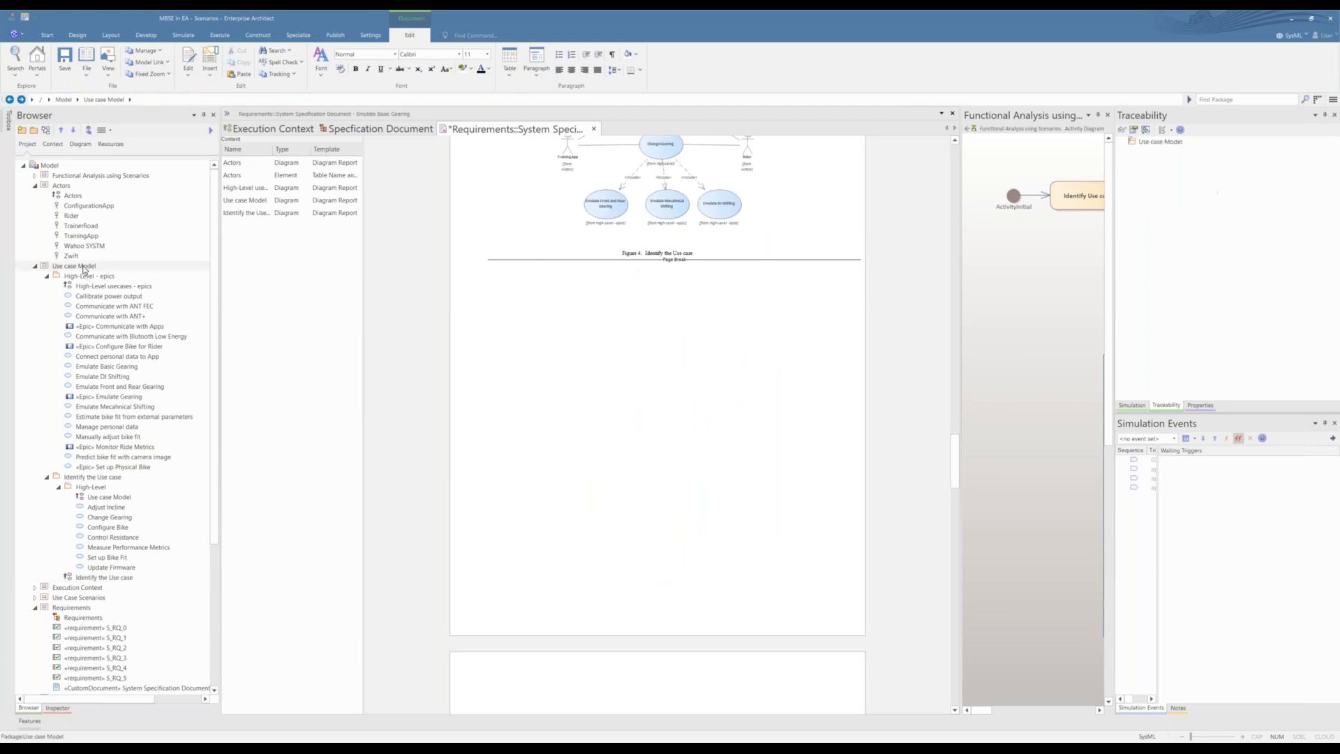
{"action": "left_click_drag", "start_coordinate": [84, 268], "coordinate": [706, 412]}
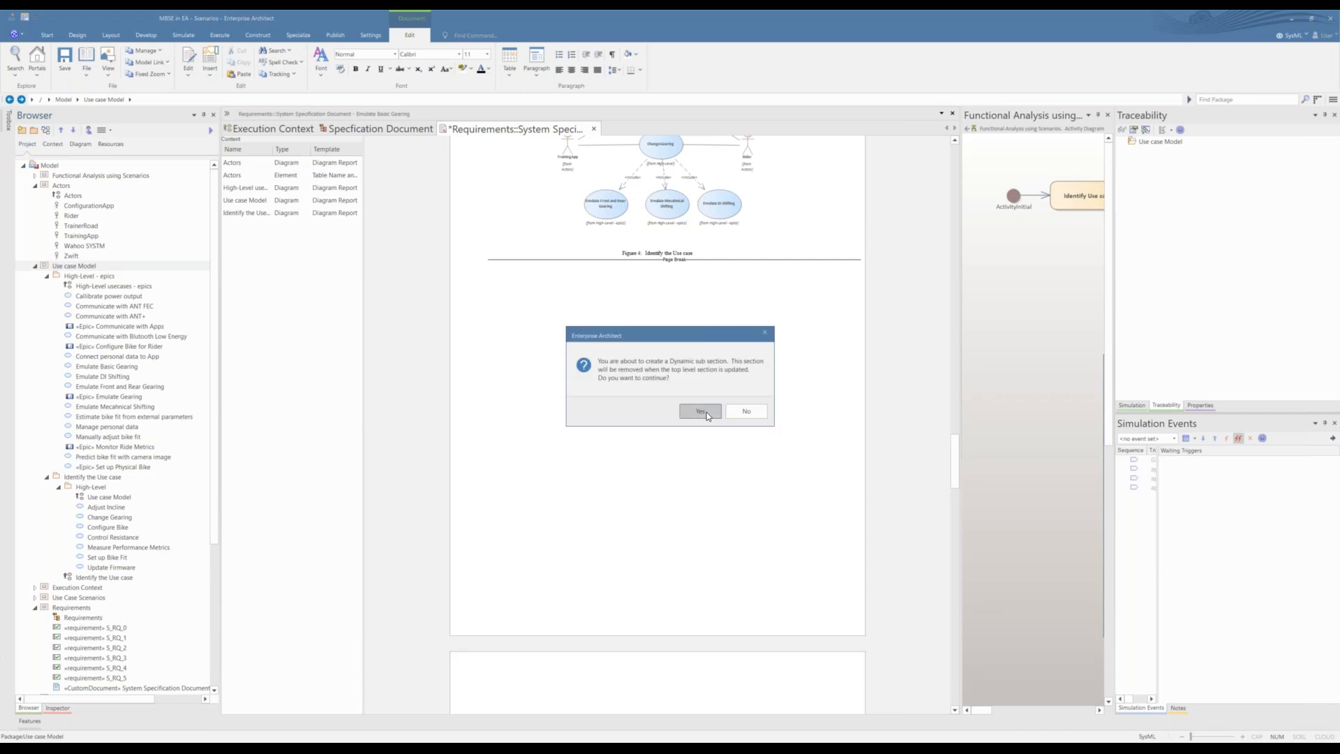
{"action": "left_click", "coordinate": [706, 411]}
{"action": "scroll", "coordinate": [537, 311], "scroll_direction": "down", "scroll_amount": 3}
{"action": "scroll", "coordinate": [537, 309], "scroll_direction": "down", "scroll_amount": 4}
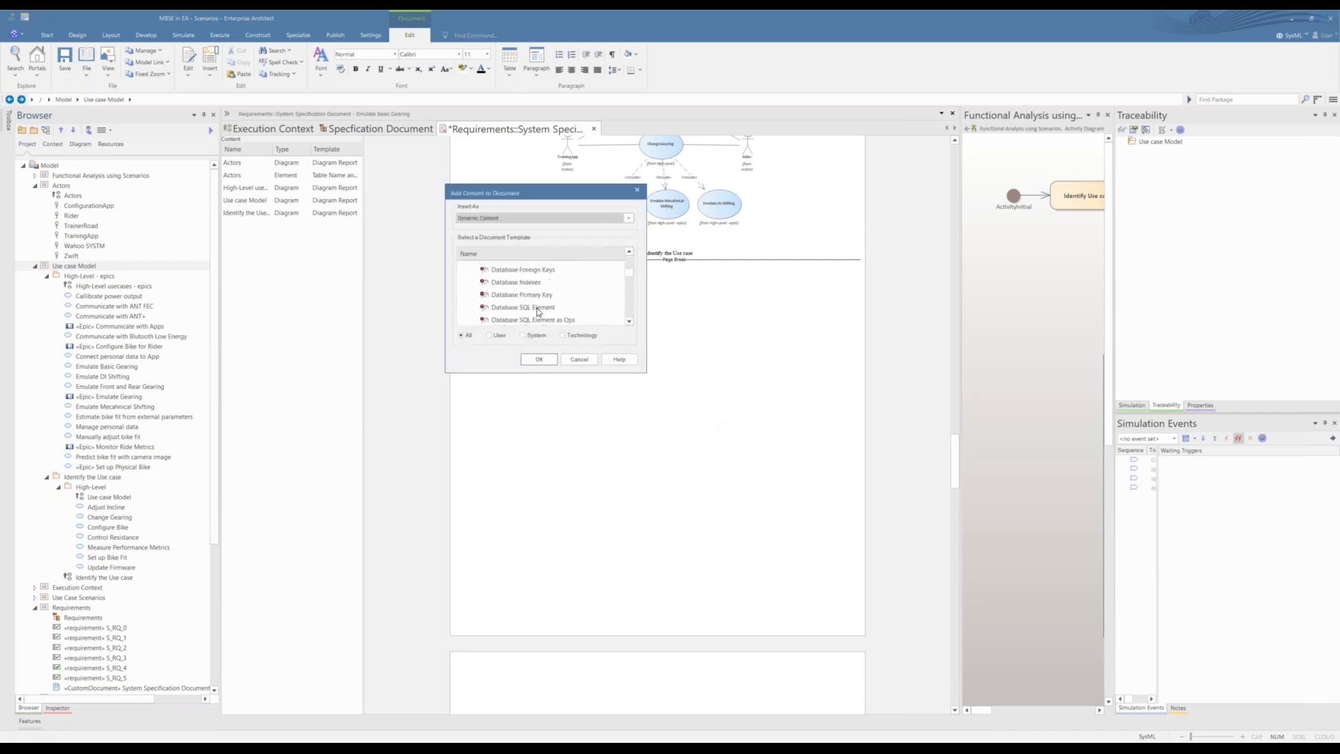
{"action": "scroll", "coordinate": [537, 307], "scroll_direction": "down", "scroll_amount": 3}
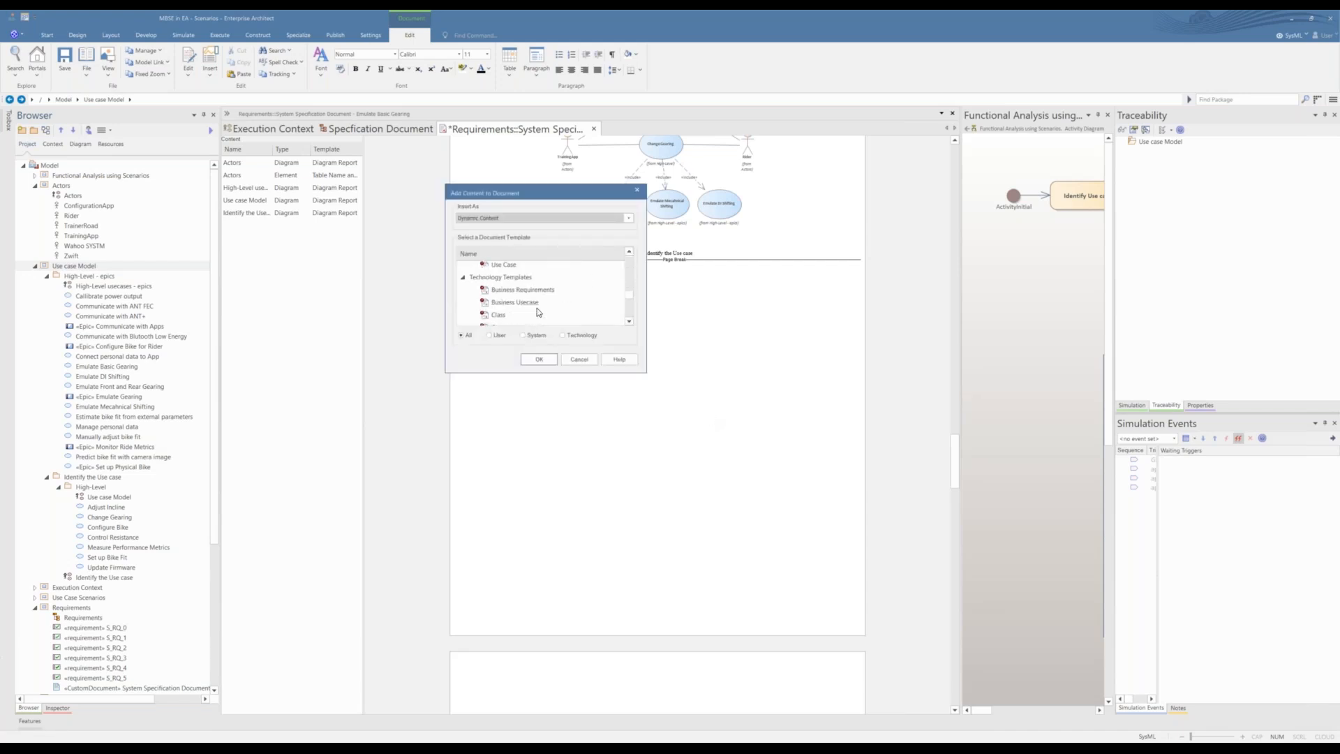
{"action": "scroll", "coordinate": [537, 312], "scroll_direction": "down", "scroll_amount": 1}
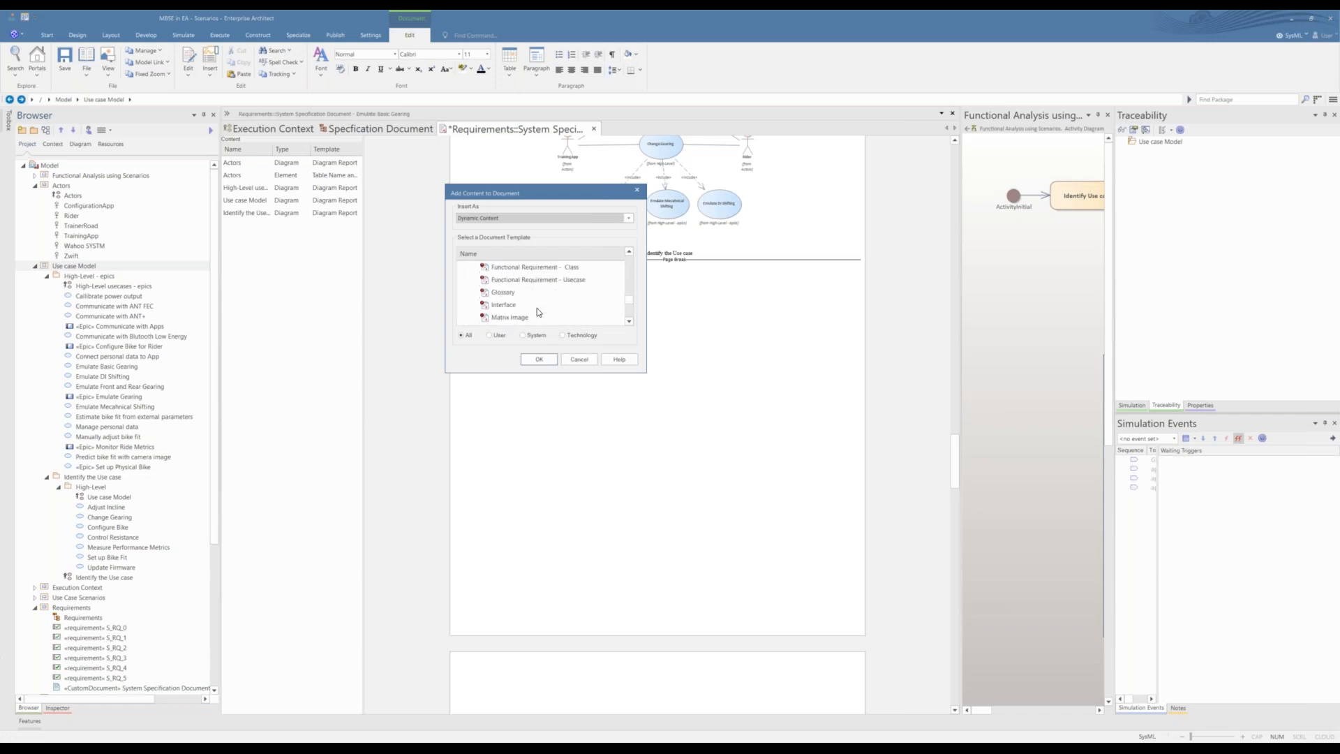
{"action": "scroll", "coordinate": [537, 307], "scroll_direction": "down", "scroll_amount": 4}
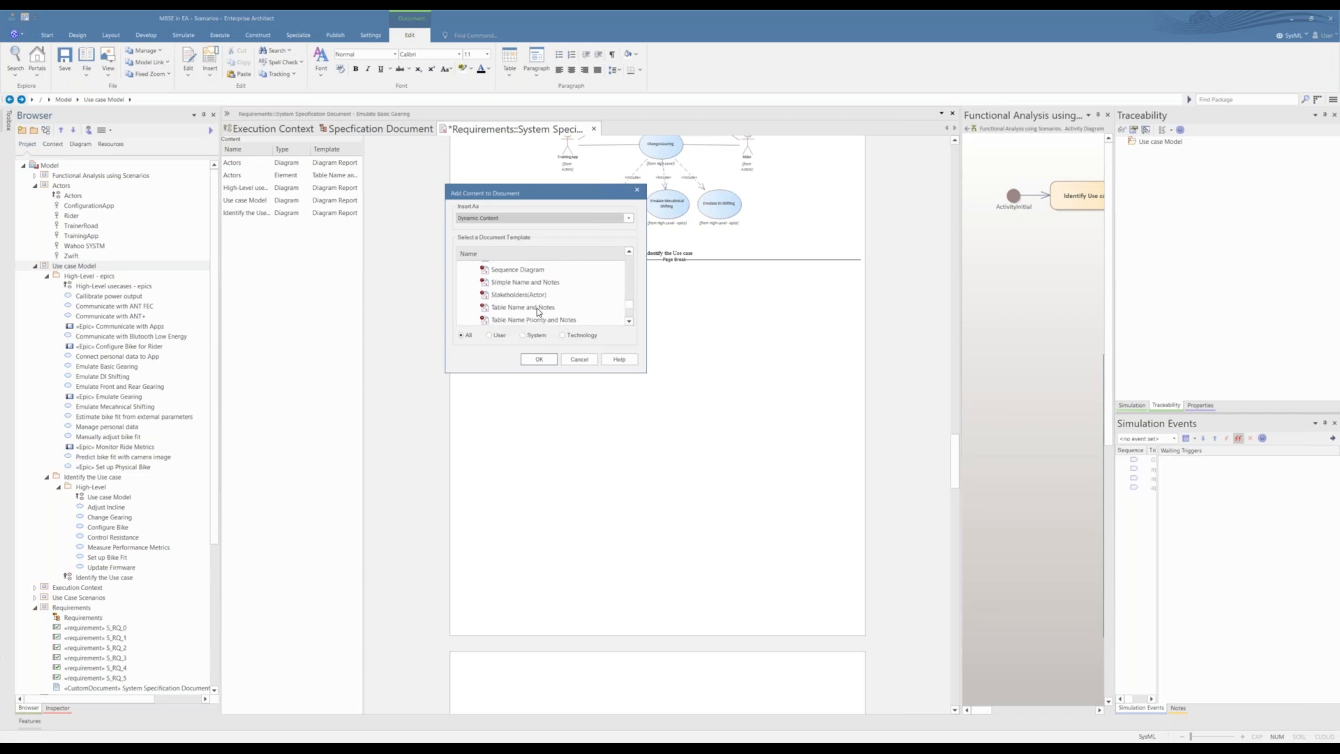
{"action": "left_click", "coordinate": [538, 318]}
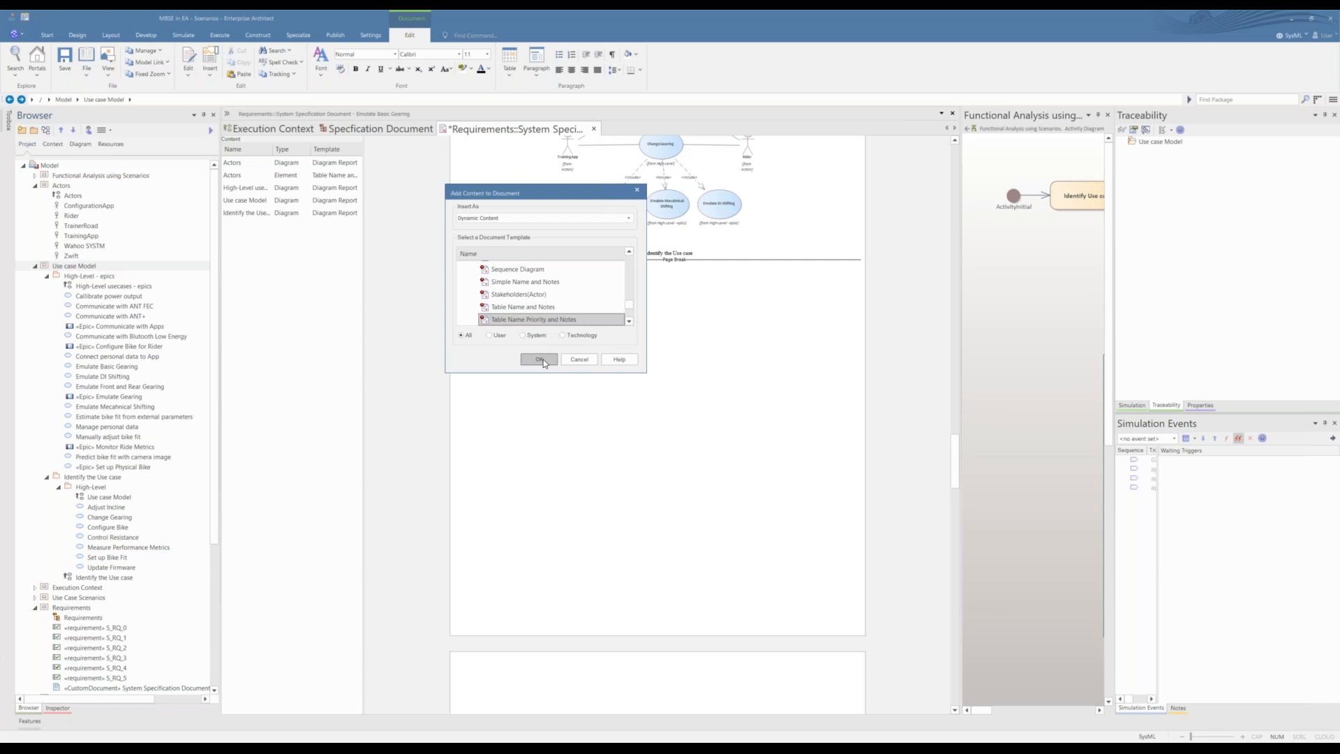
{"action": "left_click", "coordinate": [540, 359]}
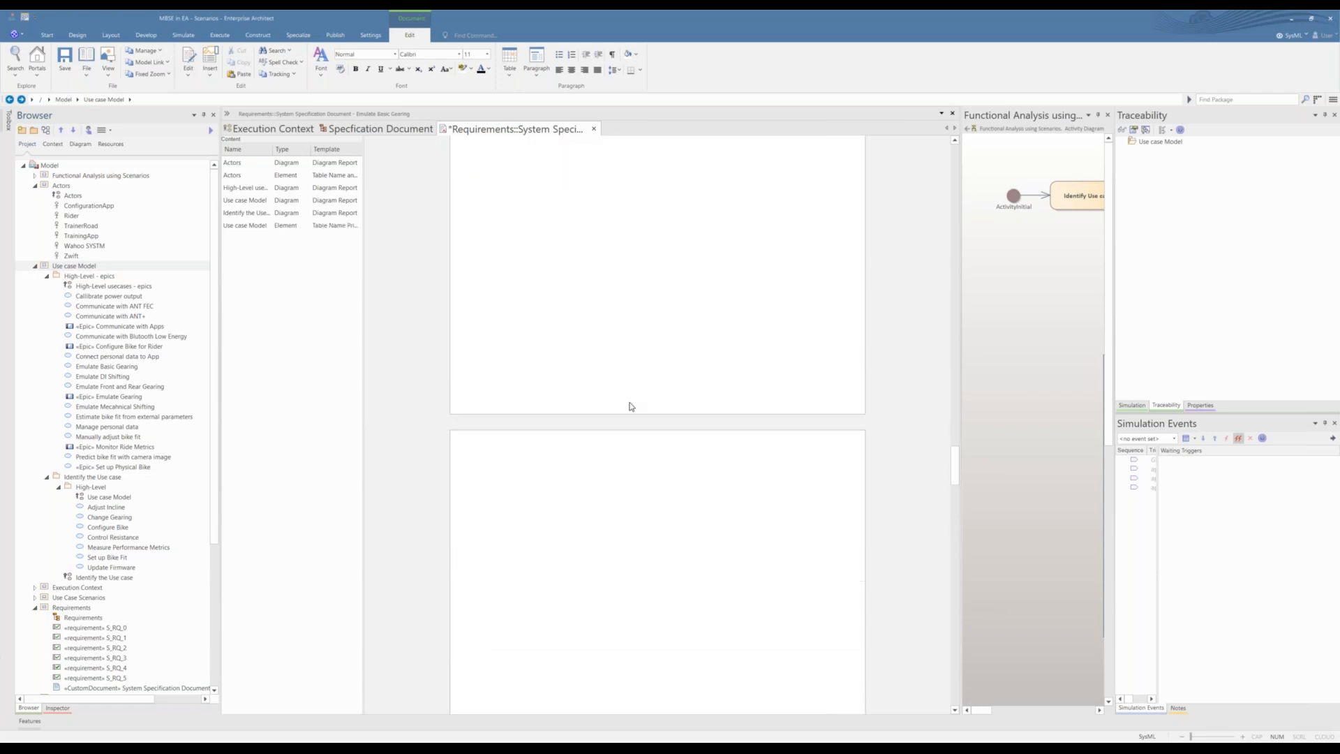
Step: Review the name, priority and notes tables inserted for the use case packages
{"action": "scroll", "coordinate": [630, 406], "scroll_direction": "down", "scroll_amount": 5}
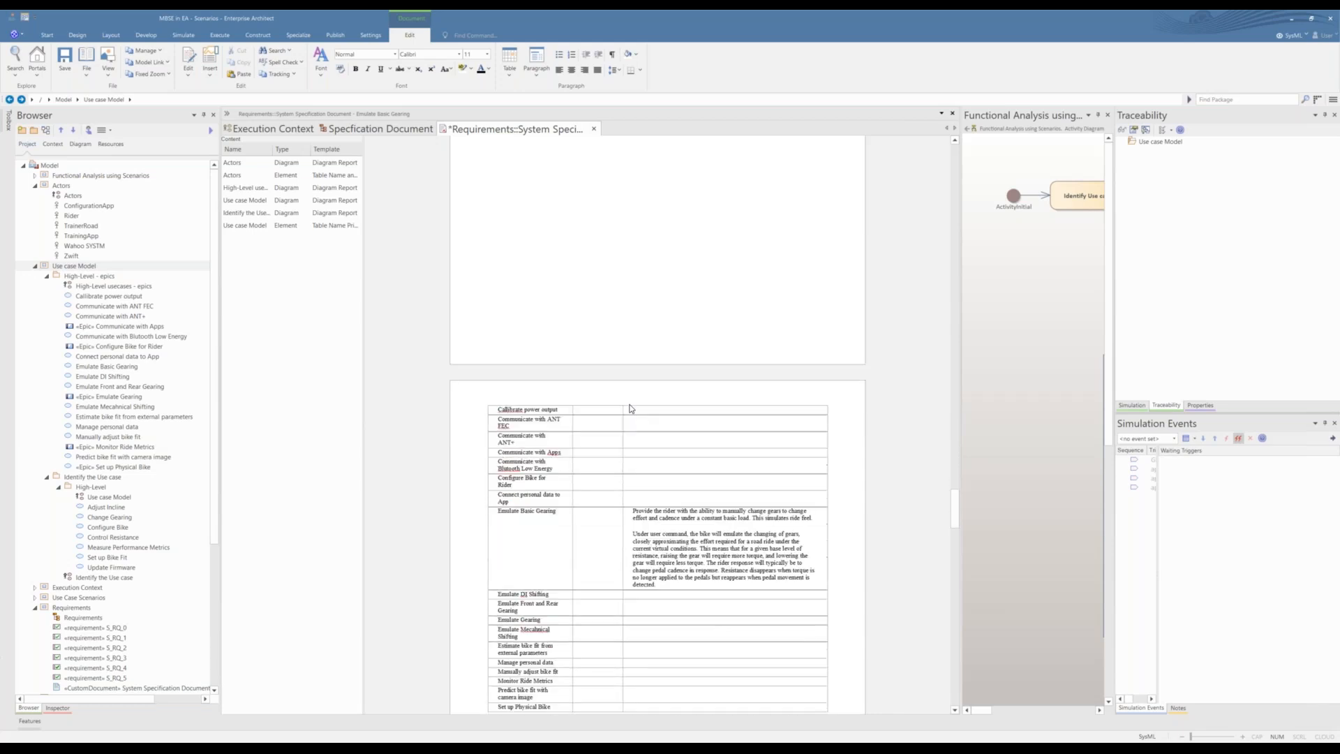
{"action": "scroll", "coordinate": [630, 408], "scroll_direction": "down", "scroll_amount": 5}
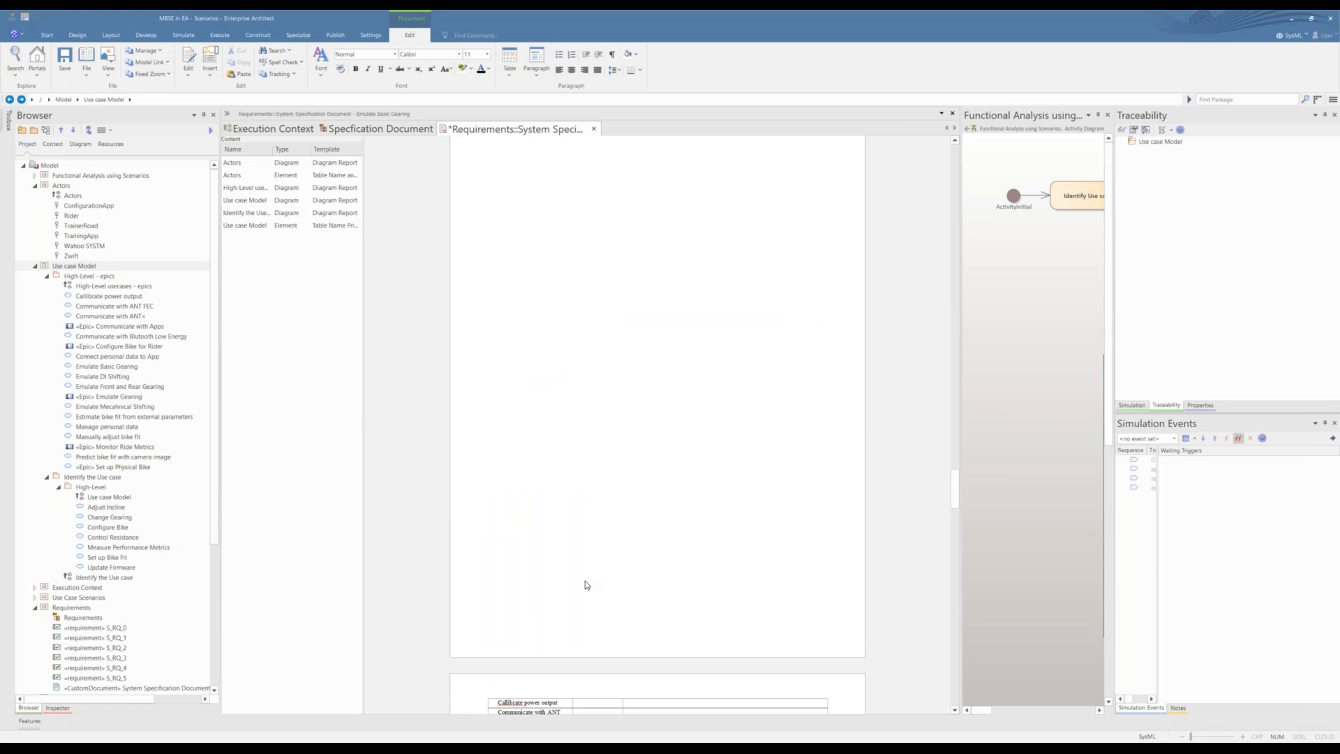
{"action": "scroll", "coordinate": [585, 580], "scroll_direction": "down", "scroll_amount": 4}
{"action": "scroll", "coordinate": [585, 581], "scroll_direction": "down", "scroll_amount": 3}
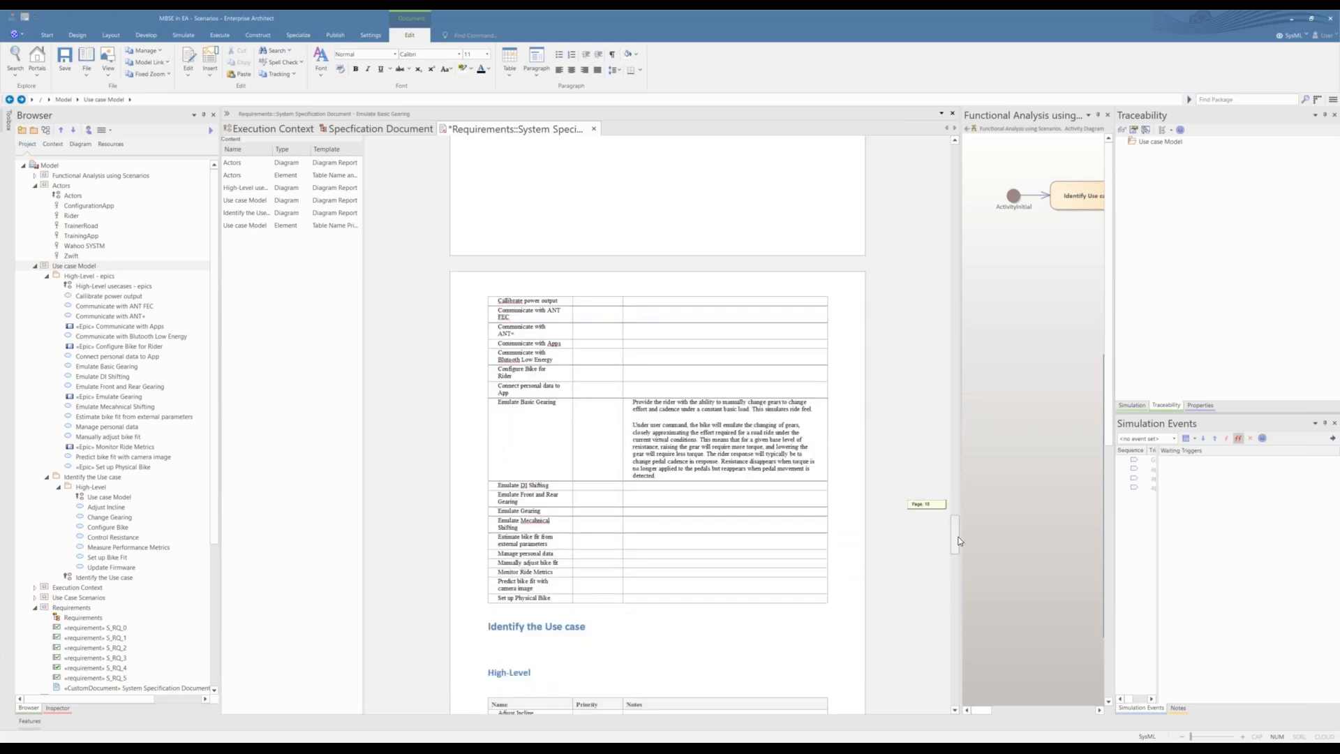
{"action": "scroll", "coordinate": [817, 592], "scroll_direction": "down", "scroll_amount": 16}
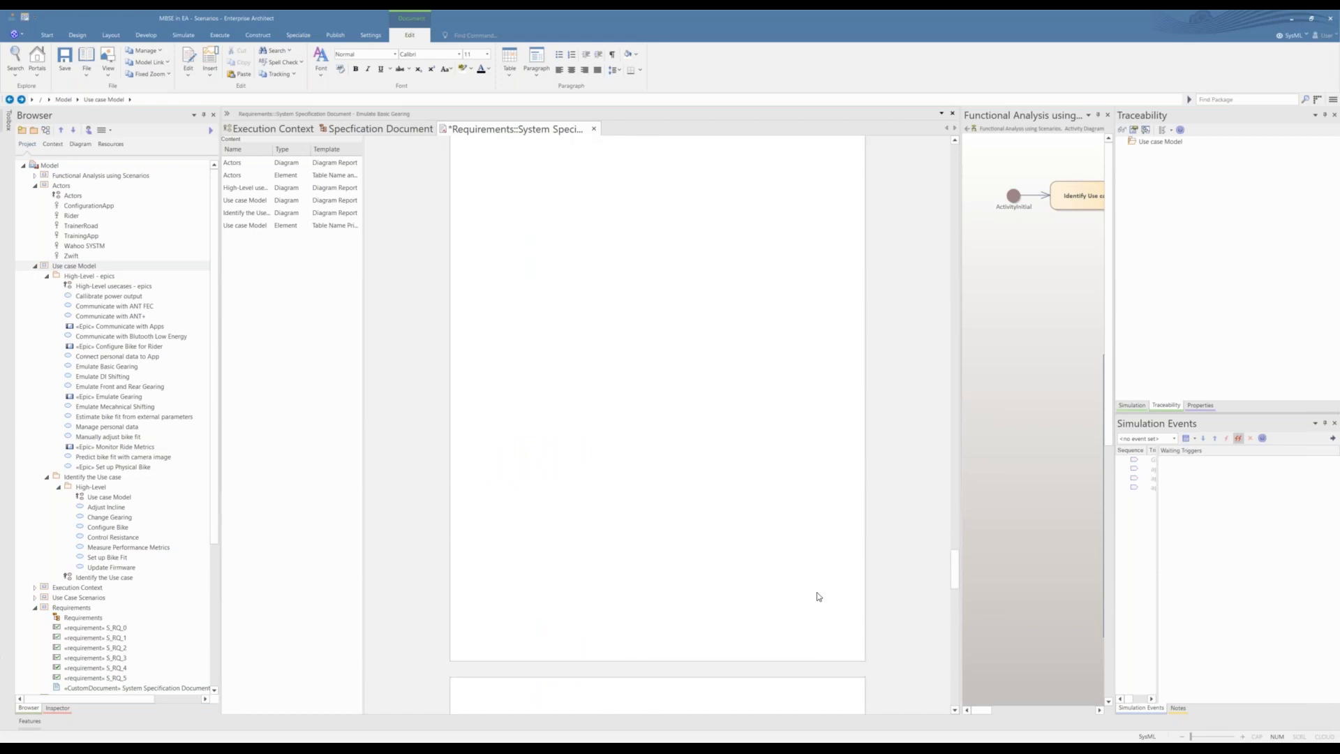
{"action": "scroll", "coordinate": [817, 592], "scroll_direction": "up", "scroll_amount": 1}
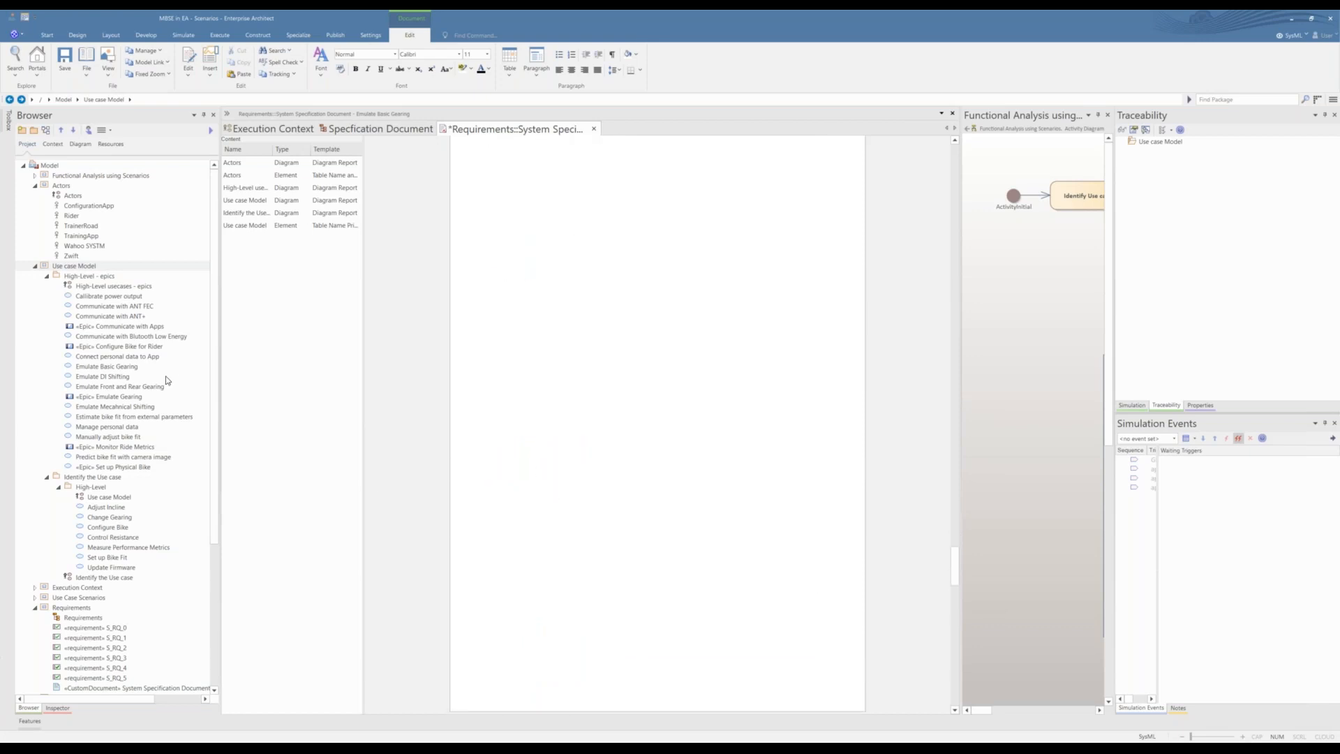
Step: Collapse the Use case Model package, expand the Execution Context package, and find the empty page after the High-Level use case table
{"action": "left_click", "coordinate": [35, 265]}
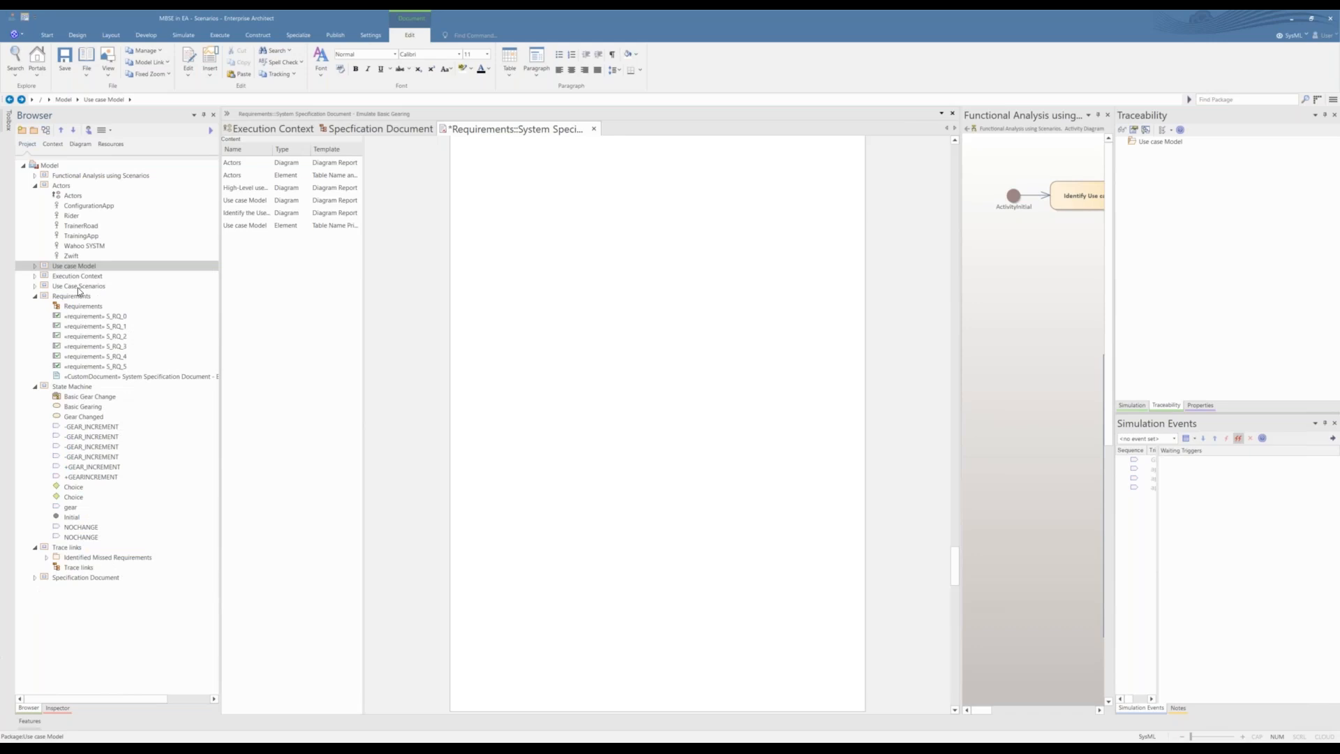
{"action": "left_click", "coordinate": [35, 276]}
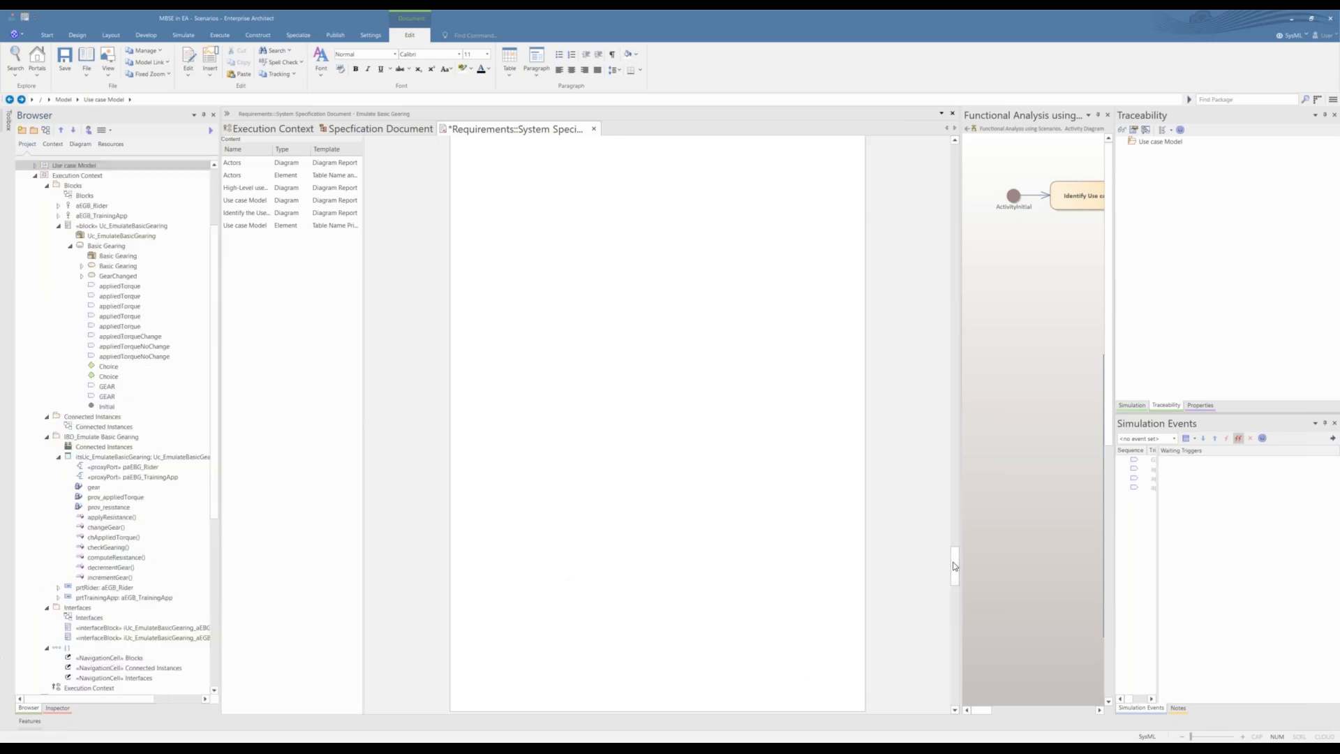
{"action": "left_click_drag", "start_coordinate": [954, 565], "coordinate": [958, 626]}
{"action": "left_click_drag", "start_coordinate": [956, 680], "coordinate": [957, 679]}
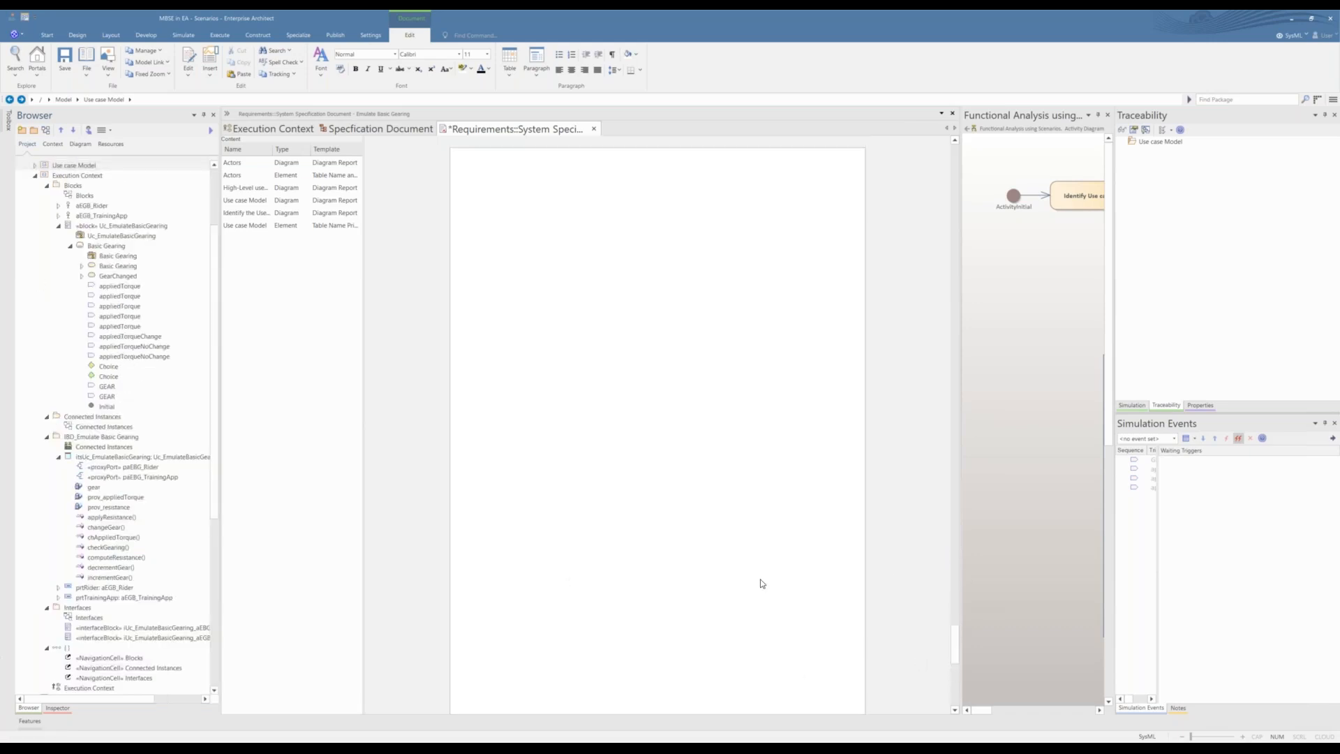
{"action": "scroll", "coordinate": [762, 576], "scroll_direction": "up", "scroll_amount": 15}
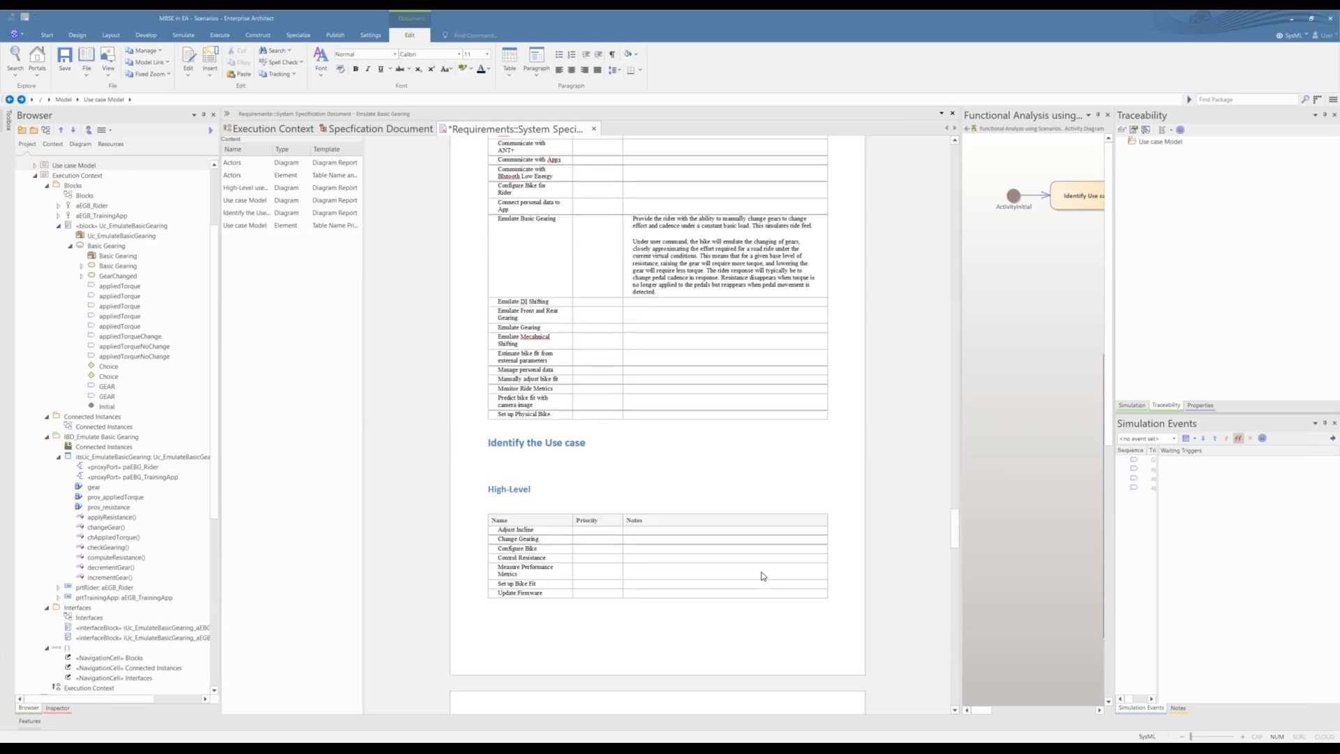
{"action": "scroll", "coordinate": [763, 575], "scroll_direction": "down", "scroll_amount": 5}
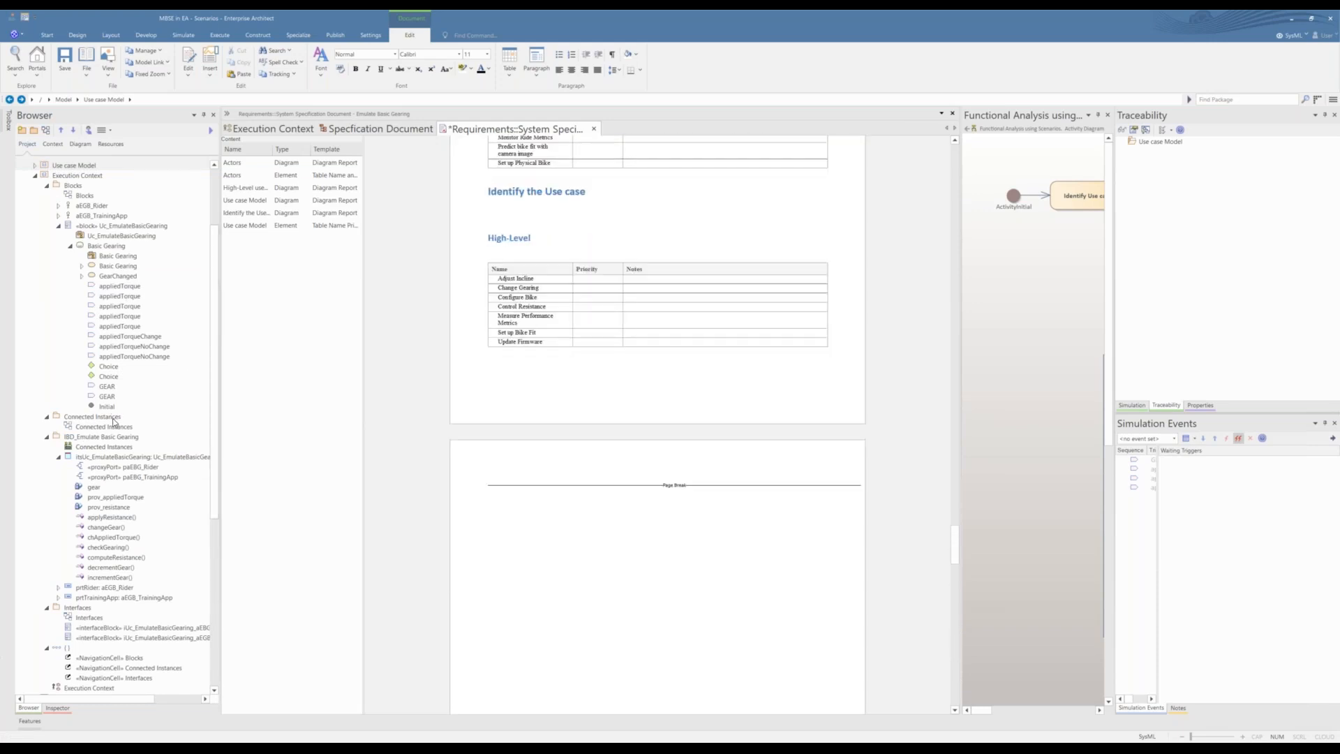
Step: Add the Execution Context package after the use case tables as dynamic content using the Model Report template, and review the generated pages
{"action": "left_click", "coordinate": [78, 427]}
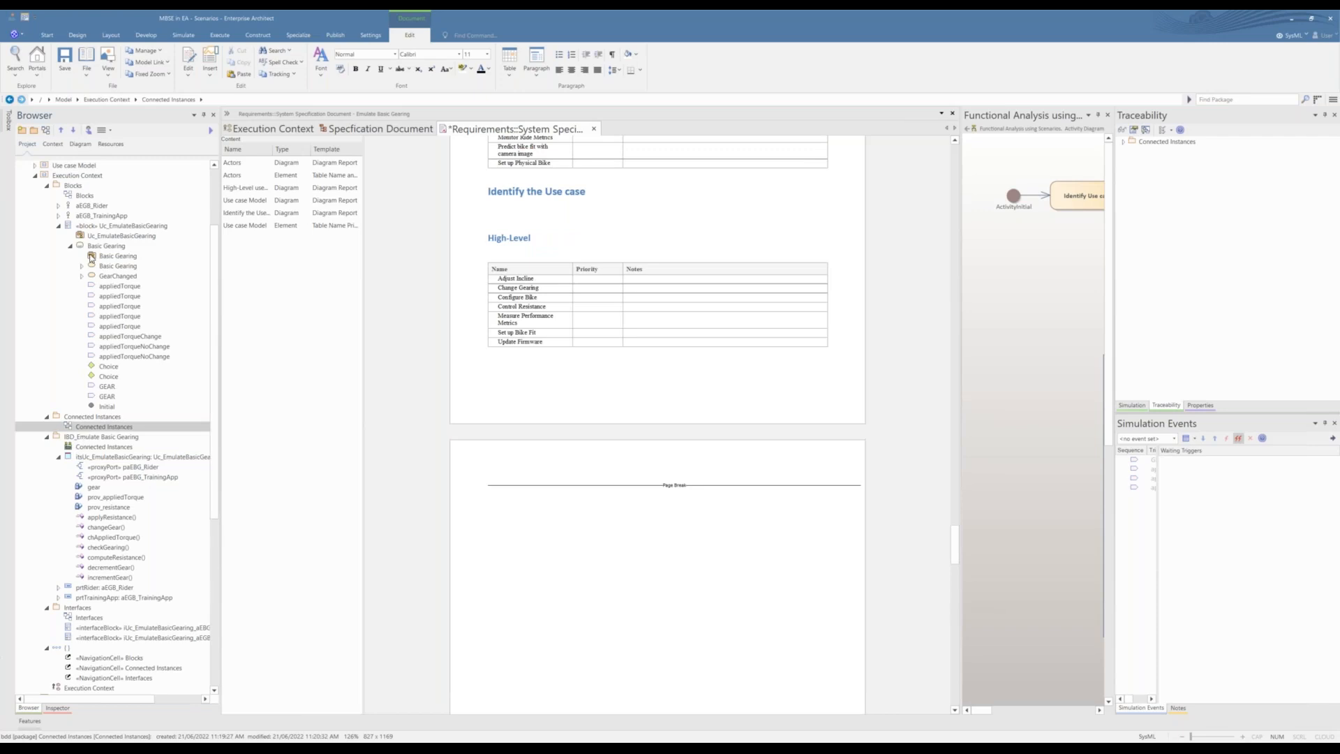
{"action": "left_click", "coordinate": [77, 176]}
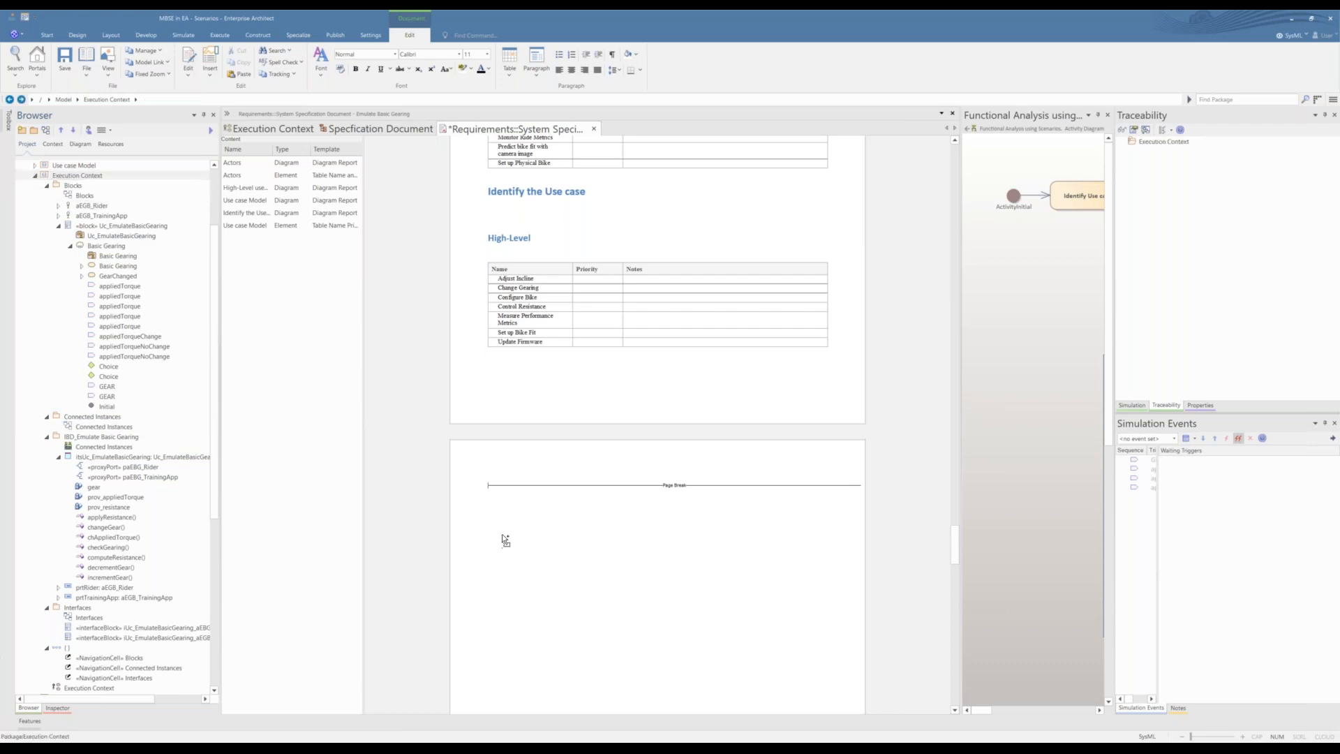
{"action": "left_click", "coordinate": [696, 415]}
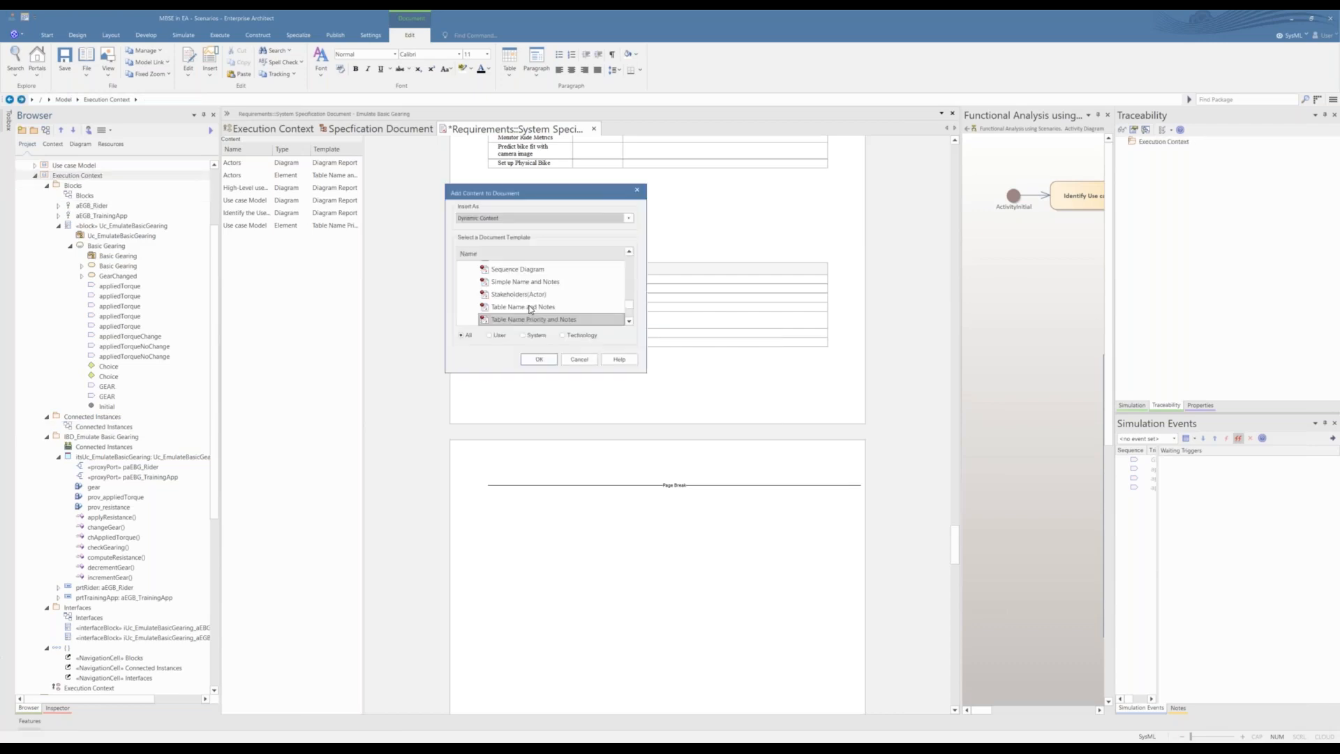
{"action": "scroll", "coordinate": [632, 316], "scroll_direction": "up", "scroll_amount": 5}
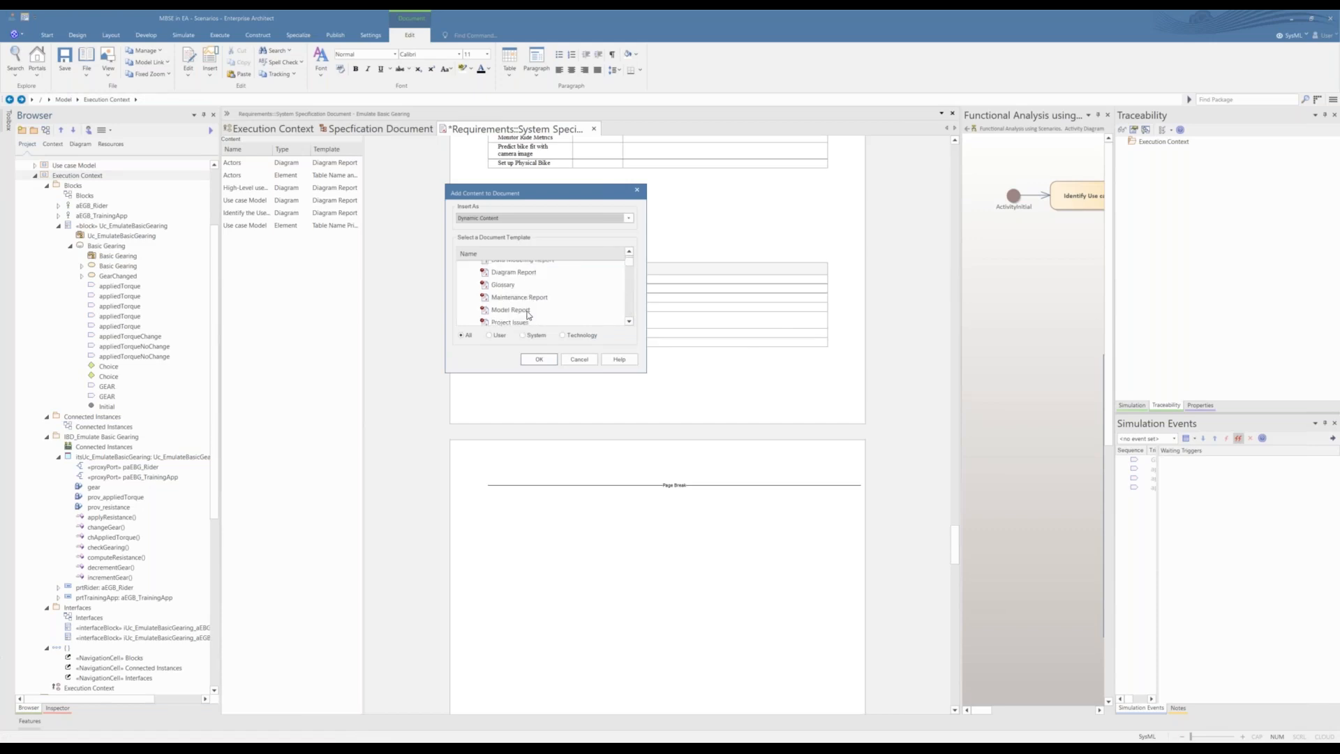
{"action": "scroll", "coordinate": [528, 315], "scroll_direction": "down", "scroll_amount": 1}
{"action": "scroll", "coordinate": [527, 314], "scroll_direction": "up", "scroll_amount": 1}
{"action": "left_click", "coordinate": [522, 310]}
{"action": "scroll", "coordinate": [540, 330], "scroll_direction": "down", "scroll_amount": 1}
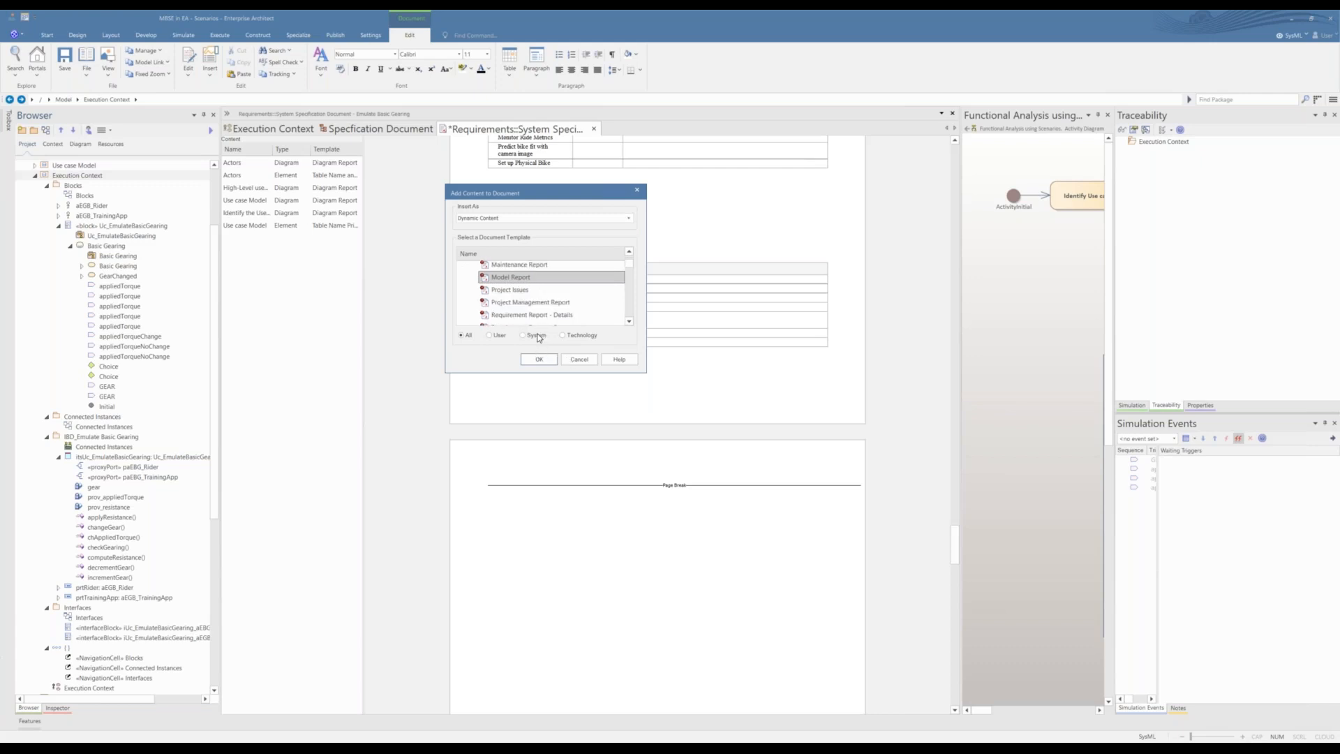
{"action": "scroll", "coordinate": [538, 322], "scroll_direction": "down", "scroll_amount": 1}
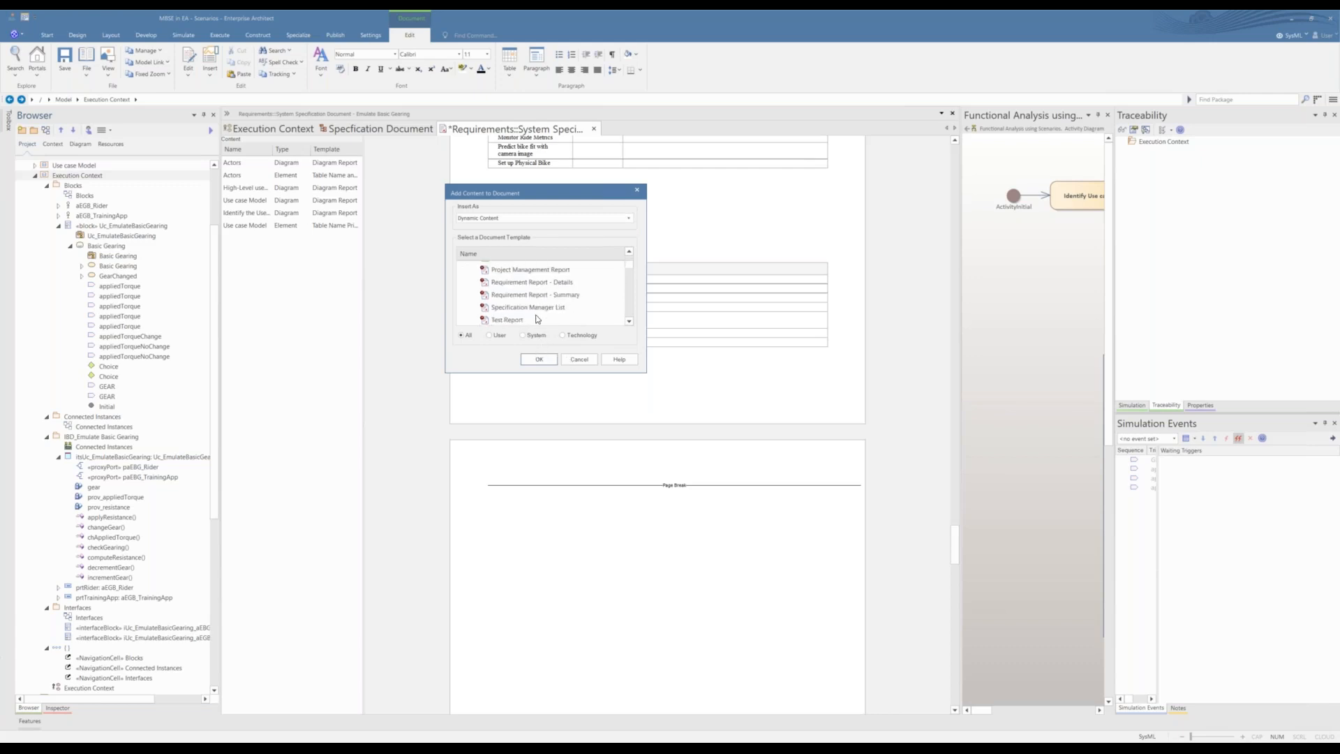
{"action": "left_click", "coordinate": [539, 362]}
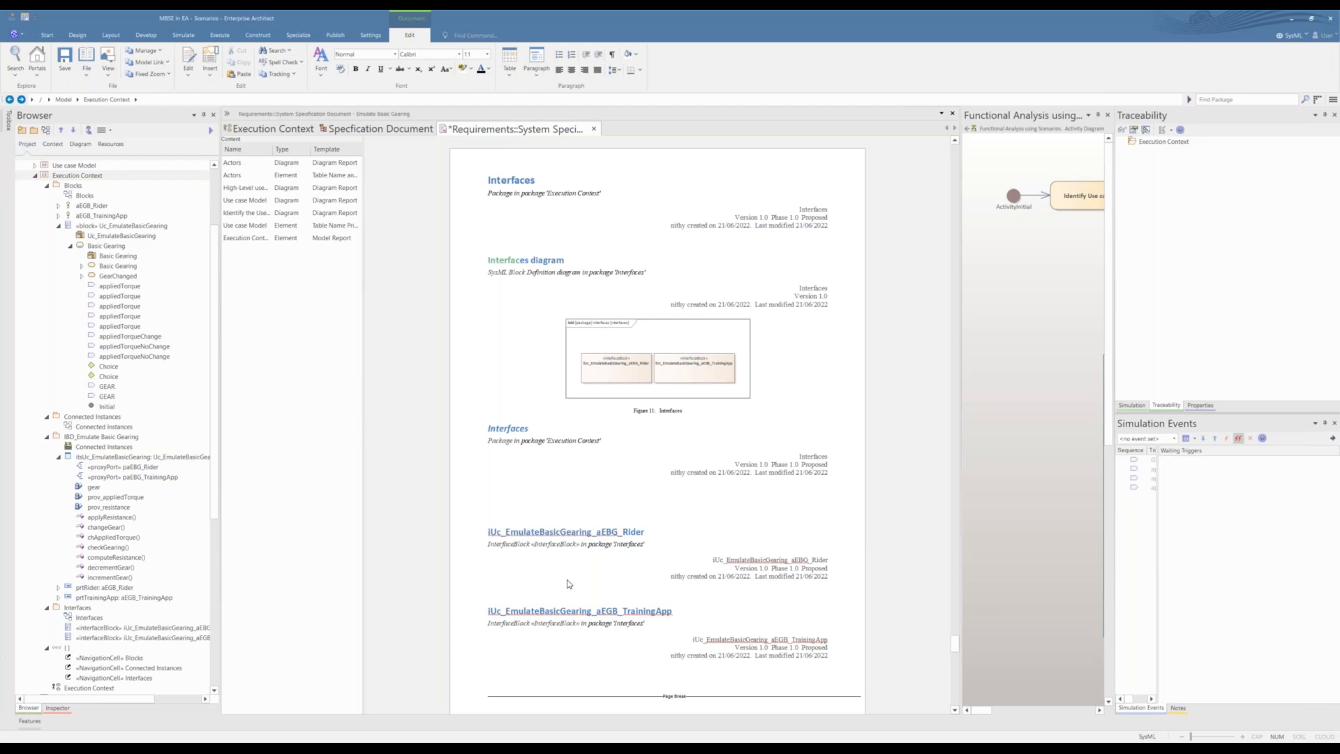
{"action": "scroll", "coordinate": [568, 584], "scroll_direction": "down", "scroll_amount": 10}
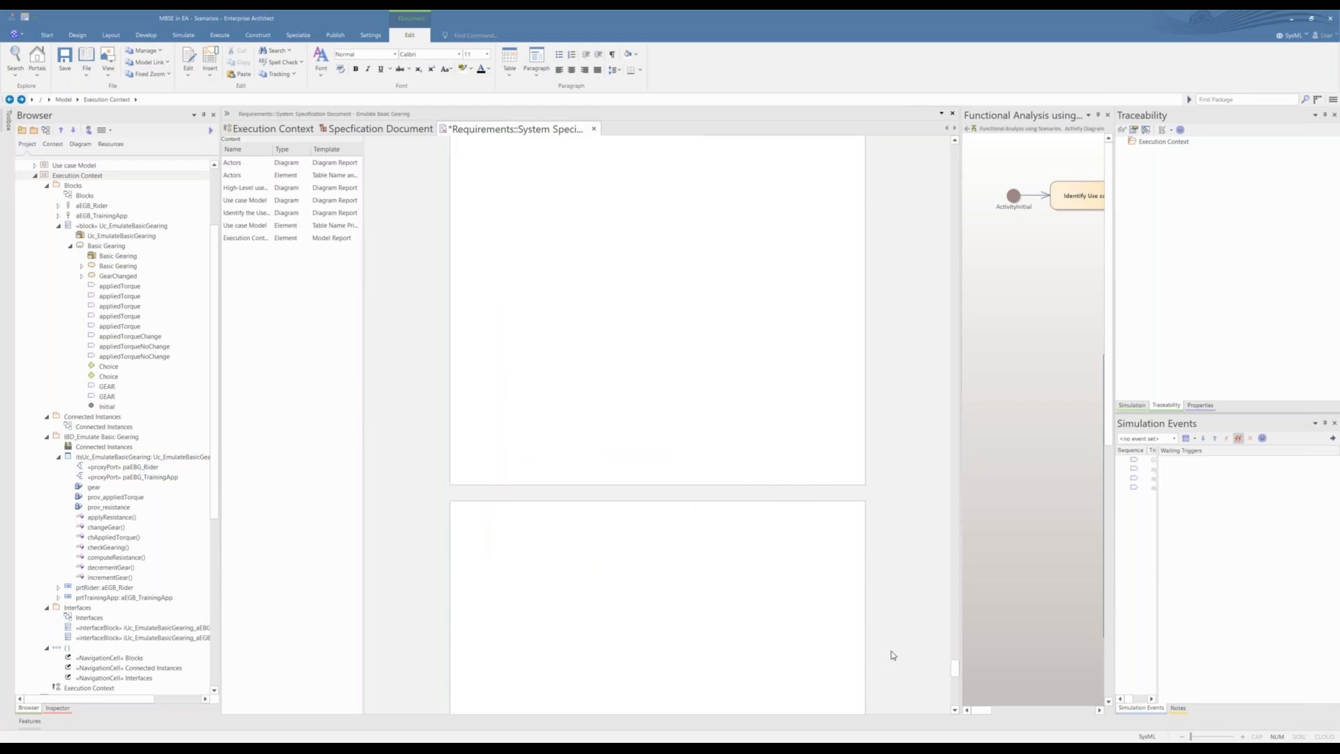
{"action": "scroll", "coordinate": [812, 579], "scroll_direction": "up", "scroll_amount": 5}
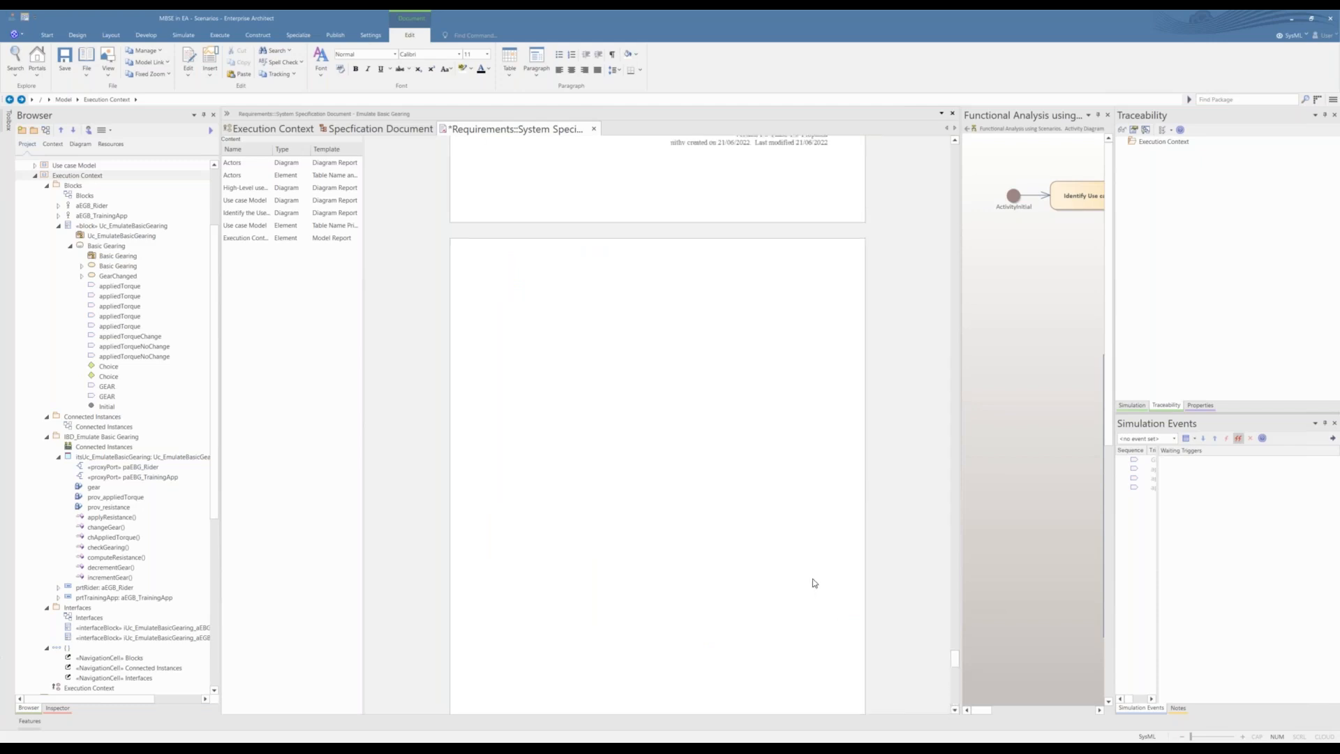
Step: Try to add the Trace links diagram after the Execution Context report as dynamic content using the Matrix Image template
{"action": "scroll", "coordinate": [82, 647], "scroll_direction": "down", "scroll_amount": 10}
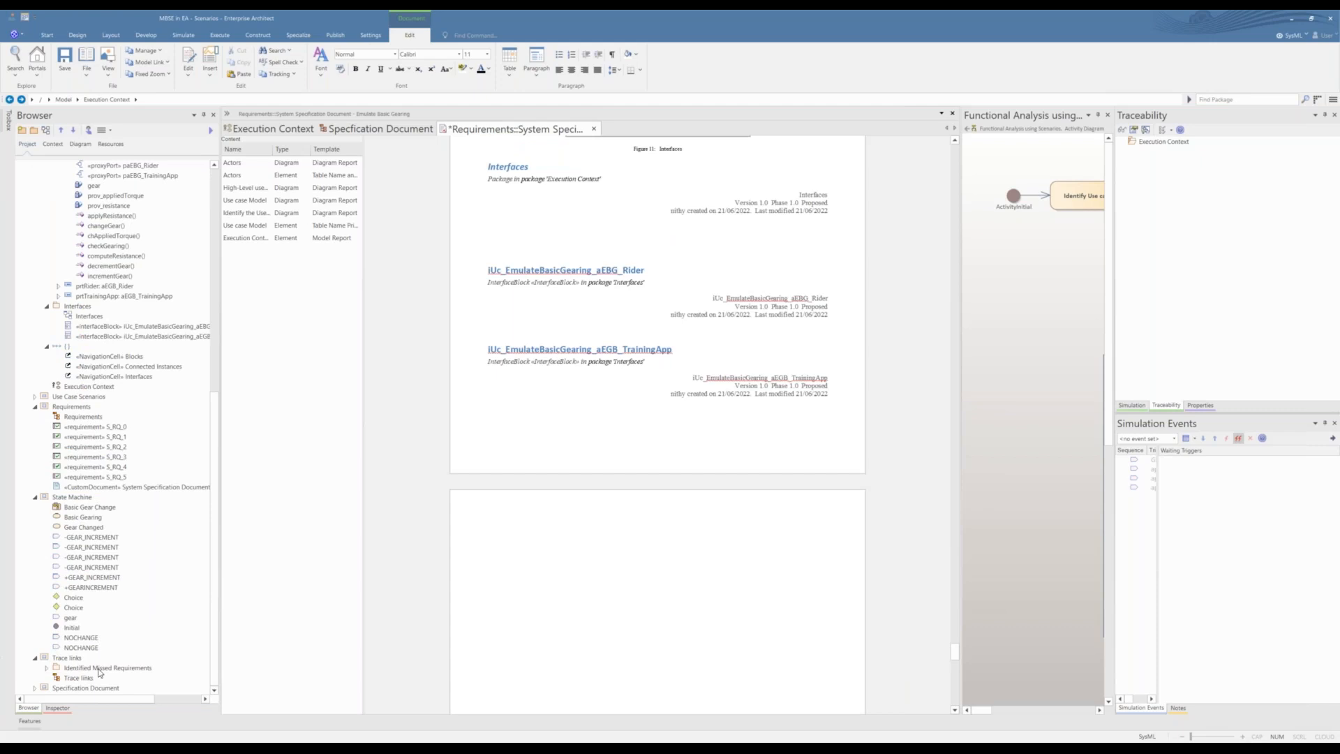
{"action": "left_click_drag", "start_coordinate": [84, 681], "coordinate": [499, 571]}
{"action": "key", "text": "Return"}
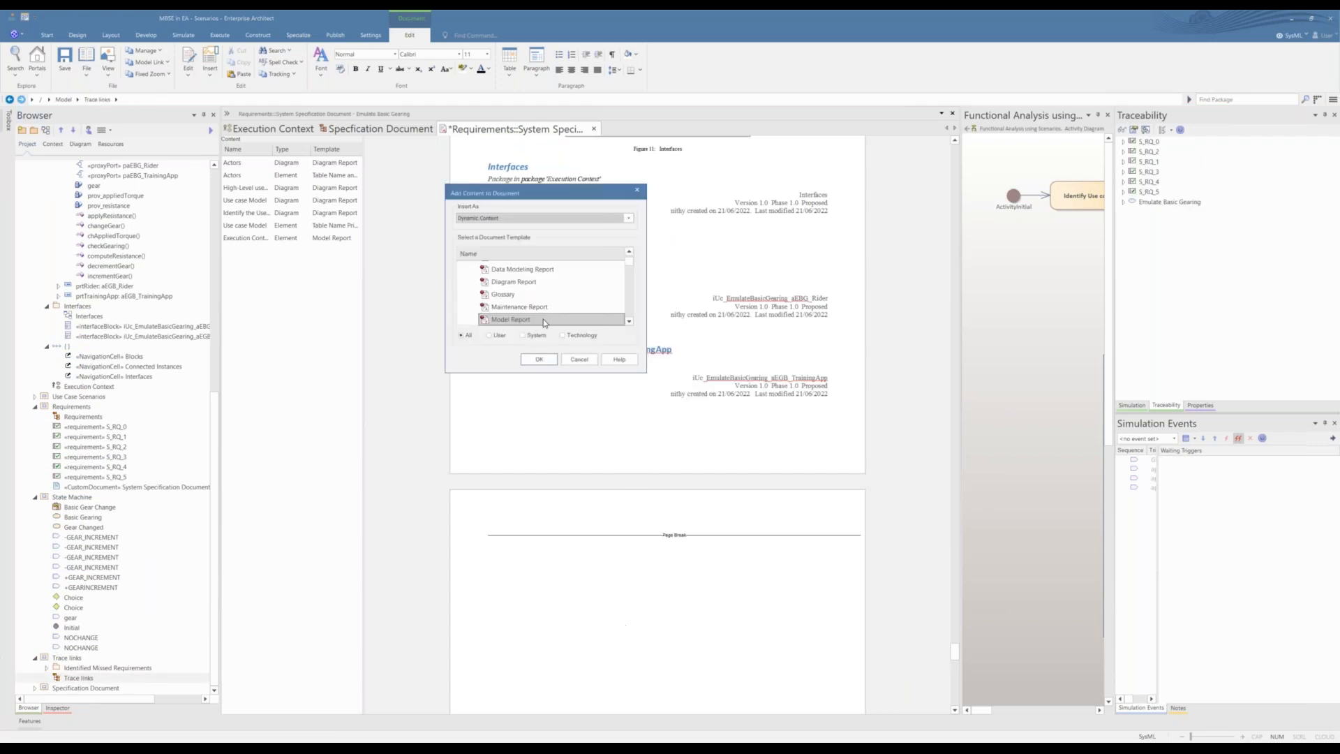
{"action": "scroll", "coordinate": [537, 318], "scroll_direction": "down", "scroll_amount": 4}
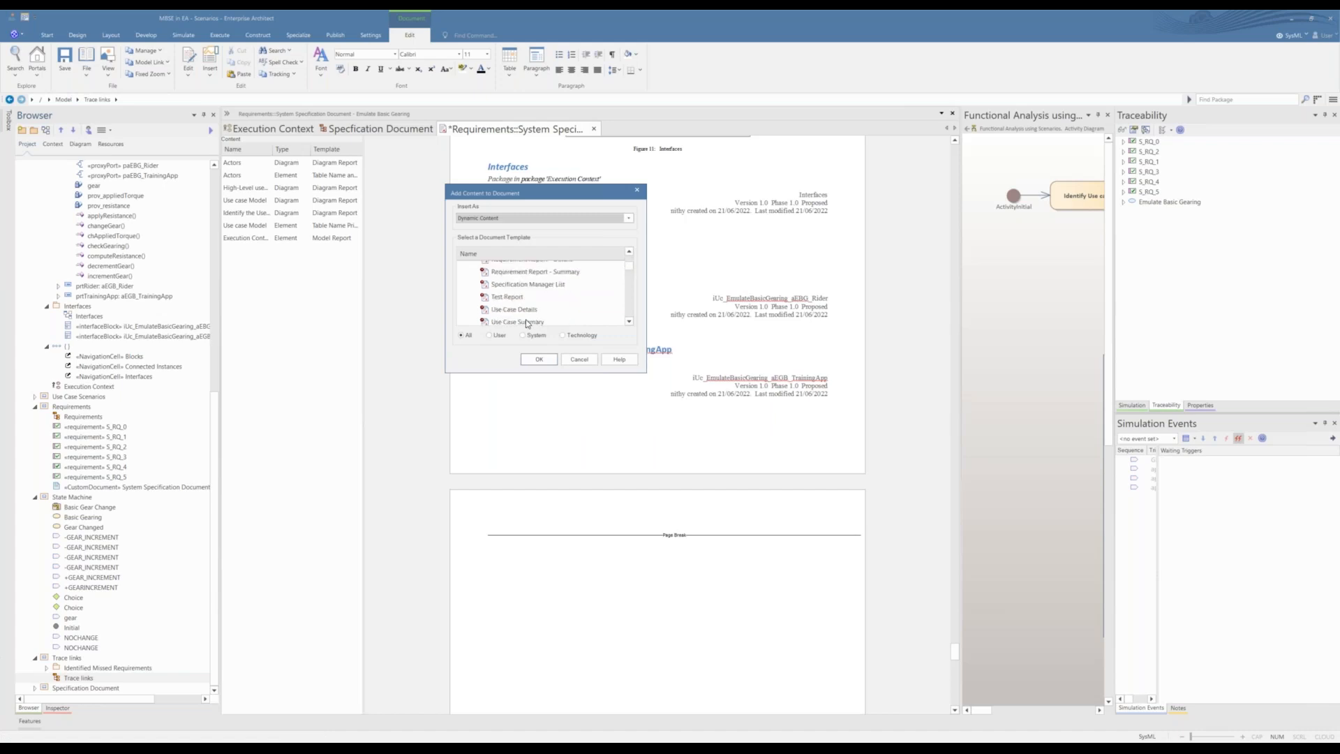
{"action": "scroll", "coordinate": [526, 319], "scroll_direction": "down", "scroll_amount": 8}
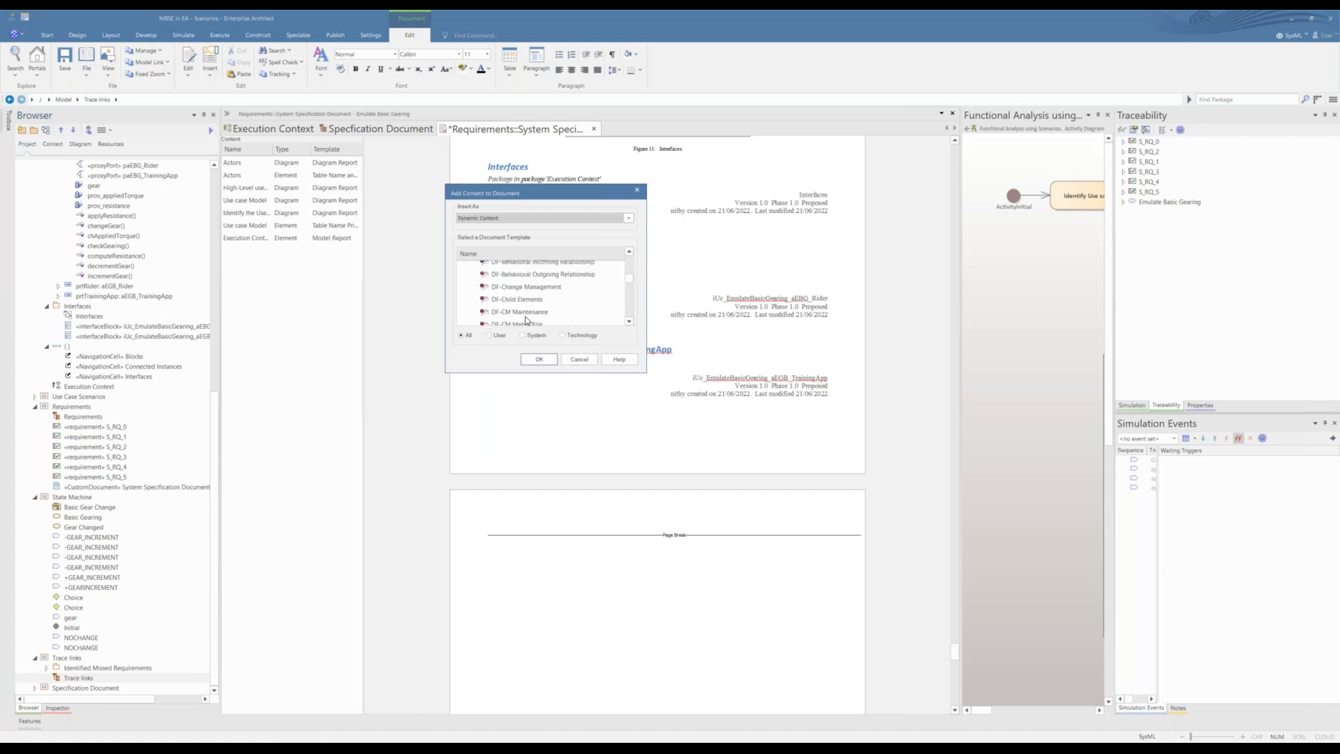
{"action": "scroll", "coordinate": [525, 319], "scroll_direction": "down", "scroll_amount": 10}
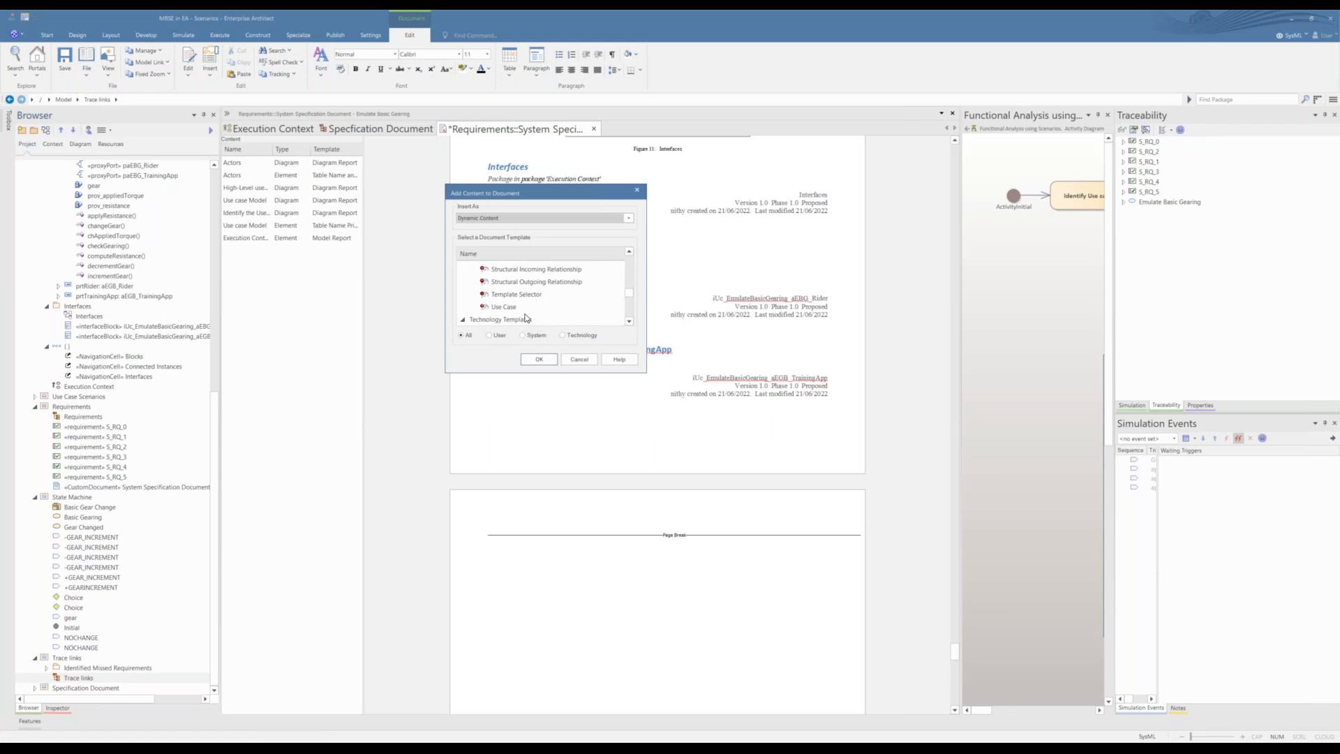
{"action": "scroll", "coordinate": [525, 318], "scroll_direction": "down", "scroll_amount": 2}
{"action": "scroll", "coordinate": [525, 318], "scroll_direction": "down", "scroll_amount": 3}
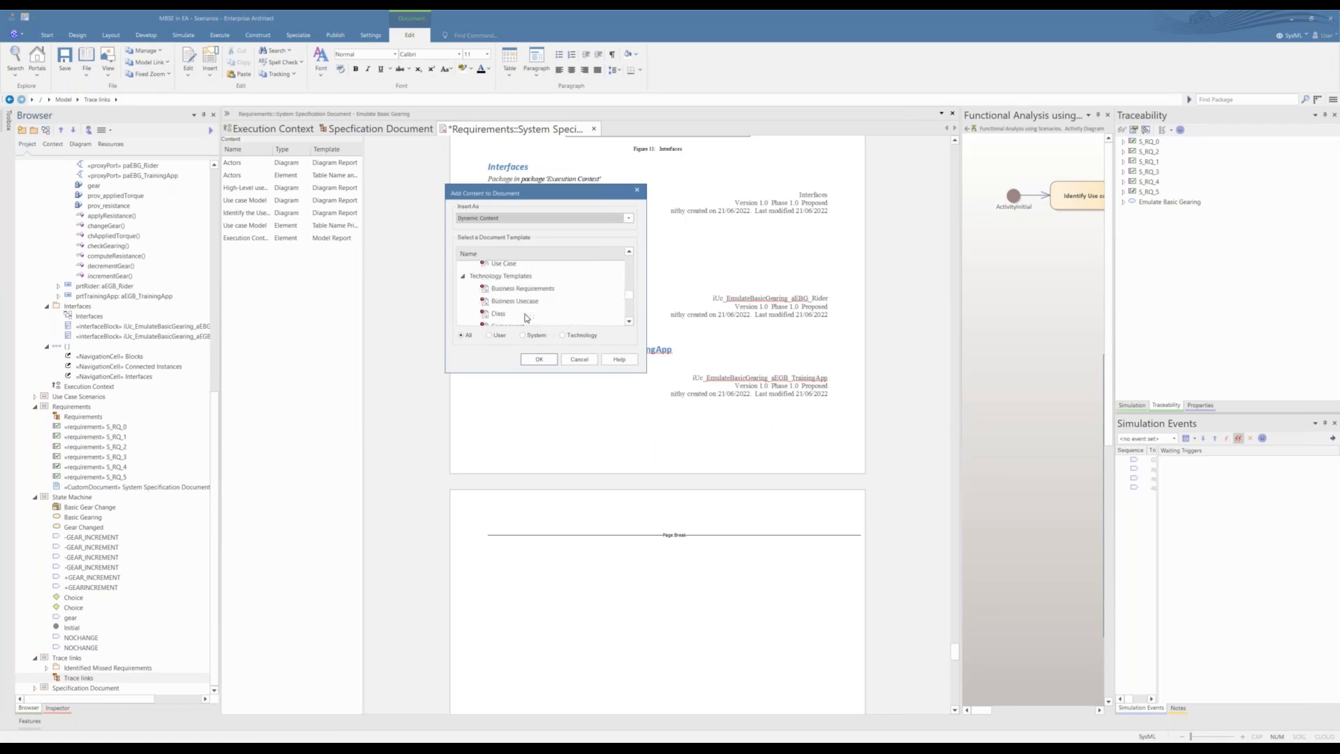
{"action": "scroll", "coordinate": [525, 317], "scroll_direction": "down", "scroll_amount": 1}
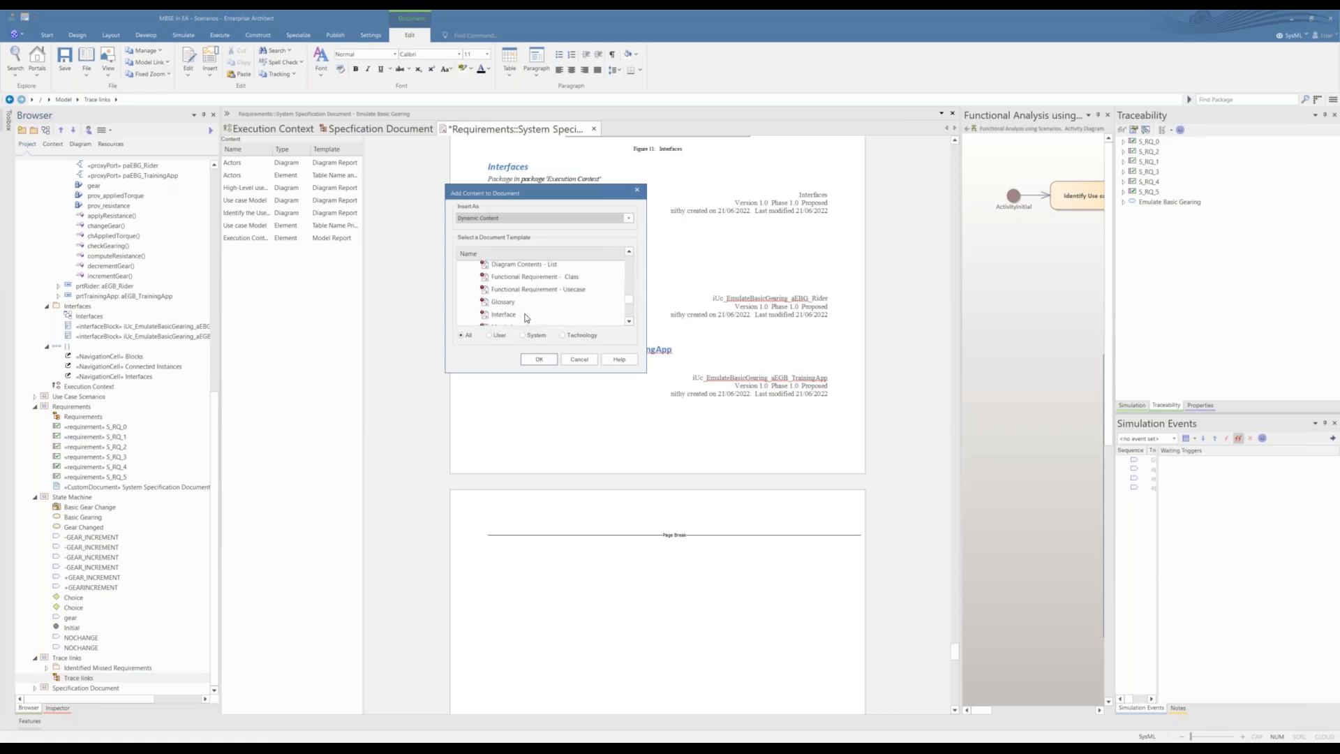
{"action": "scroll", "coordinate": [526, 307], "scroll_direction": "down", "scroll_amount": 1}
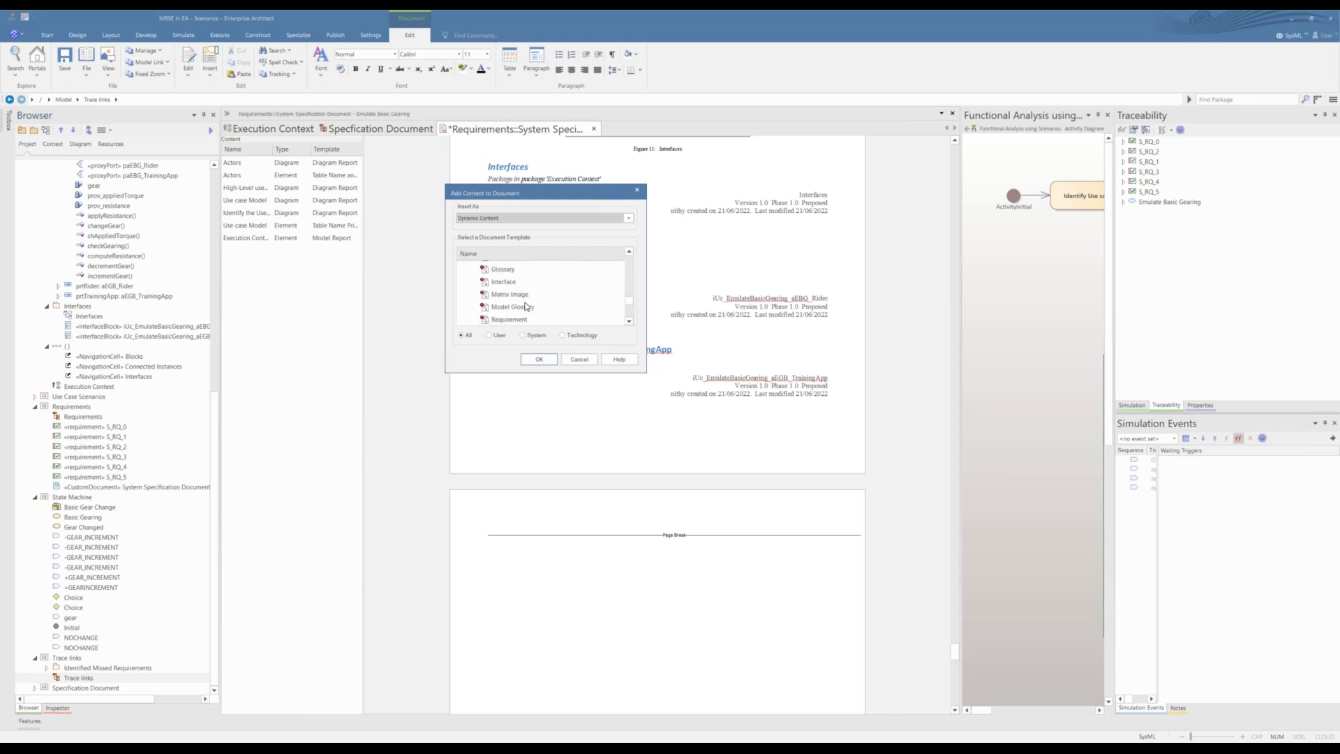
{"action": "scroll", "coordinate": [528, 297], "scroll_direction": "down", "scroll_amount": 1}
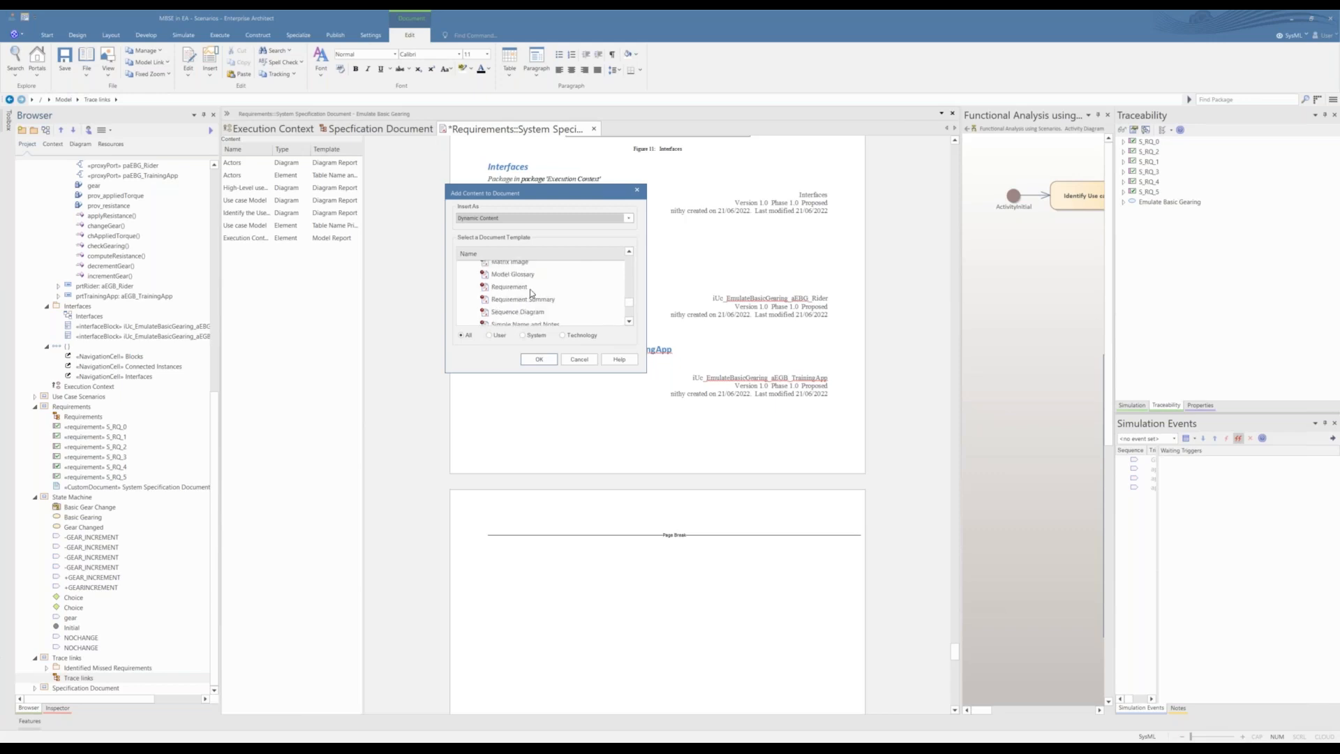
{"action": "left_click", "coordinate": [518, 264]}
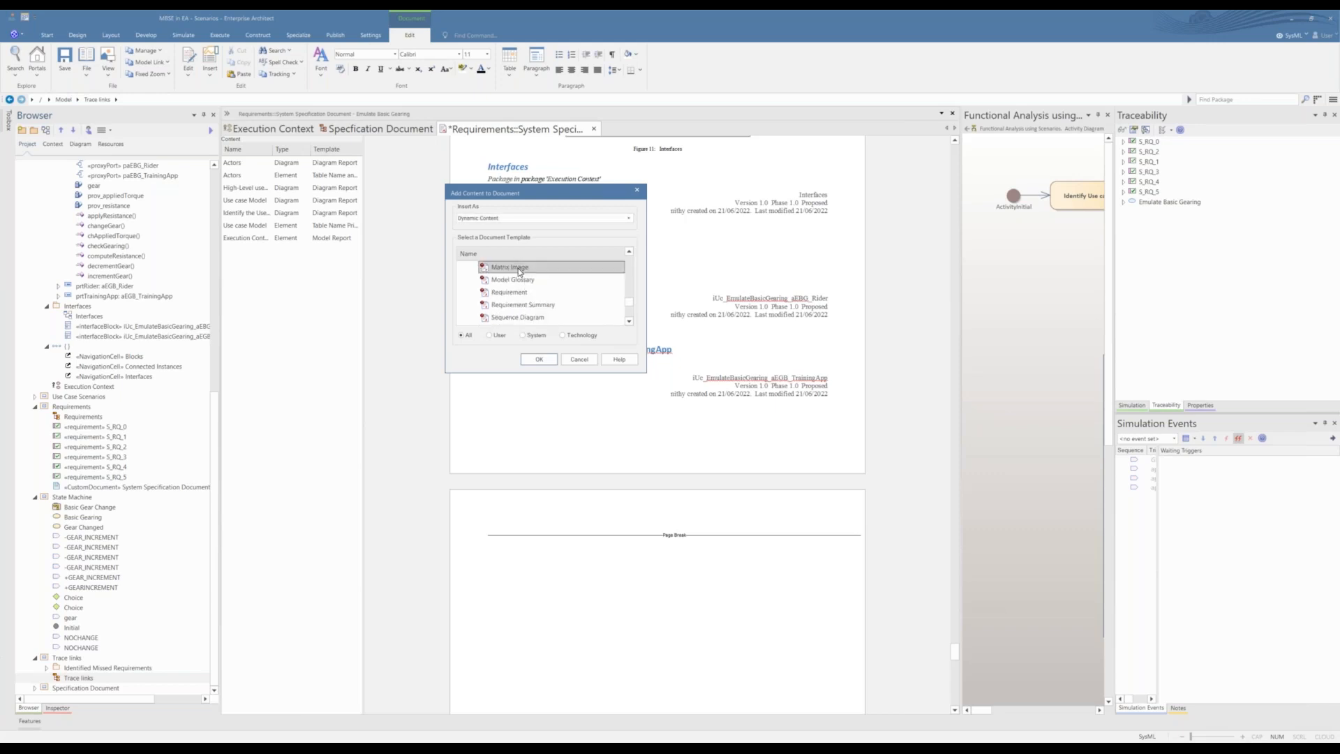
{"action": "left_click", "coordinate": [538, 360]}
Step: Add the Trace links diagram on the empty page after the Execution Context report as dynamic content using the Diagram Report template
{"action": "scroll", "coordinate": [619, 530], "scroll_direction": "down", "scroll_amount": 5}
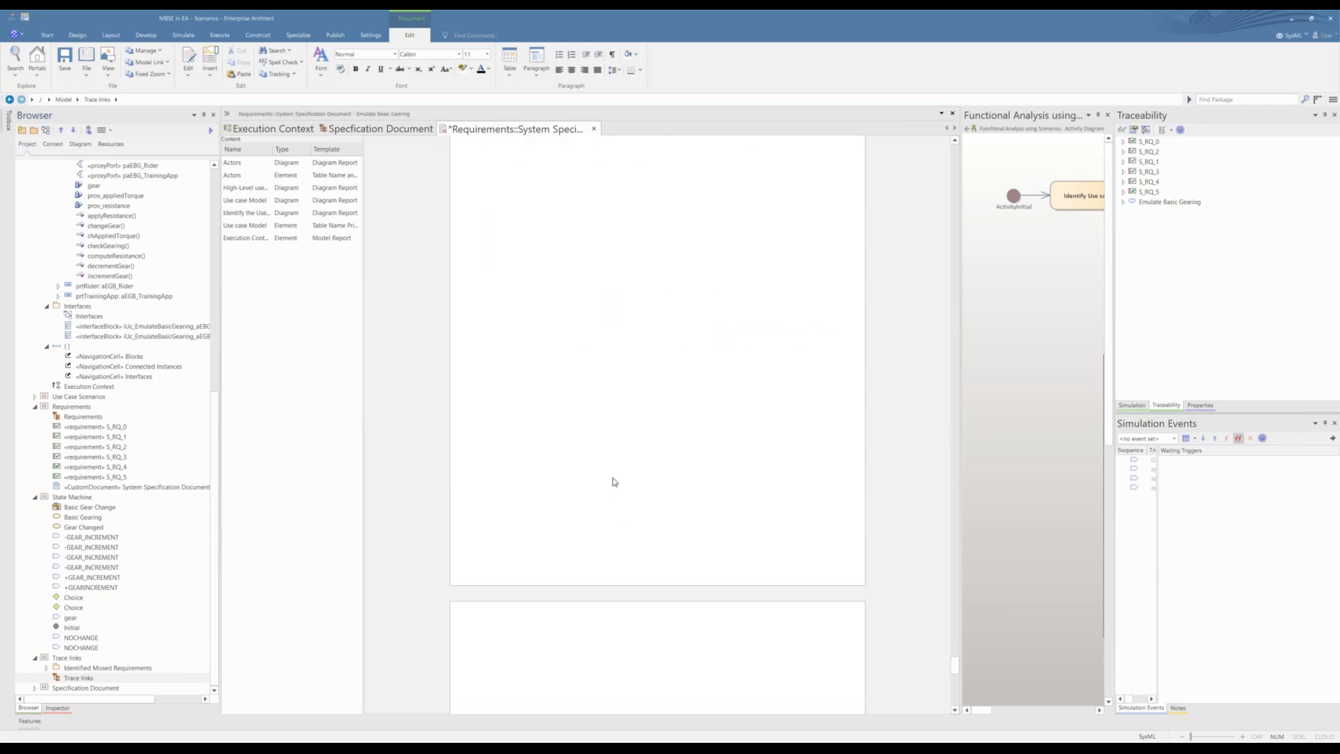
{"action": "scroll", "coordinate": [614, 482], "scroll_direction": "down", "scroll_amount": 11}
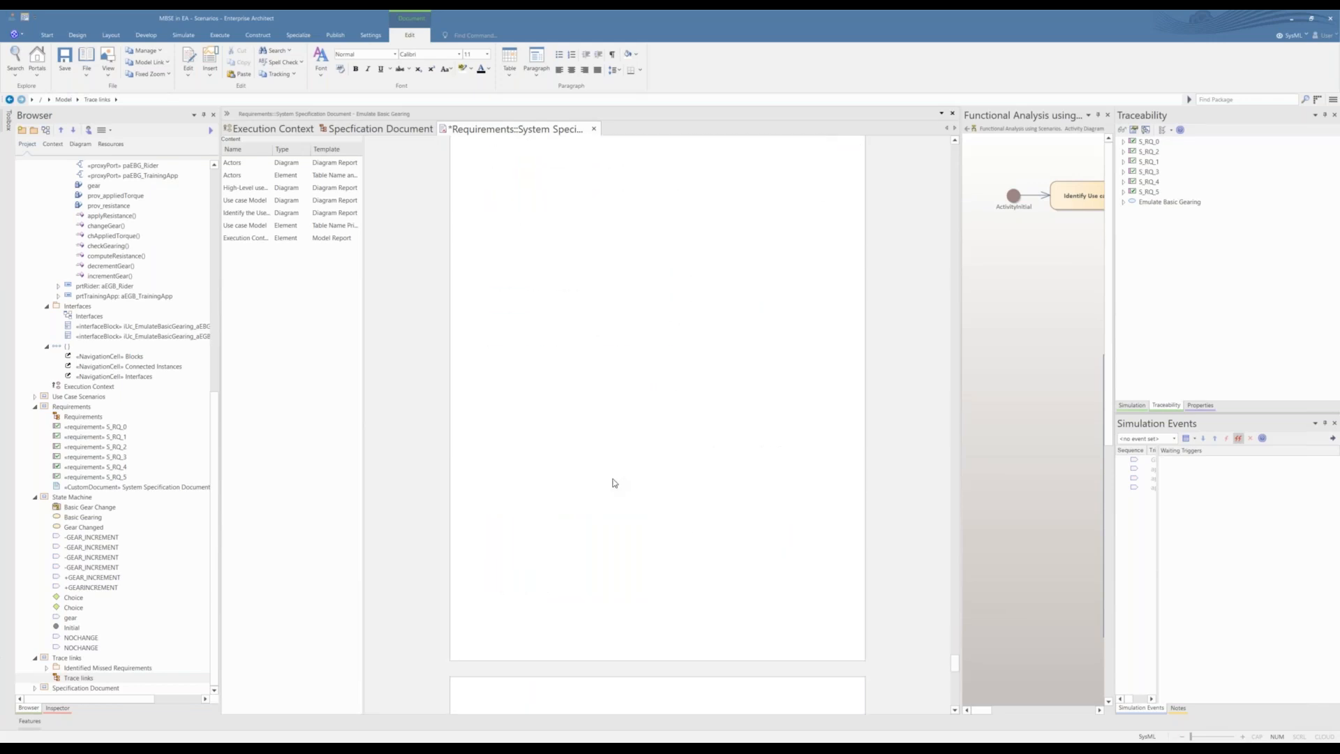
{"action": "scroll", "coordinate": [614, 482], "scroll_direction": "up", "scroll_amount": 10}
{"action": "scroll", "coordinate": [614, 483], "scroll_direction": "down", "scroll_amount": 3}
{"action": "scroll", "coordinate": [613, 483], "scroll_direction": "down", "scroll_amount": 8}
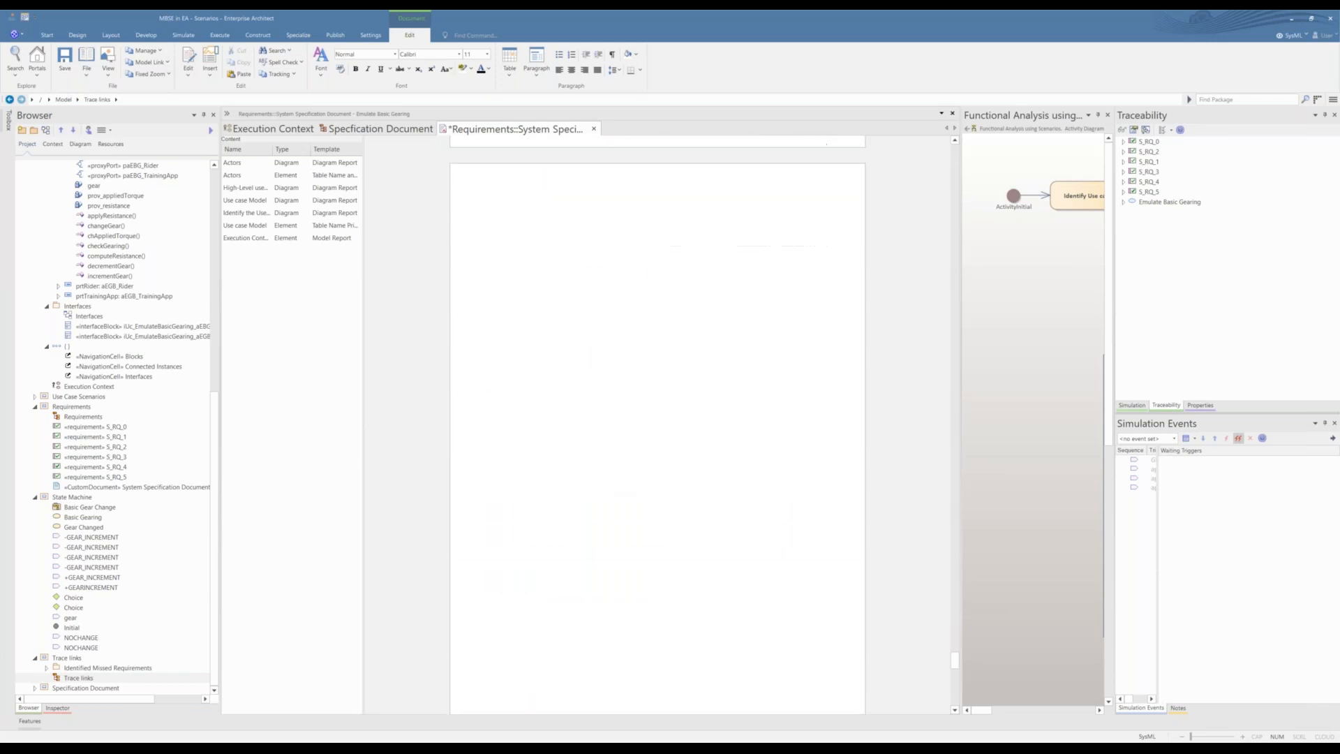
{"action": "scroll", "coordinate": [608, 485], "scroll_direction": "up", "scroll_amount": 11}
{"action": "scroll", "coordinate": [608, 485], "scroll_direction": "down", "scroll_amount": 6}
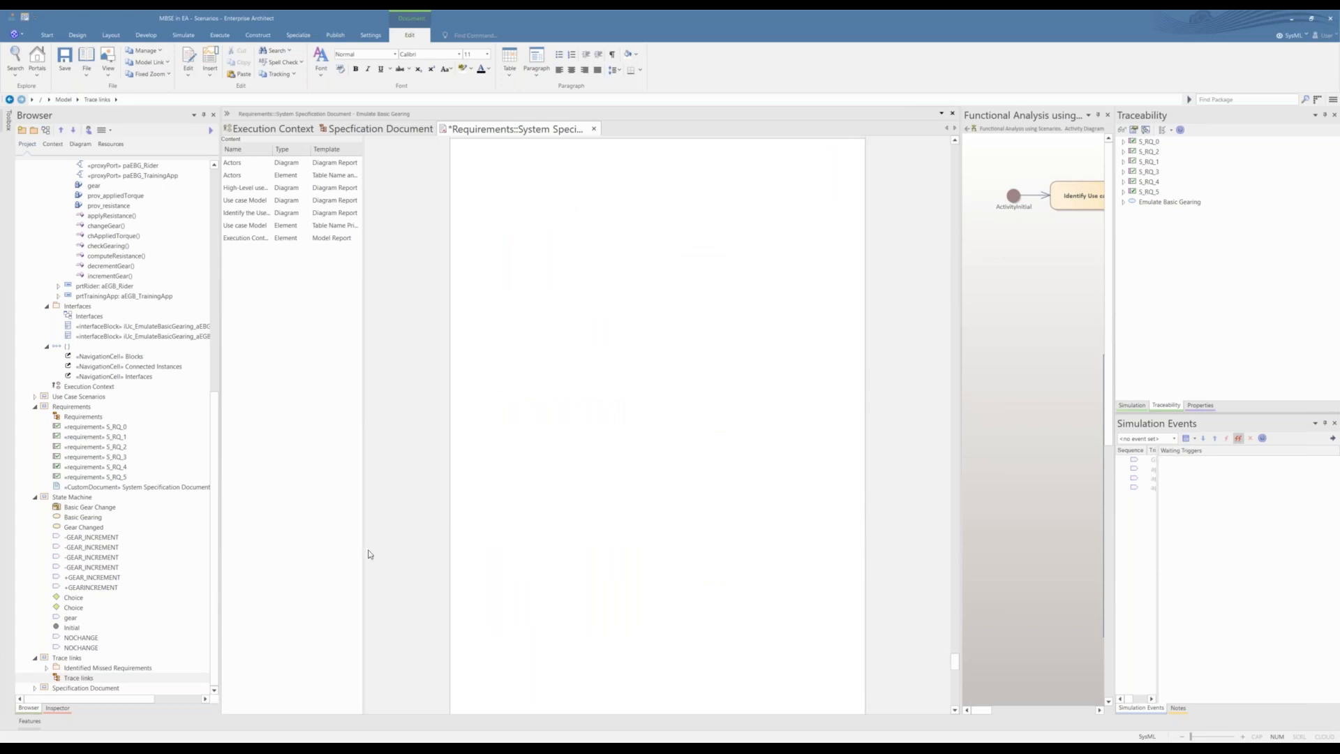
{"action": "left_click", "coordinate": [78, 681]}
{"action": "left_click_drag", "start_coordinate": [78, 681], "coordinate": [446, 453]}
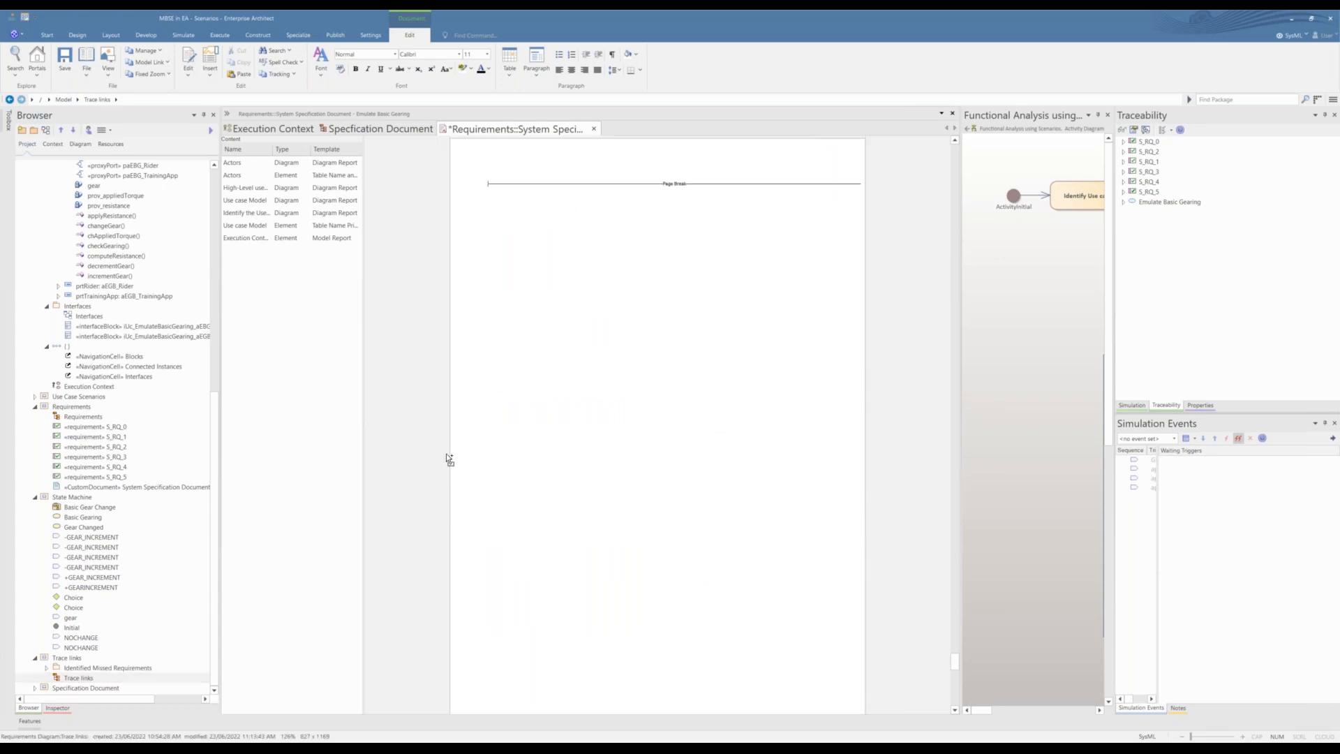
{"action": "left_click", "coordinate": [700, 412]}
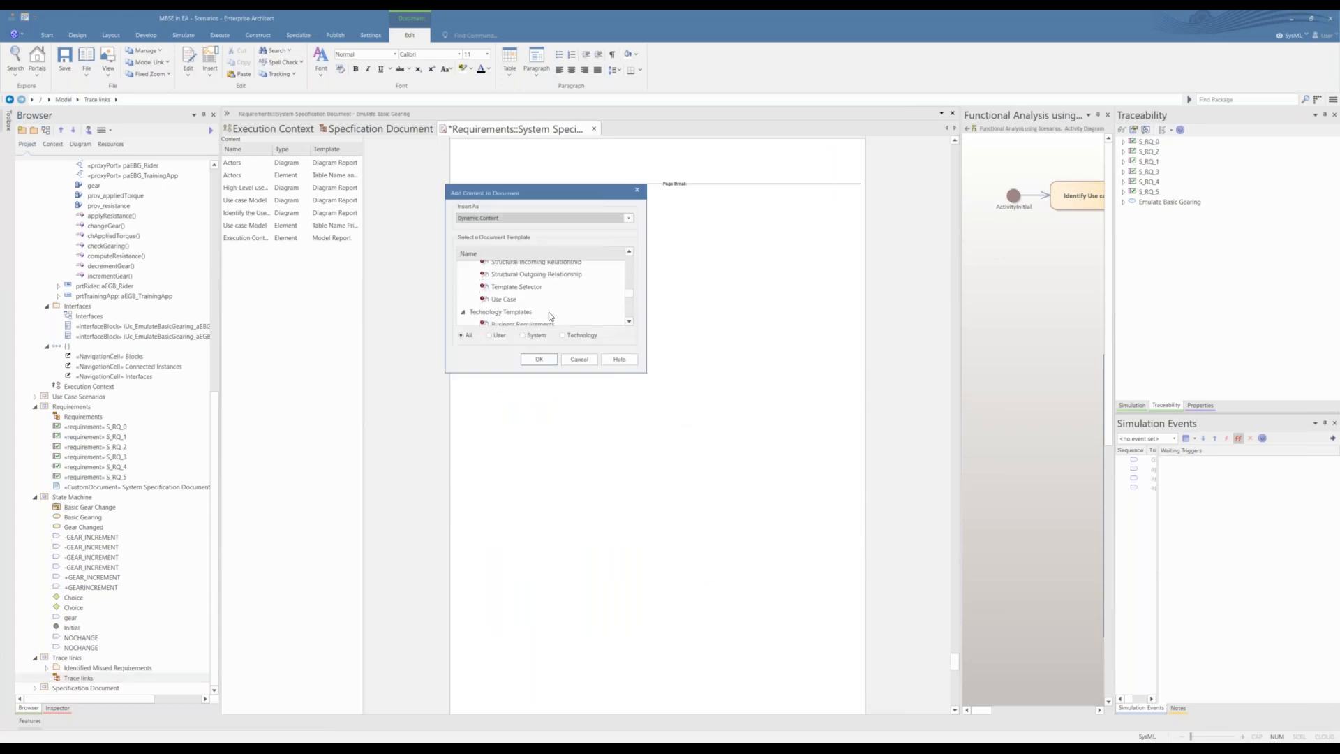
{"action": "scroll", "coordinate": [549, 314], "scroll_direction": "down", "scroll_amount": 5}
{"action": "scroll", "coordinate": [551, 313], "scroll_direction": "up", "scroll_amount": 5}
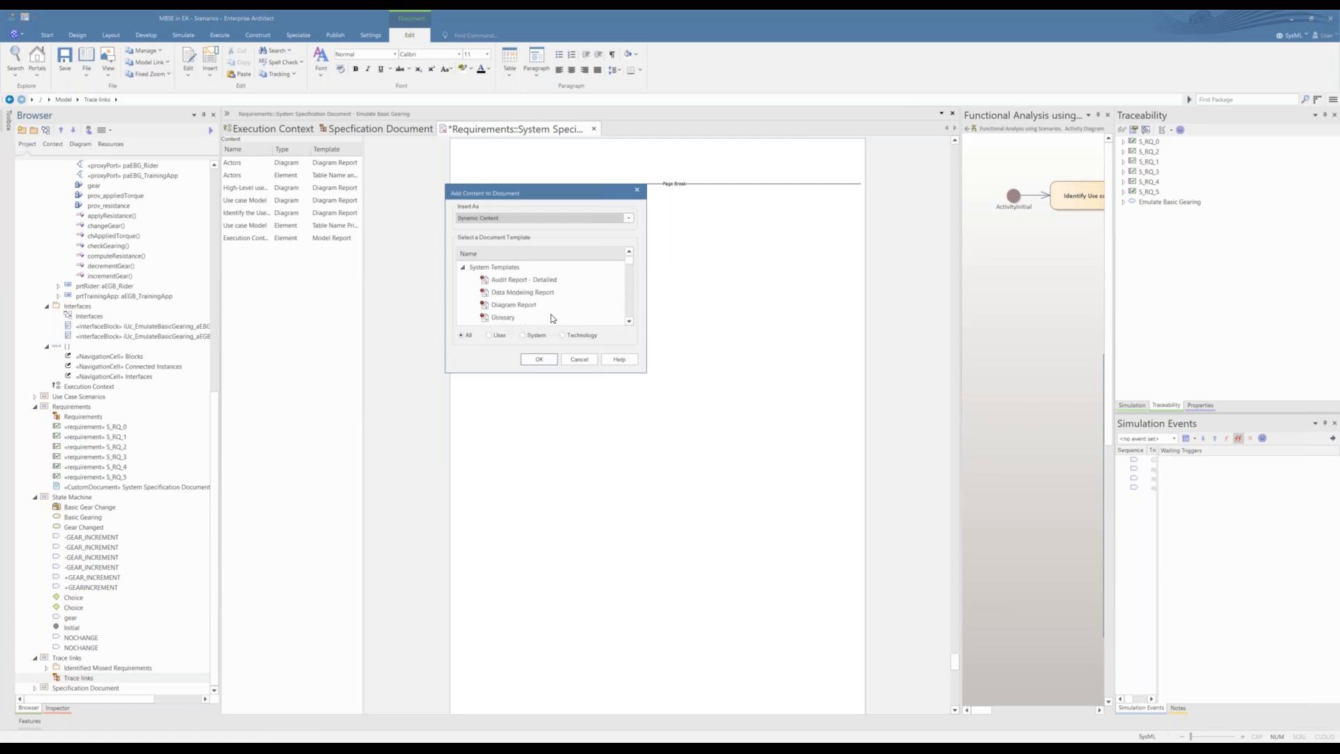
{"action": "left_click", "coordinate": [551, 305]}
{"action": "left_click", "coordinate": [542, 363]}
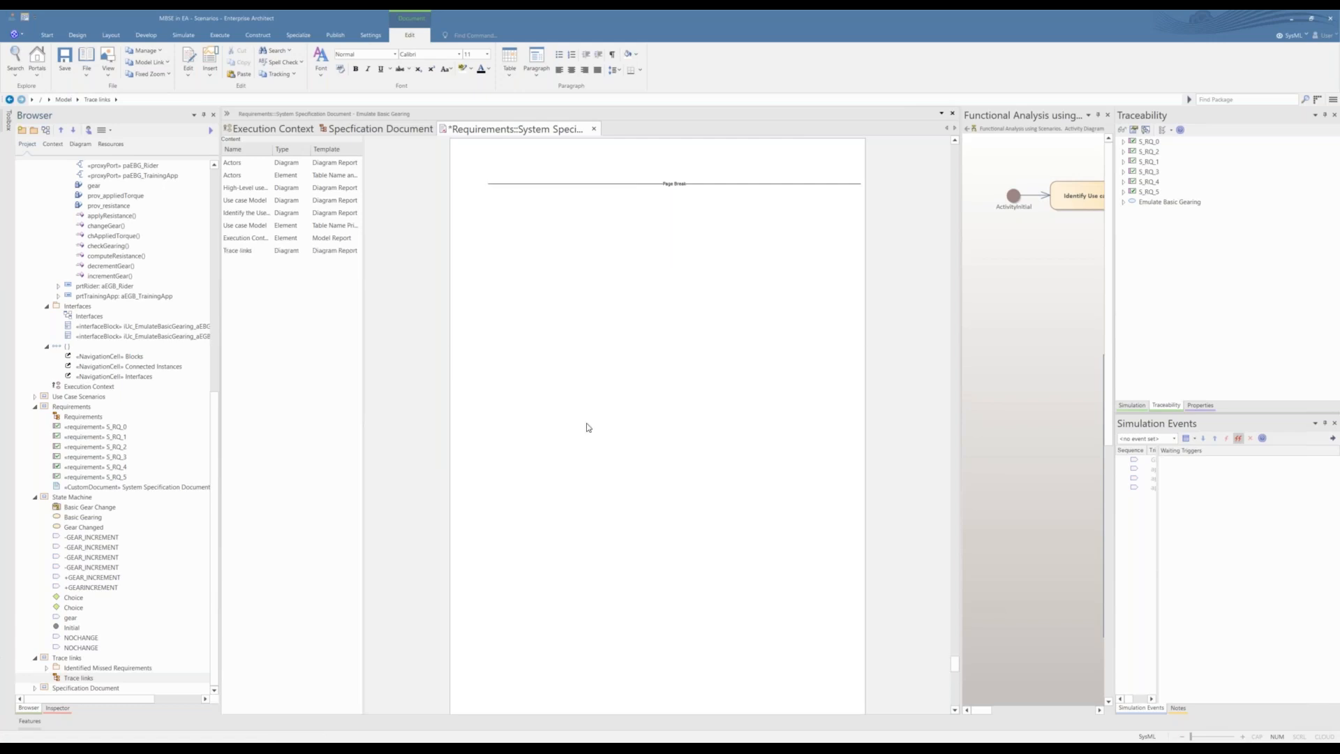
Step: Review the inserted Trace links diagram, then save and close the system specification document
{"action": "scroll", "coordinate": [586, 427], "scroll_direction": "up", "scroll_amount": 3}
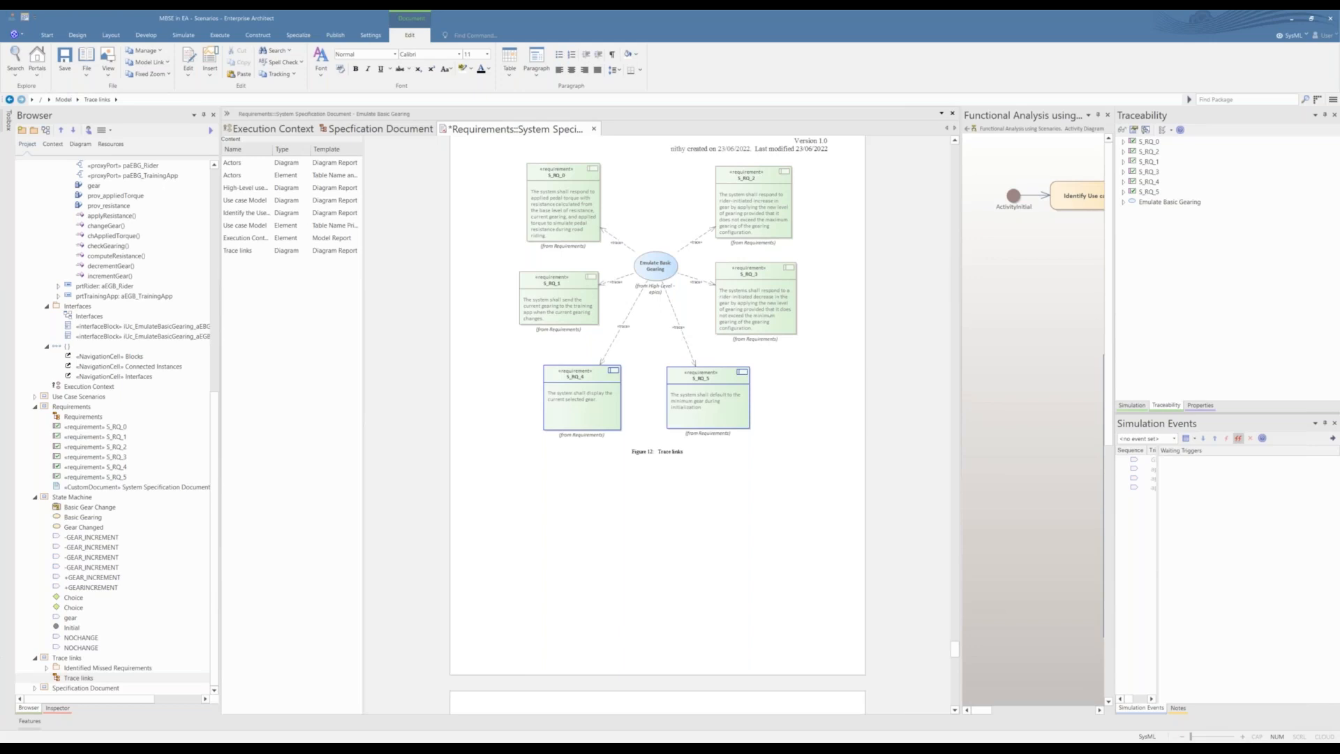
{"action": "key", "text": "ctrl+s"}
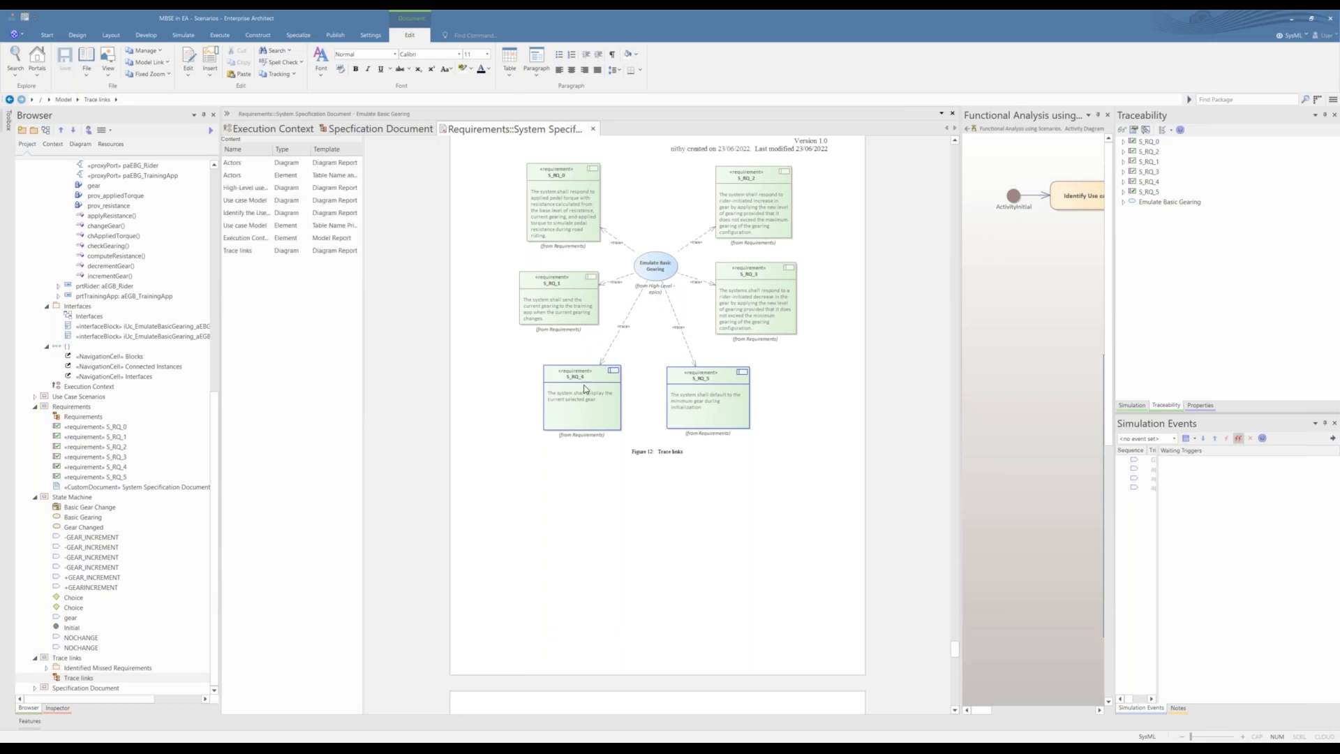
{"action": "left_click", "coordinate": [594, 130]}
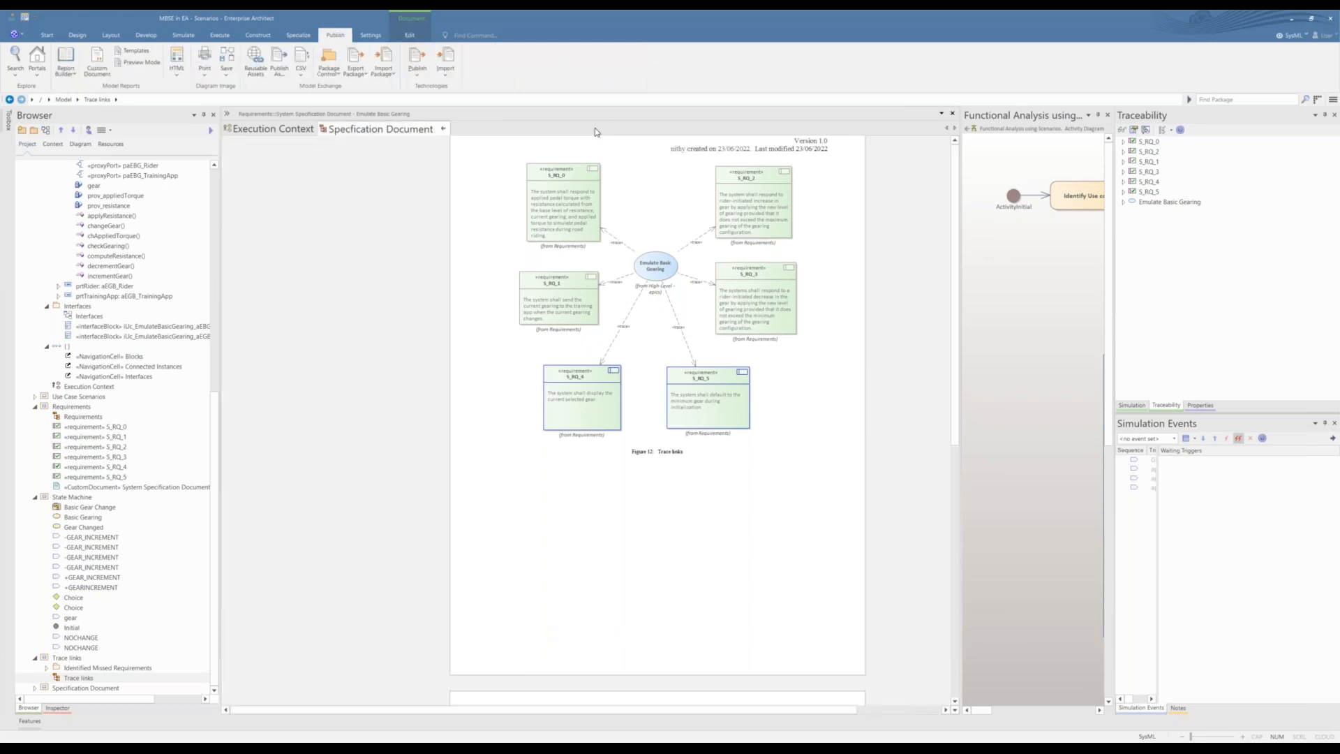
Step: Expand the Specification Document package and try to place its SRS custom document on the Specification Document diagram
{"action": "double_click", "coordinate": [44, 688]}
{"action": "left_click", "coordinate": [86, 688]}
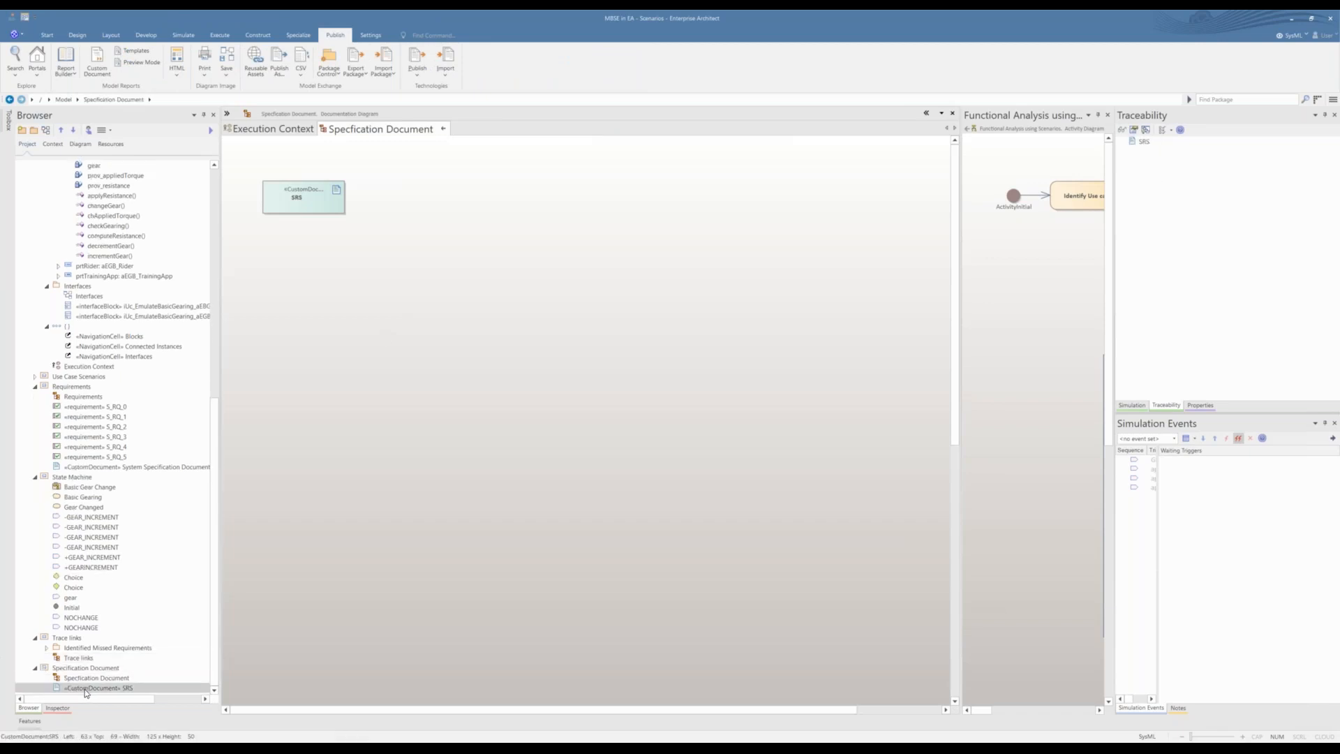
{"action": "double_click", "coordinate": [128, 692]}
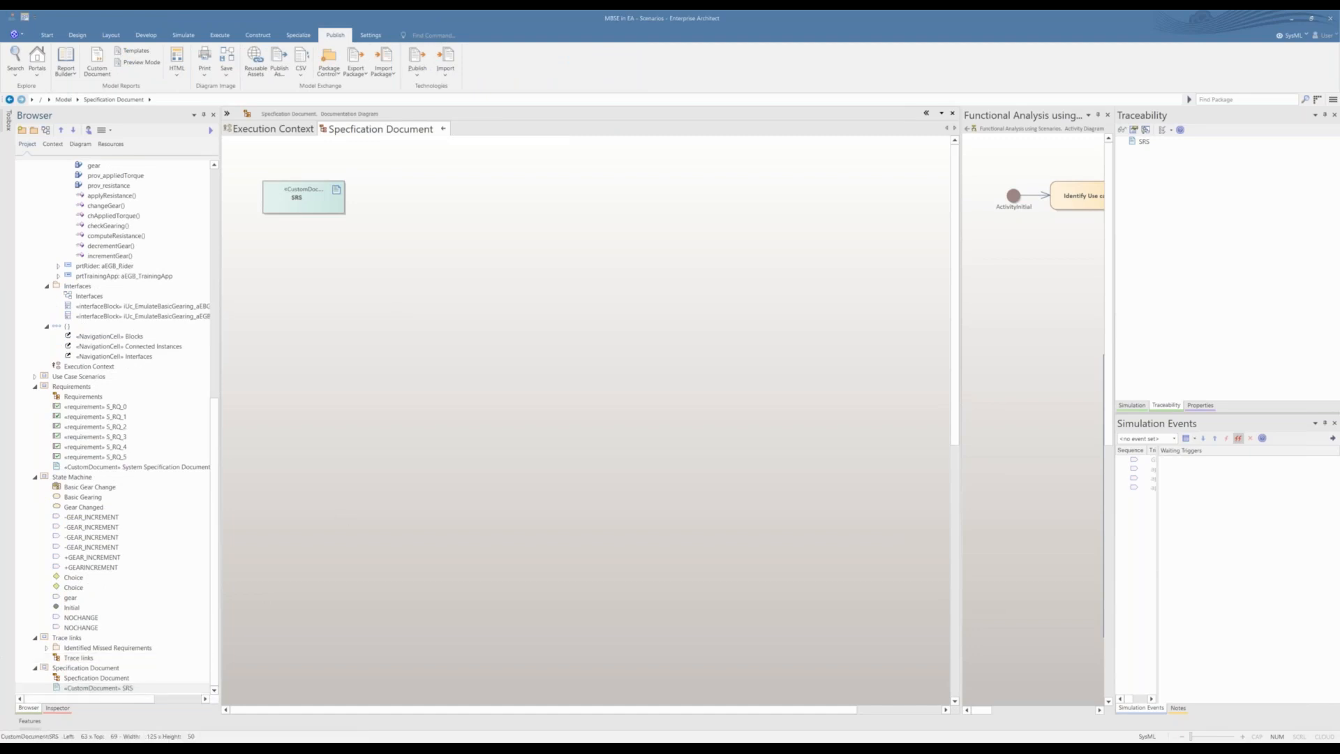
{"action": "left_click_drag", "start_coordinate": [128, 689], "coordinate": [657, 412]}
{"action": "left_click", "coordinate": [651, 416]}
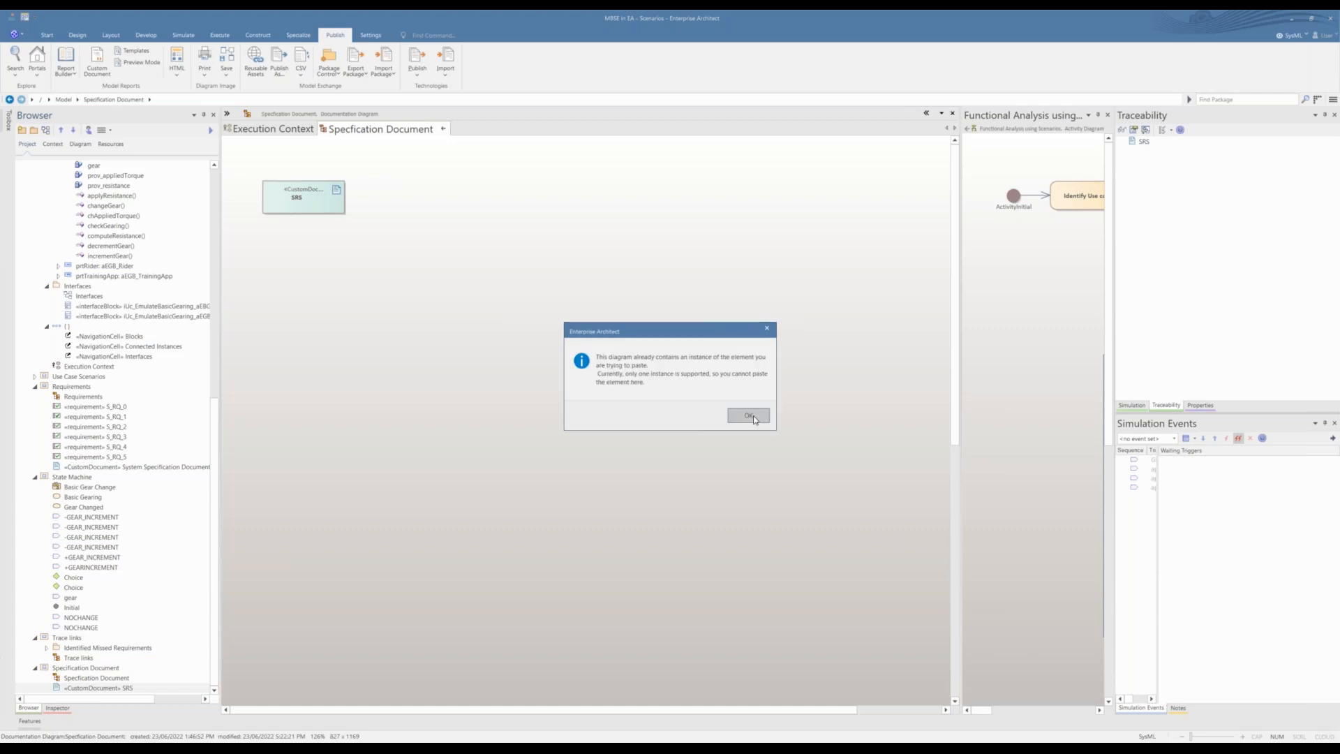
{"action": "left_click", "coordinate": [750, 416]}
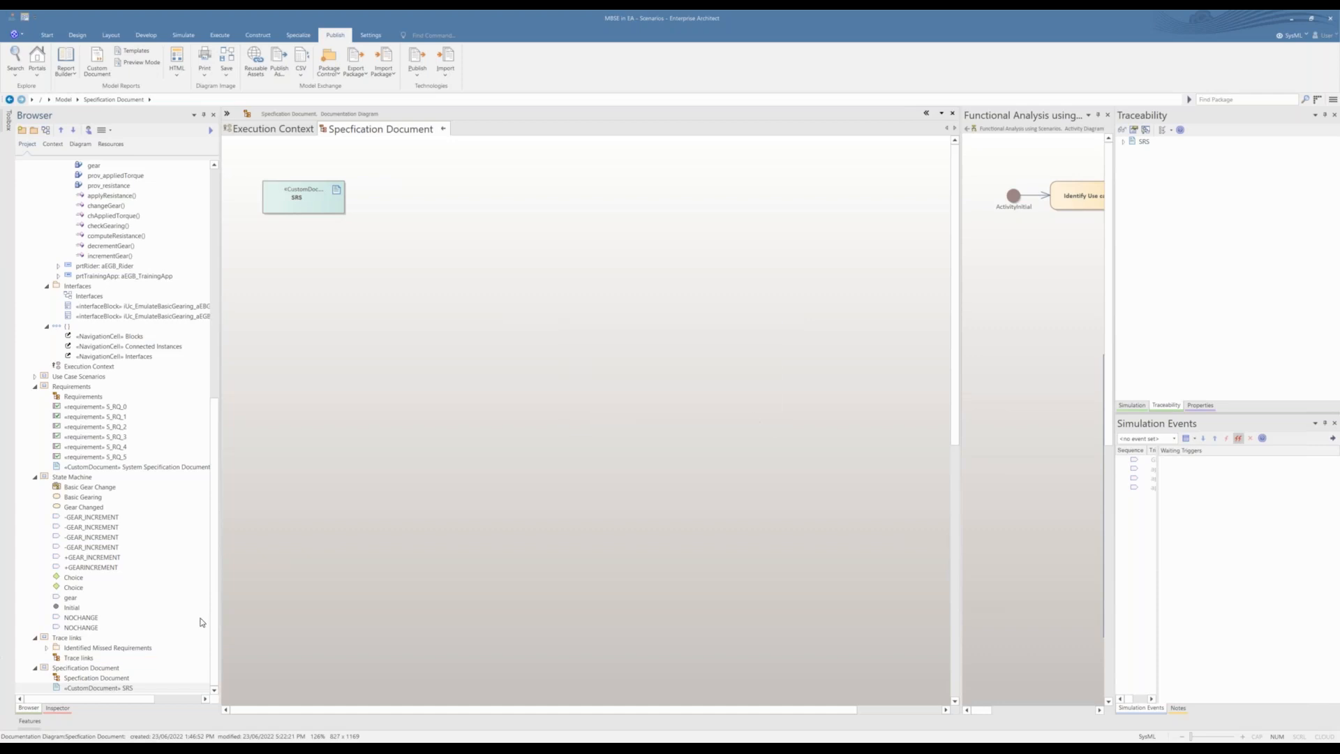
{"action": "left_click", "coordinate": [46, 648]}
{"action": "left_click", "coordinate": [47, 648]}
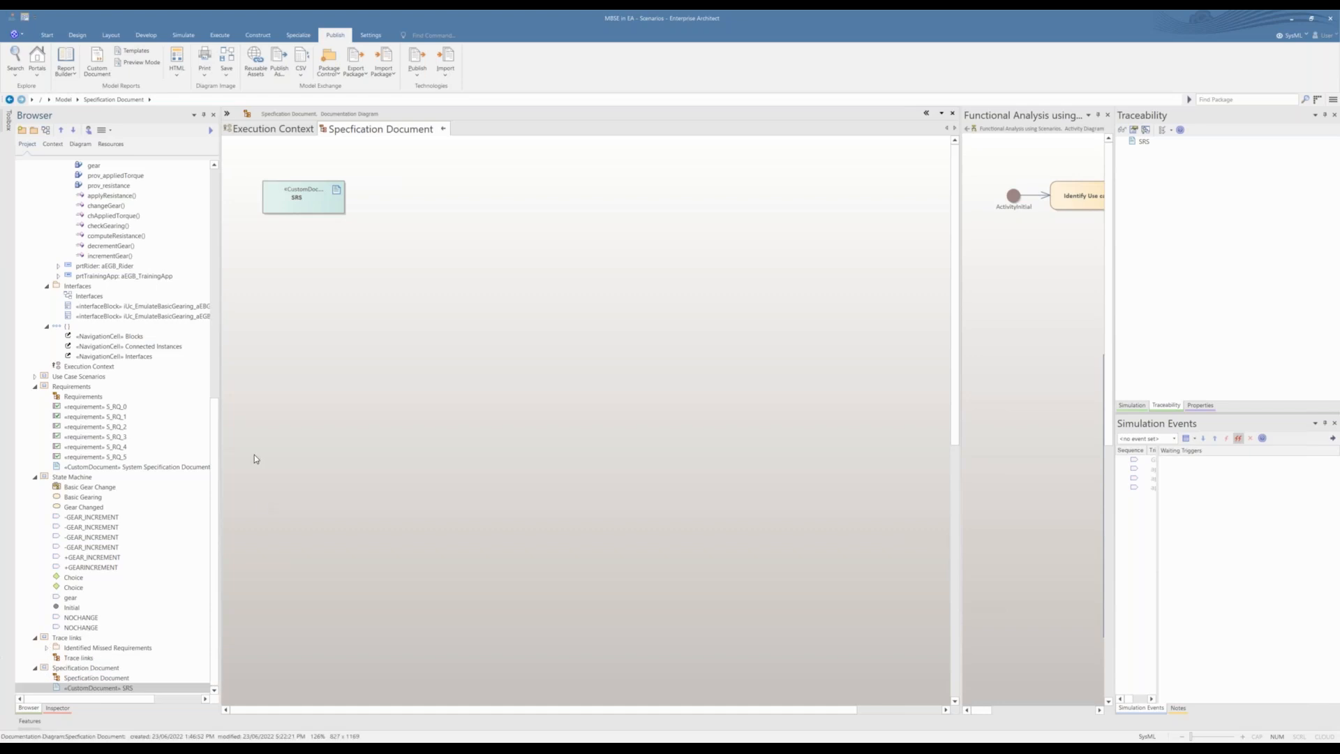
Step: Move the System Specification Document - Emulate Basic Gearing into the Specification Document package and place it on the diagram below SRS
{"action": "left_click", "coordinate": [177, 467]}
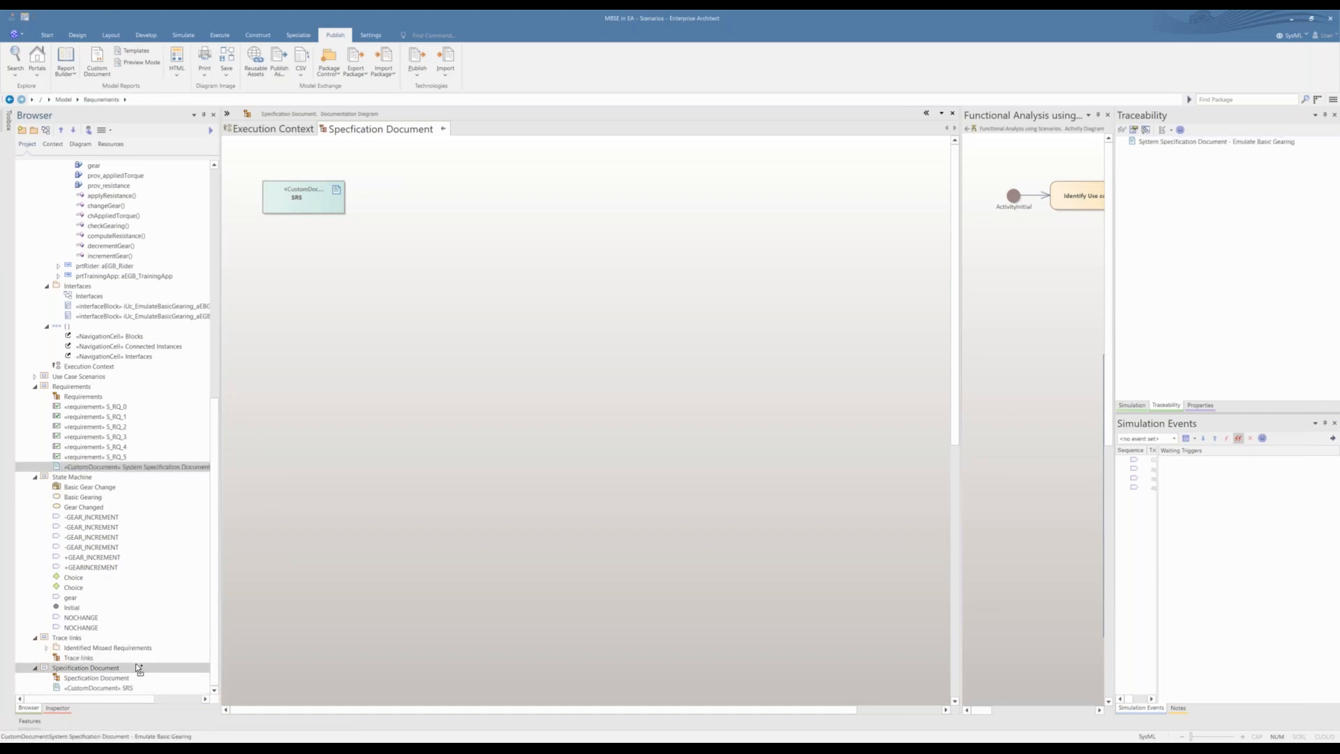
{"action": "left_click_drag", "start_coordinate": [137, 667], "coordinate": [292, 274]}
{"action": "left_click", "coordinate": [651, 417]}
{"action": "left_click", "coordinate": [519, 383]}
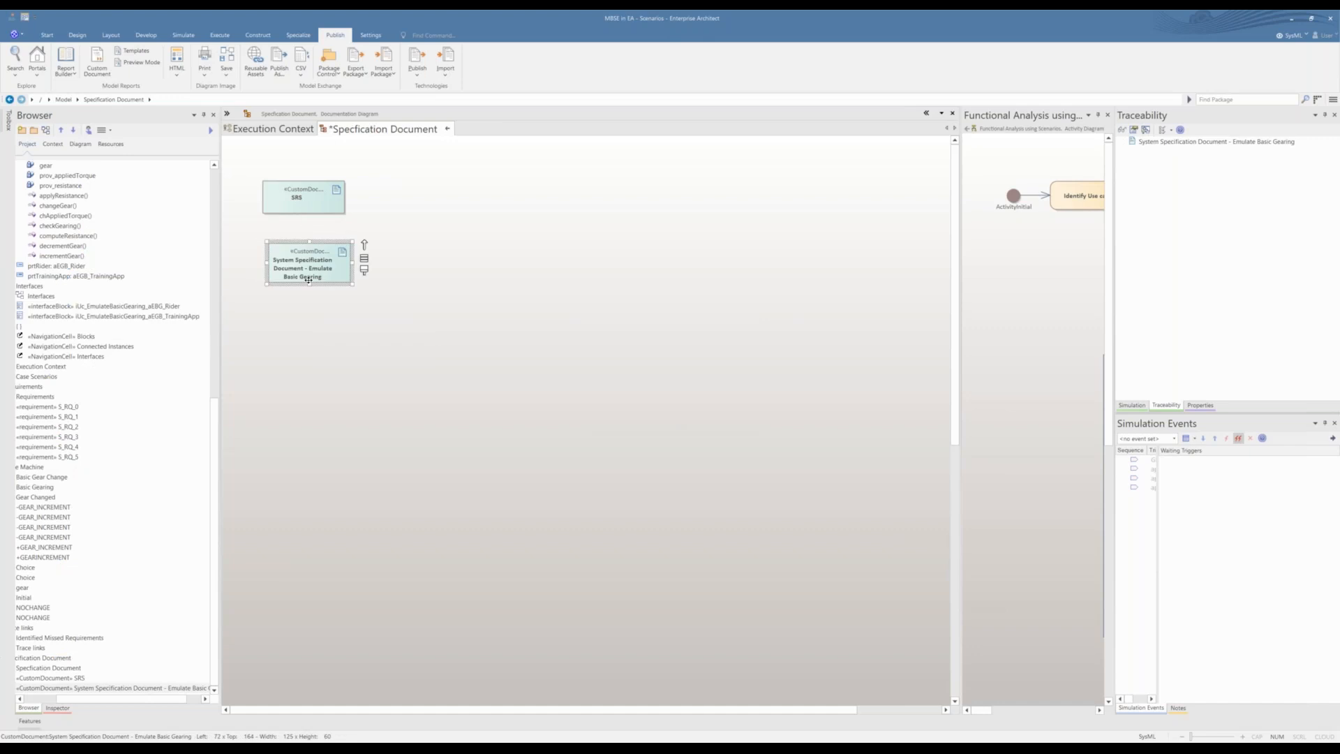
Step: Open the System Specification Document from its diagram element to check its content, return the project tree to its start, and close the document
{"action": "double_click", "coordinate": [292, 274]}
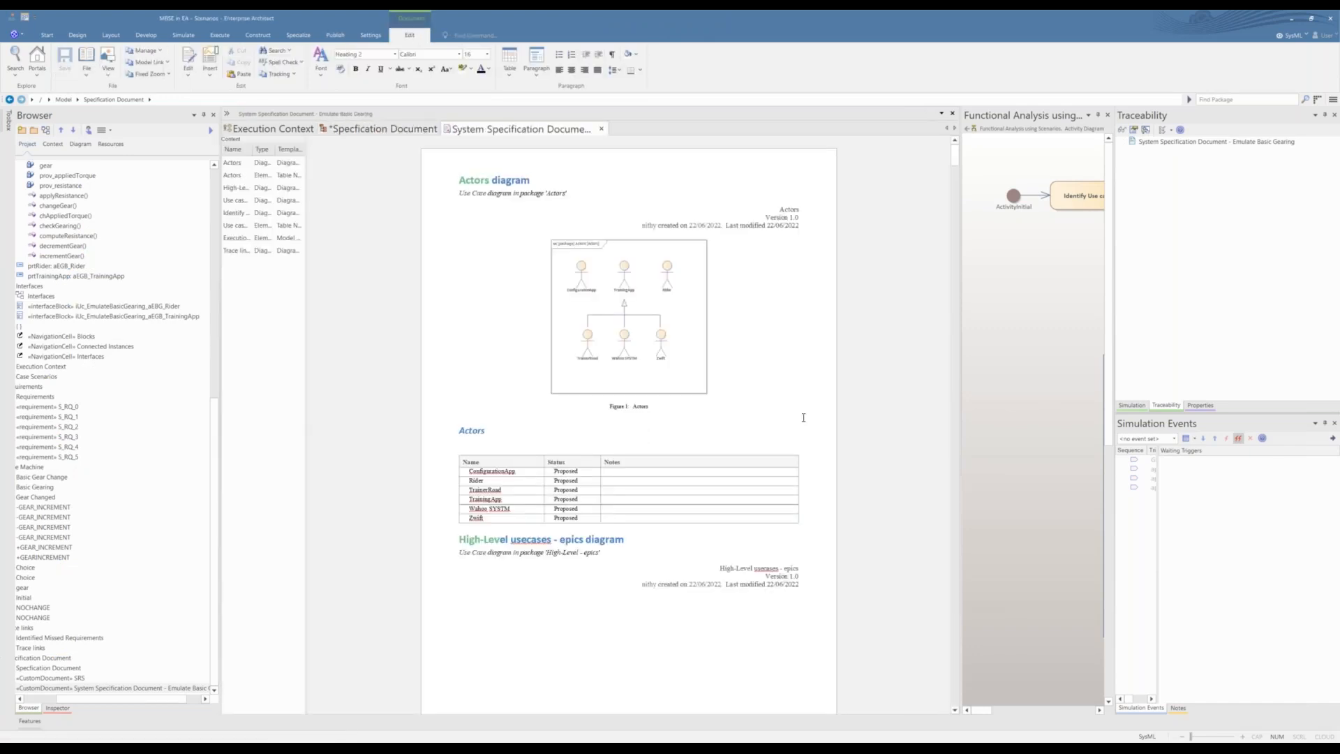
{"action": "left_click_drag", "start_coordinate": [215, 433], "coordinate": [208, 198]}
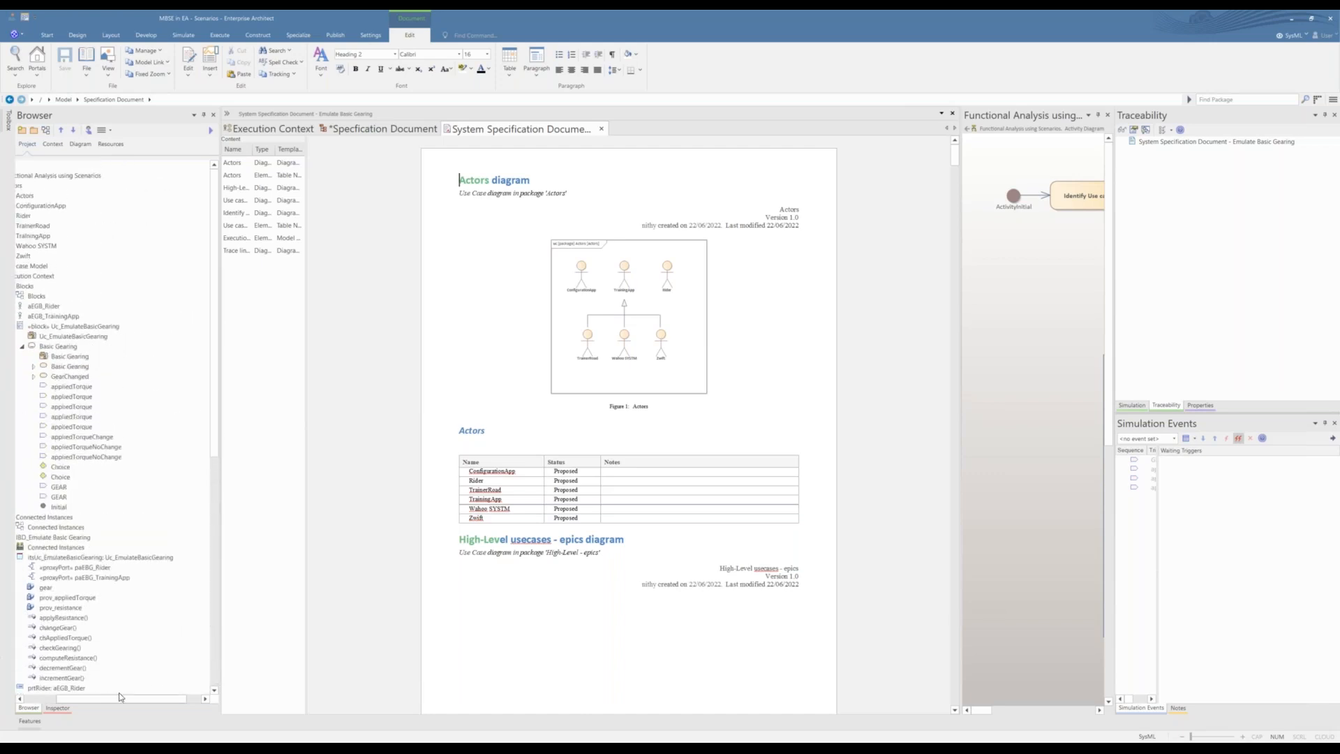
{"action": "left_click_drag", "start_coordinate": [113, 699], "coordinate": [54, 698]}
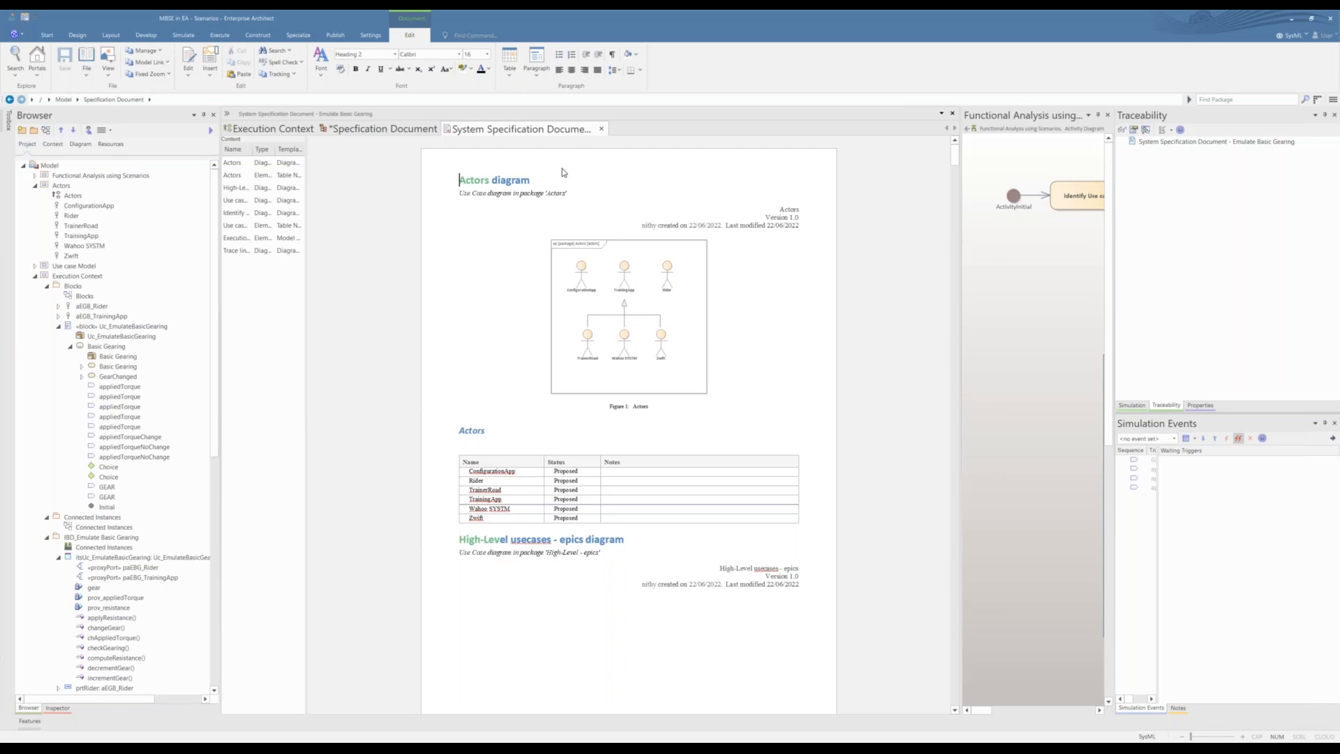
{"action": "left_click", "coordinate": [601, 130]}
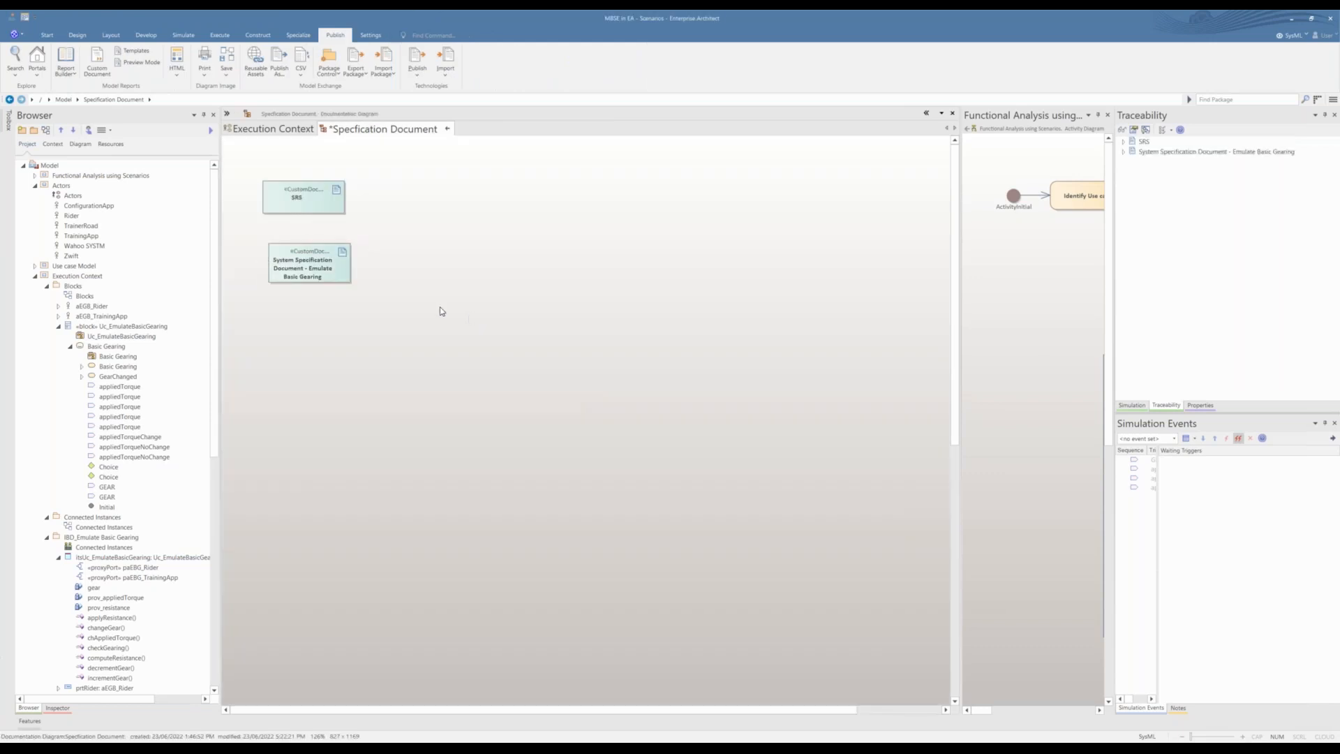
Step: Open the System Specification Document from its diagram element and look through the publishing options, including the Publish Model Package dialog
{"action": "right_click", "coordinate": [341, 273]}
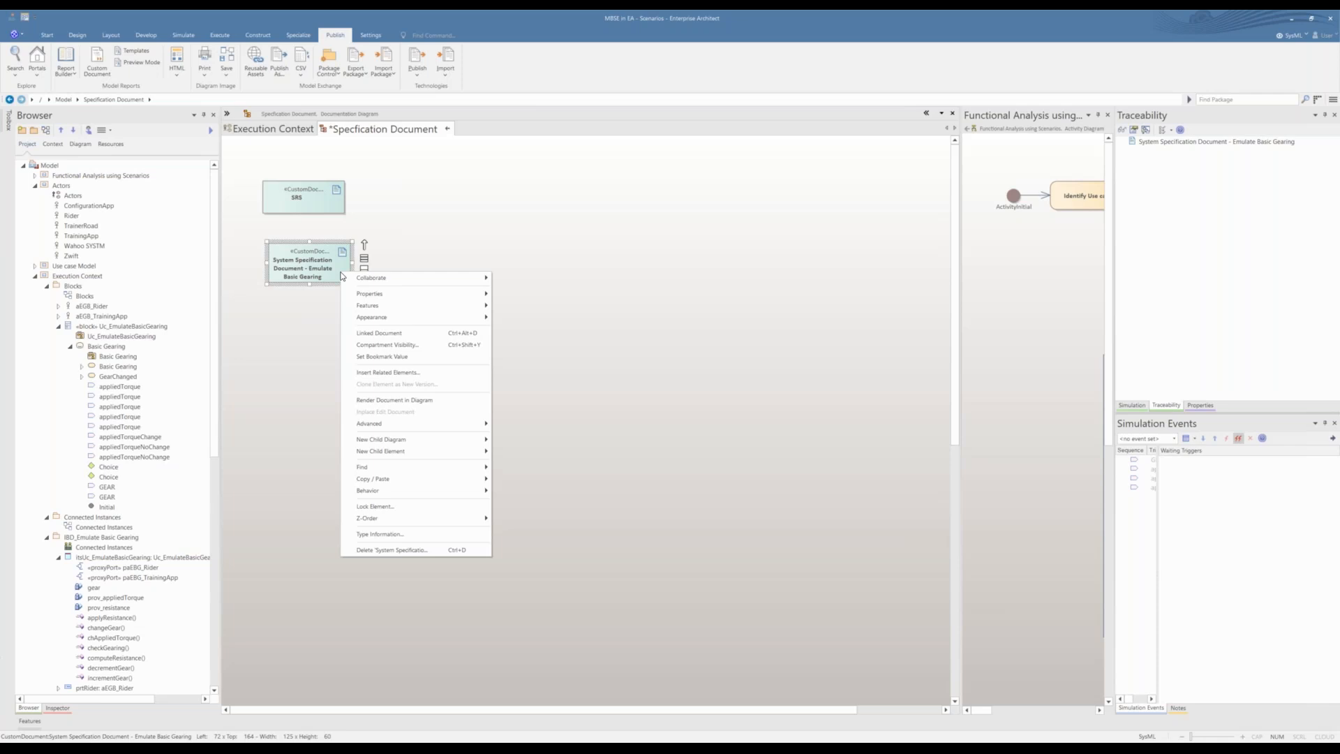
{"action": "double_click", "coordinate": [302, 274]}
{"action": "right_click", "coordinate": [499, 231]}
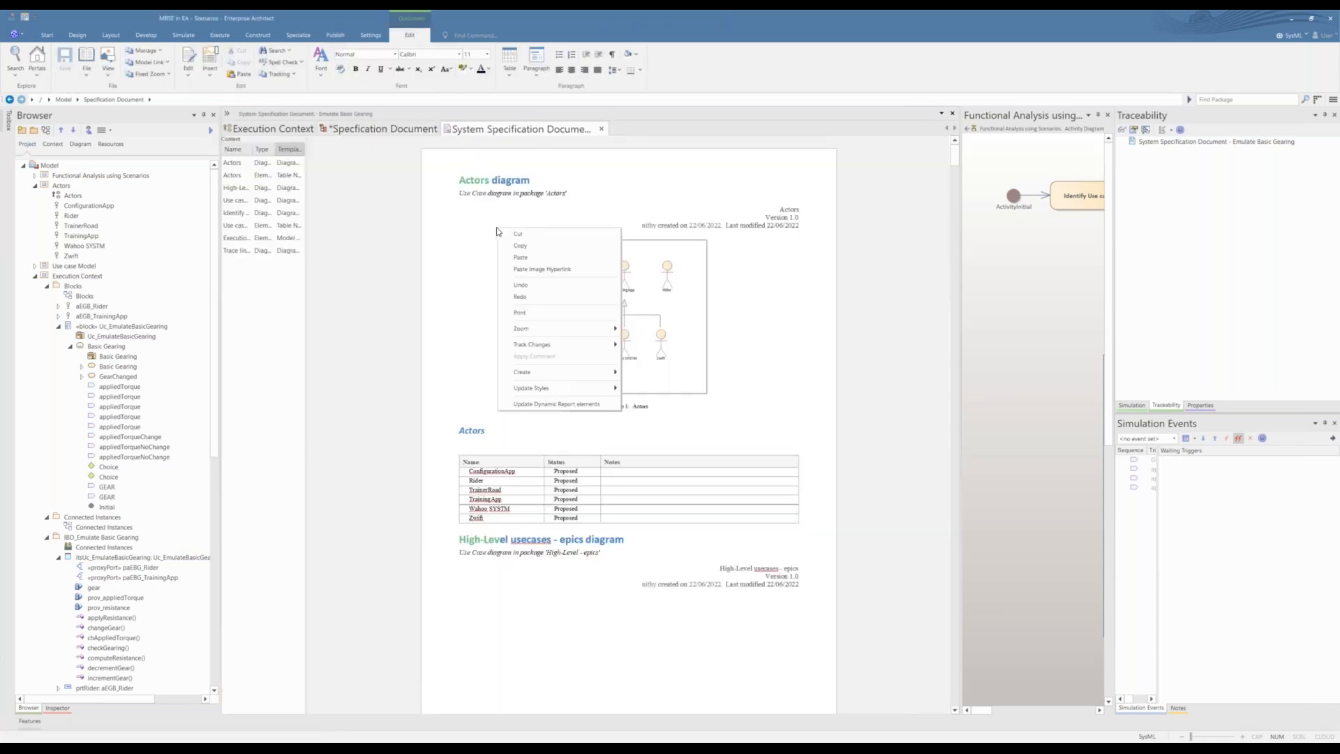
{"action": "left_click", "coordinate": [388, 250]}
{"action": "left_click", "coordinate": [335, 35]}
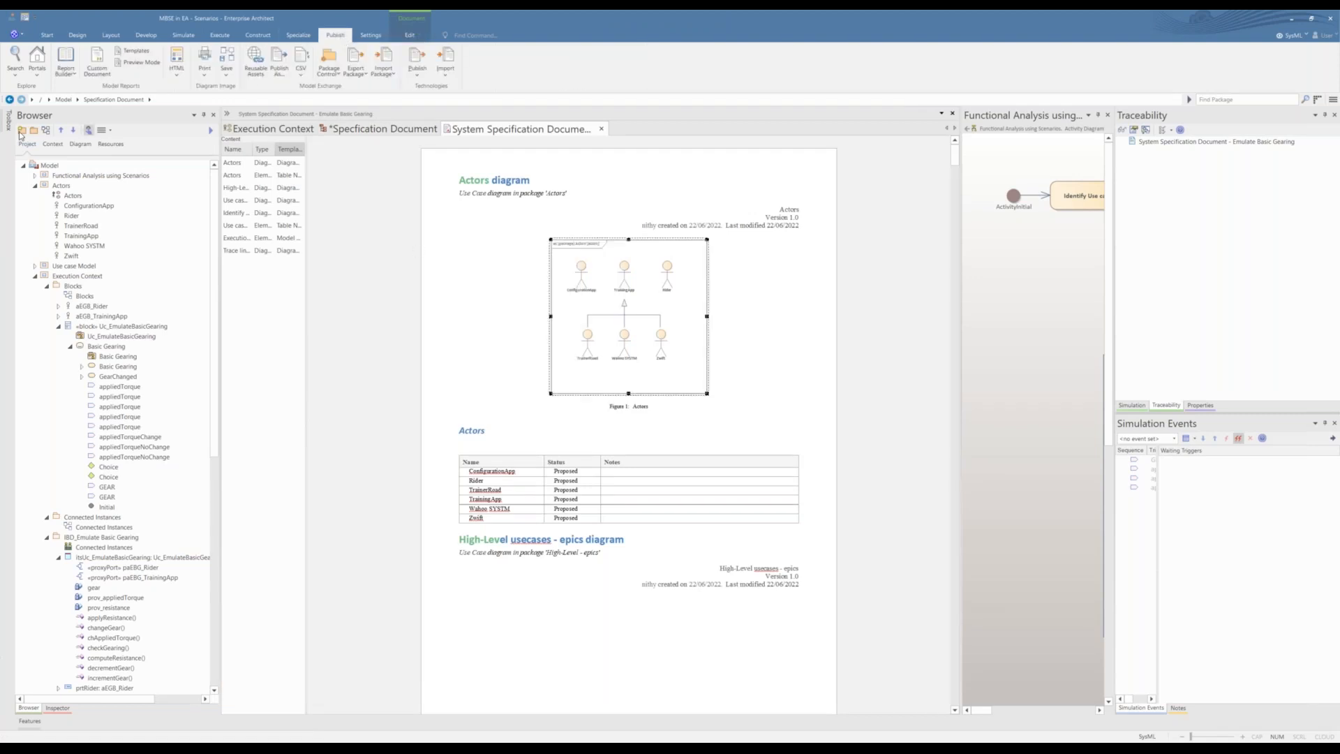
{"action": "left_click", "coordinate": [417, 70]}
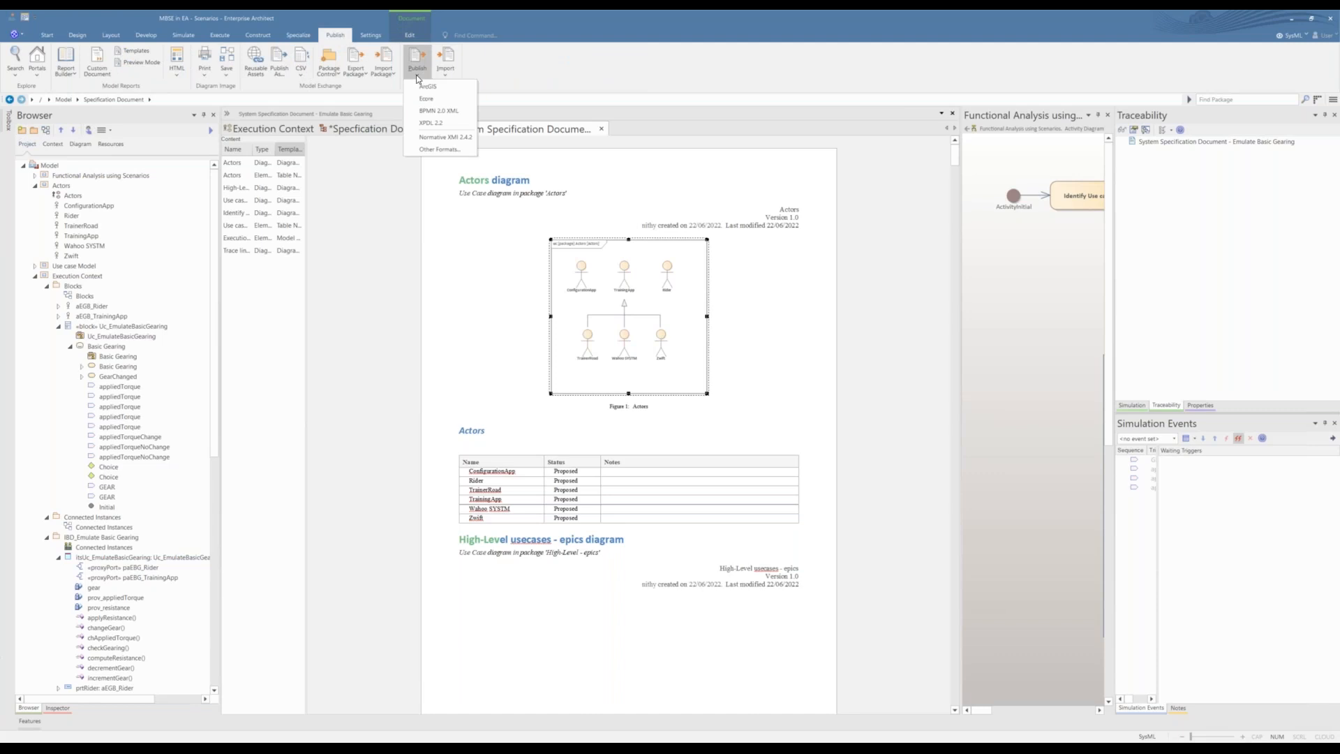
{"action": "left_click", "coordinate": [411, 74]}
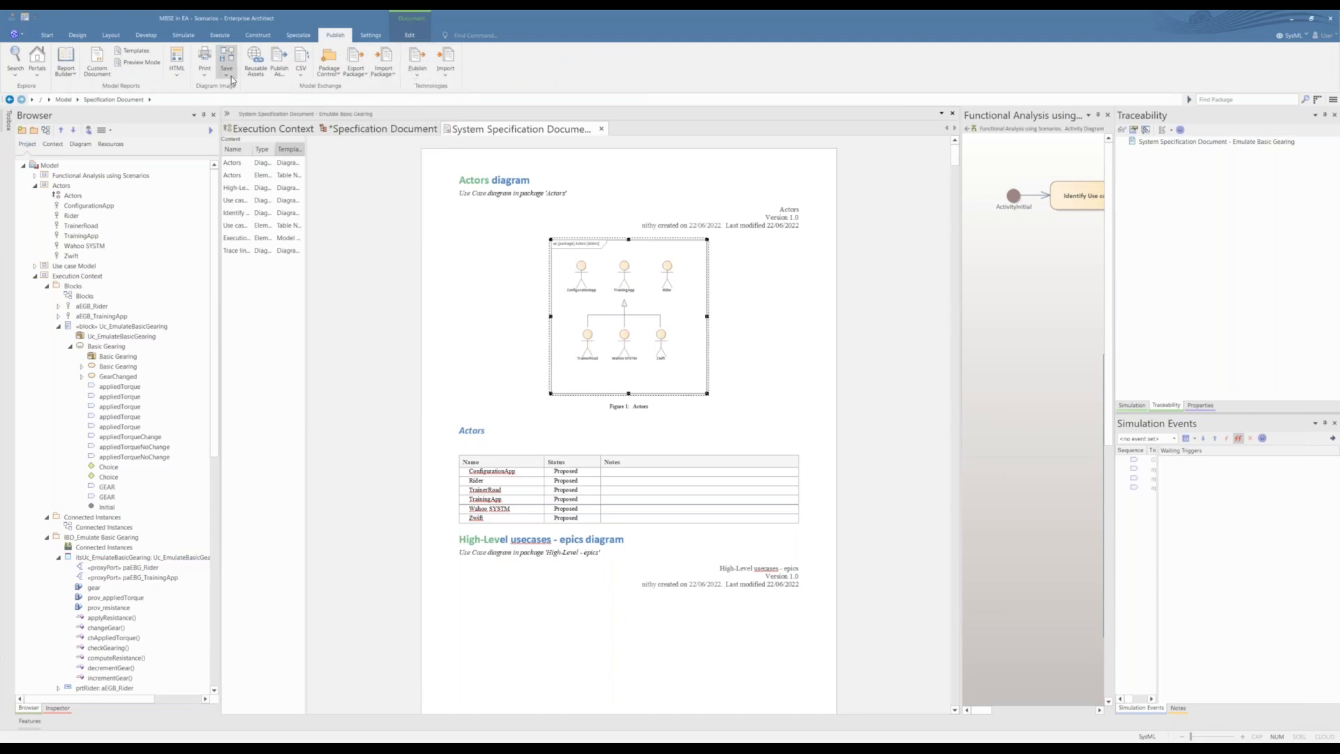
{"action": "left_click", "coordinate": [277, 67]}
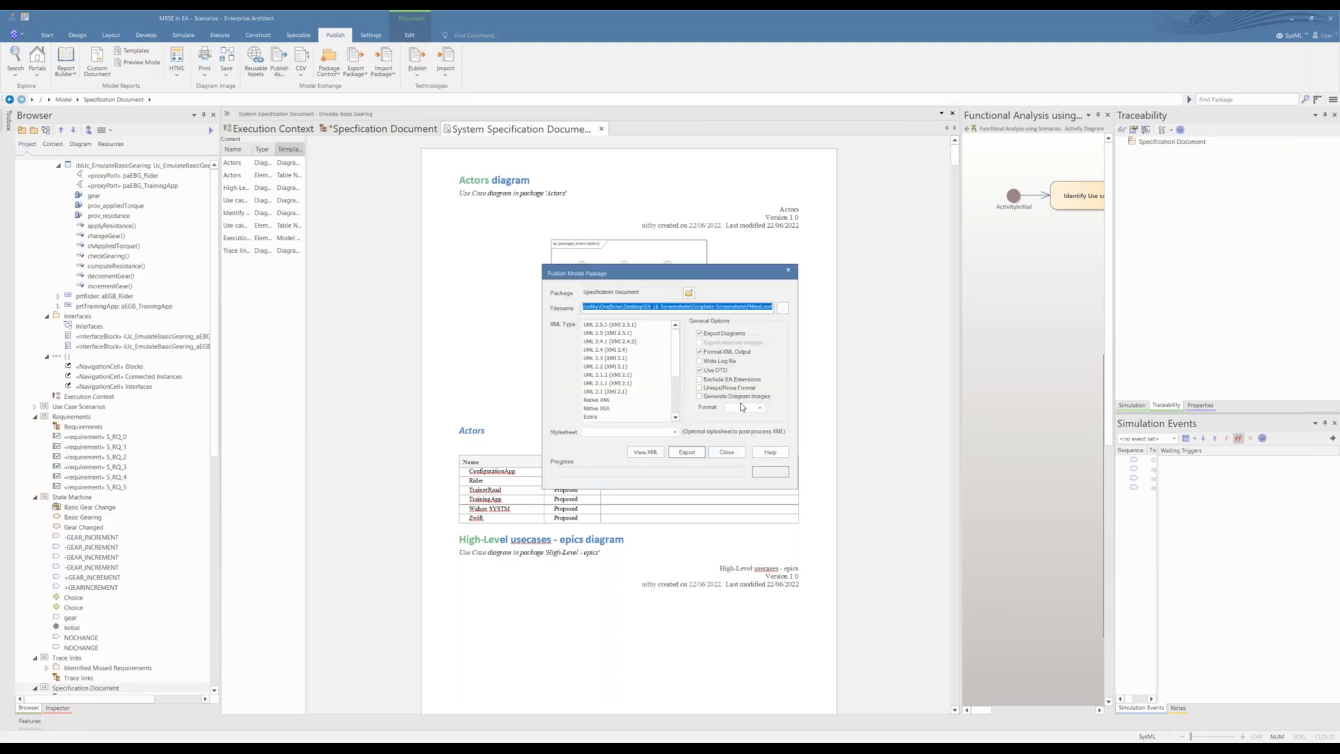
{"action": "left_click", "coordinate": [725, 453]}
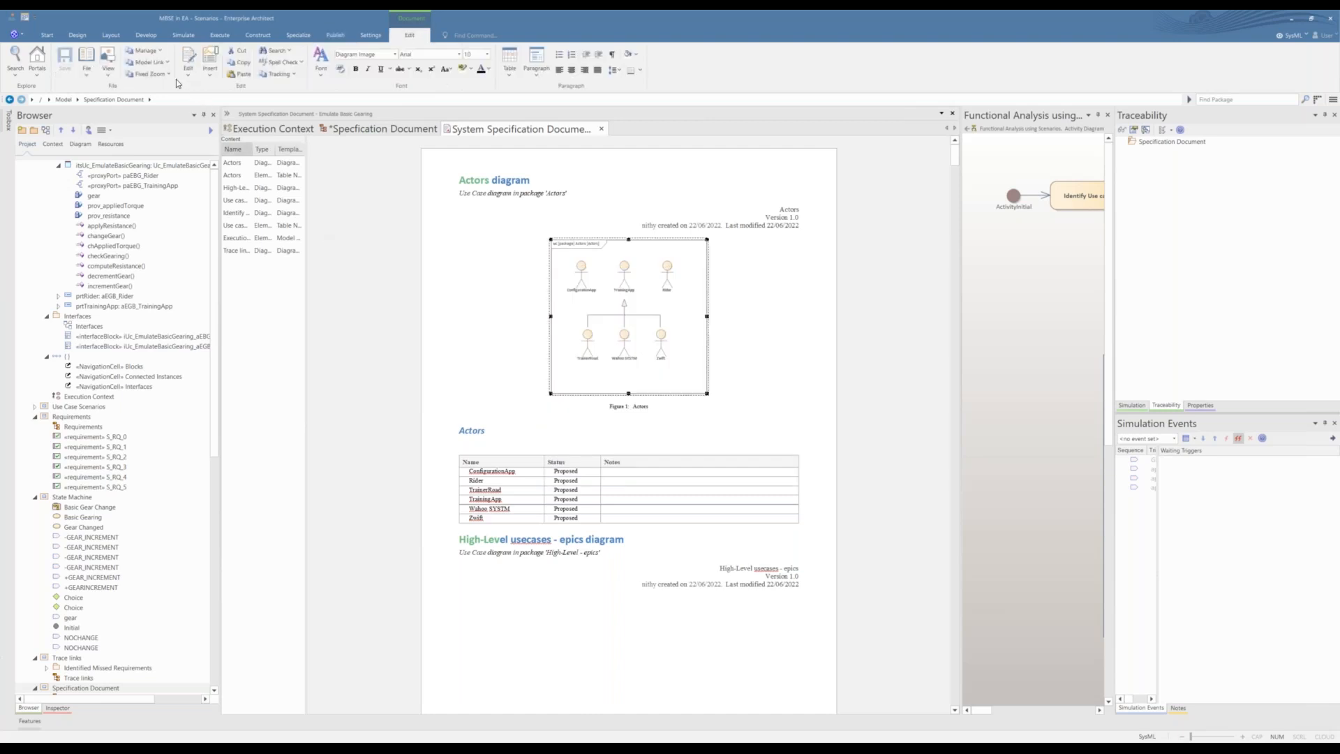
Step: Check the layout options for the System Specification Document, then close the document
{"action": "left_click", "coordinate": [484, 311]}
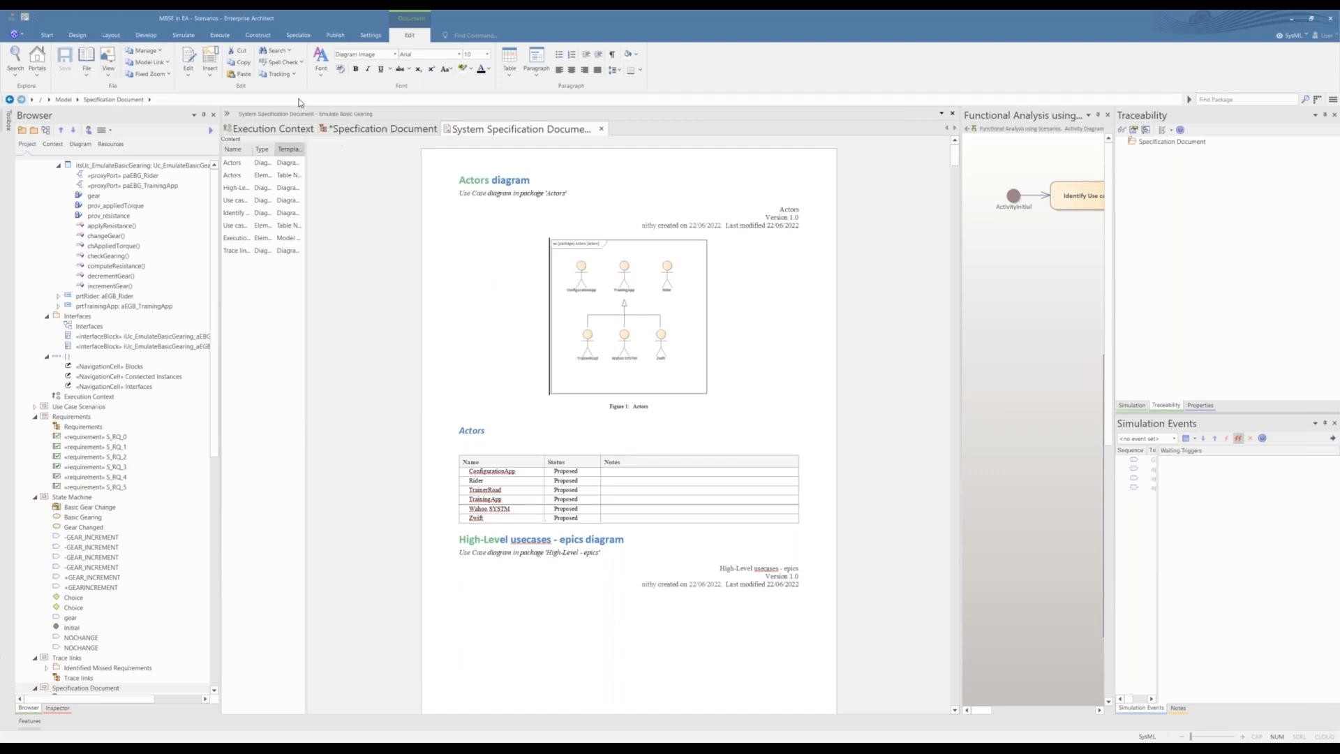
{"action": "left_click", "coordinate": [118, 39]}
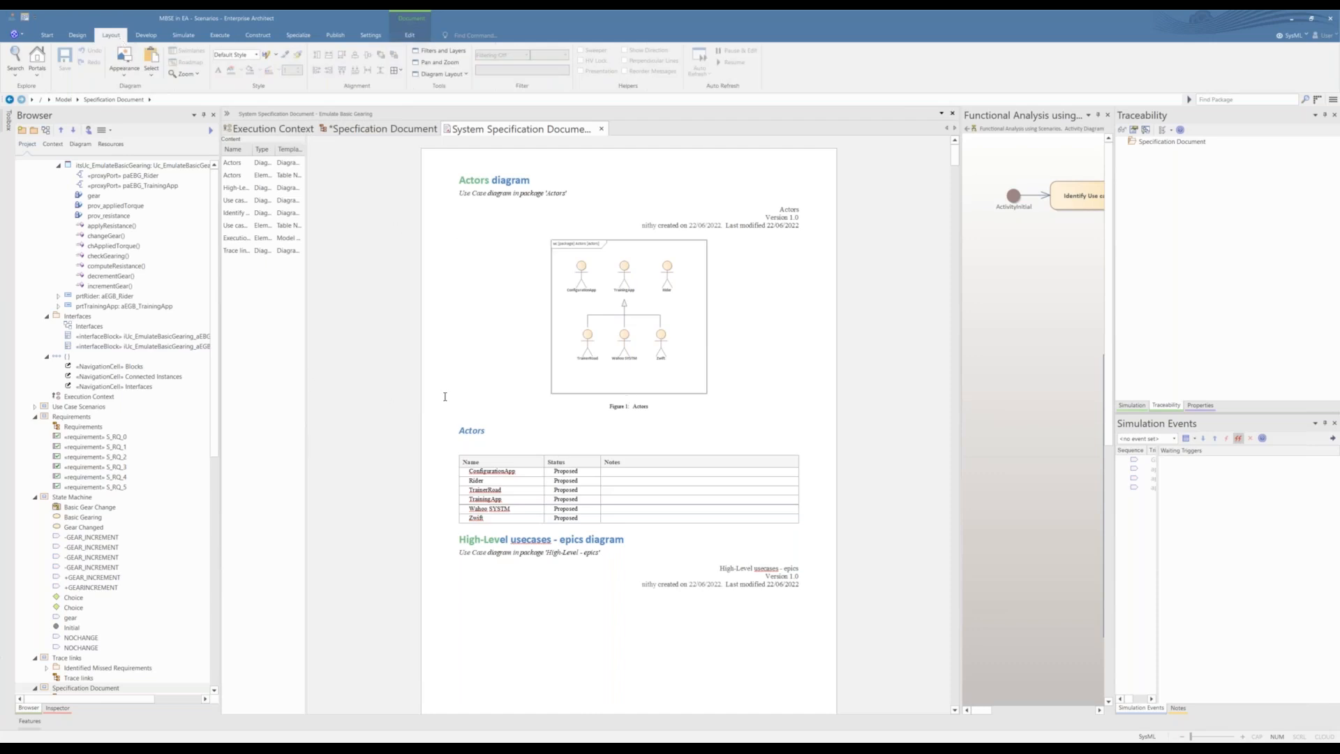
{"action": "left_click_drag", "start_coordinate": [441, 390], "coordinate": [331, 452]}
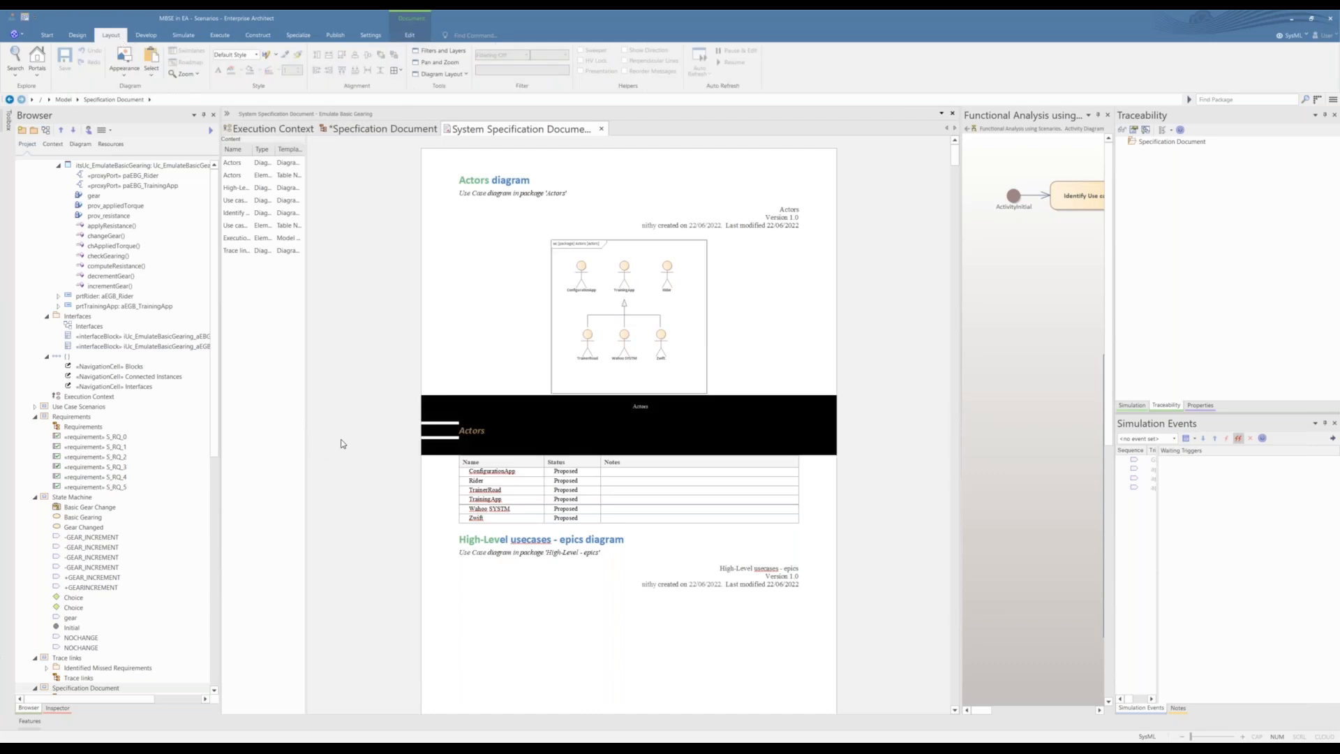
{"action": "left_click", "coordinate": [601, 129]}
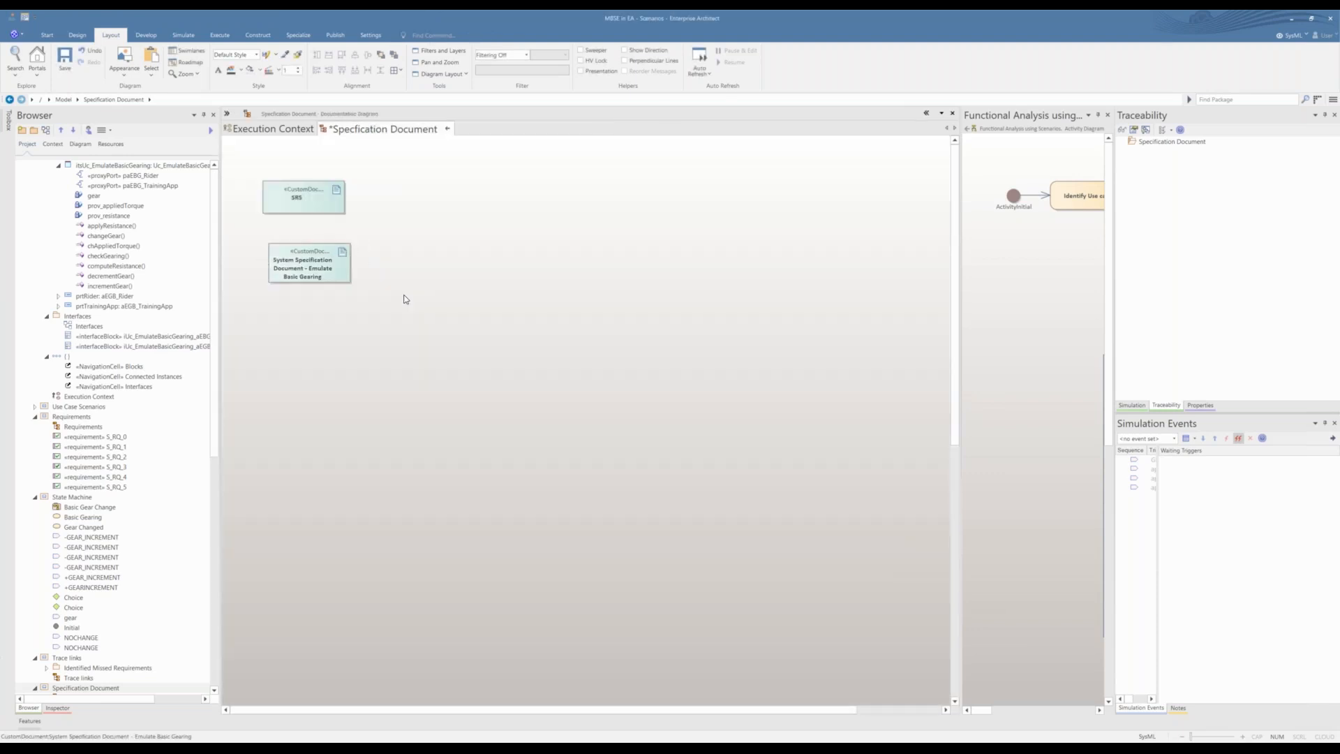
Step: Generate documentation for the System Specification Document - Emulate Basic Gearing element as a PDF named SRS on the Desktop, using the Model Report template
{"action": "left_click", "coordinate": [310, 269]}
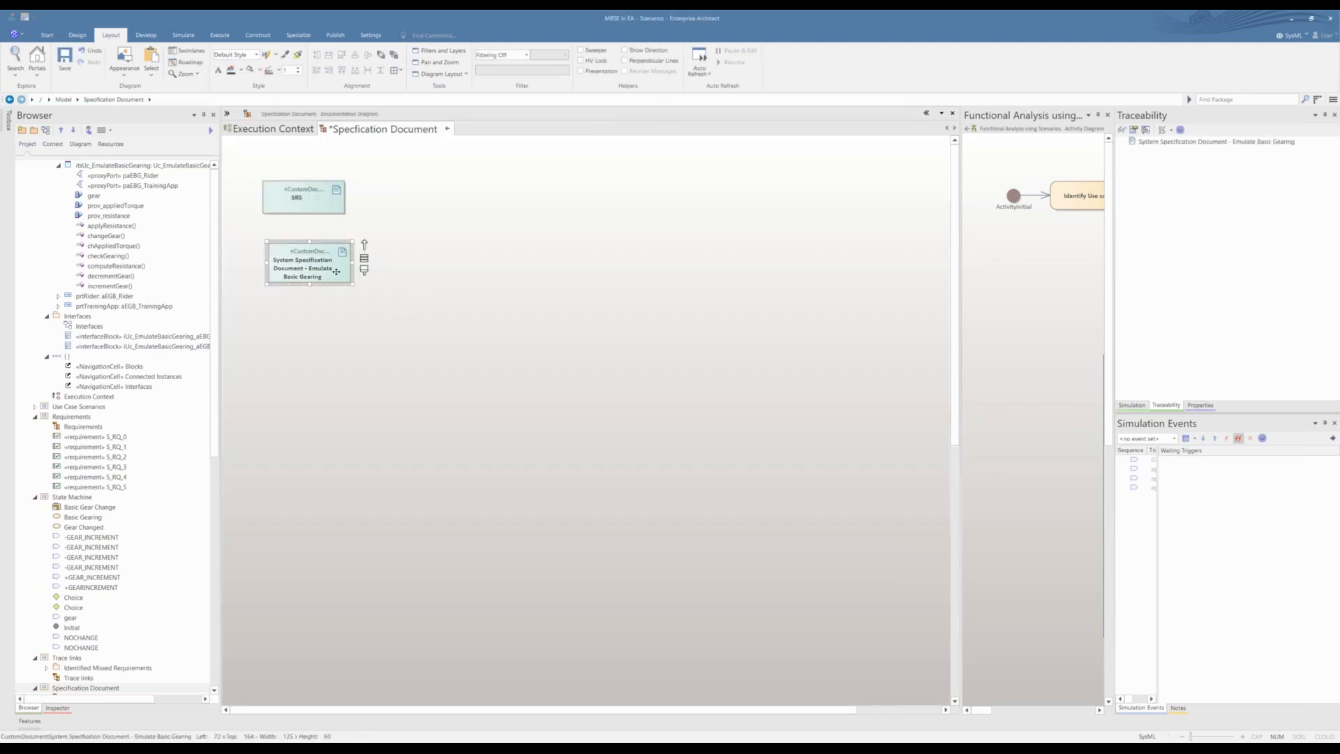
{"action": "left_click", "coordinate": [345, 252]}
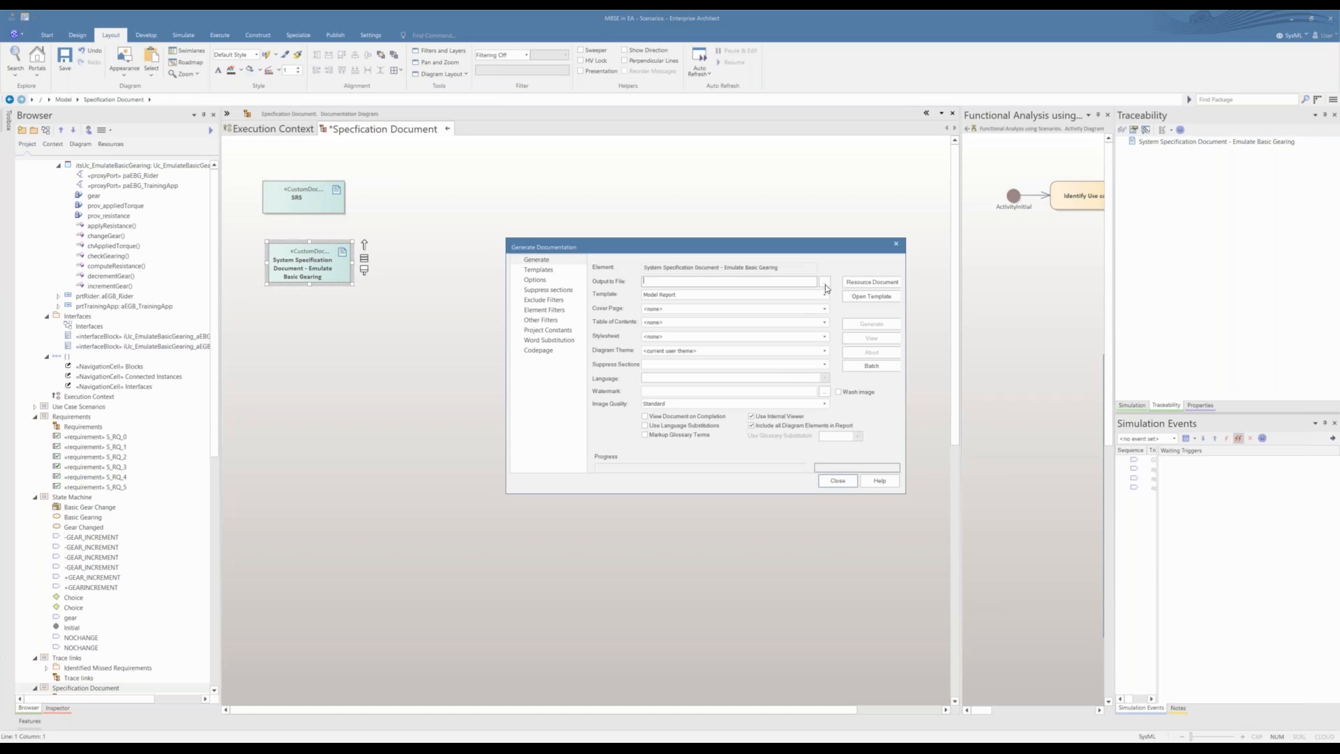
{"action": "left_click", "coordinate": [823, 310]}
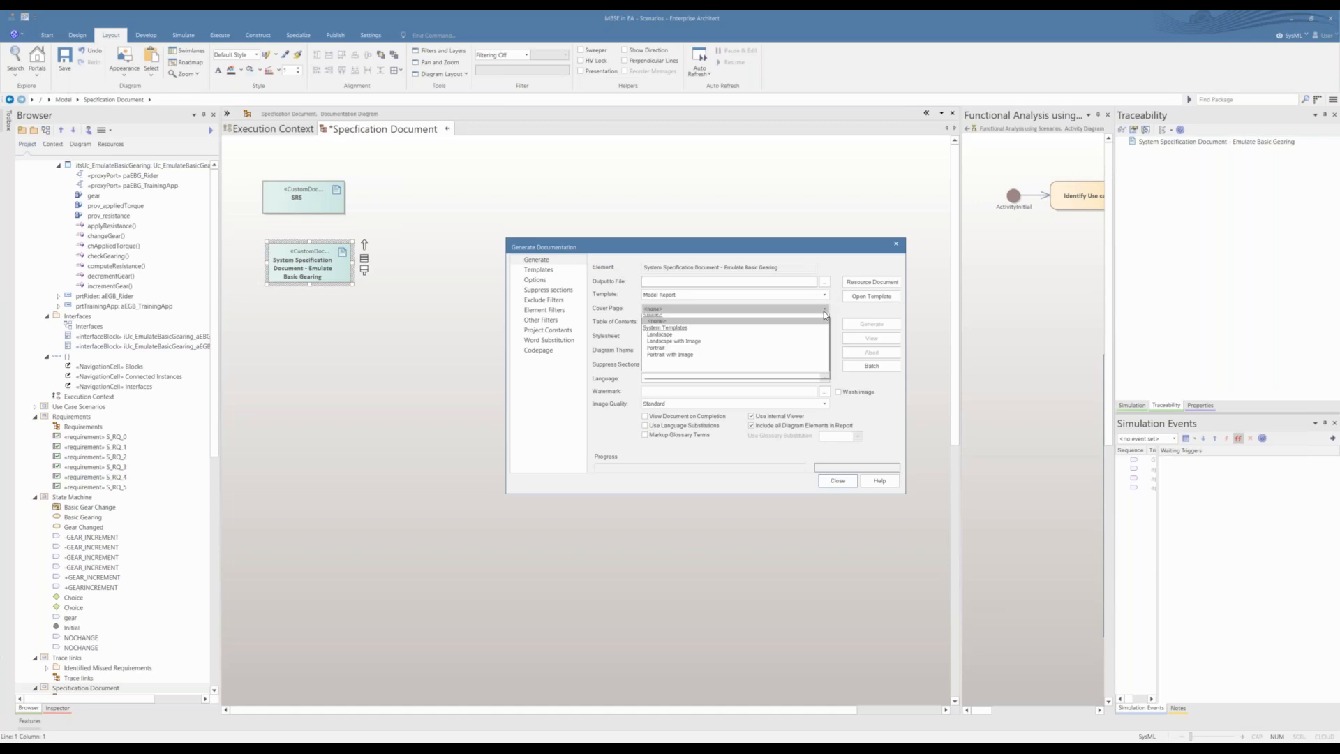
{"action": "left_click", "coordinate": [824, 311]}
{"action": "left_click", "coordinate": [824, 281]}
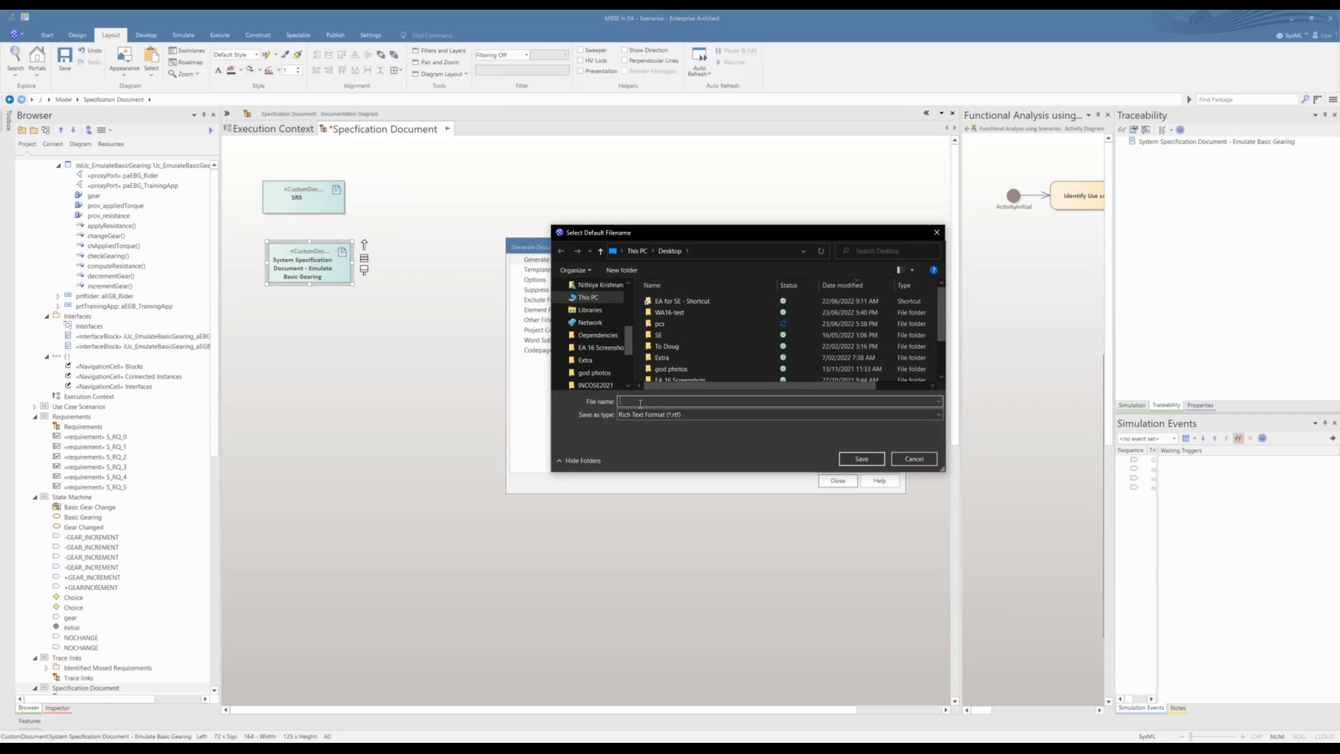
{"action": "type", "text": "SRS"}
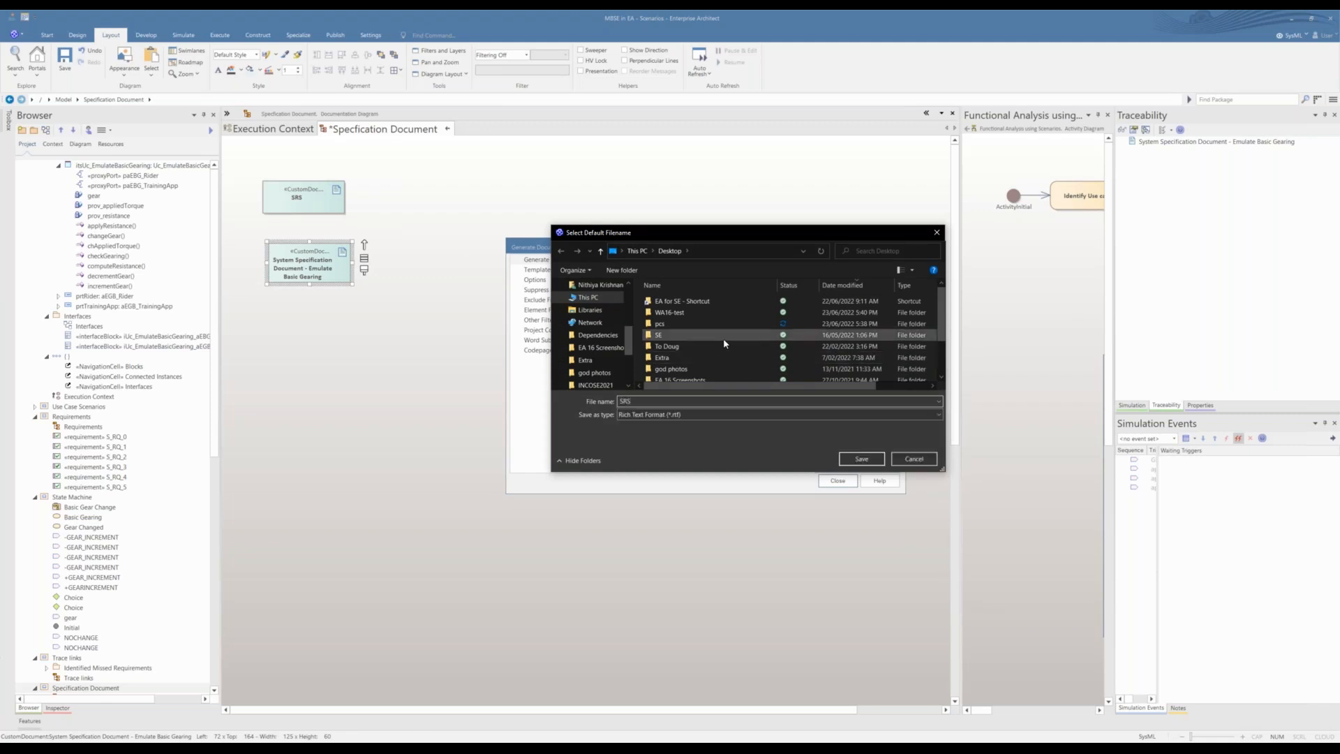
{"action": "left_click", "coordinate": [776, 414]}
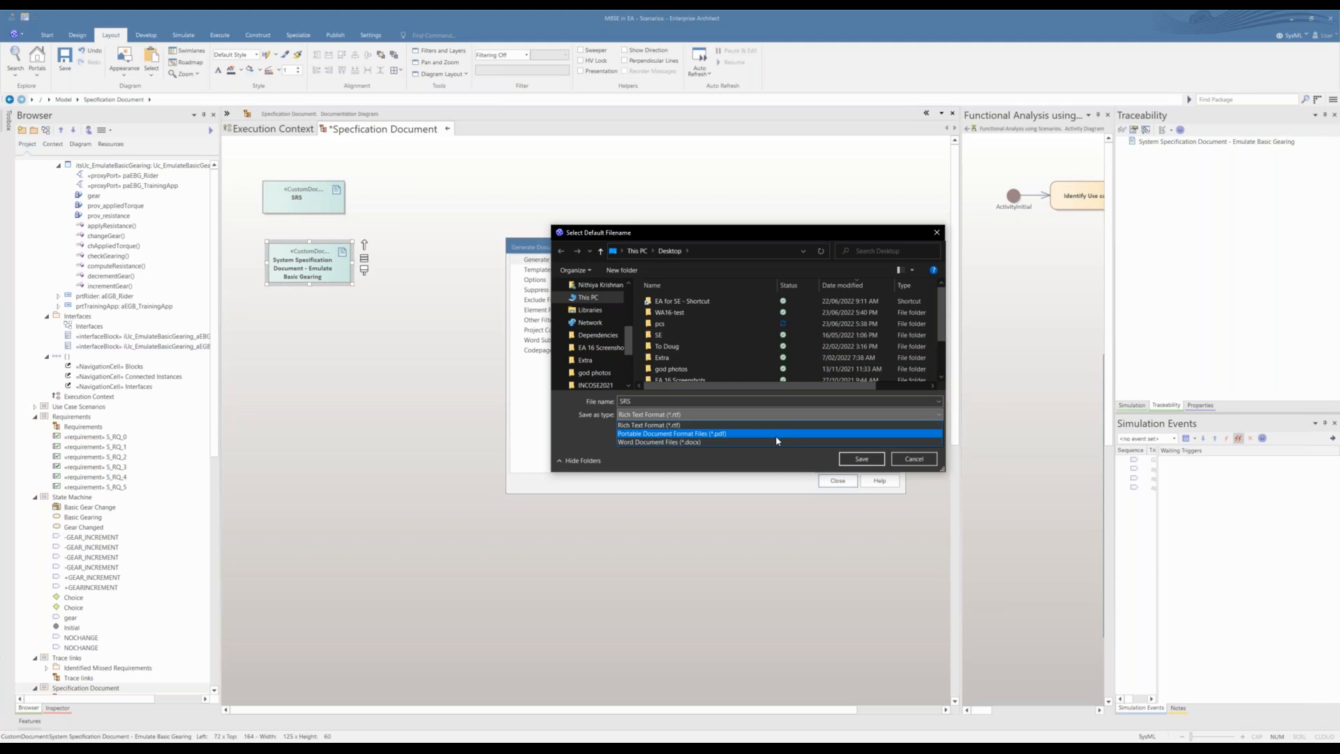
{"action": "left_click", "coordinate": [775, 434]}
{"action": "left_click", "coordinate": [849, 459]}
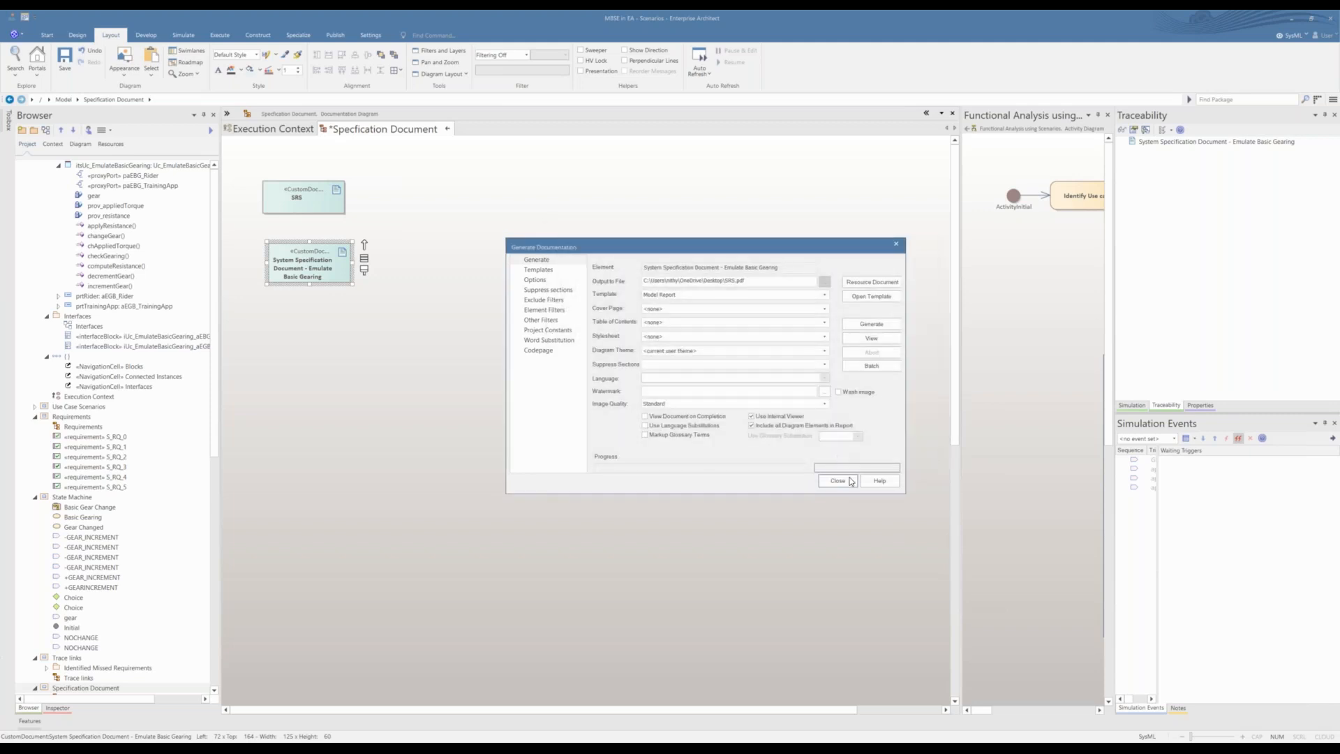
{"action": "left_click", "coordinate": [877, 325]}
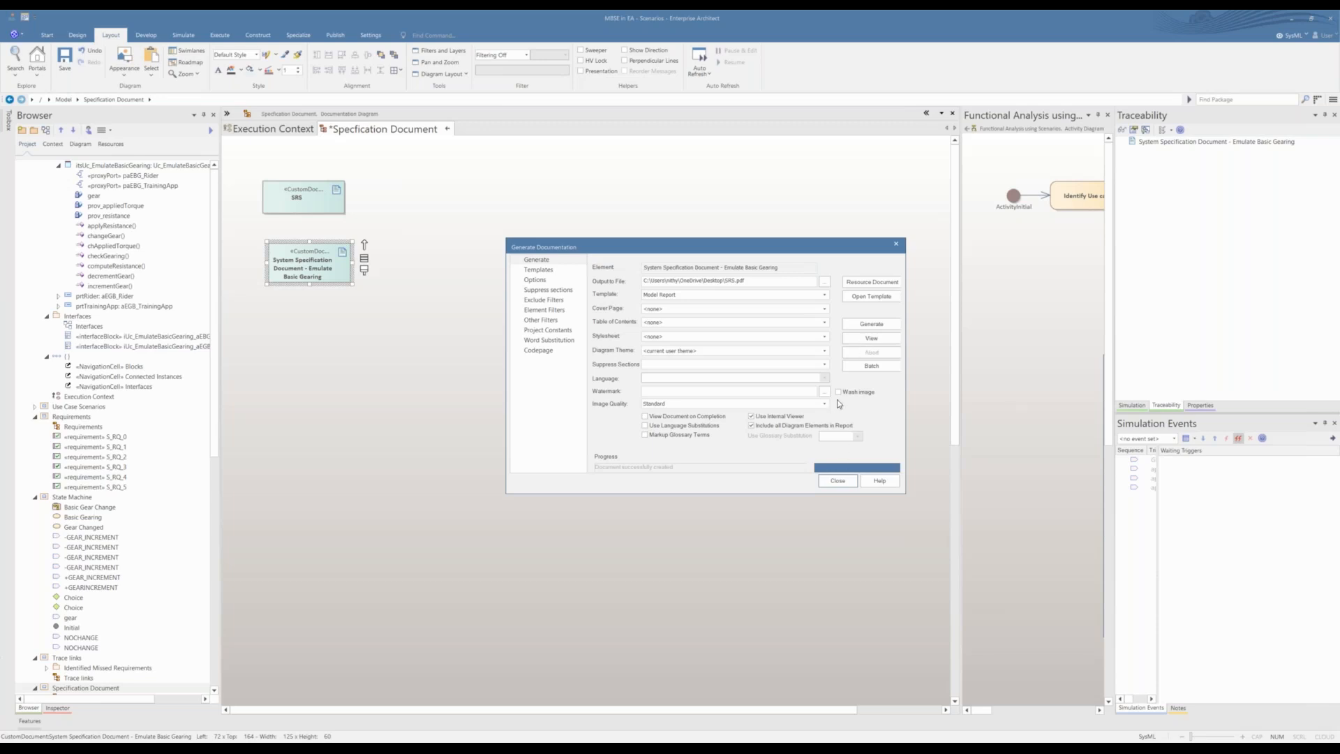
Step: View the generated SRS.pdf in the PDF viewer, browse its opening content, and close it and the Generate Documentation dialog
{"action": "left_click", "coordinate": [871, 338]}
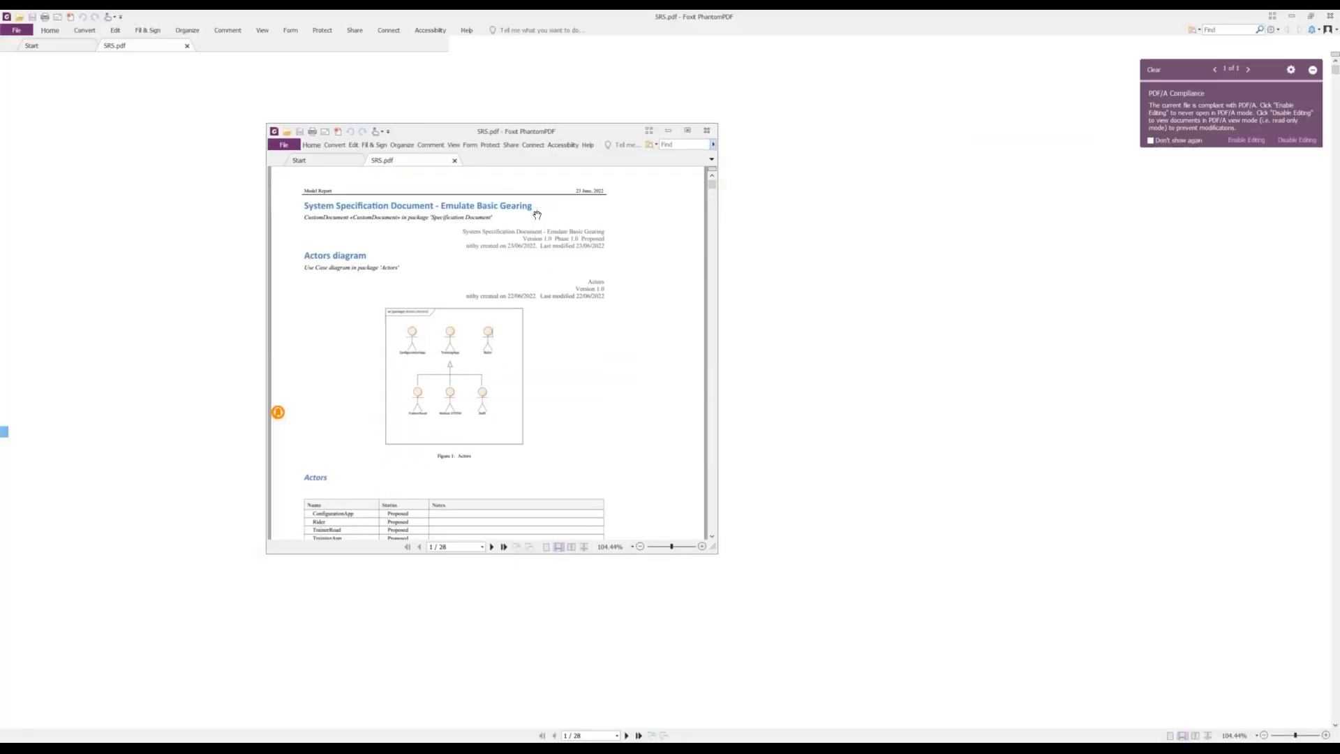
{"action": "scroll", "coordinate": [1082, 304], "scroll_direction": "down", "scroll_amount": 5}
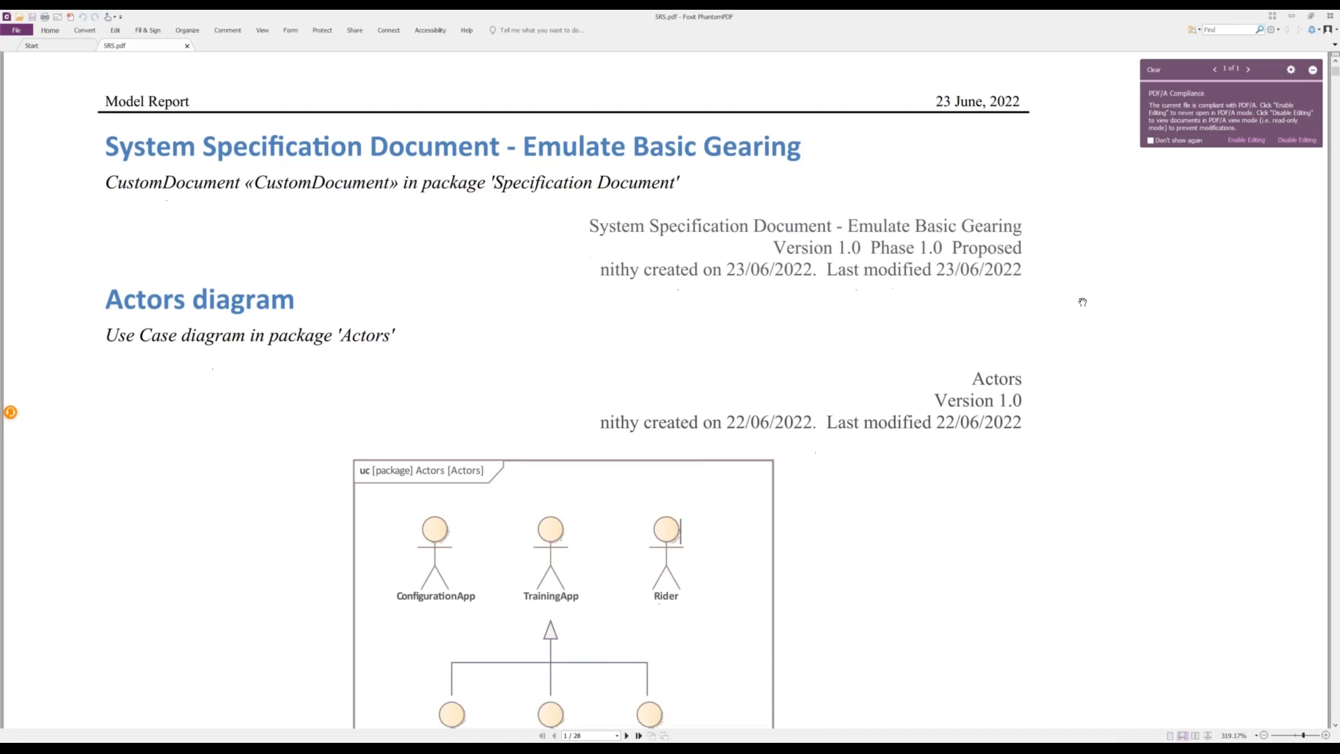
{"action": "scroll", "coordinate": [1088, 303], "scroll_direction": "down", "scroll_amount": 3}
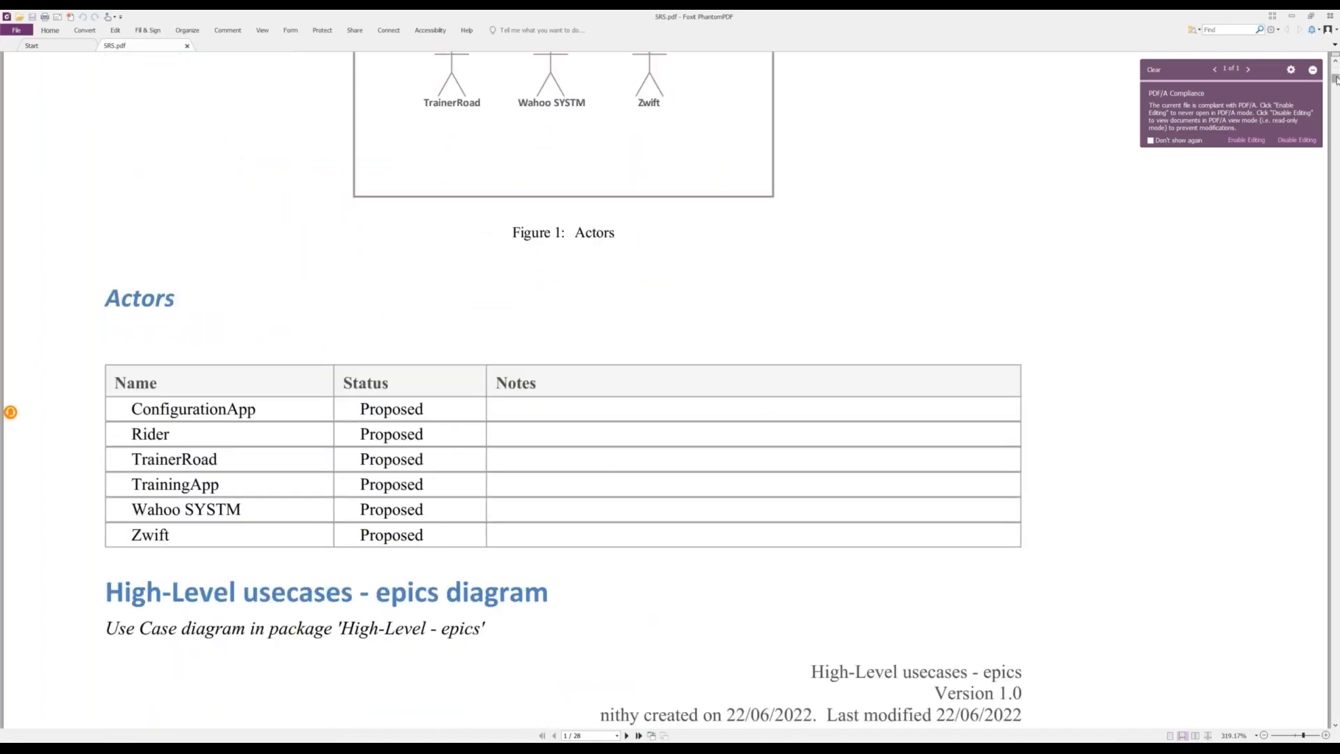
{"action": "left_click_drag", "start_coordinate": [1334, 93], "coordinate": [1332, 17]}
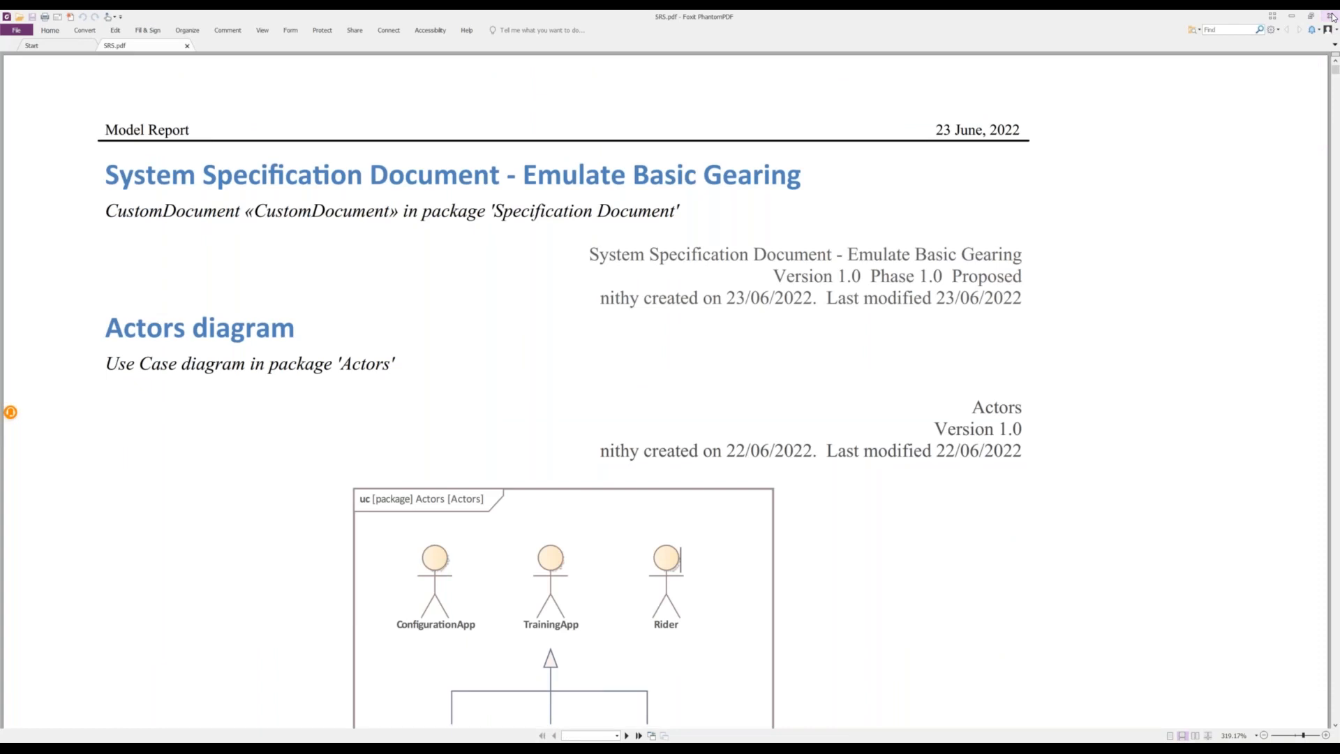
{"action": "left_click", "coordinate": [1331, 17]}
{"action": "left_click", "coordinate": [831, 480]}
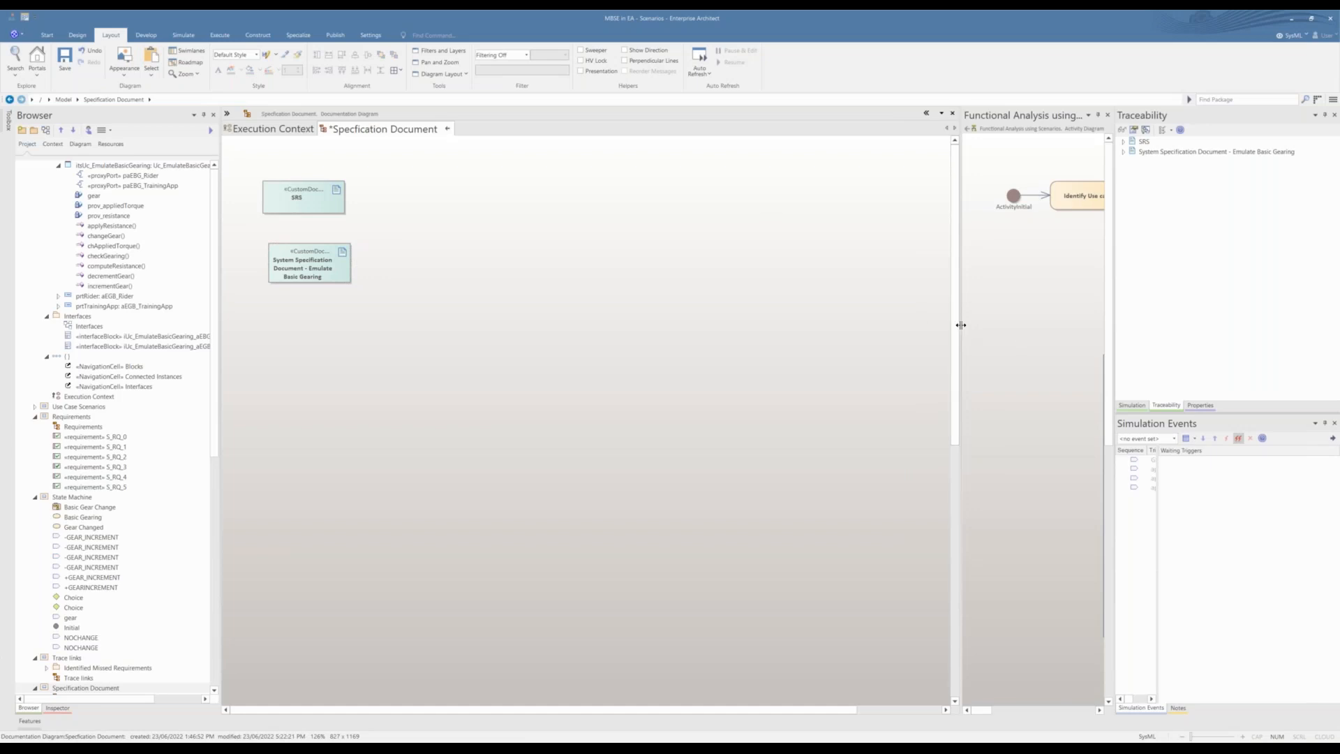
Step: Widen the Functional Analysis using Scenarios view to show its complete workflow, and save the Specification Document diagram
{"action": "left_click_drag", "start_coordinate": [961, 327], "coordinate": [677, 344]}
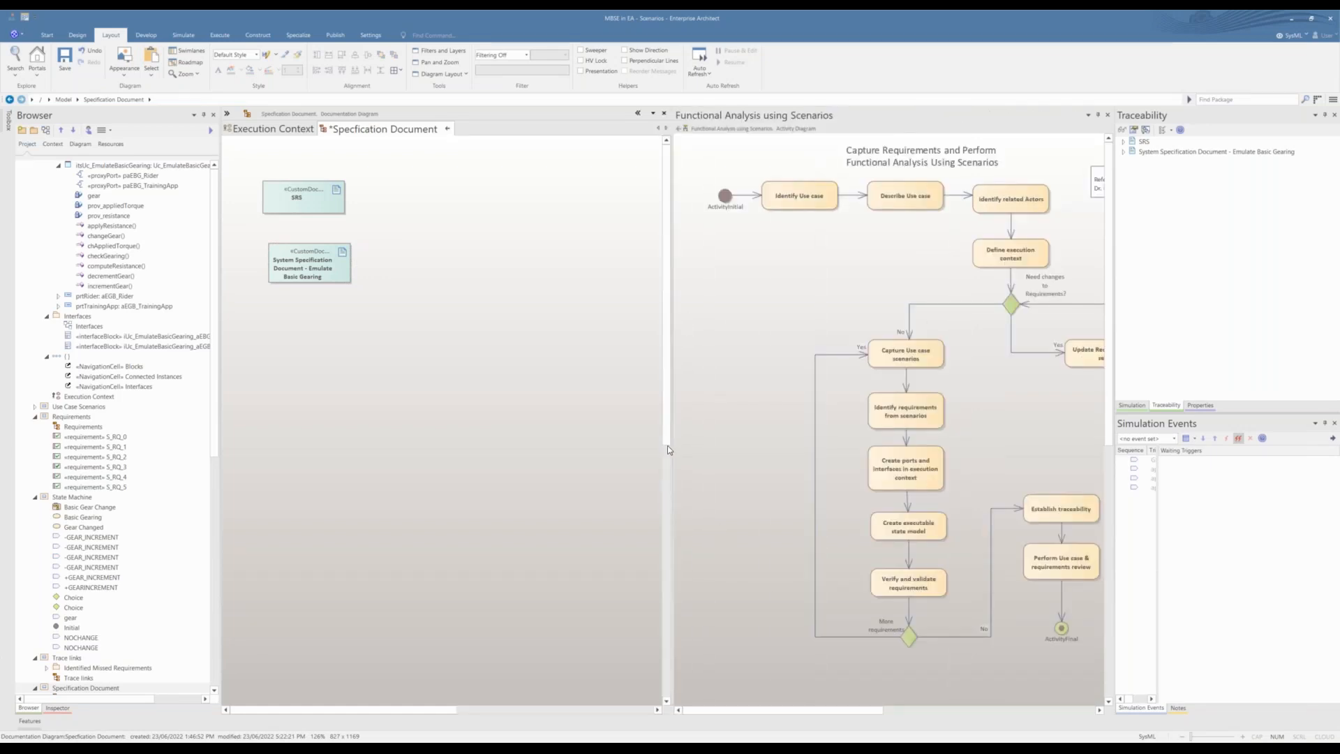
{"action": "left_click_drag", "start_coordinate": [671, 447], "coordinate": [617, 447]}
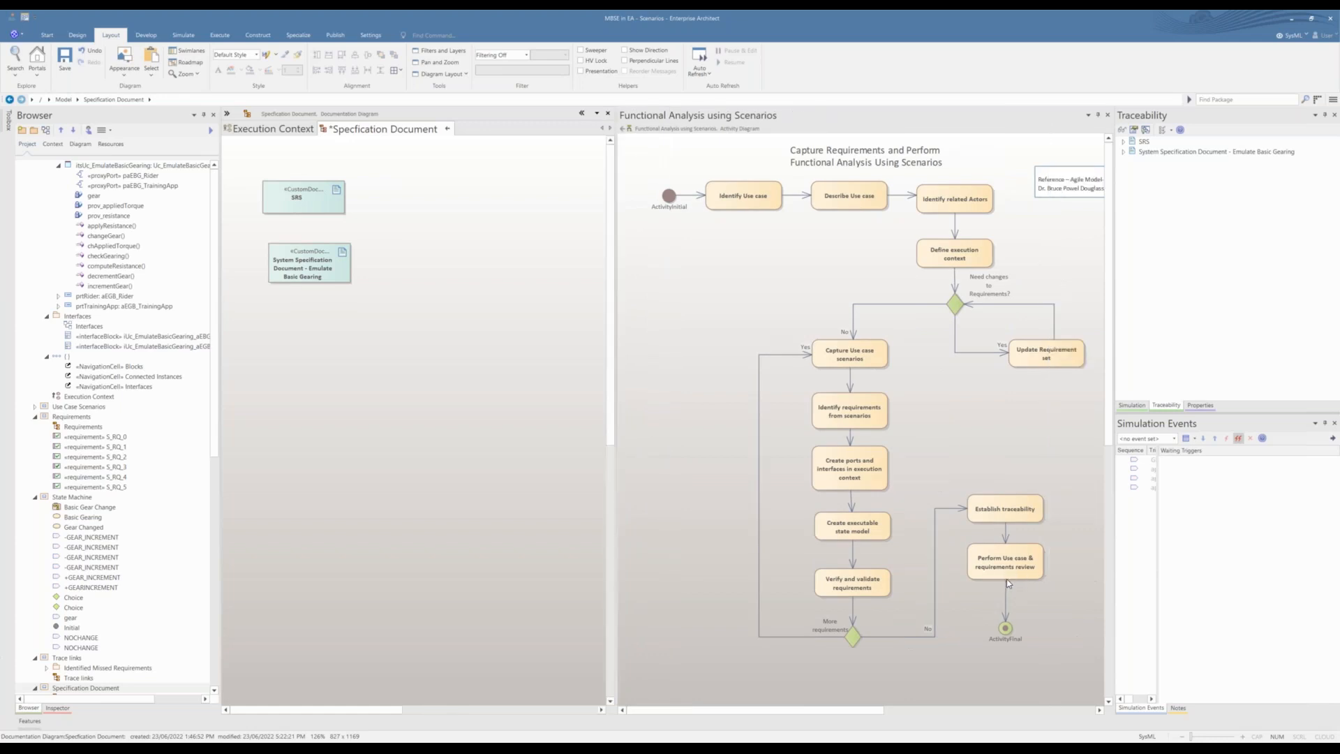
{"action": "left_click", "coordinate": [1048, 631]}
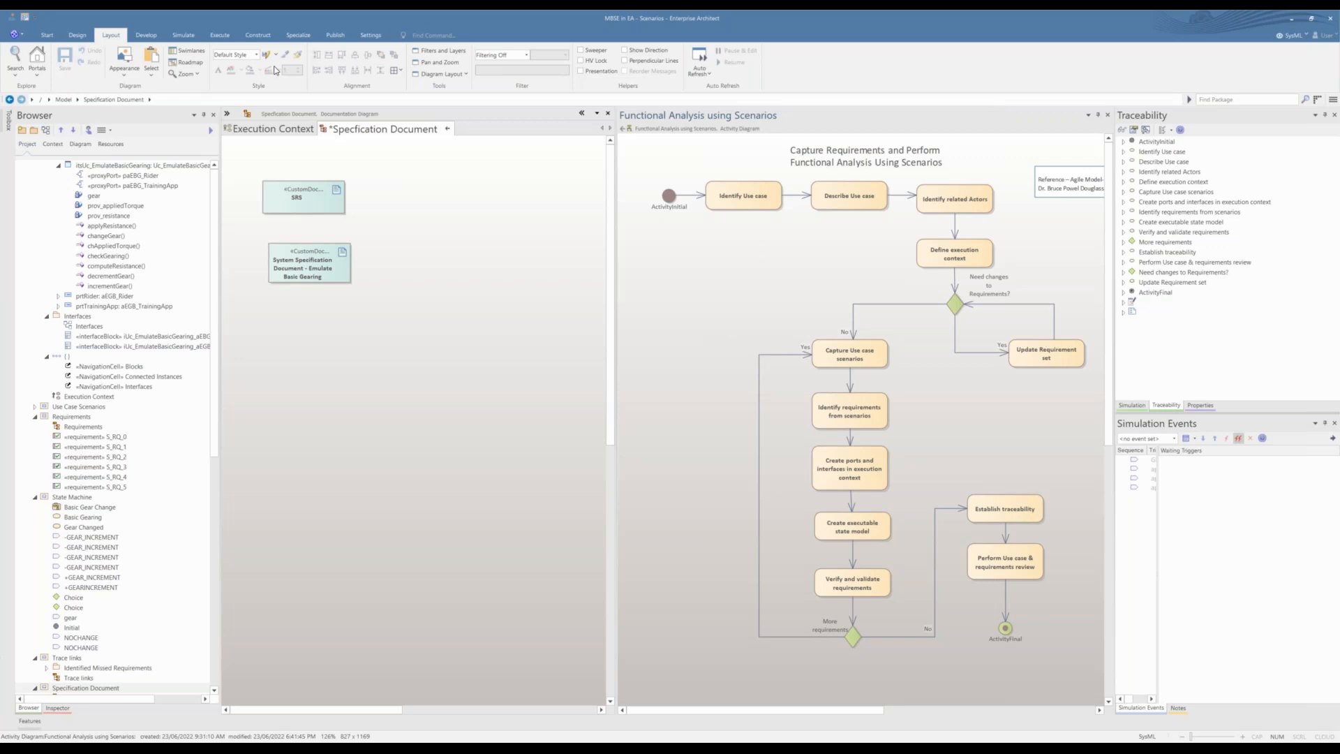
{"action": "left_click", "coordinate": [433, 217]}
{"action": "key", "text": "ctrl+s"}
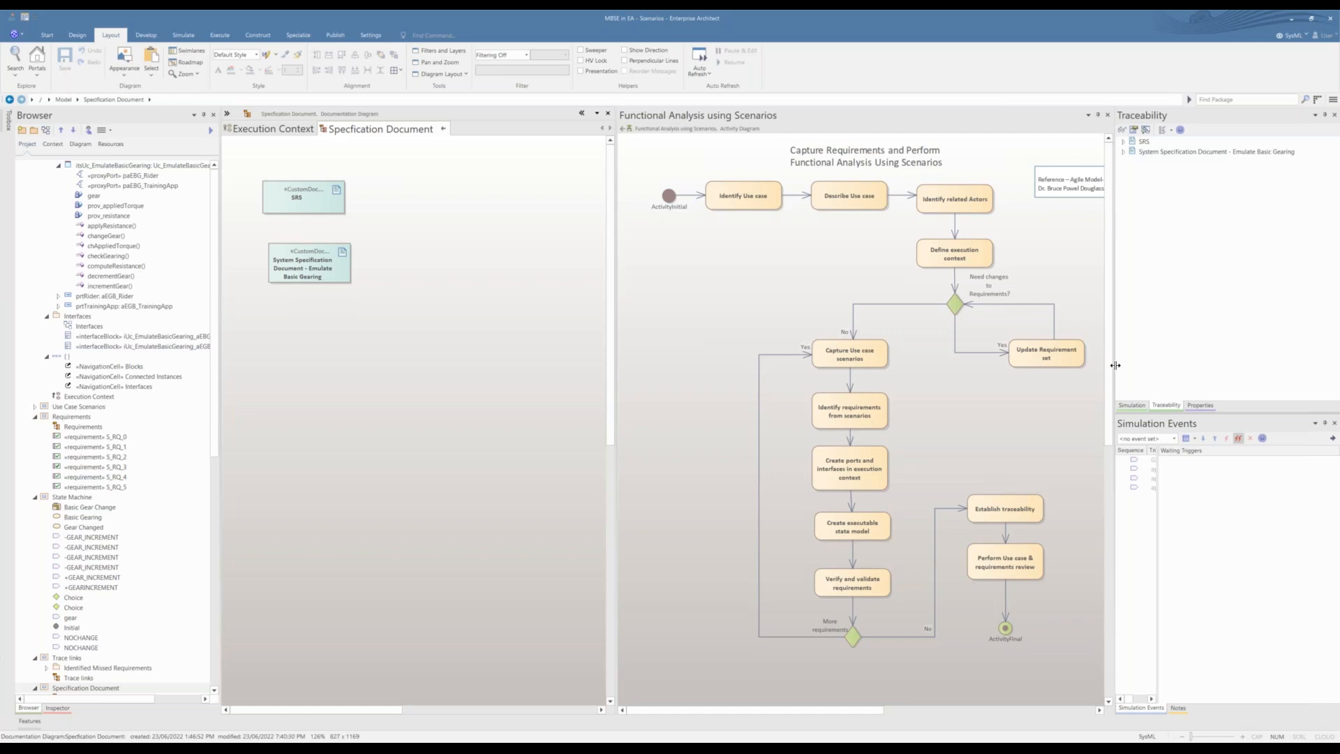
Step: Widen the Traceability and Simulation Events area and fit the functional analysis workflow into its reduced view
{"action": "left_click_drag", "start_coordinate": [1114, 365], "coordinate": [1011, 385]}
{"action": "left_click_drag", "start_coordinate": [515, 402], "coordinate": [601, 405]}
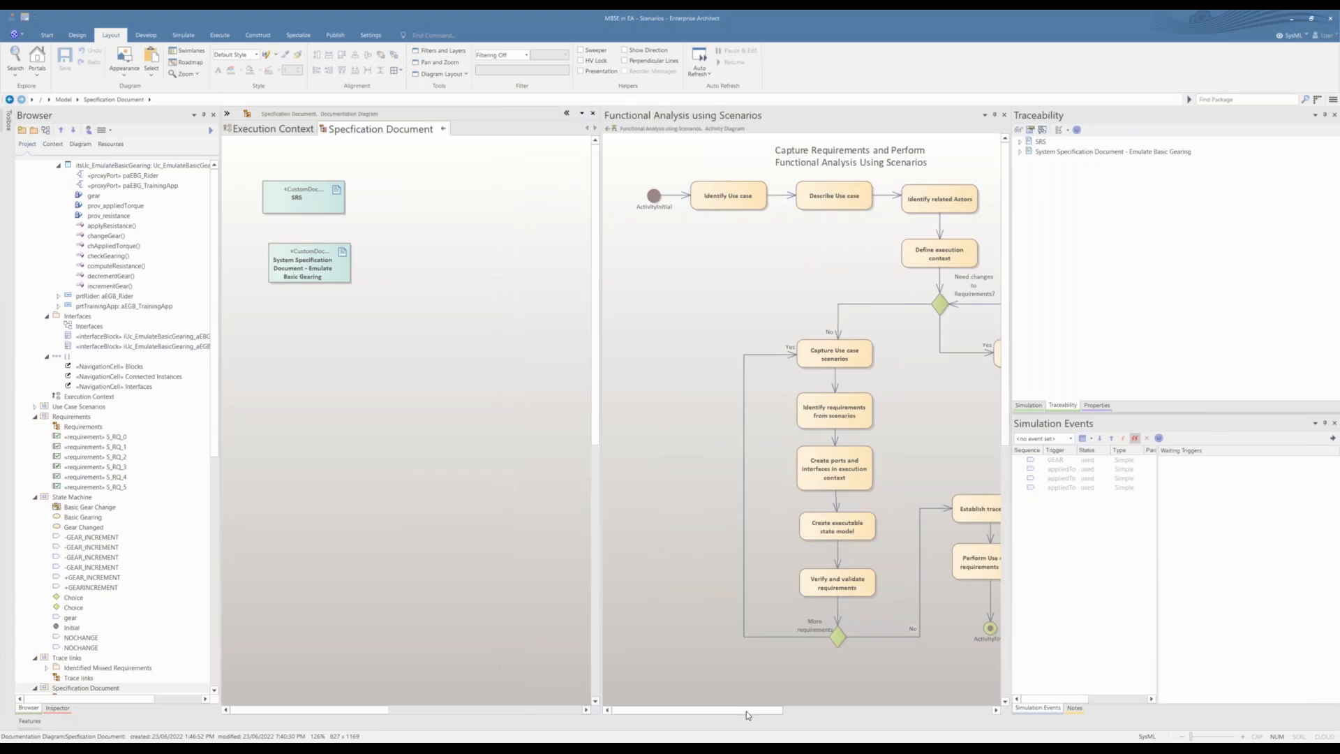
{"action": "left_click_drag", "start_coordinate": [747, 710], "coordinate": [766, 710]}
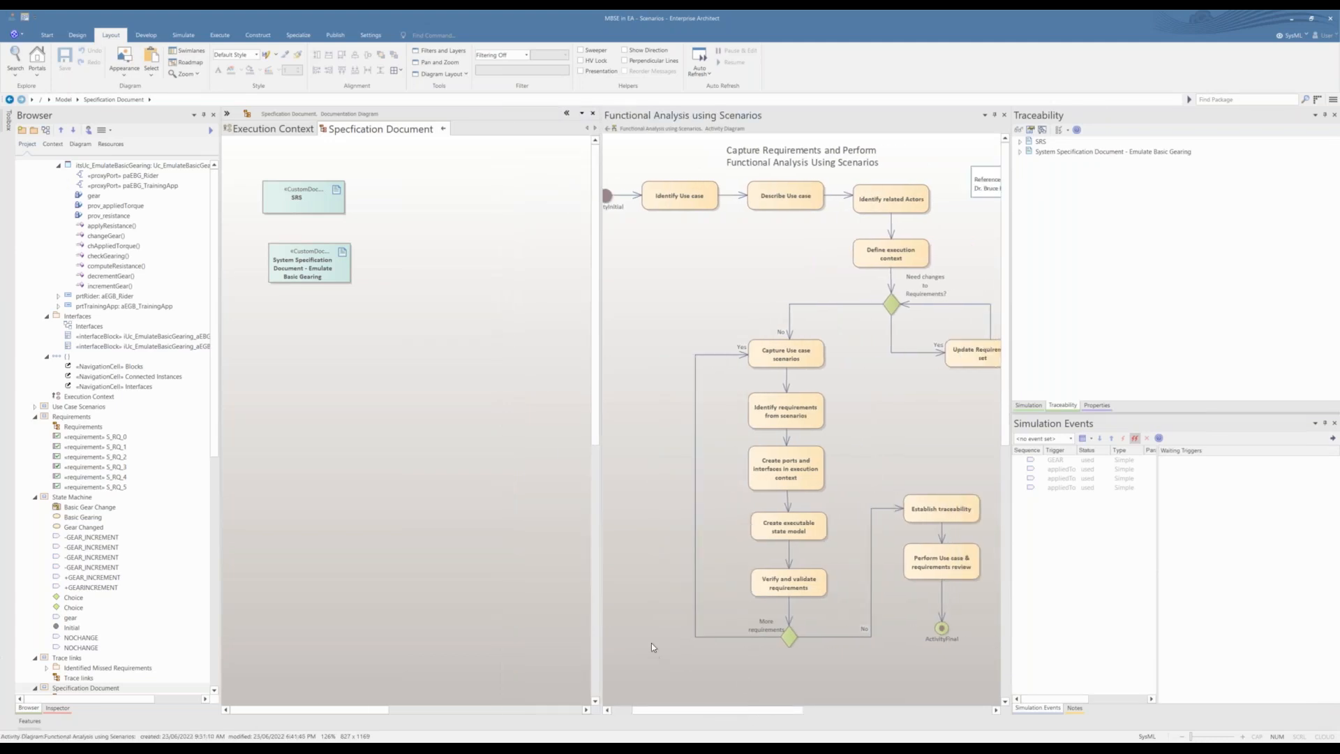
{"action": "scroll", "coordinate": [651, 643], "scroll_direction": "down", "scroll_amount": 1}
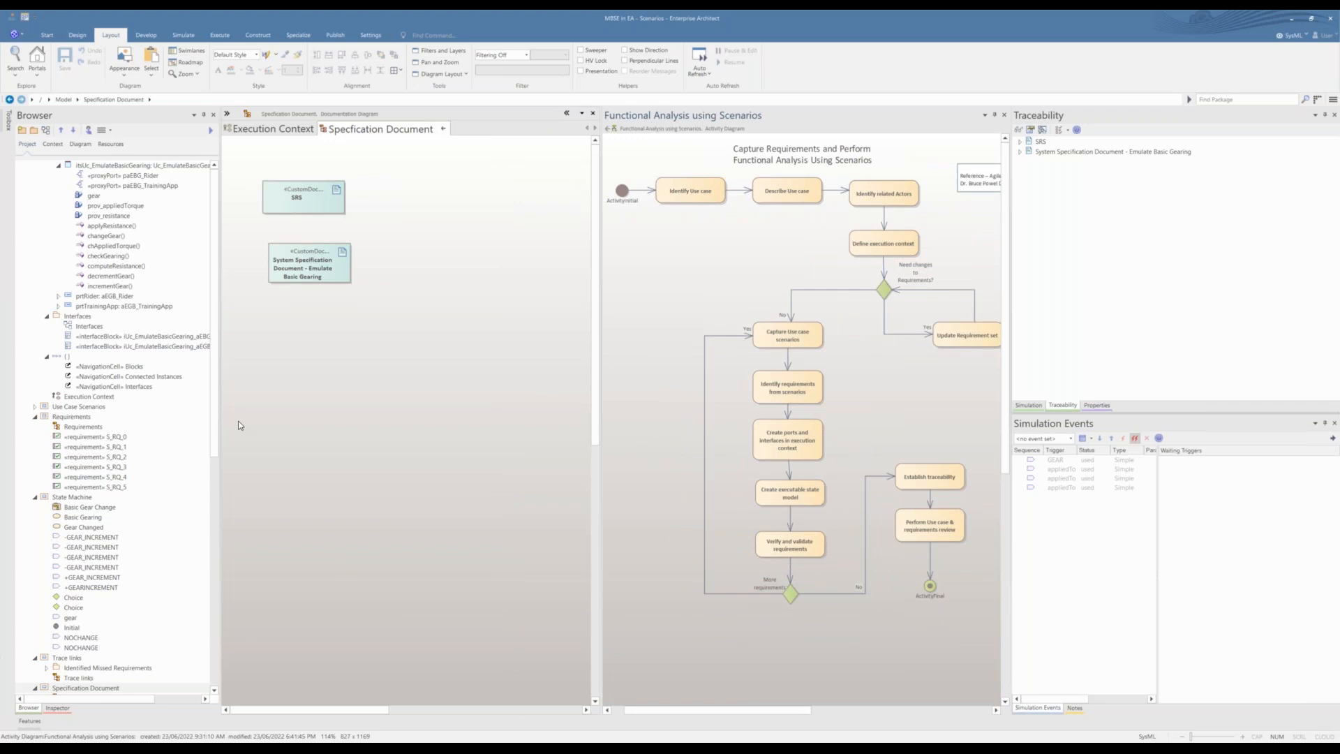
Step: Return the project tree to its start and collapse the Execution Context package
{"action": "left_click_drag", "start_coordinate": [216, 412], "coordinate": [216, 402]}
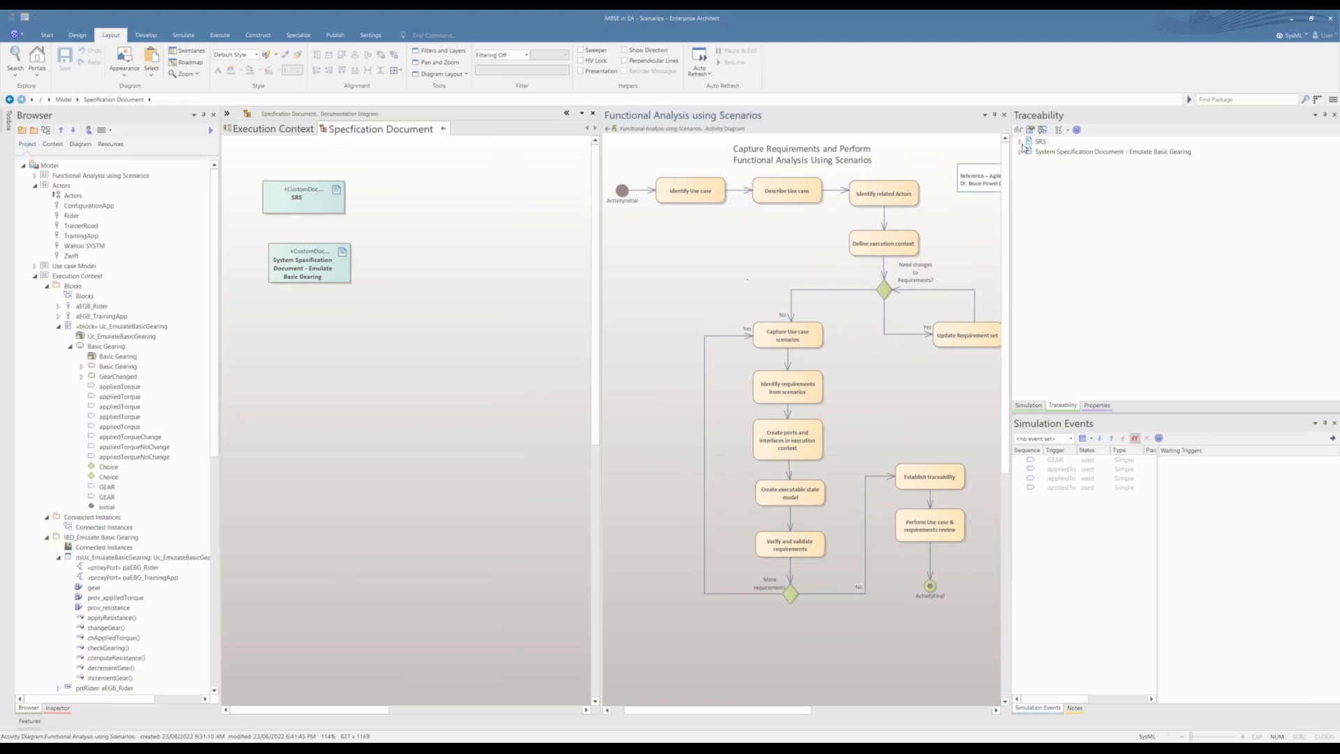
{"action": "mouse_move", "coordinate": [639, 709]}
{"action": "left_mouse_down"}
{"action": "mouse_move", "coordinate": [717, 710]}
{"action": "mouse_move", "coordinate": [614, 700]}
{"action": "left_mouse_up"}
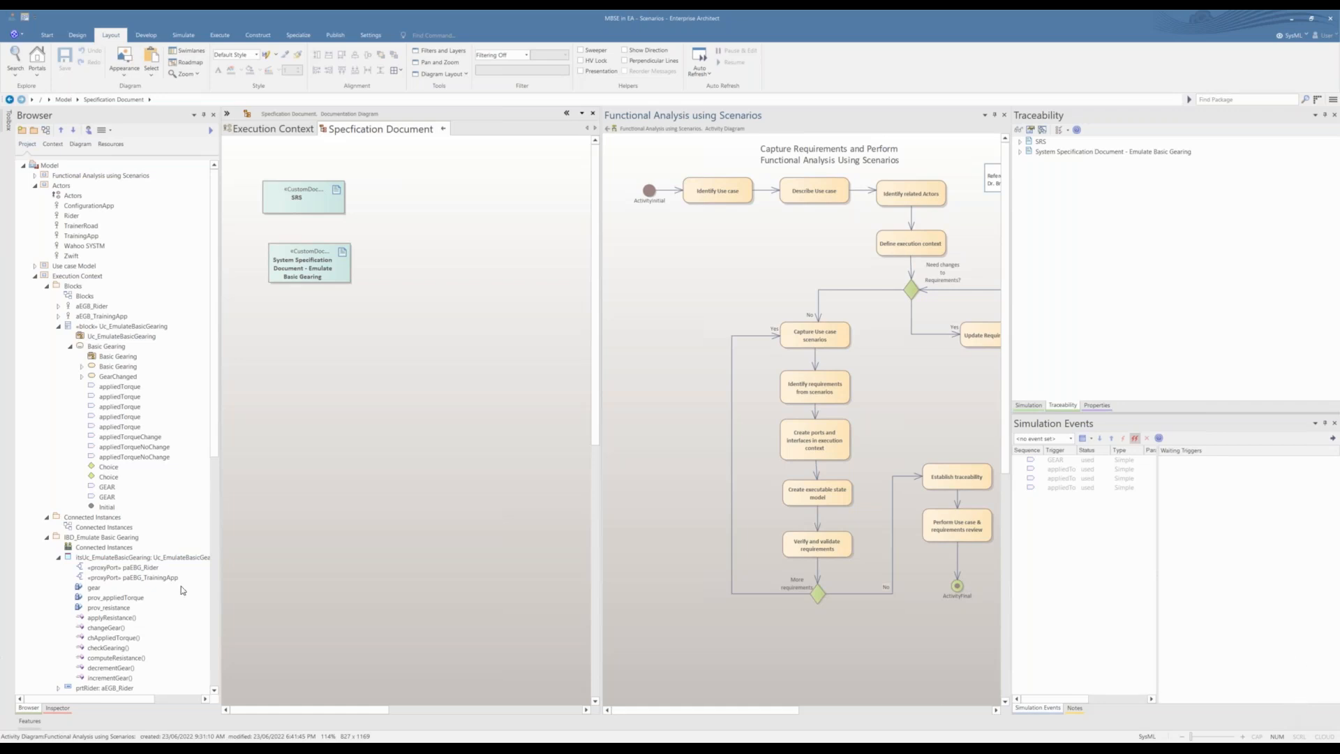
{"action": "left_click", "coordinate": [36, 276]}
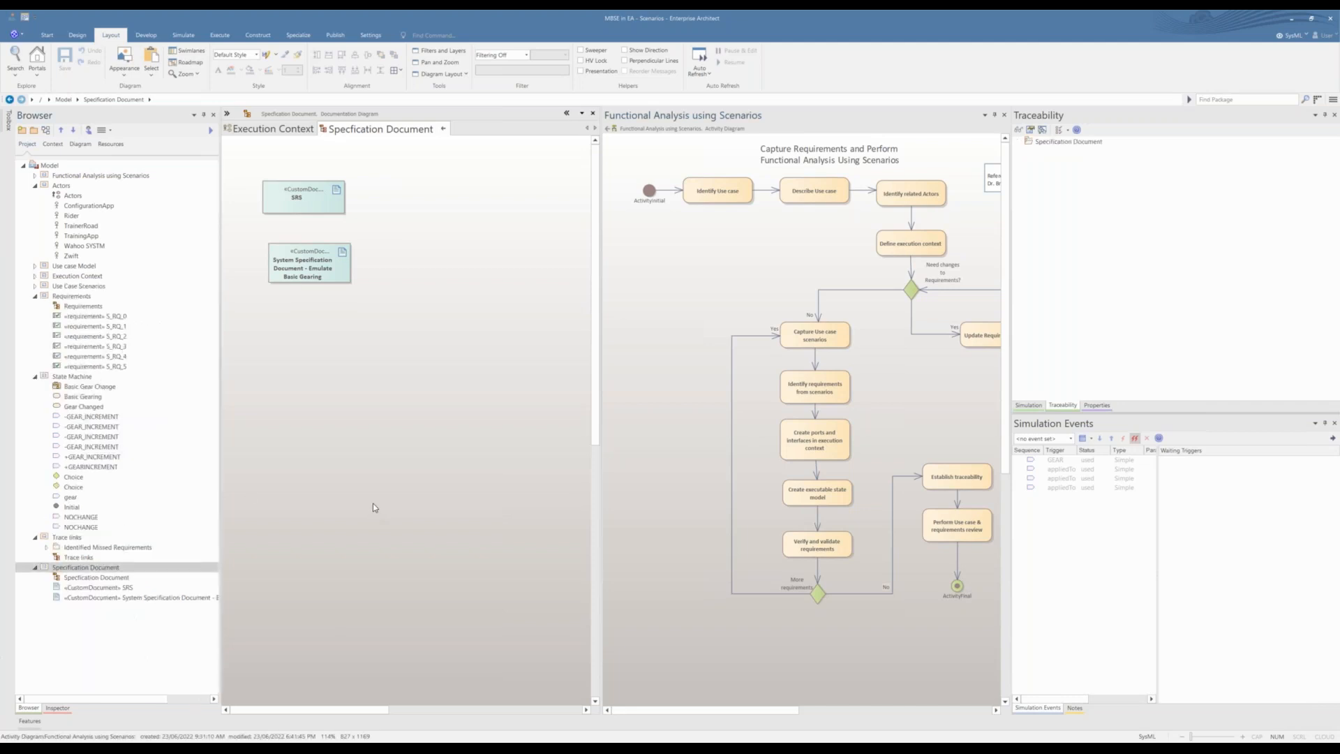